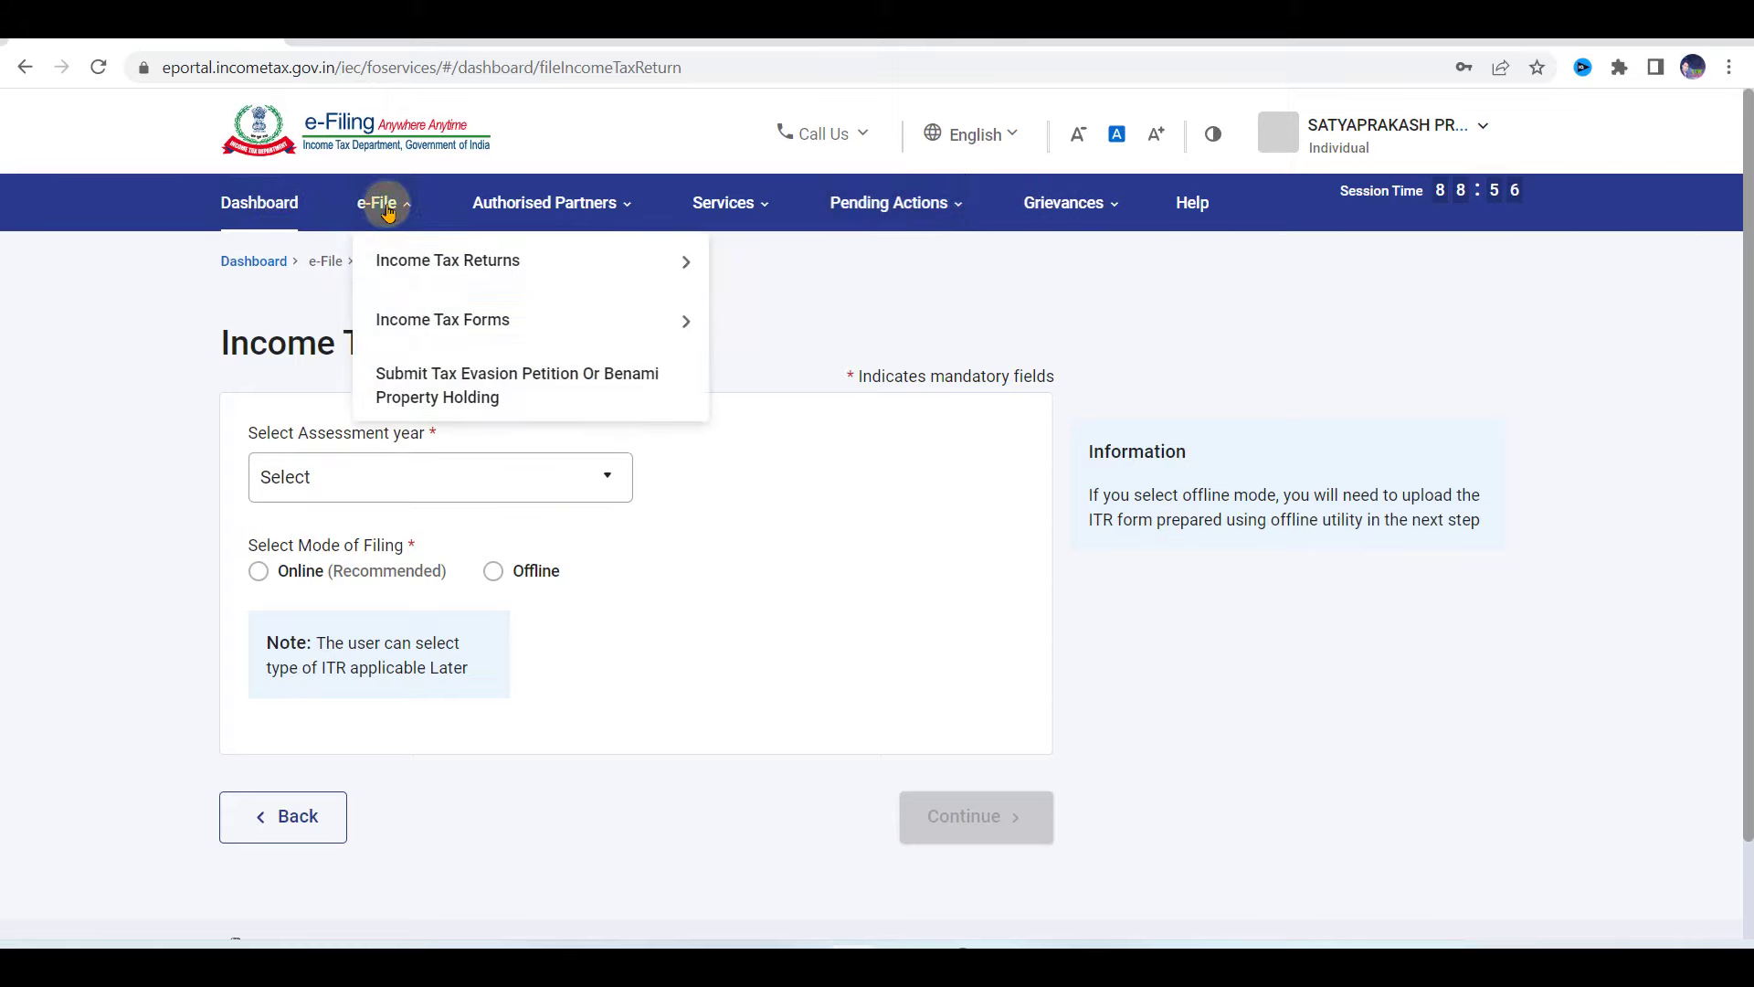
# - Choose assessment year 2022-23 (Current A.Y.) with the online filing mode and continue
pyautogui.moveTo(400, 206)
pyautogui.moveTo(521, 263)
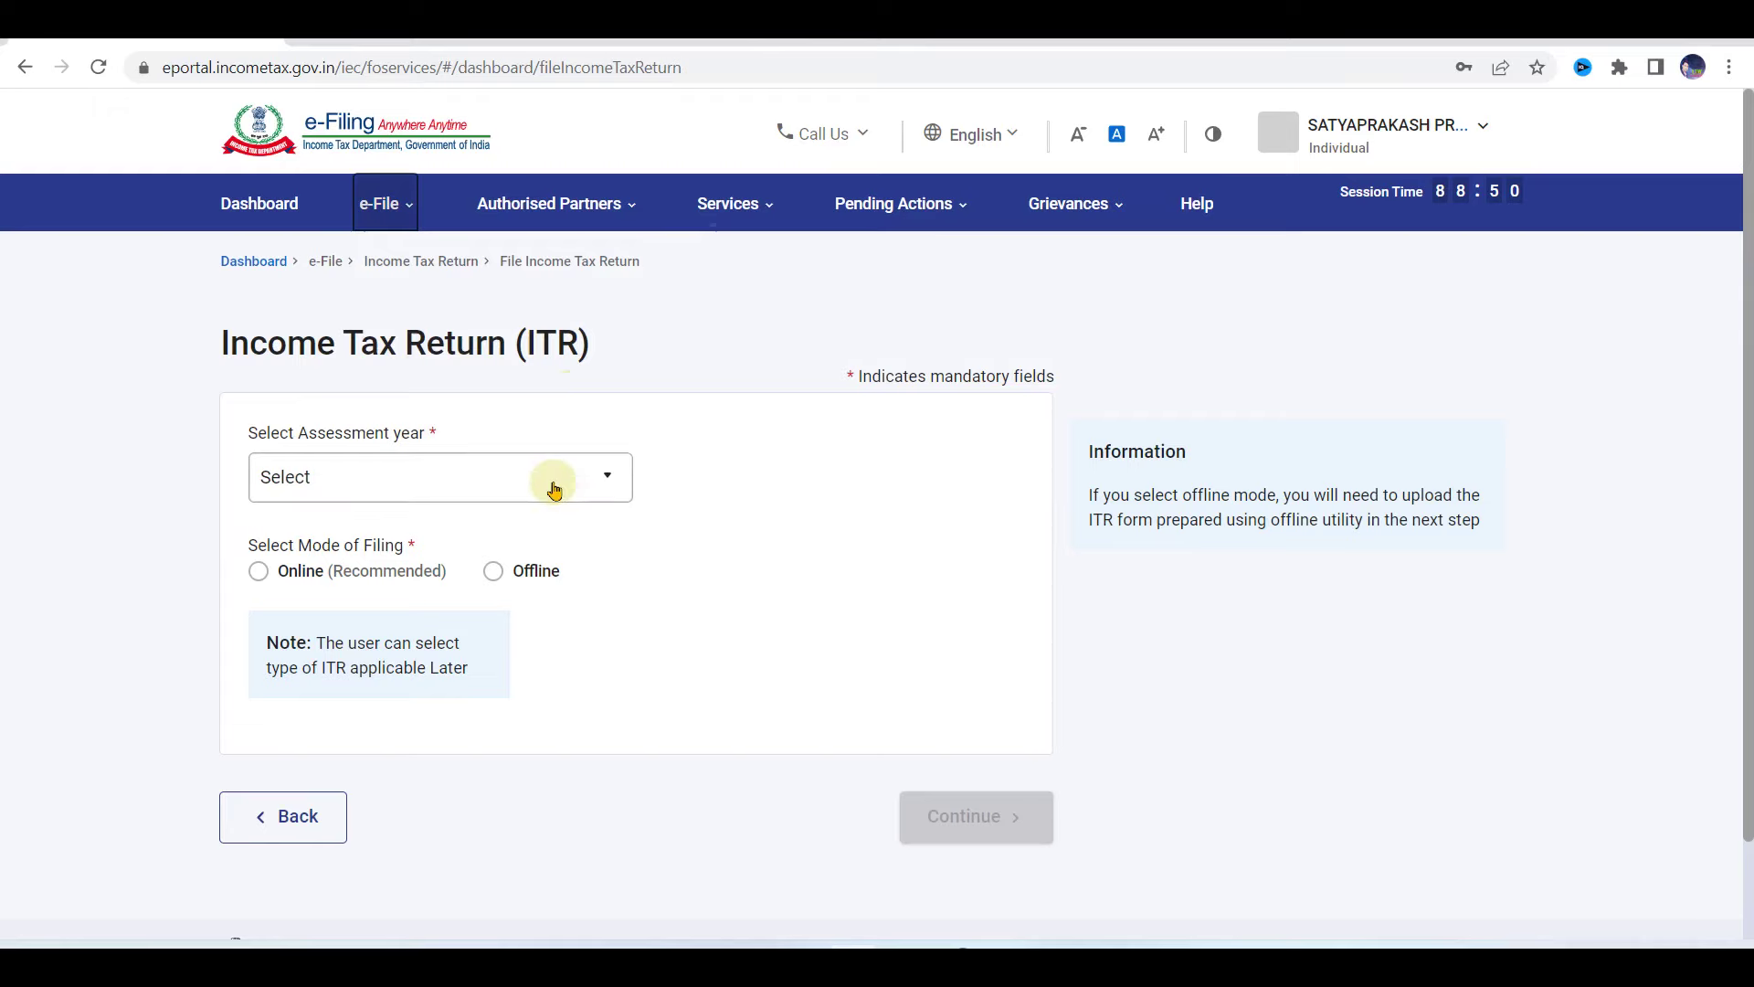
pyautogui.click(566, 476)
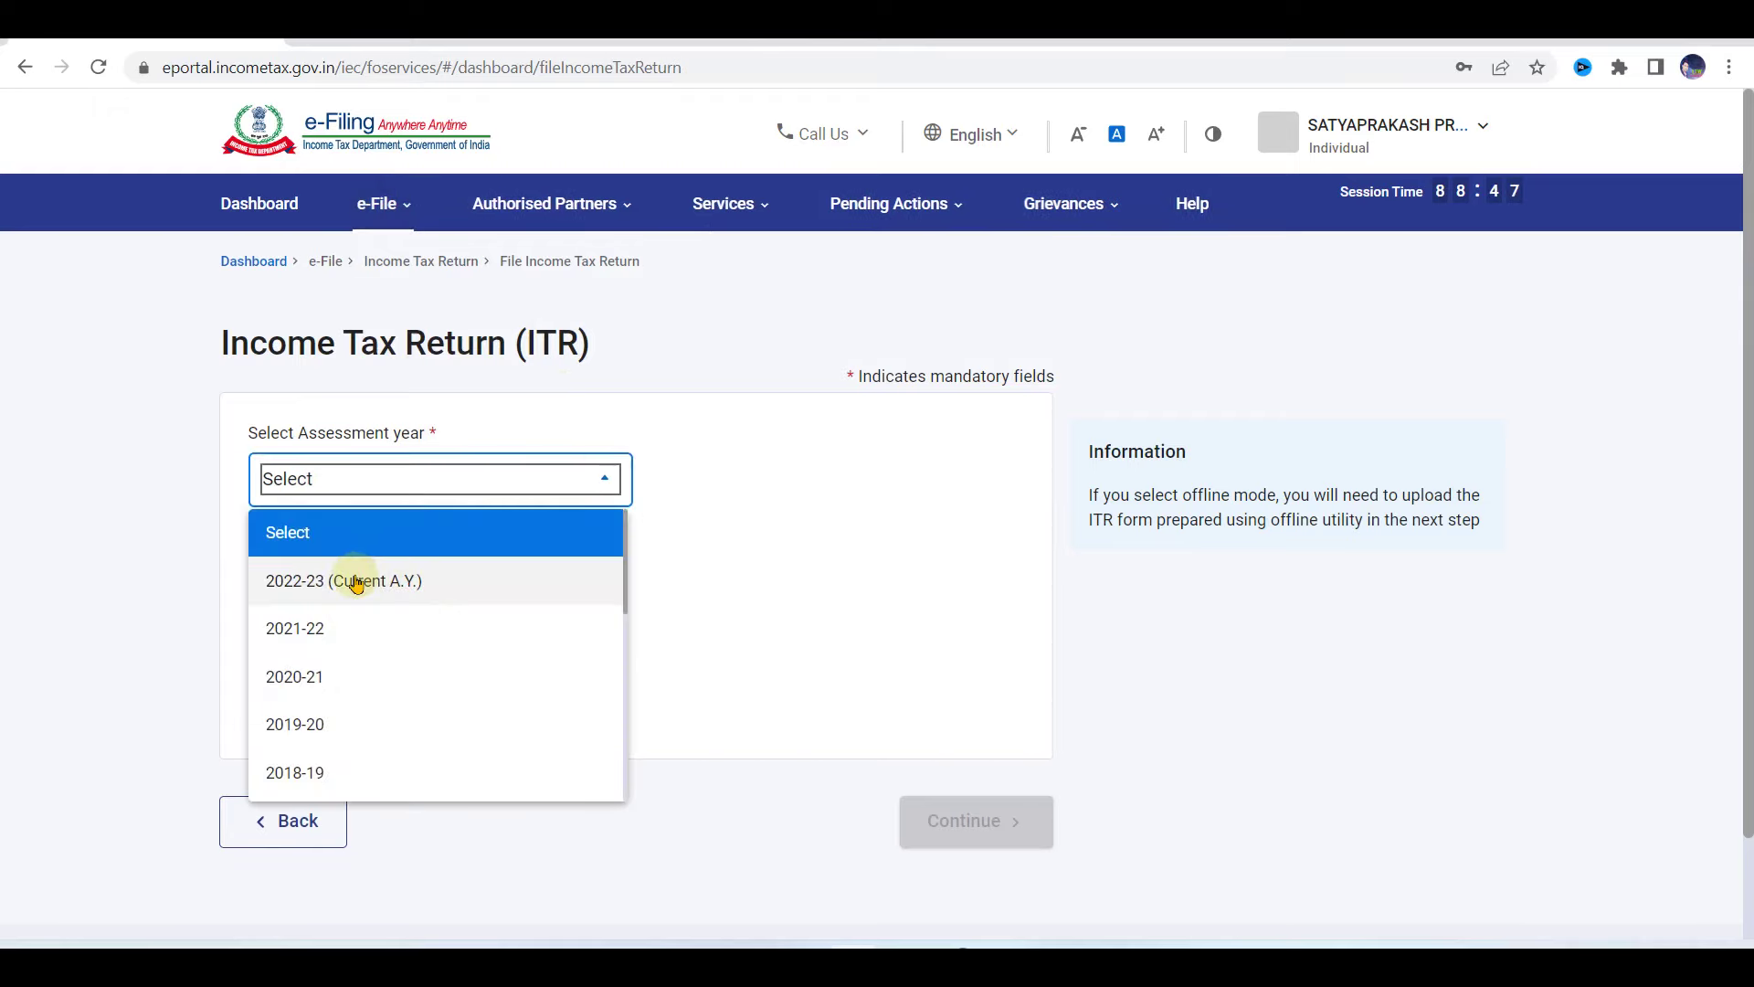
pyautogui.click(353, 580)
pyautogui.click(260, 576)
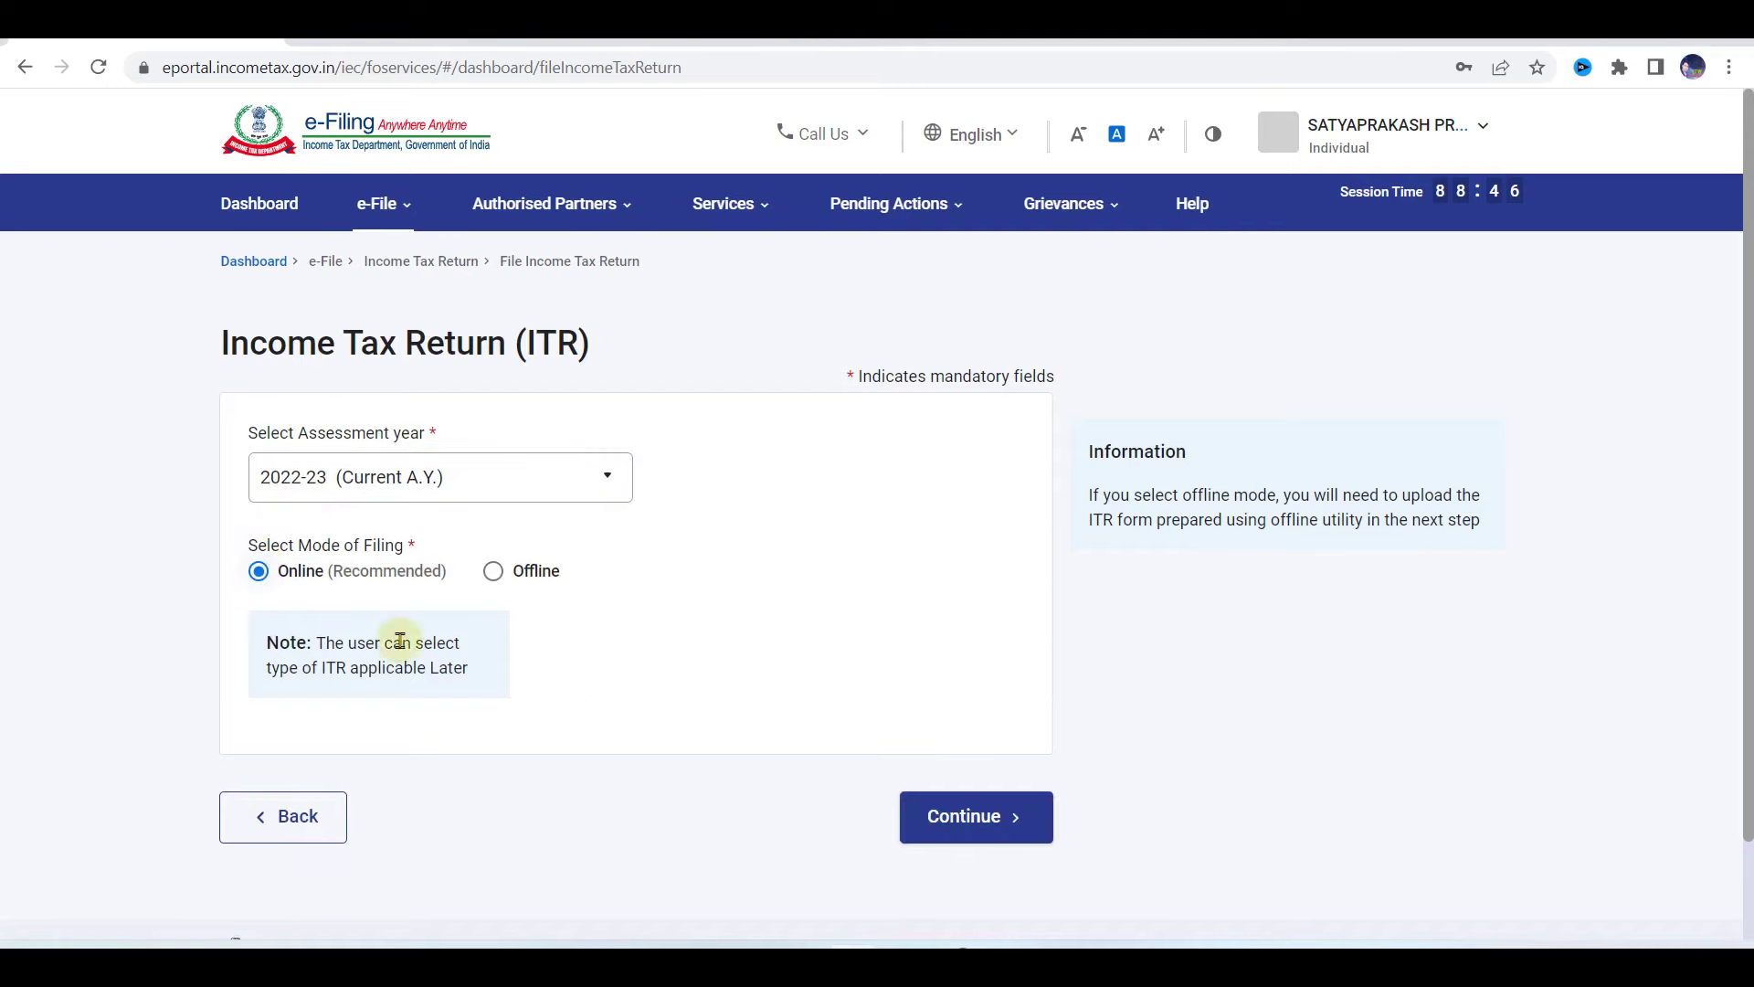
pyautogui.click(994, 817)
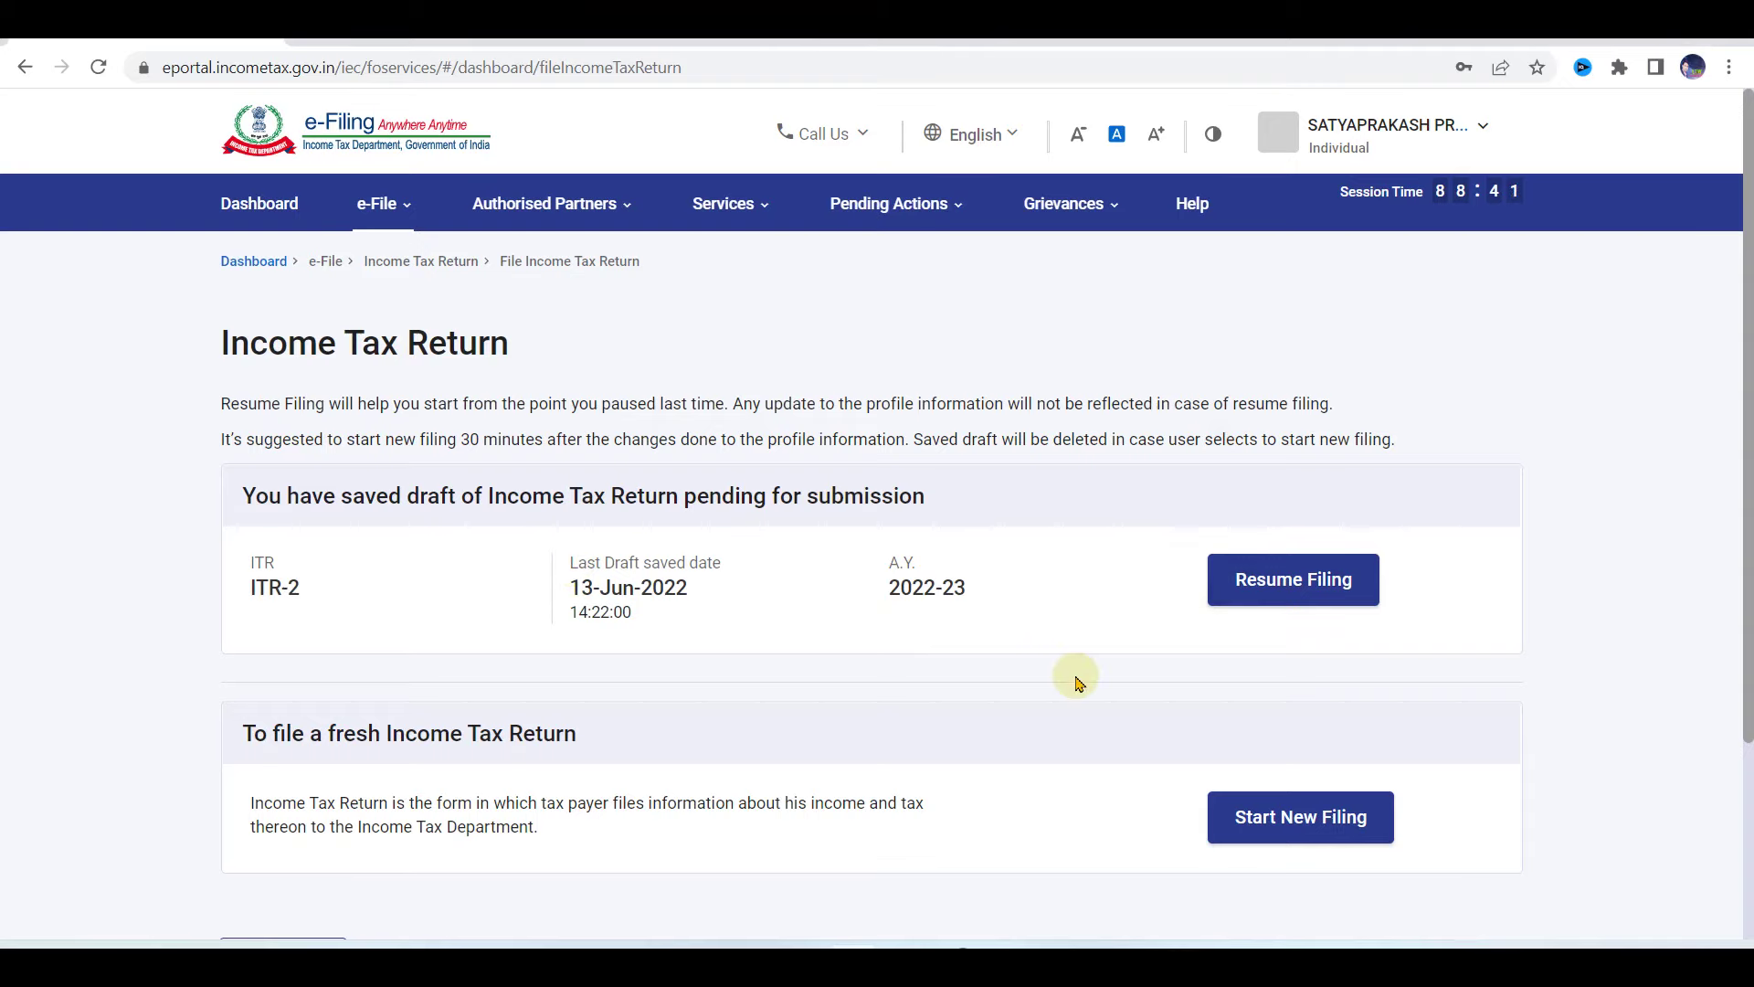
# - Start a new filing instead of resuming the saved draft, and proceed with the status Individual
pyautogui.scroll(-1, 1076, 678)
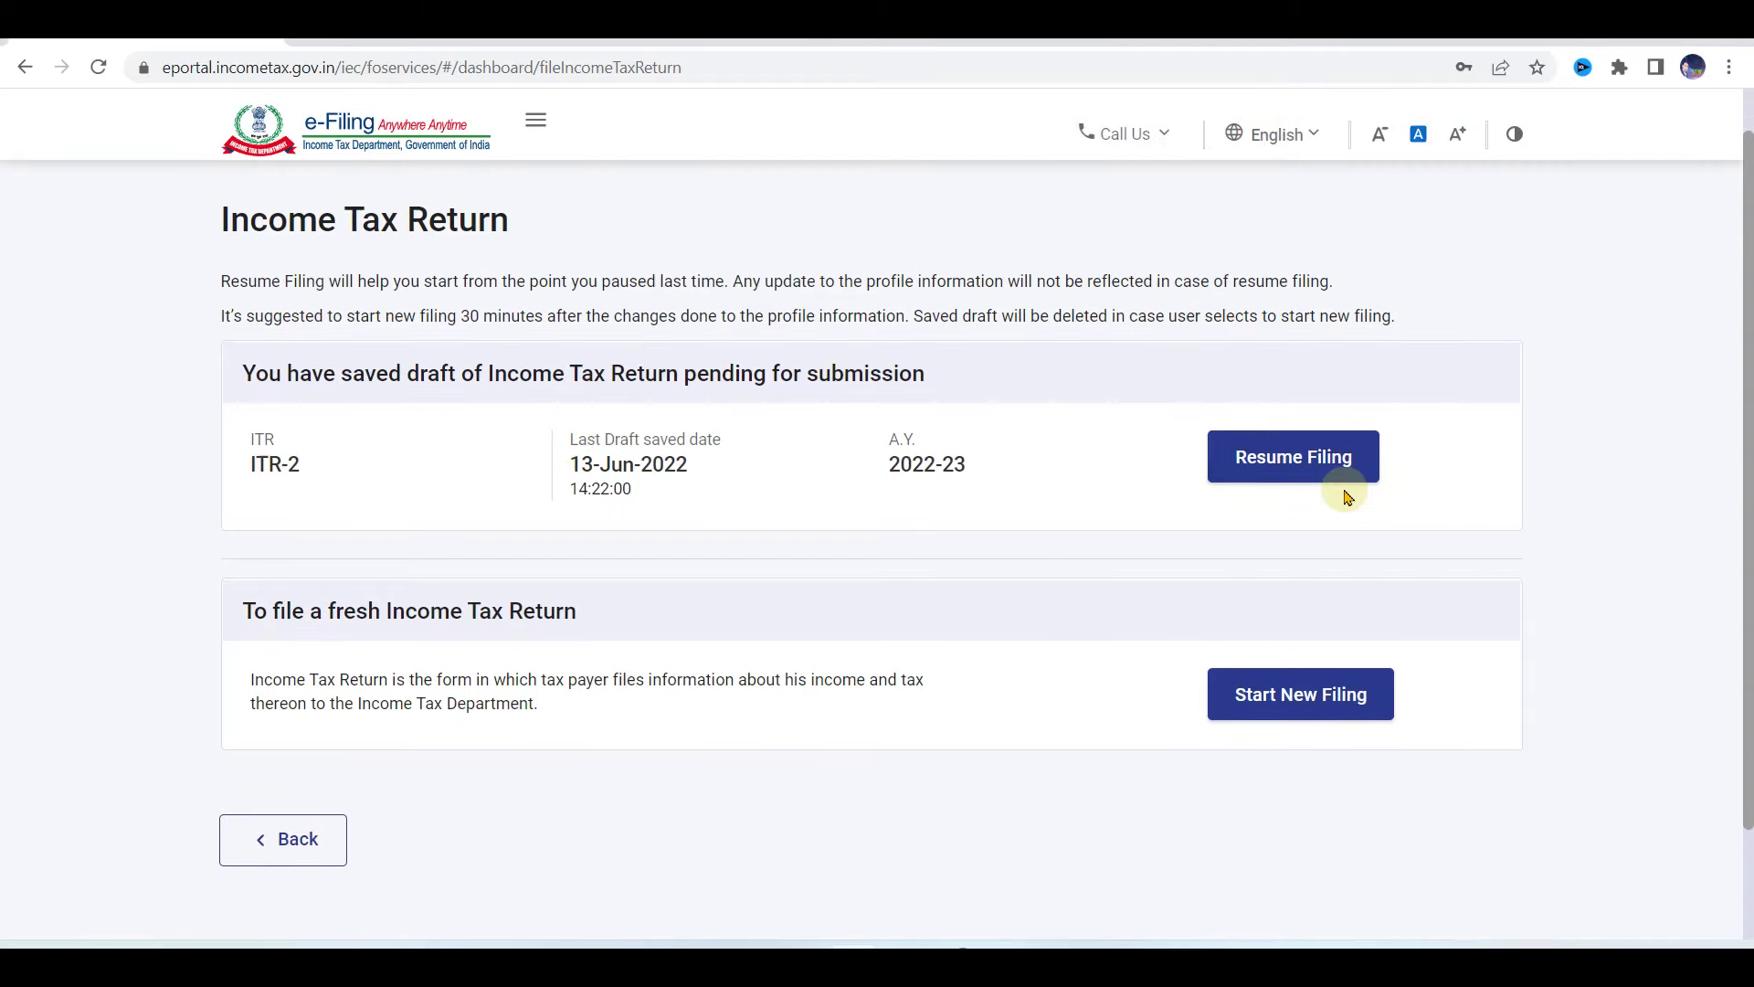
pyautogui.click(1288, 698)
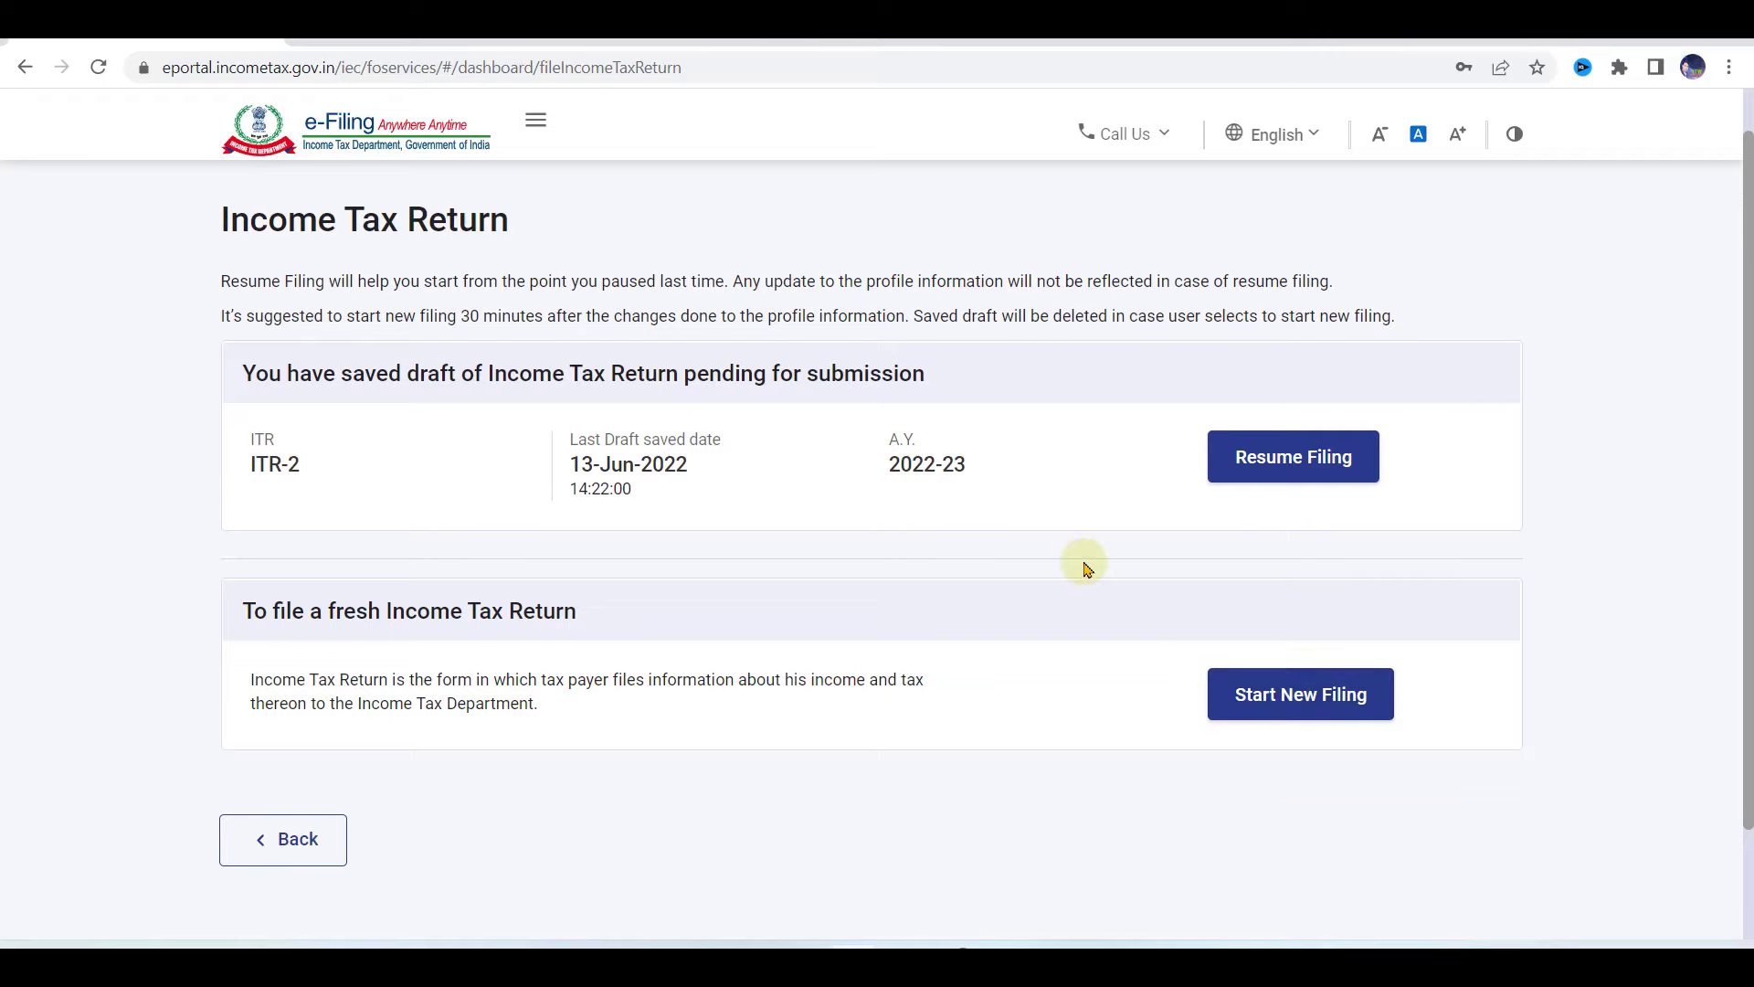
pyautogui.click(1267, 699)
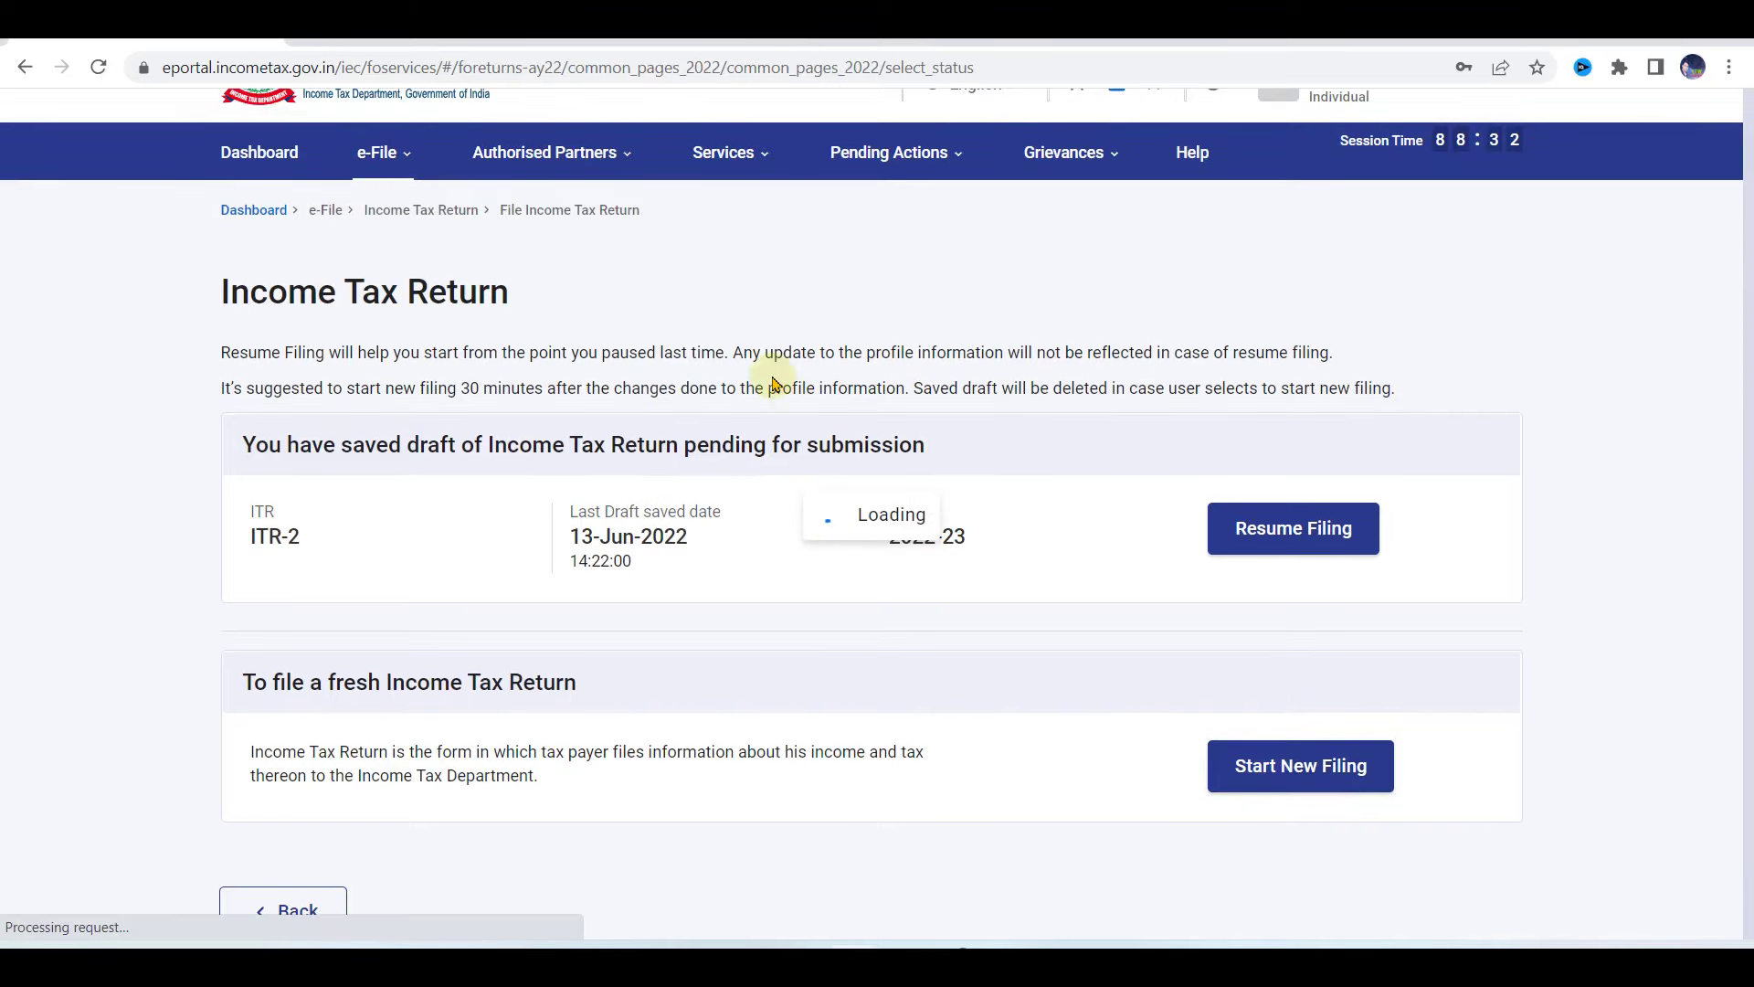
pyautogui.click(443, 549)
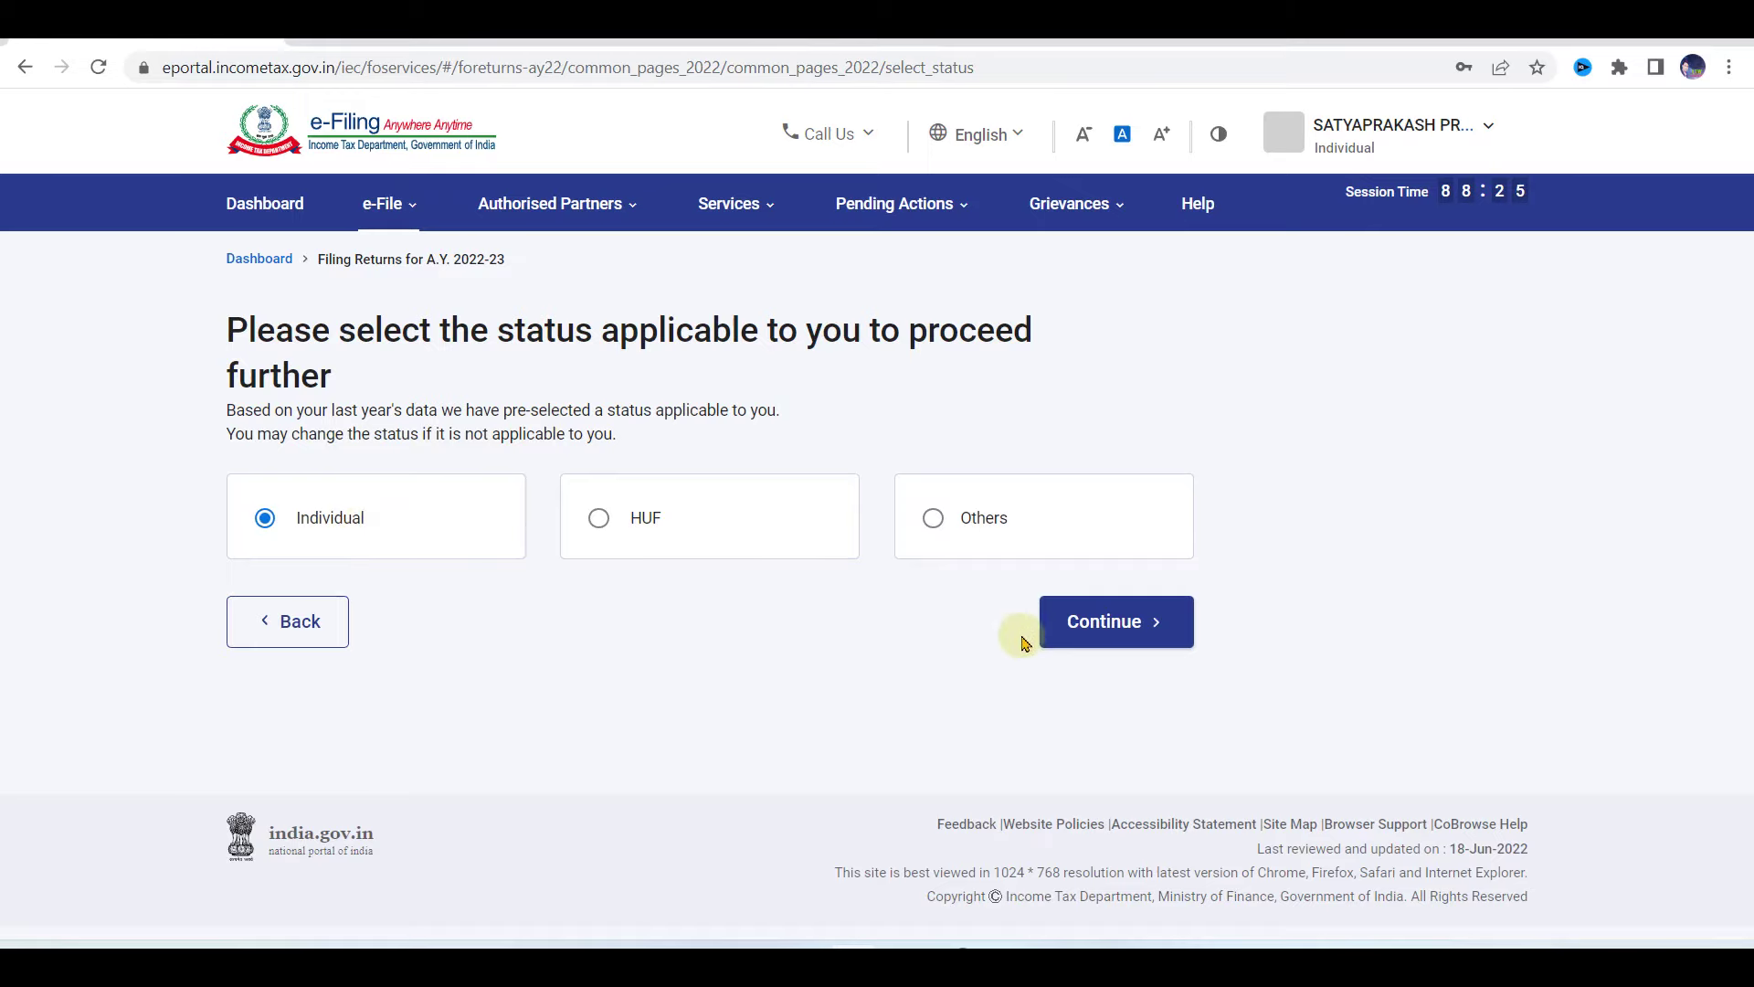
pyautogui.click(1090, 637)
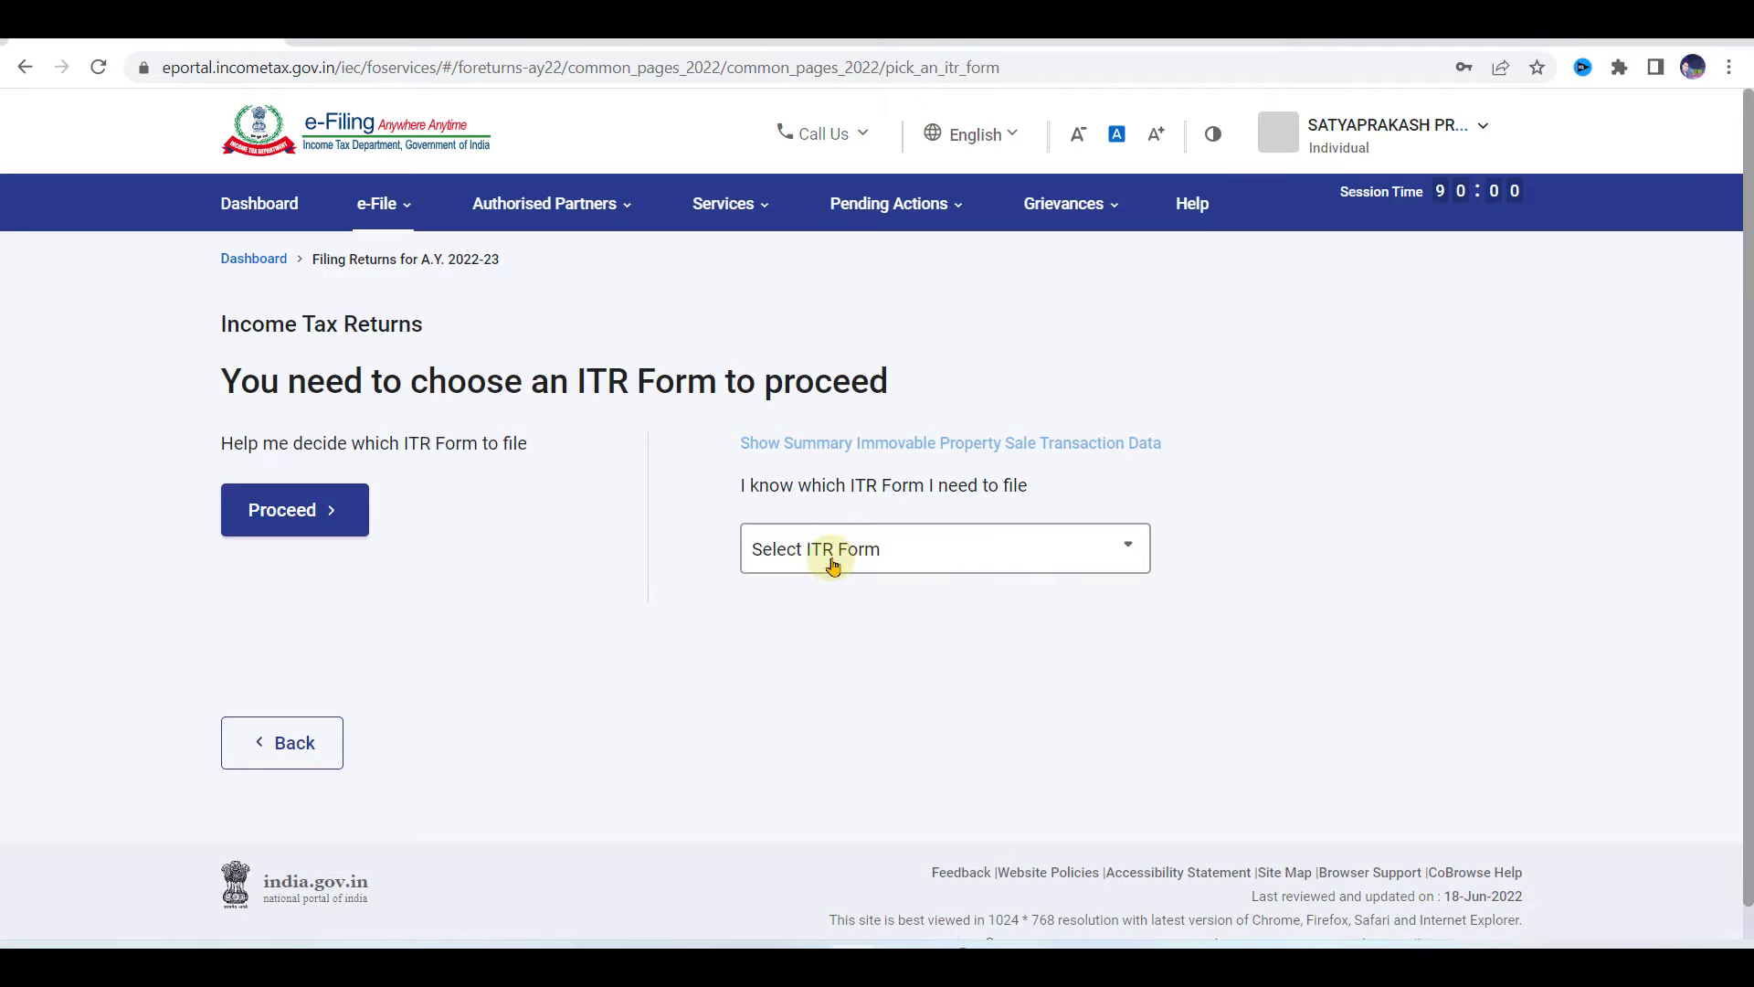
# - Select ITR-2 as the form to file and get started with the return
pyautogui.click(833, 567)
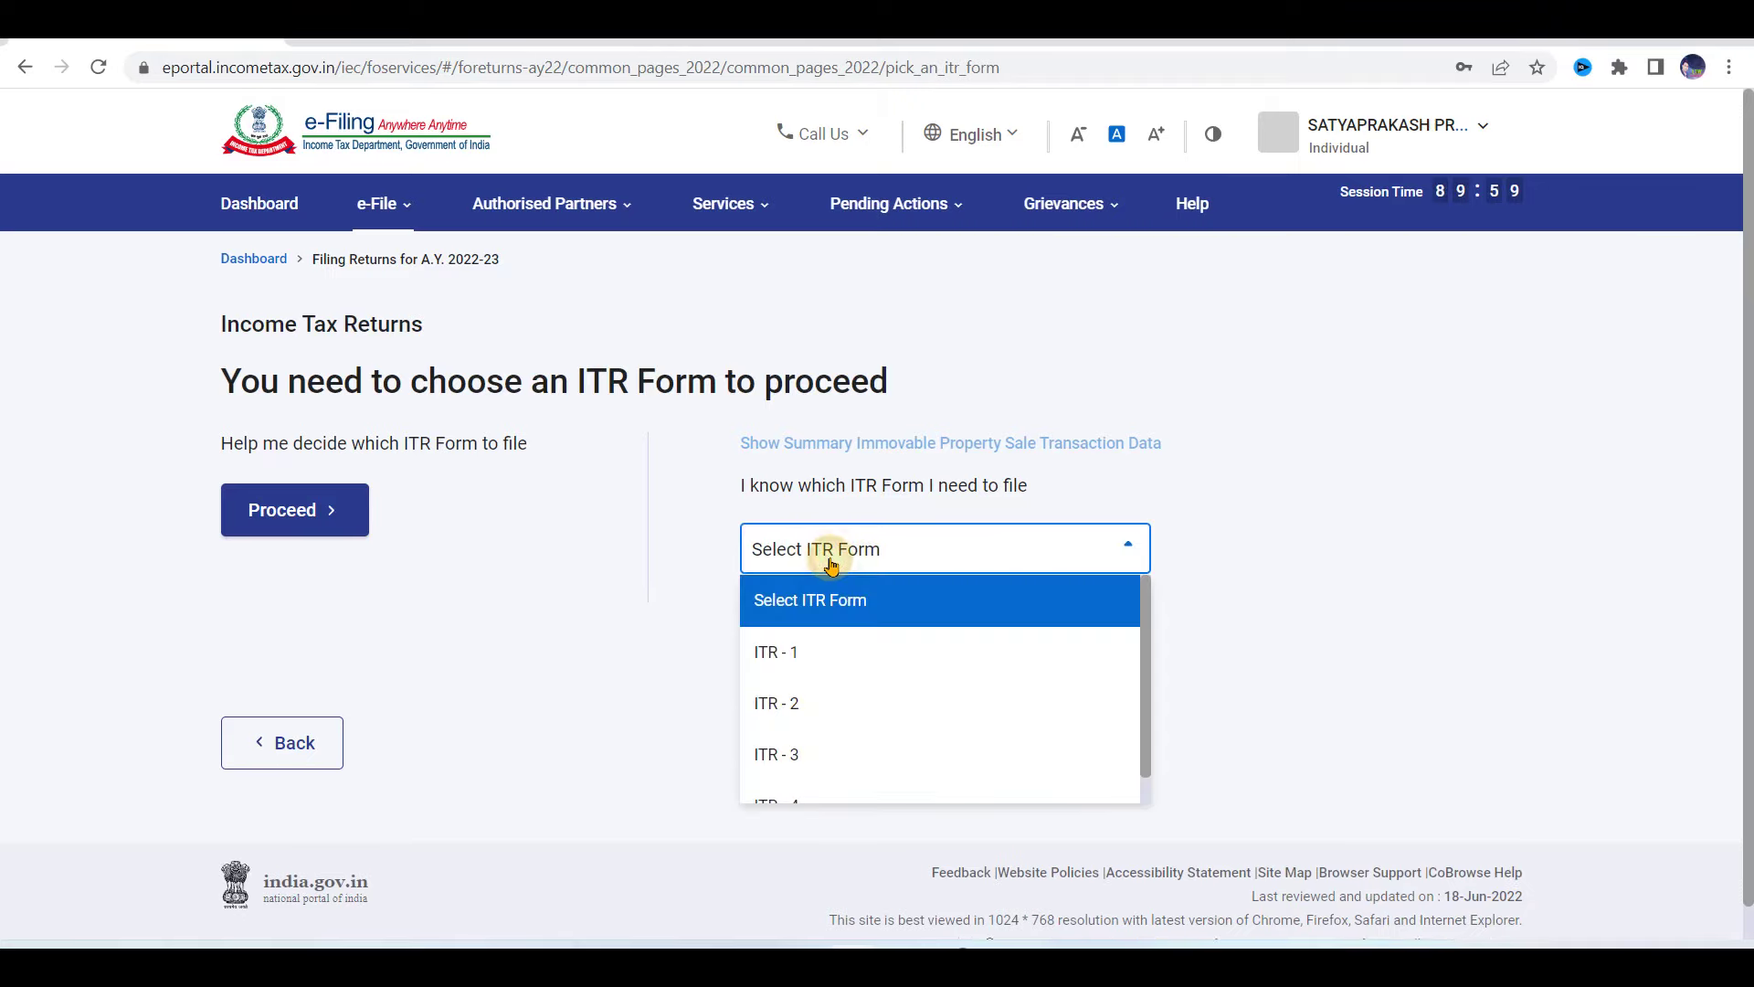
pyautogui.click(804, 722)
pyautogui.click(835, 735)
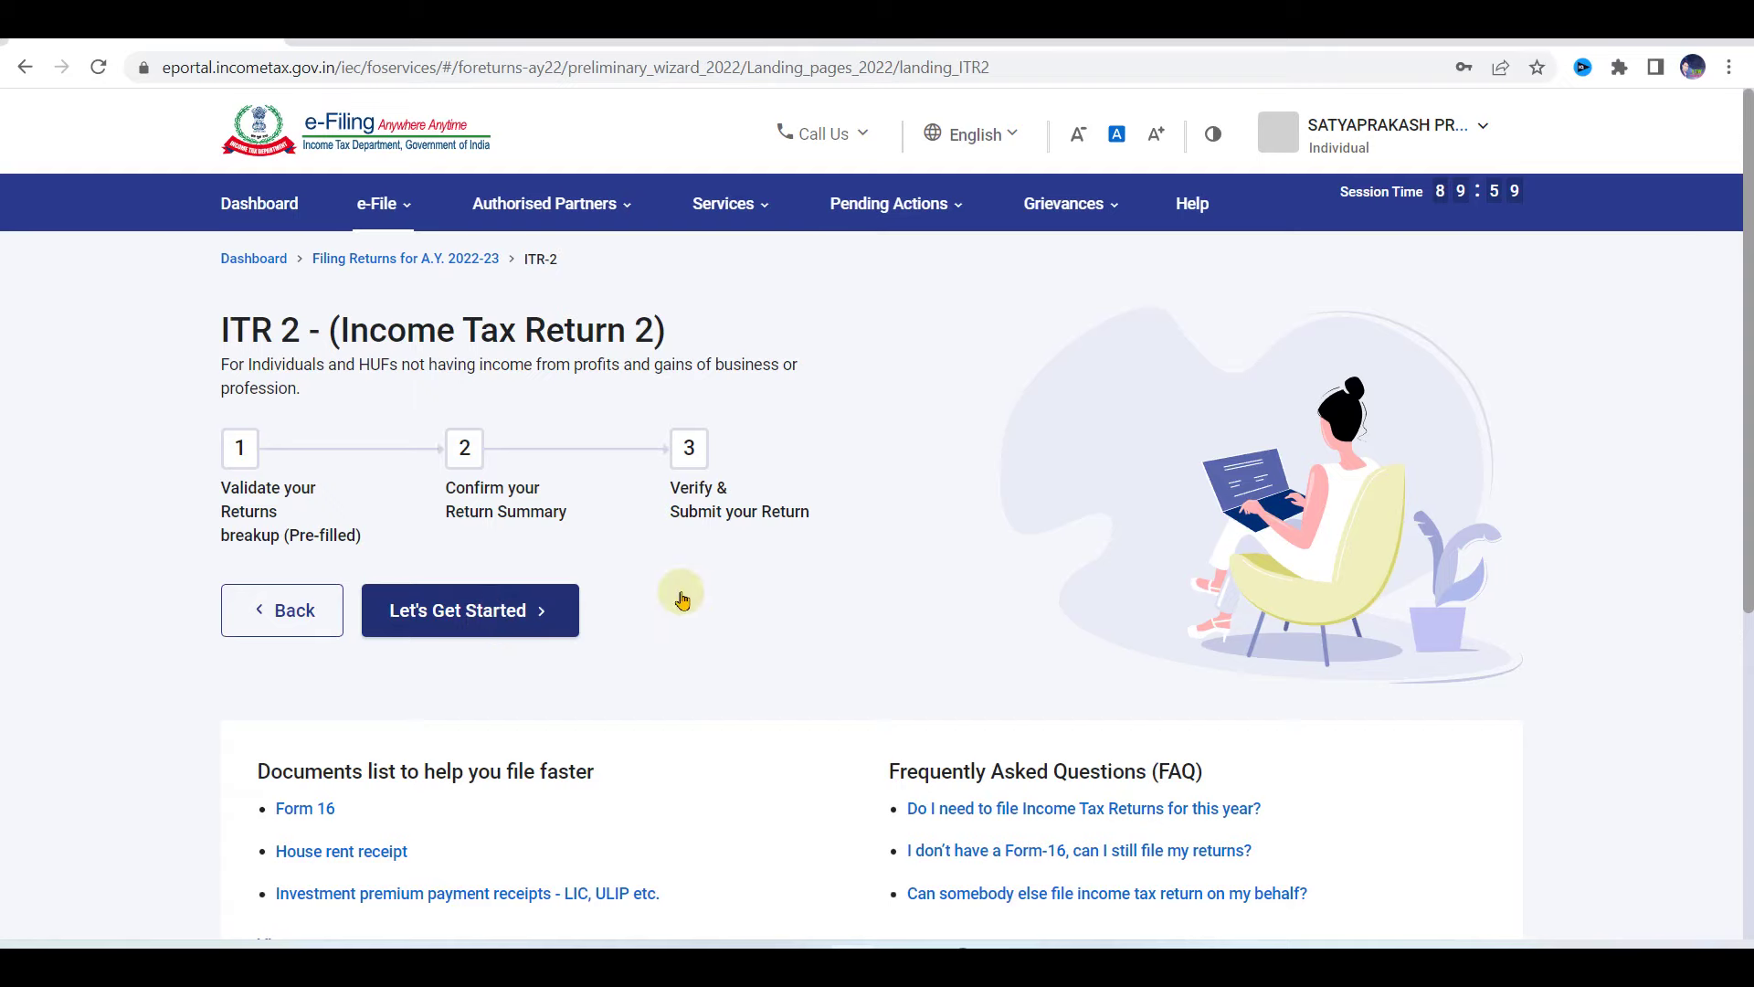
pyautogui.click(492, 616)
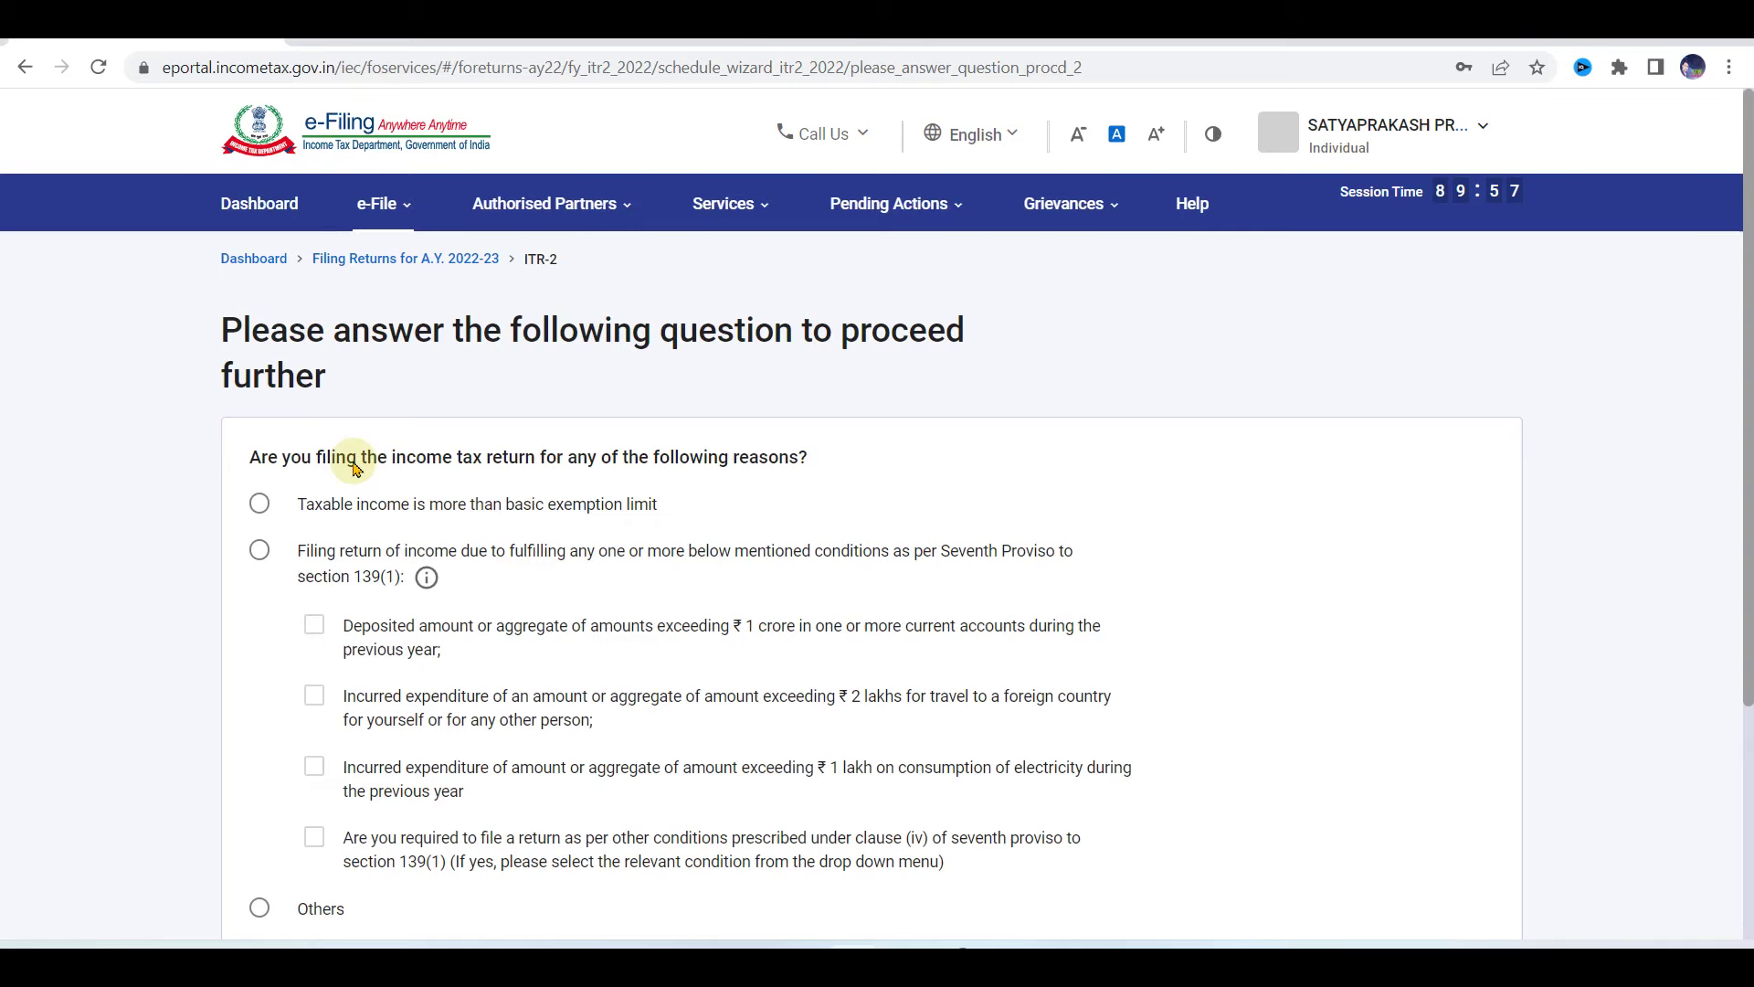
# - Give "Taxable income is more than basic exemption limit" as the reason for filing the return and continue
pyautogui.scroll(-1, 645, 644)
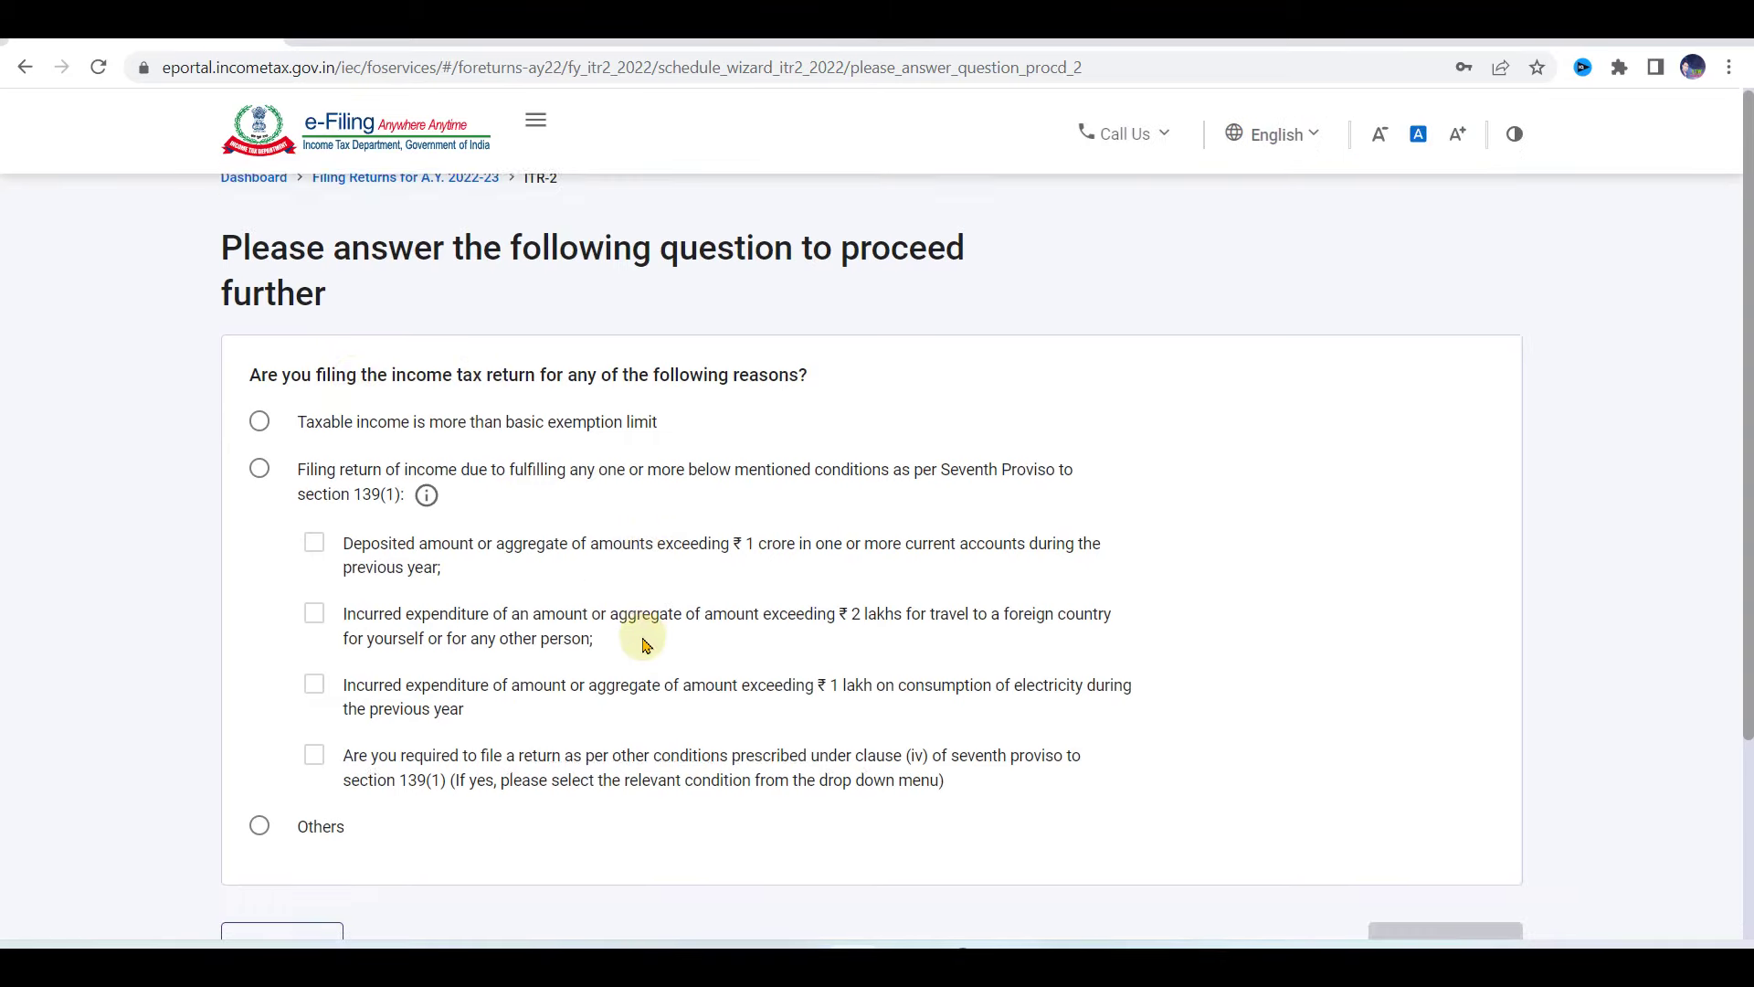
pyautogui.click(261, 421)
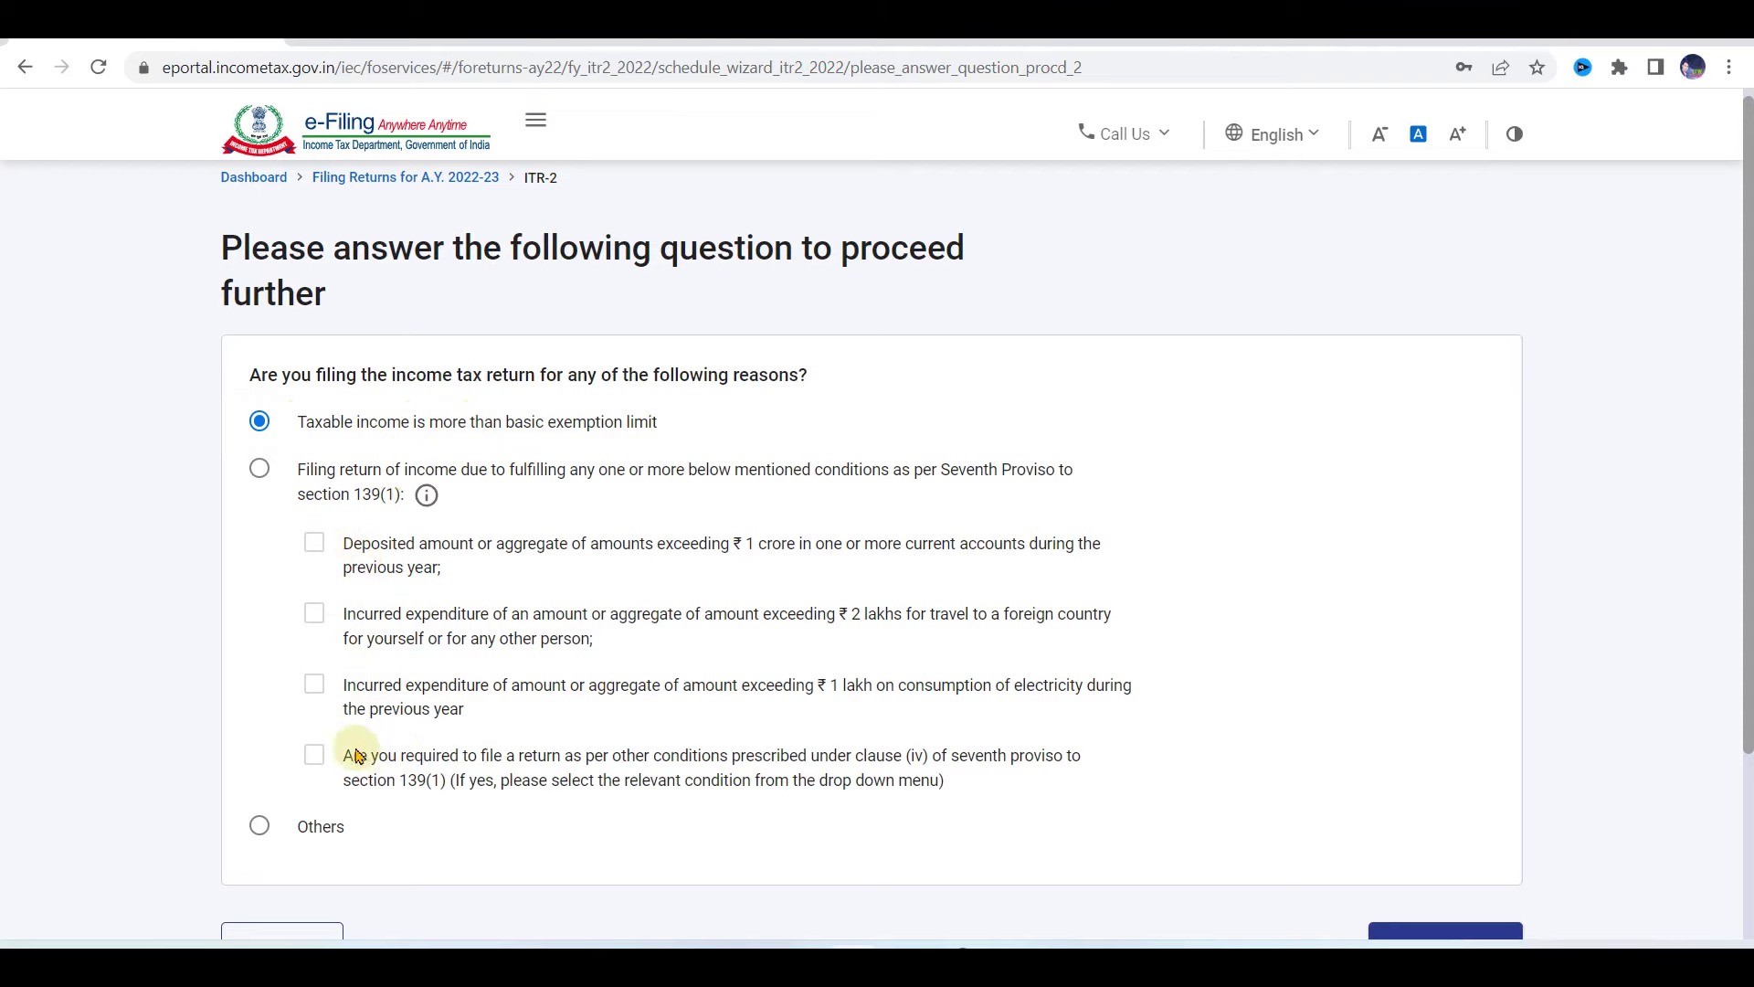
pyautogui.click(318, 758)
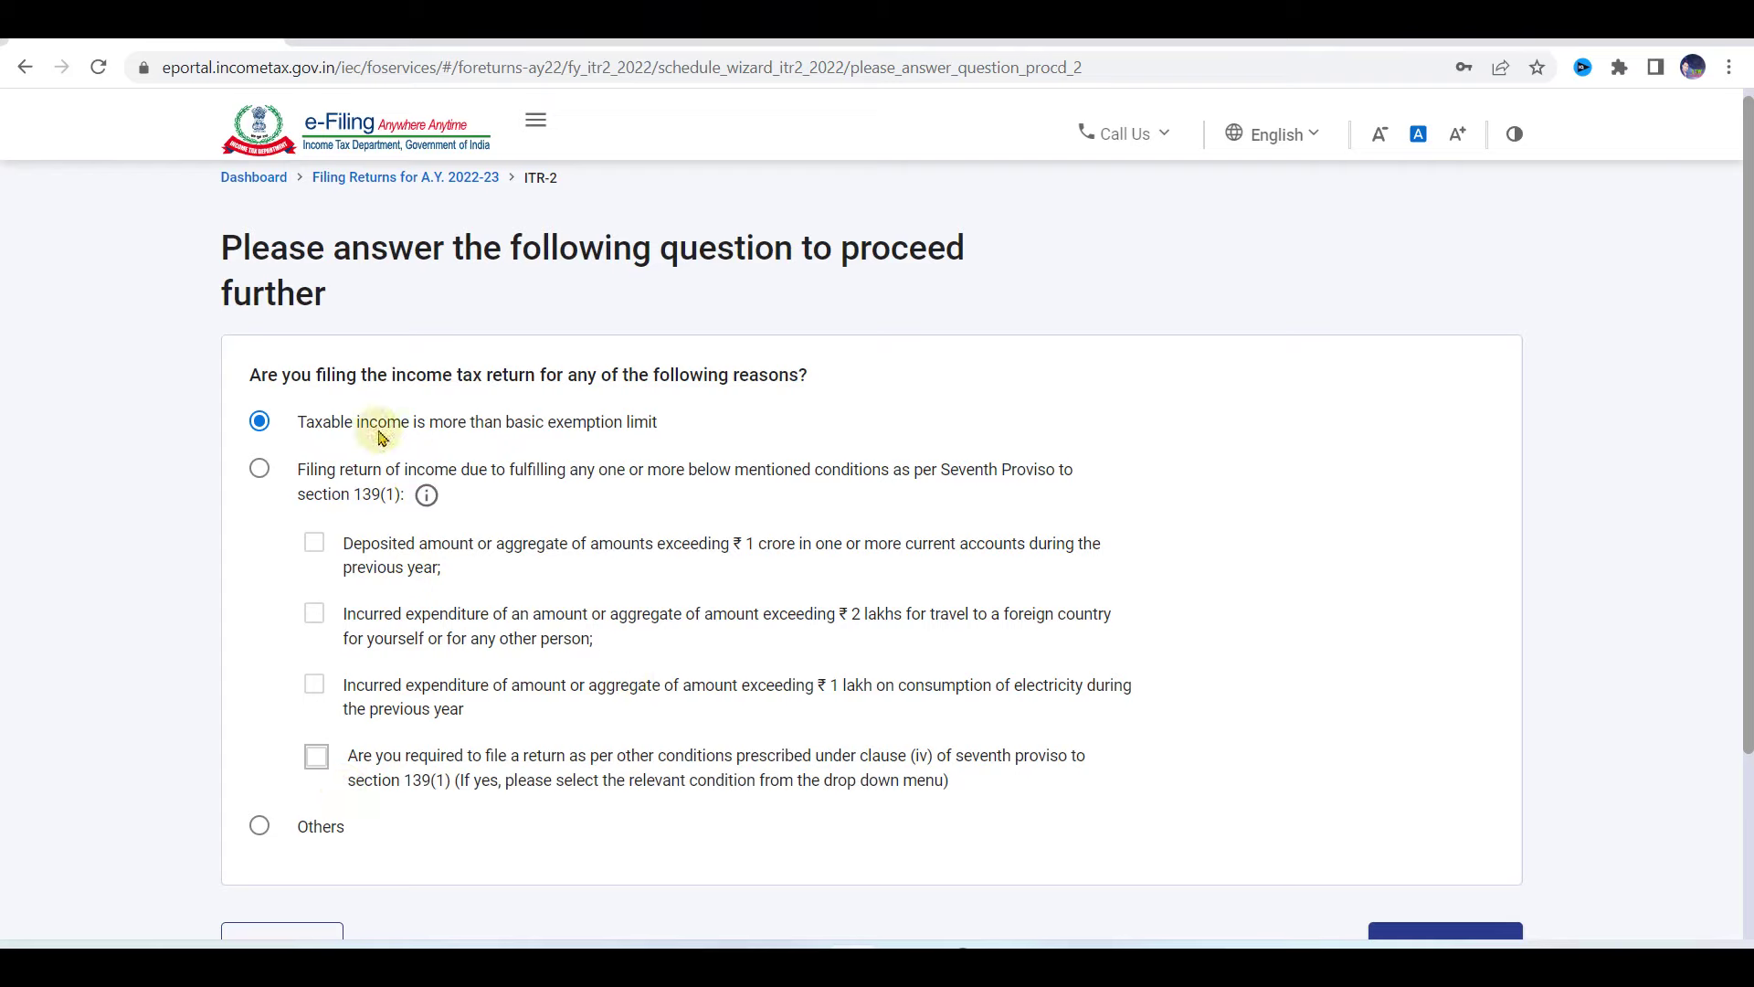
pyautogui.click(338, 433)
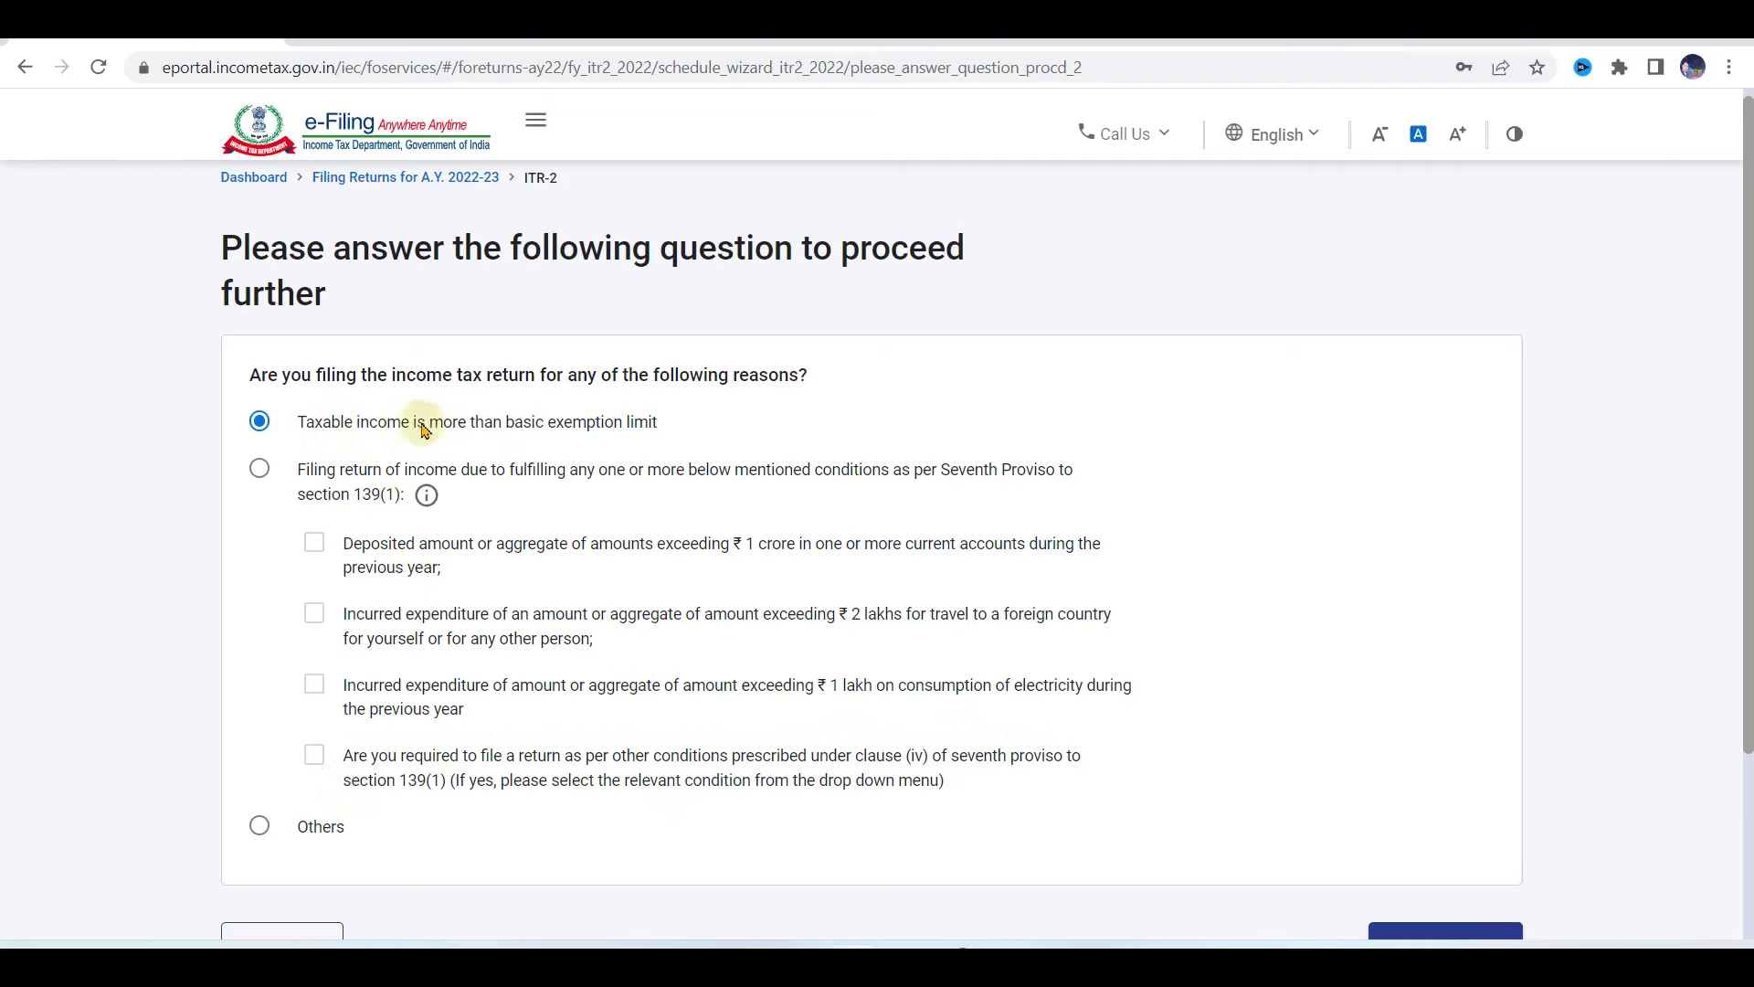
pyautogui.scroll(-1, 1148, 656)
pyautogui.scroll(-2, 1149, 656)
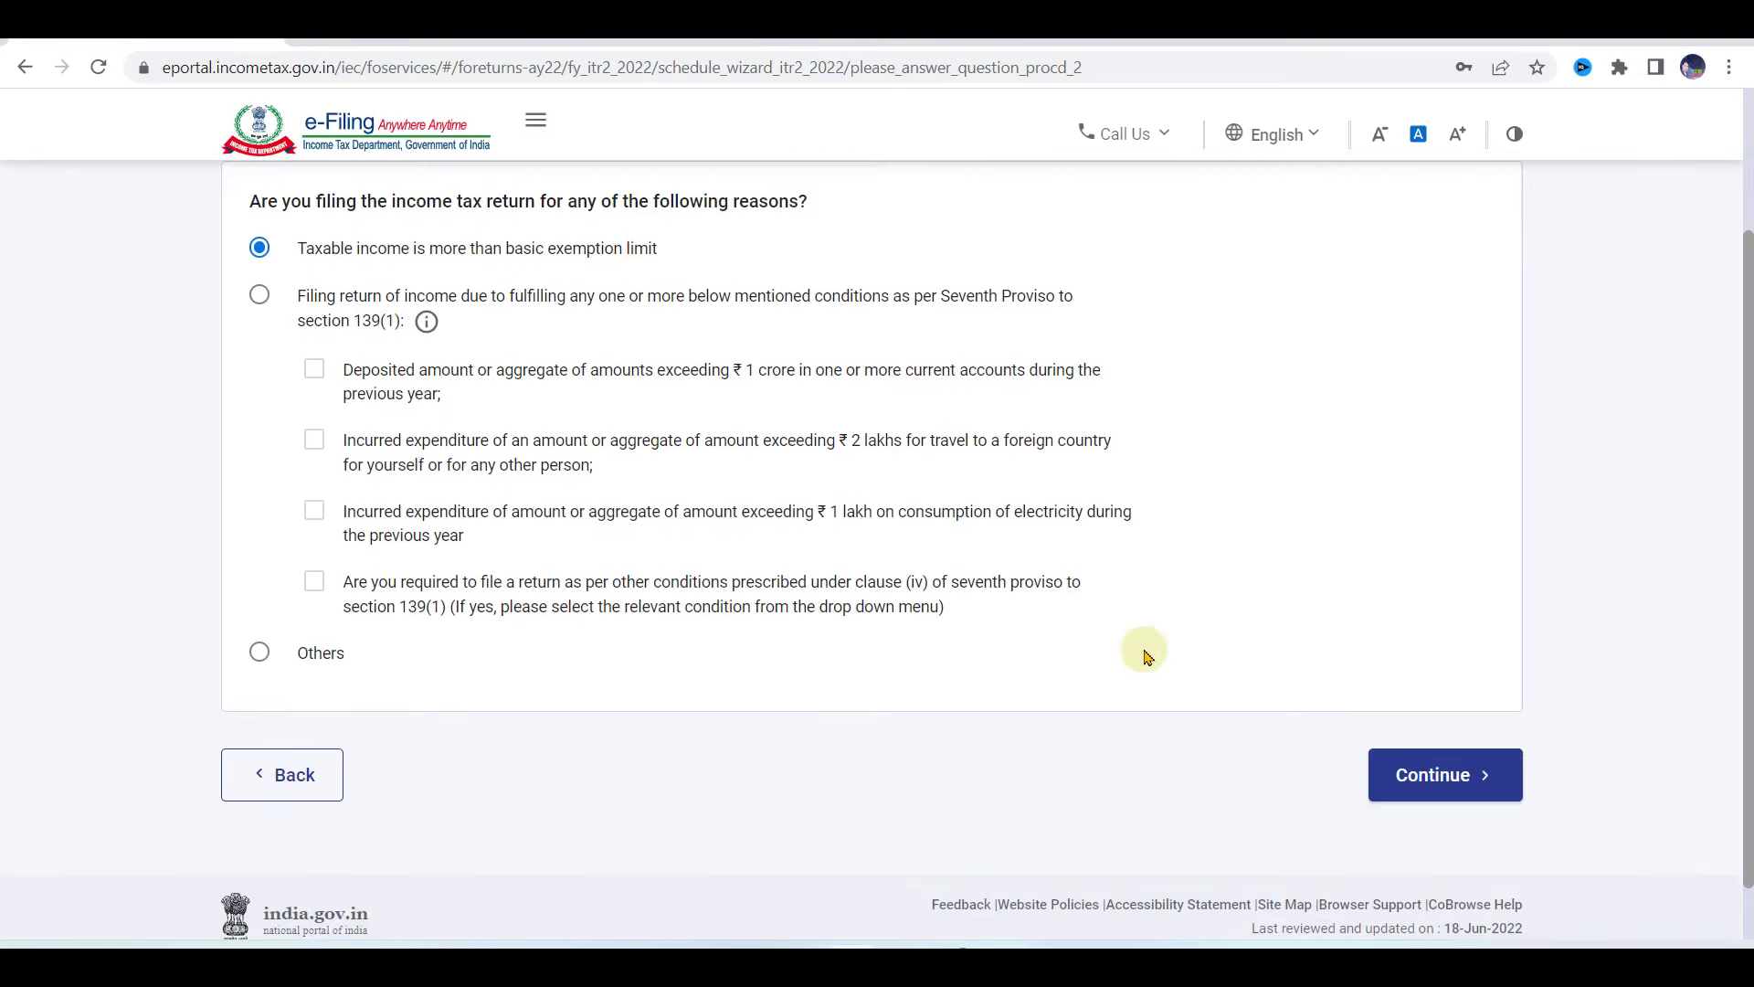
pyautogui.click(1449, 786)
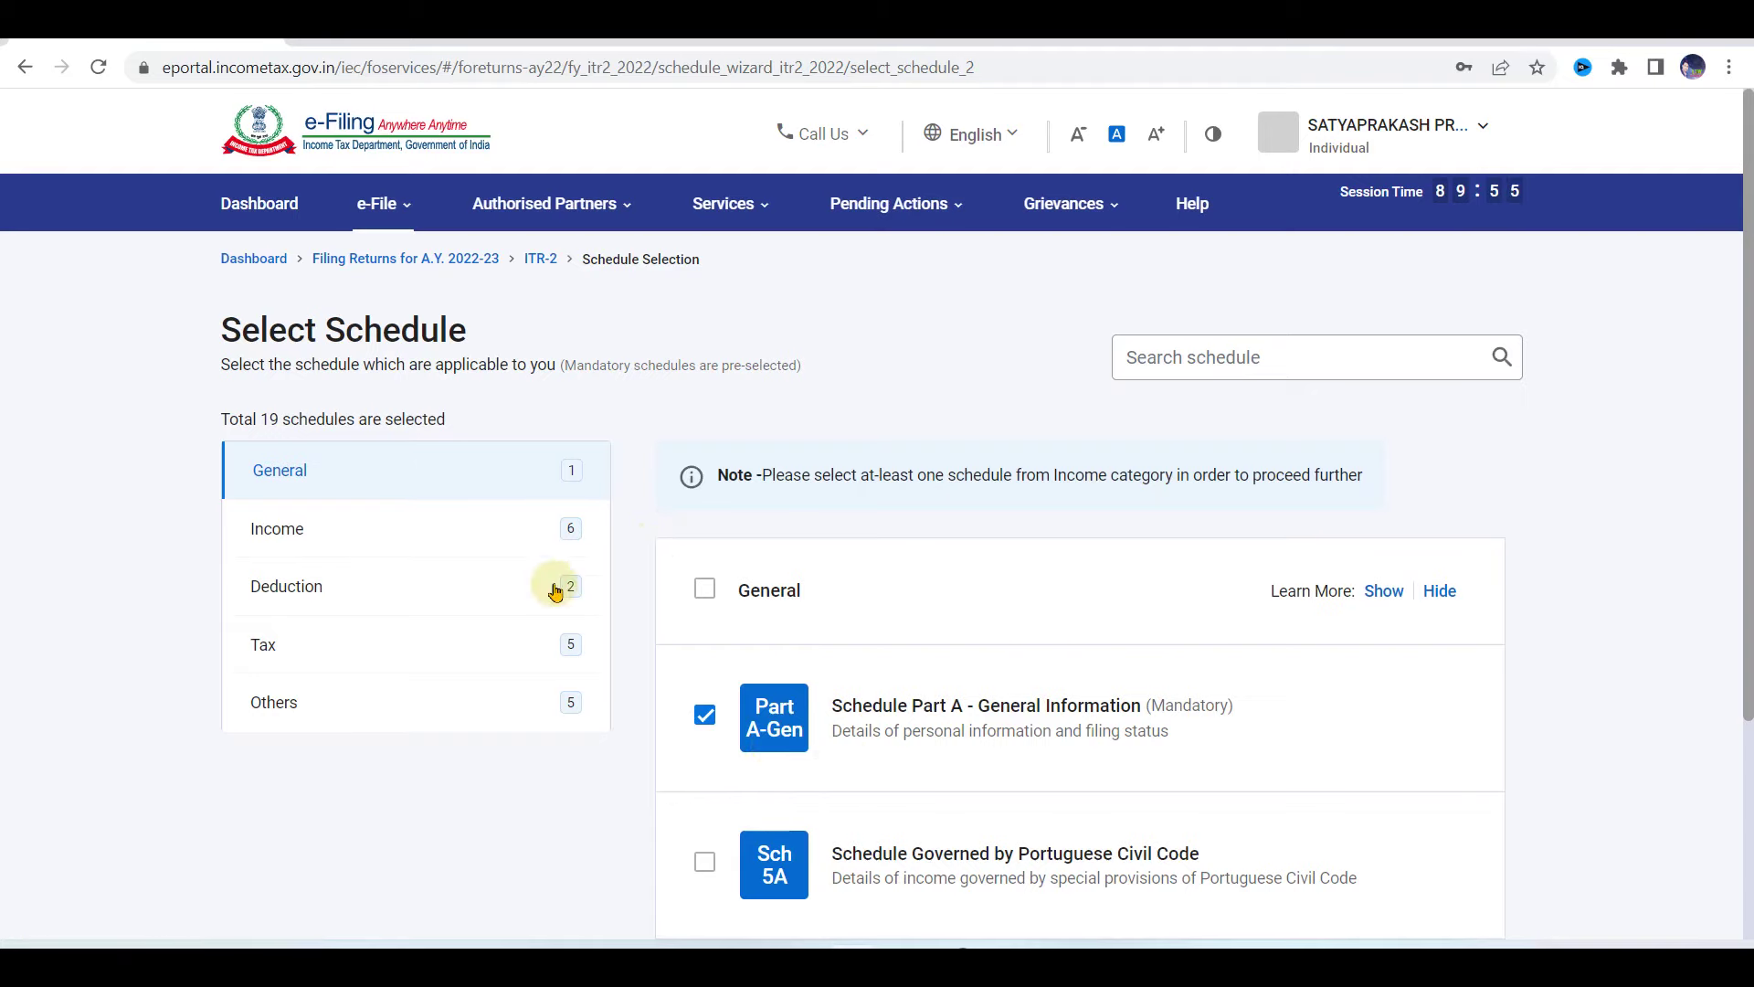
# - In the Income schedules, deselect Schedule 115AD(1)(iii) provision
pyautogui.click(707, 718)
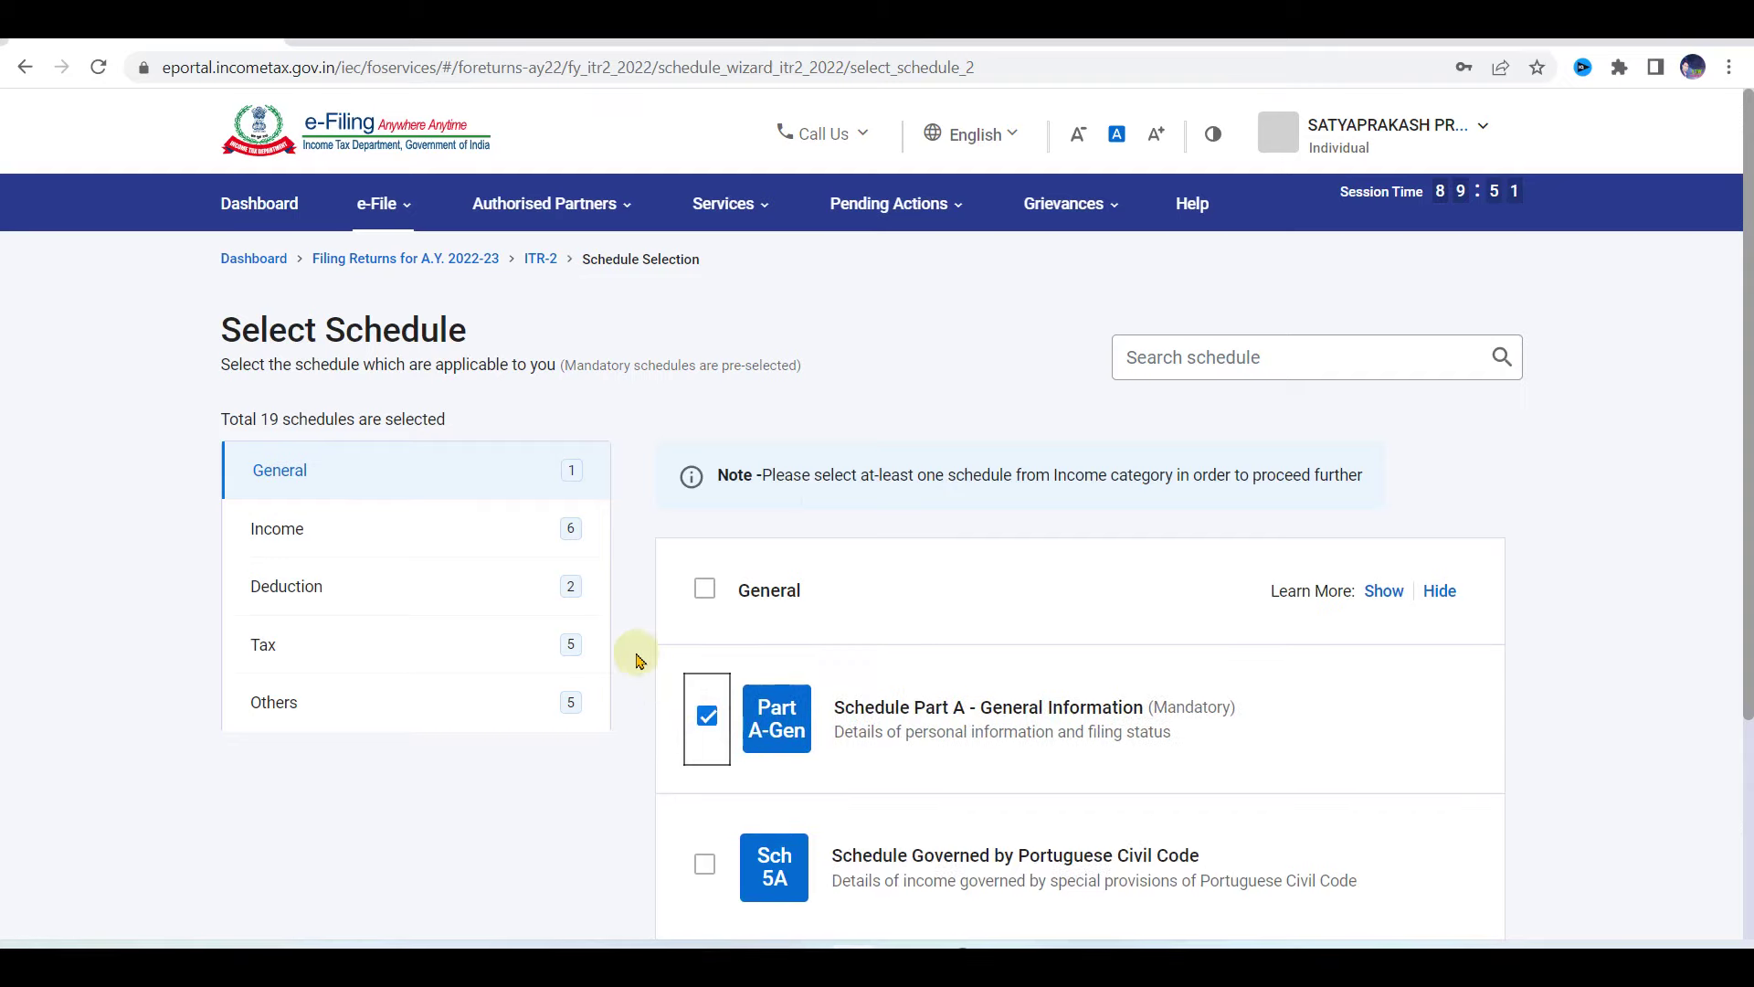
pyautogui.click(431, 512)
pyautogui.scroll(-3, 891, 639)
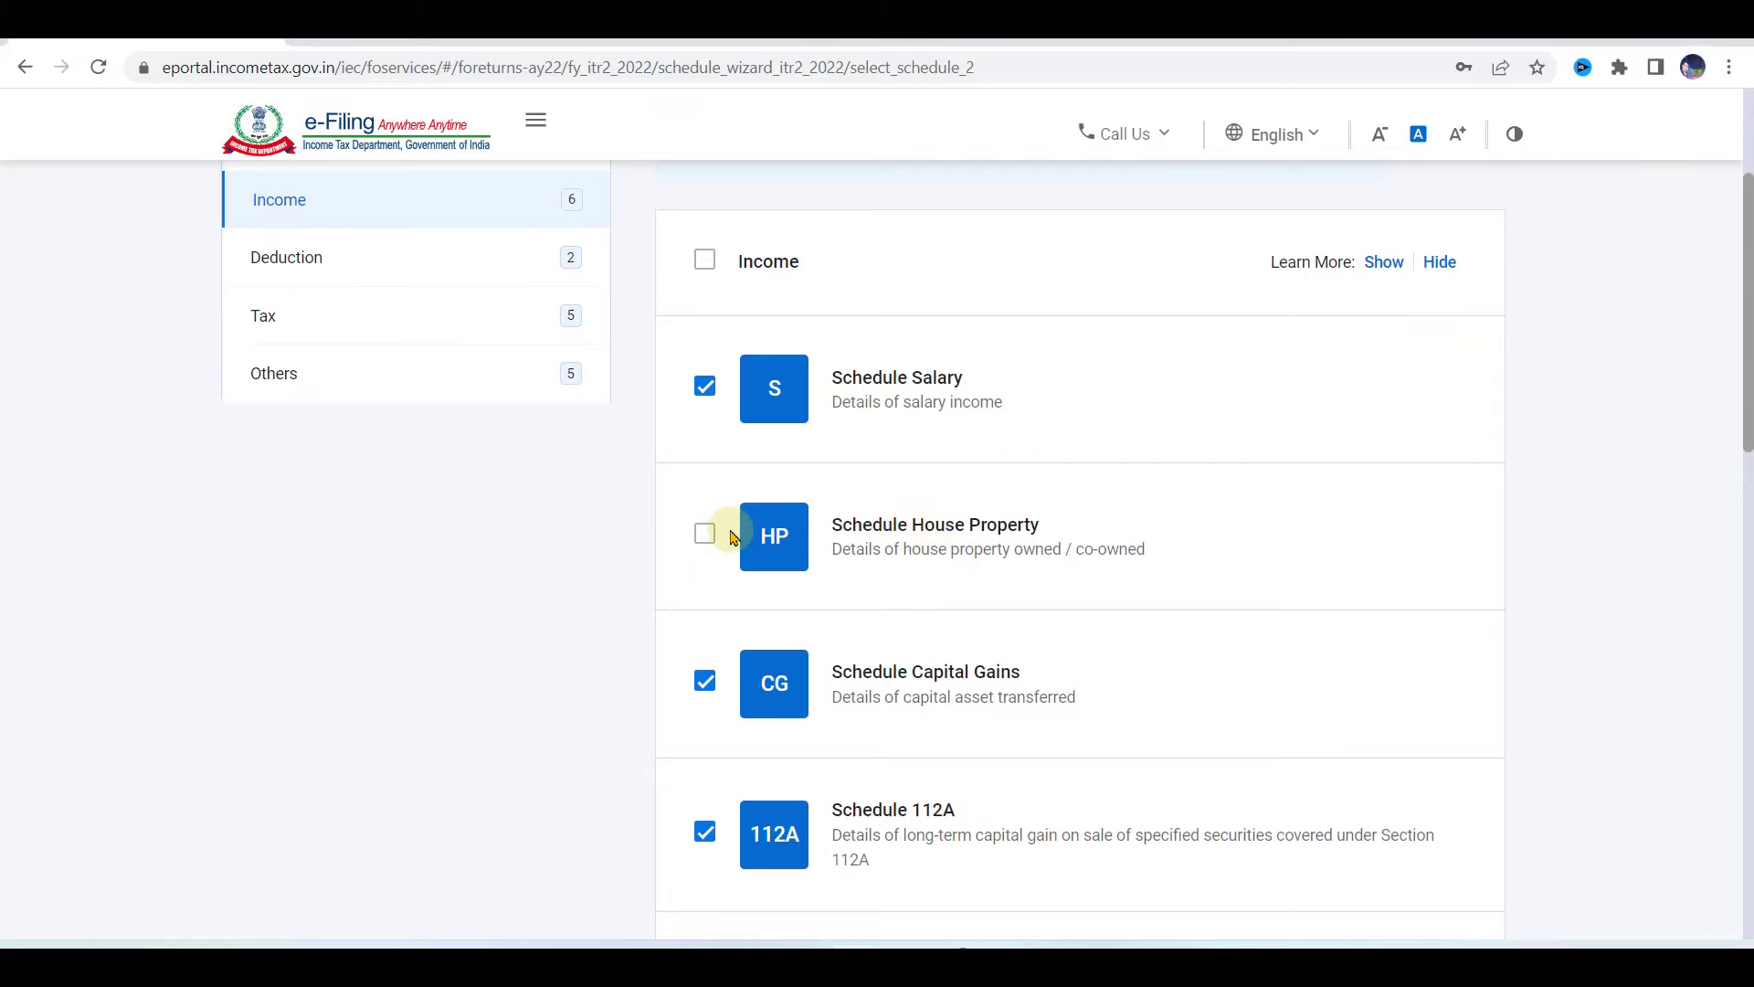
pyautogui.click(704, 538)
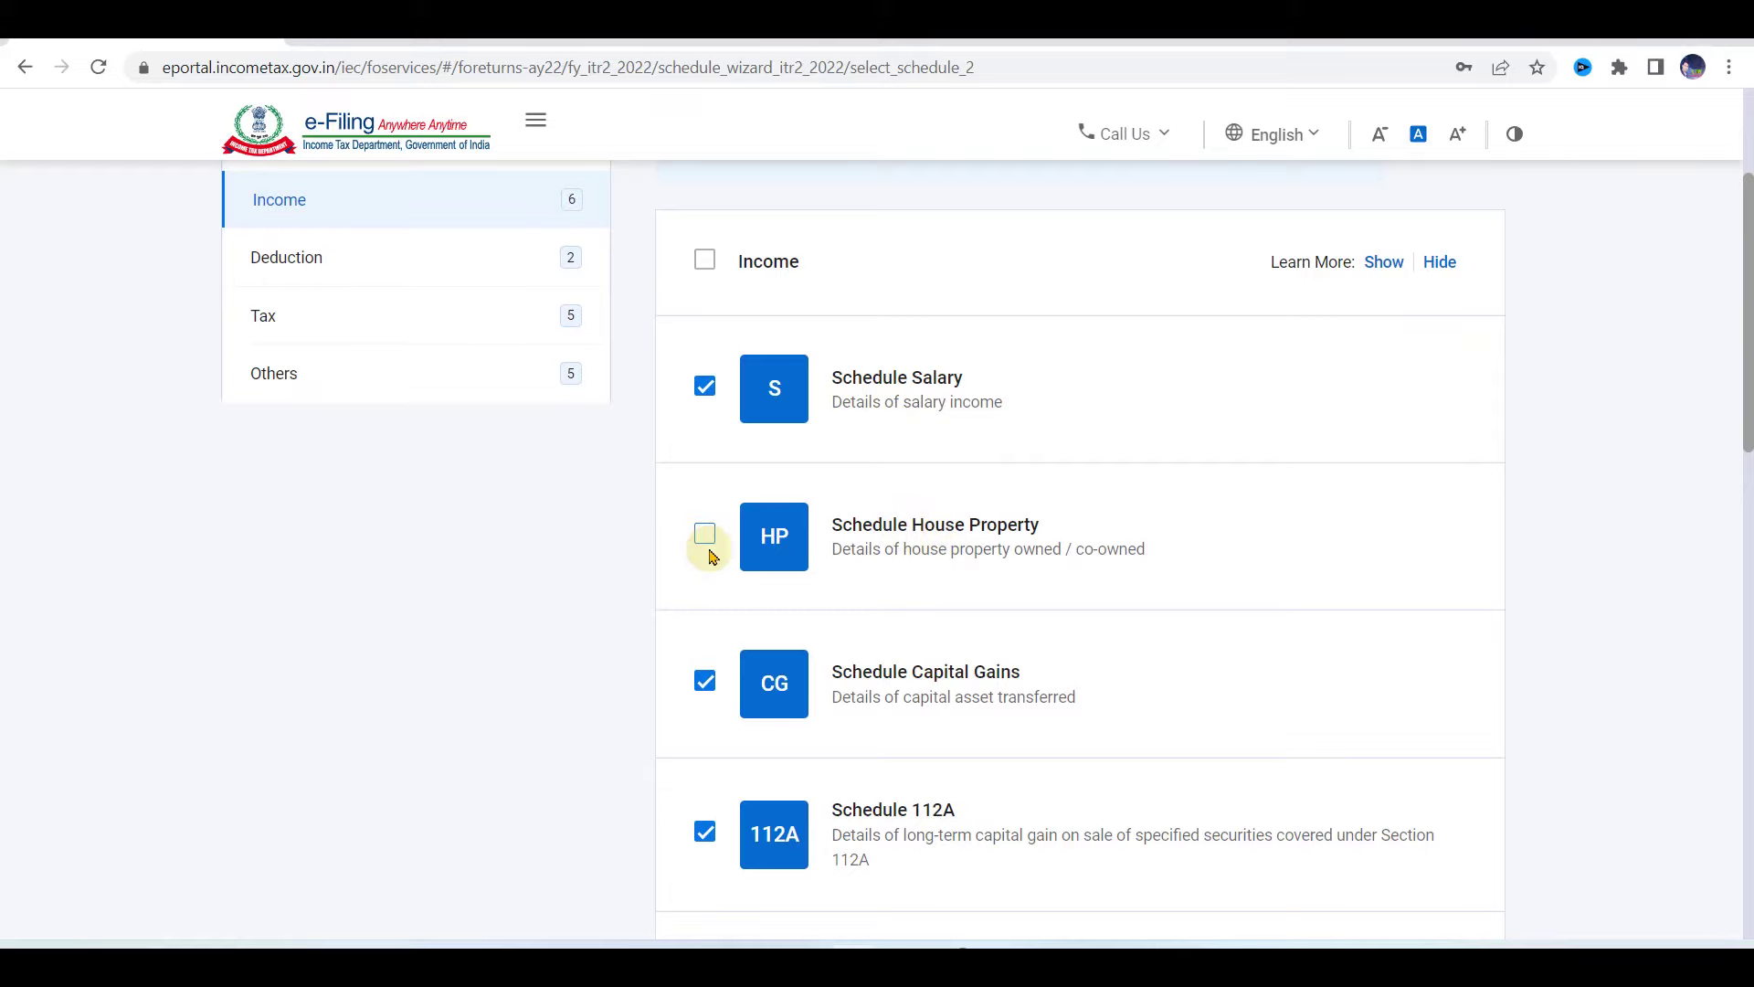
pyautogui.scroll(-2, 1033, 729)
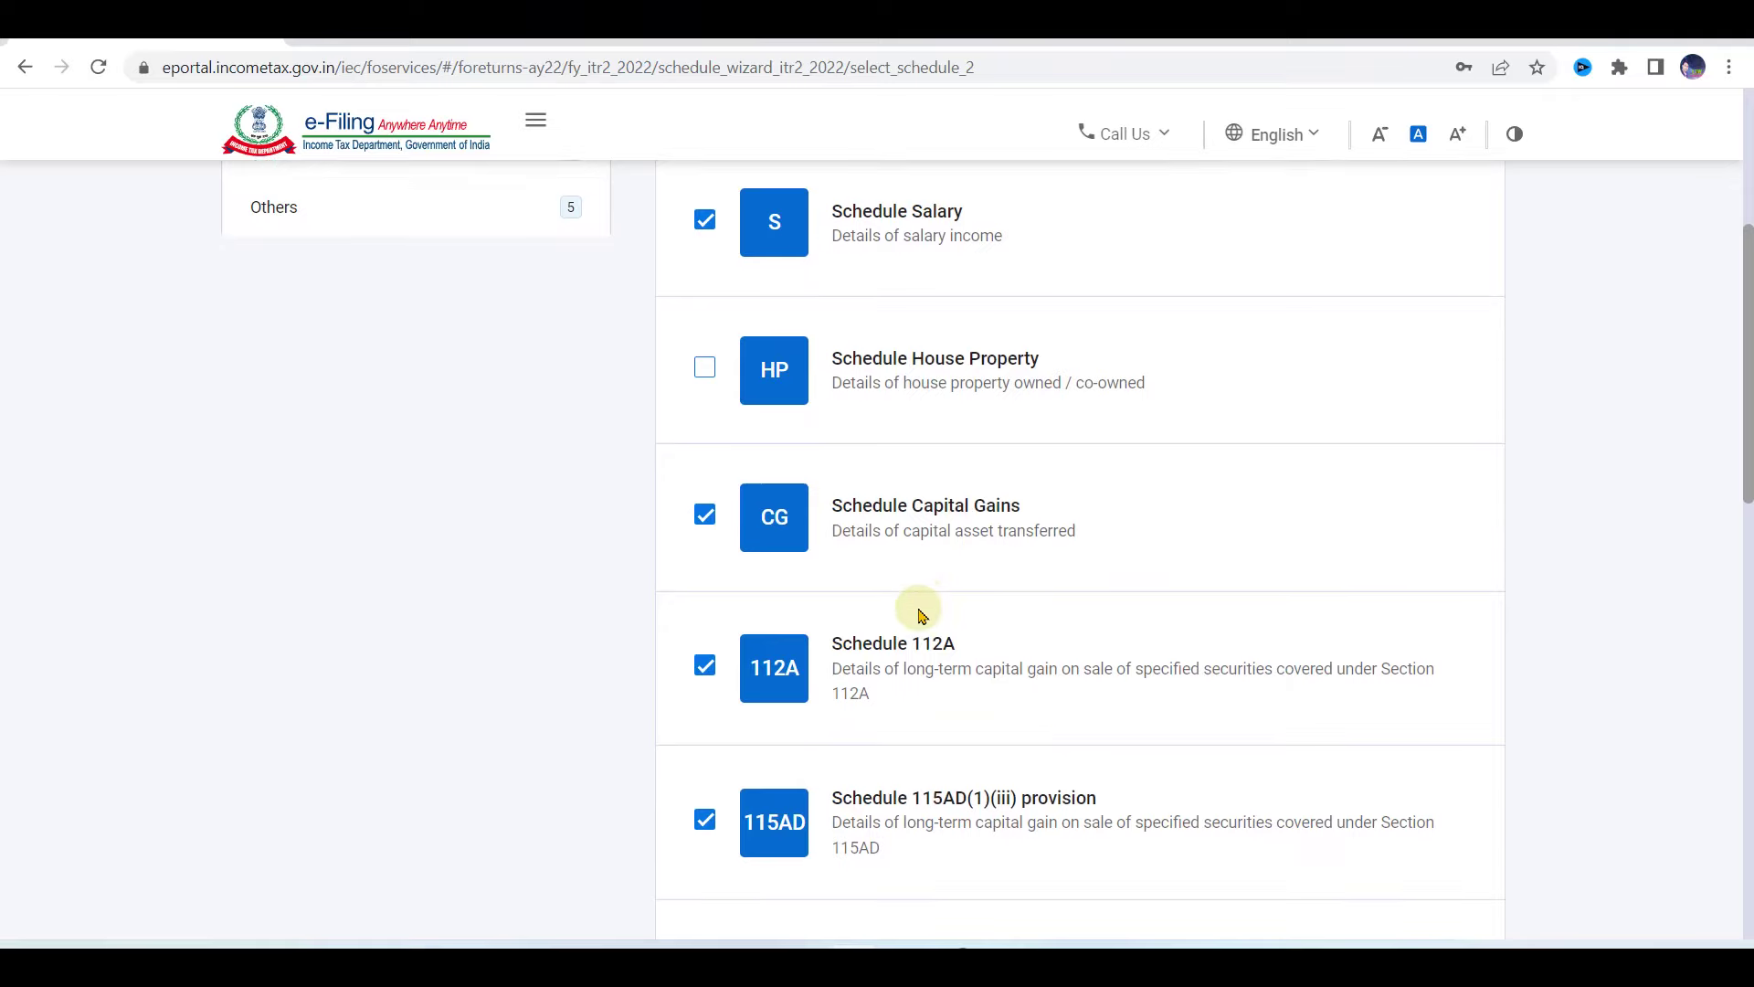
pyautogui.scroll(-1, 921, 614)
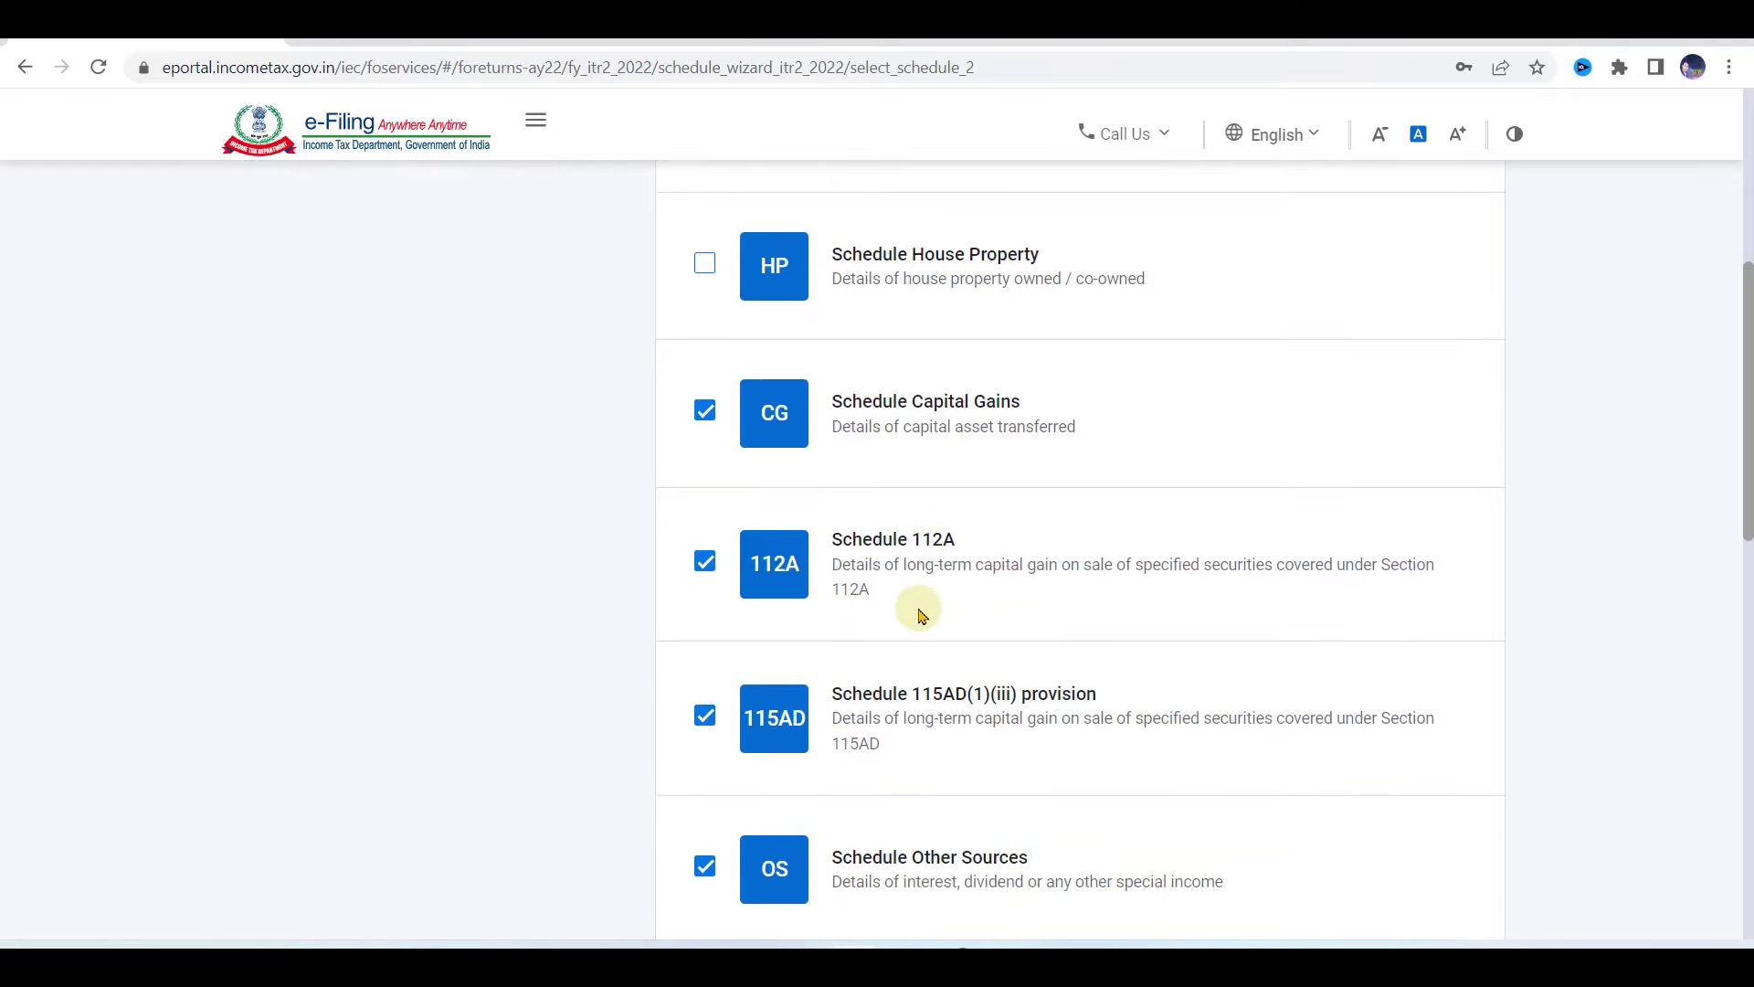
pyautogui.scroll(-2, 921, 615)
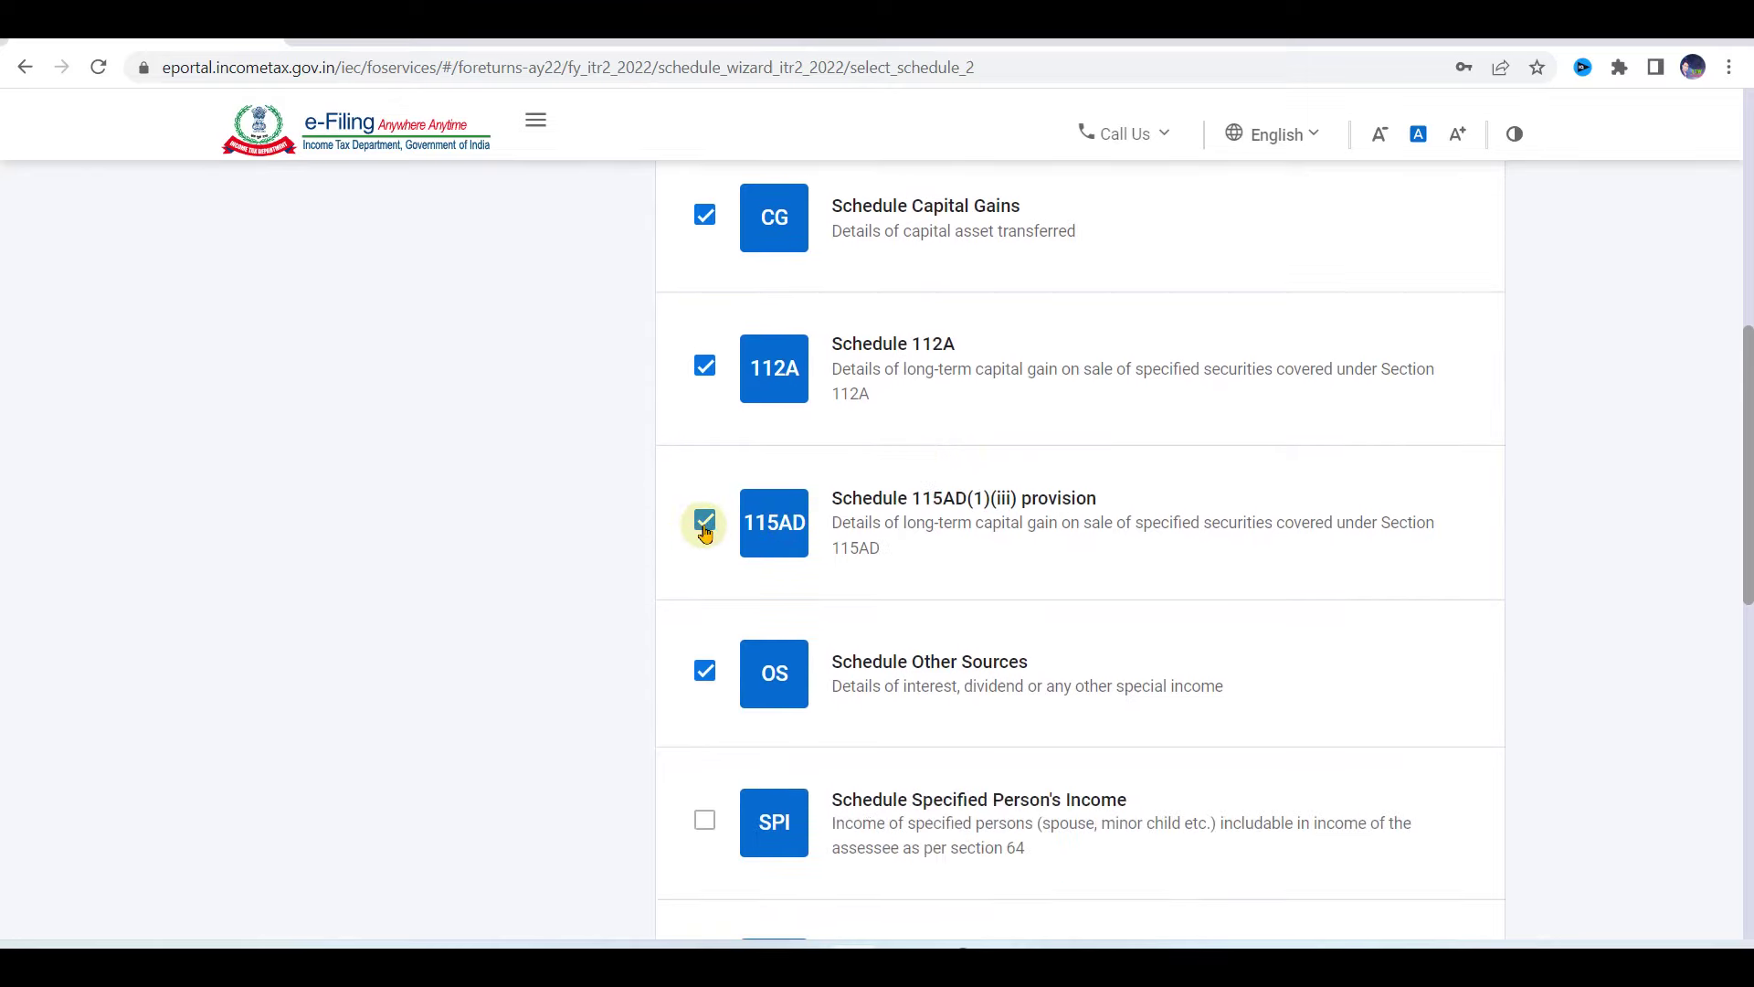
pyautogui.scroll(-2, 674, 804)
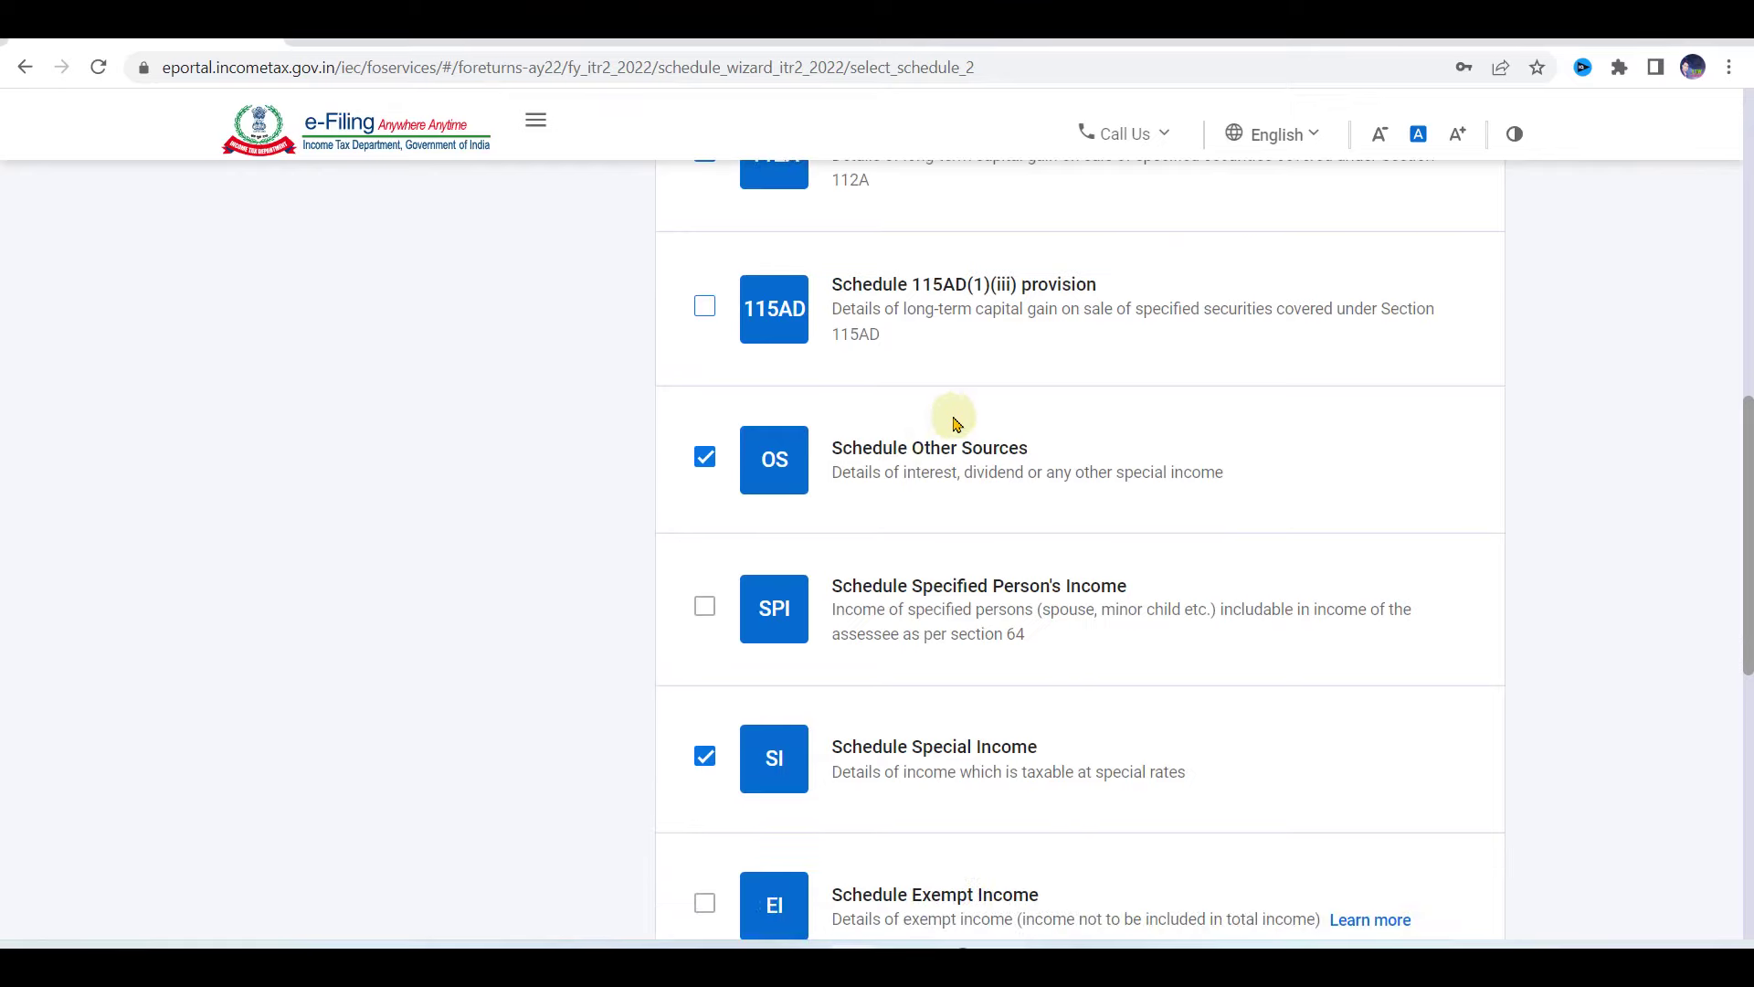
# - Review the remaining income schedules through Tax Relief under section 90, 90A or 91, and recheck the selected ones
pyautogui.scroll(-2, 841, 597)
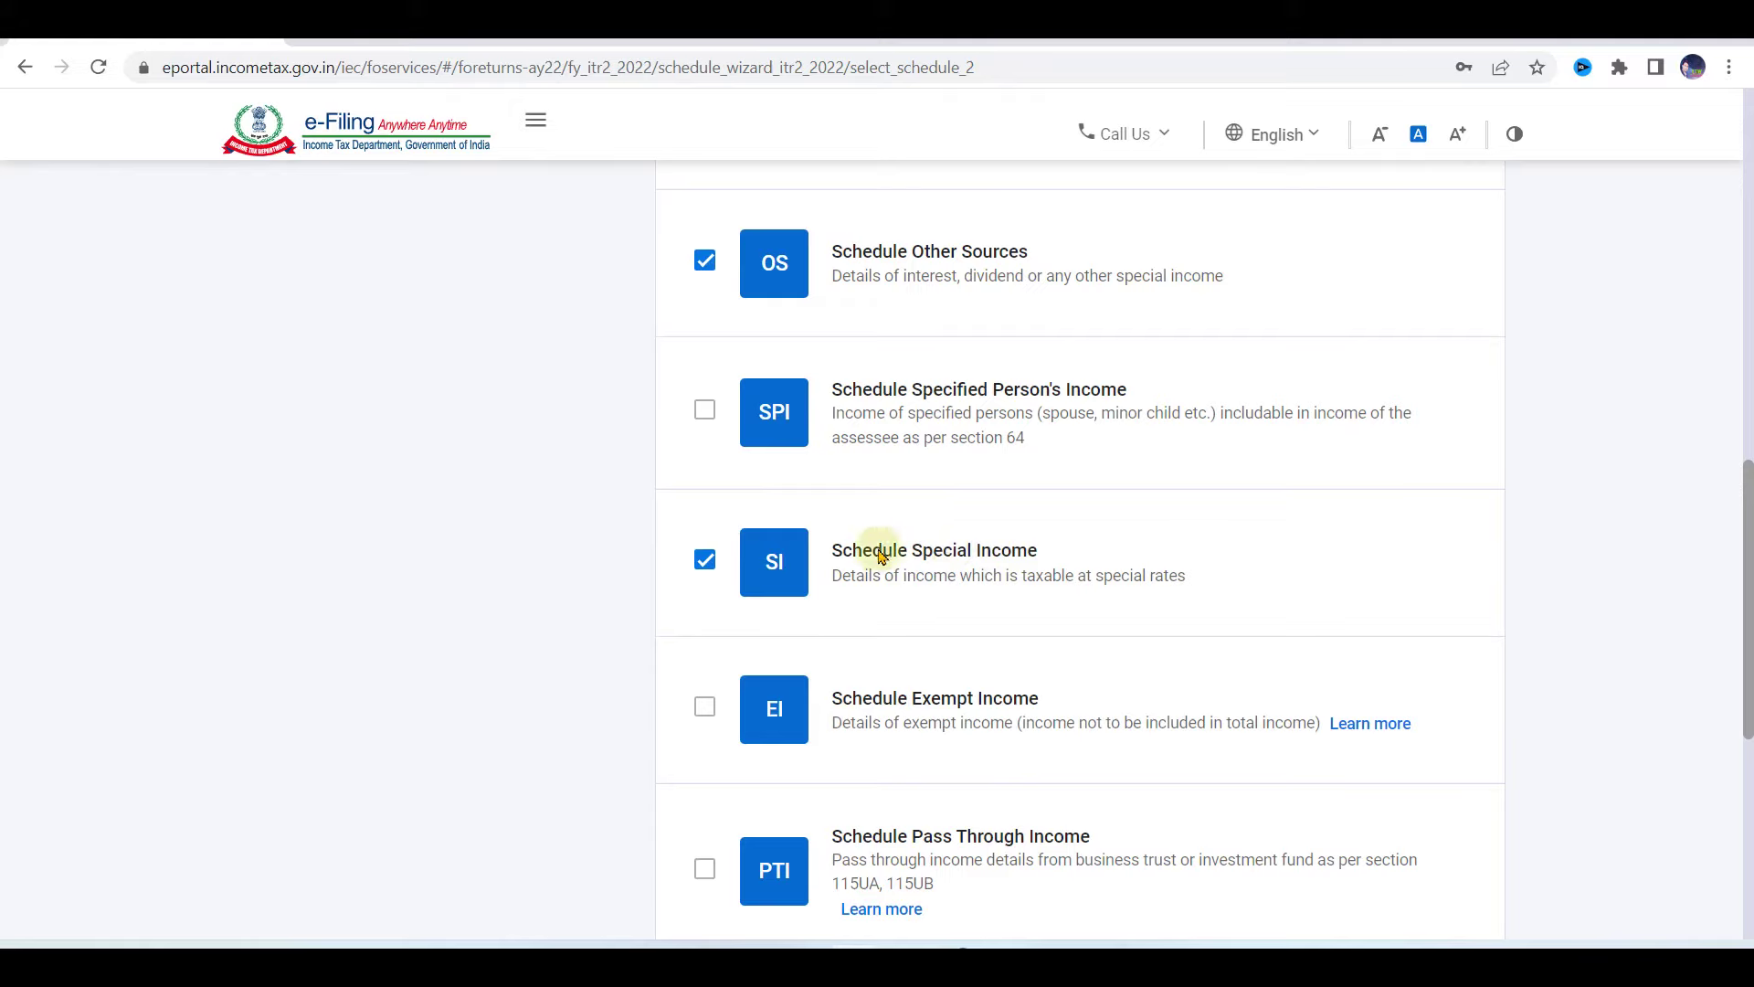
pyautogui.click(704, 564)
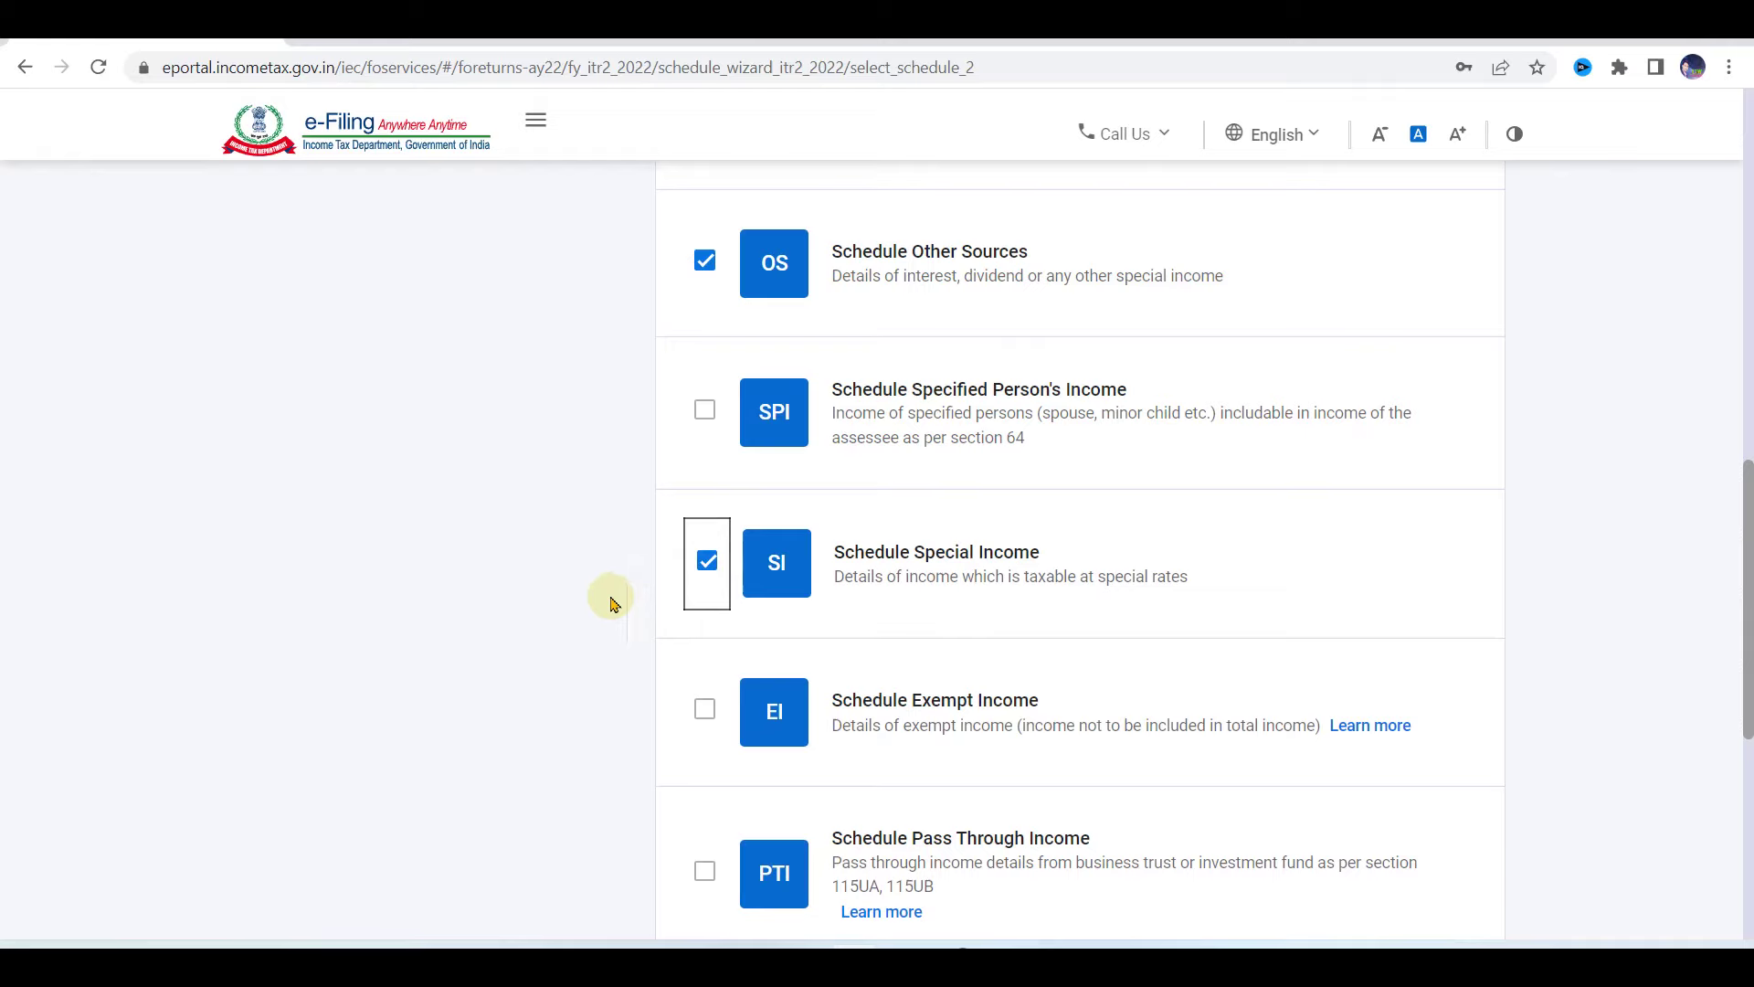
pyautogui.scroll(-3, 581, 659)
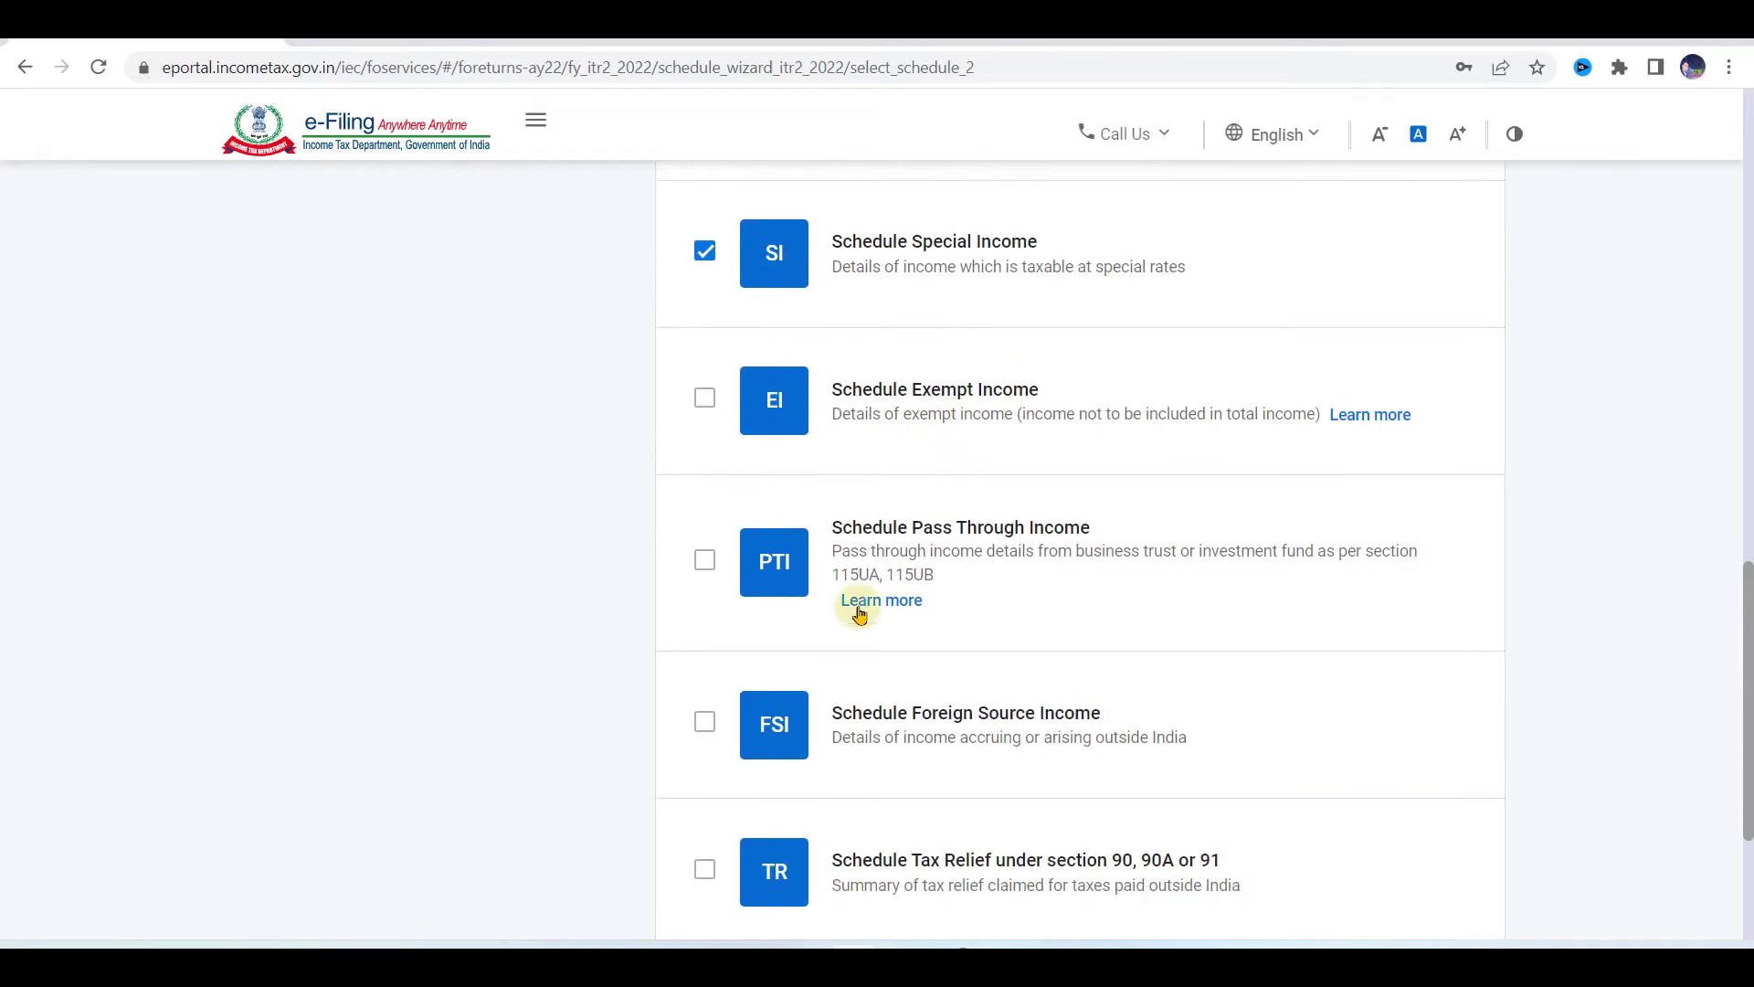
pyautogui.scroll(-3, 862, 642)
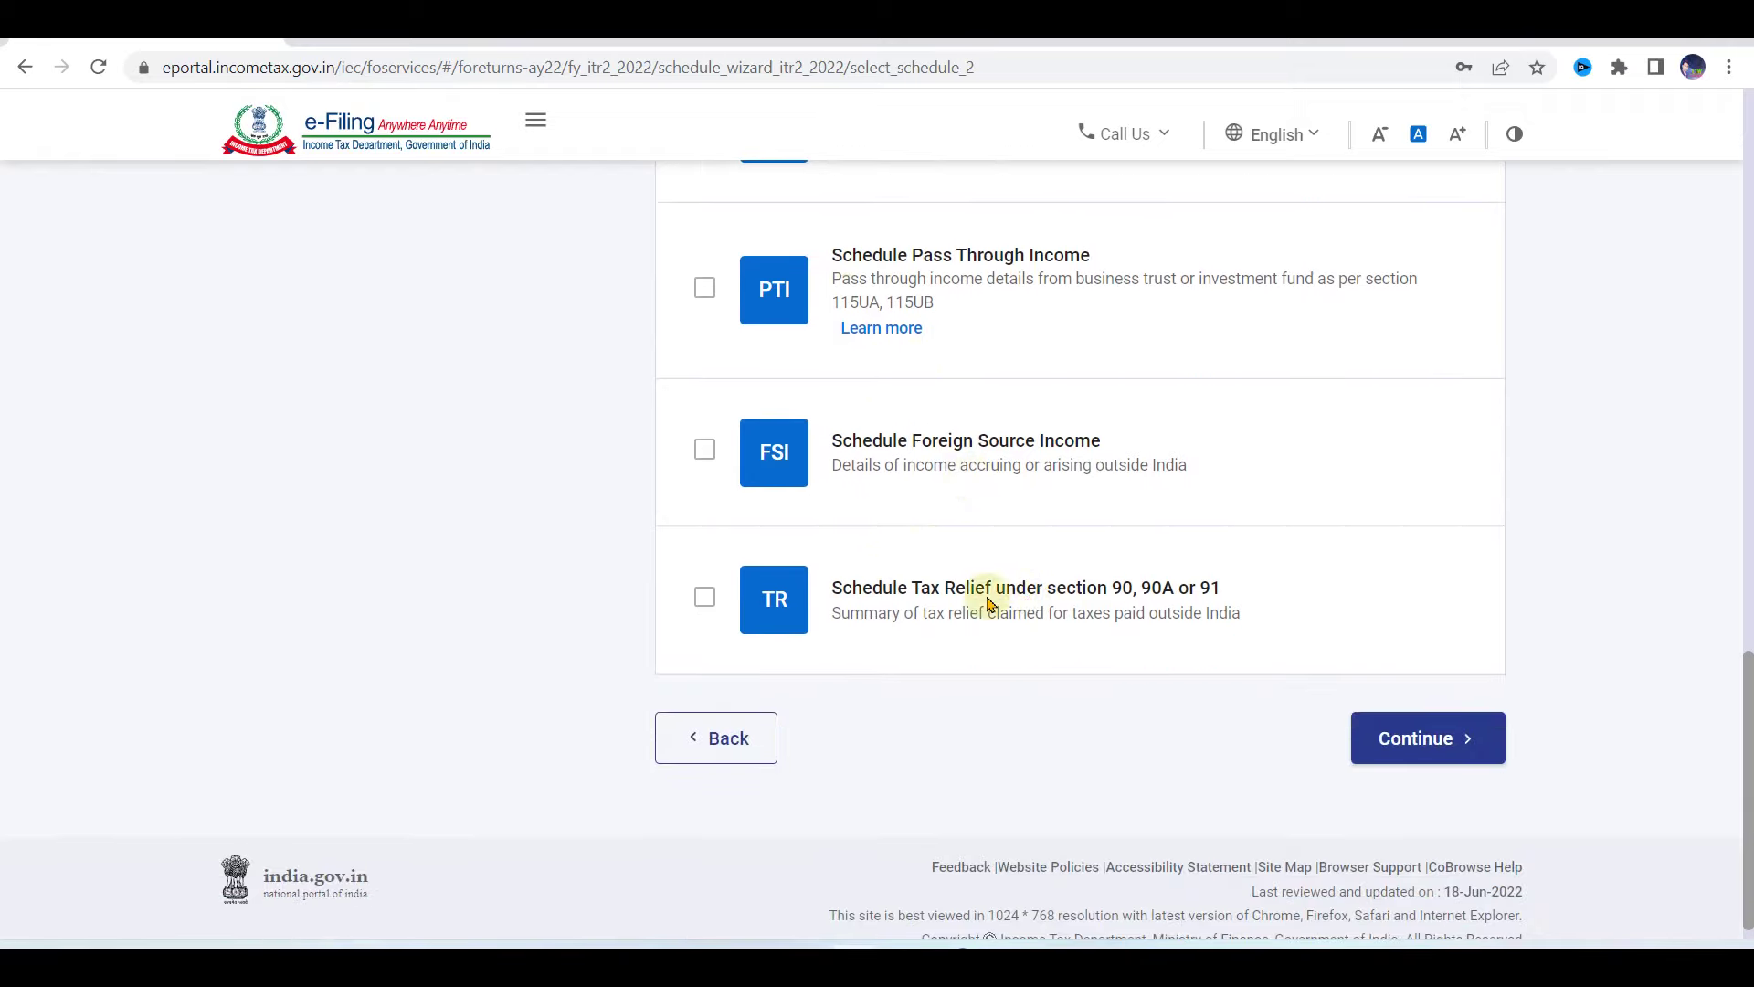
pyautogui.scroll(2, 1005, 599)
pyautogui.scroll(10, 986, 603)
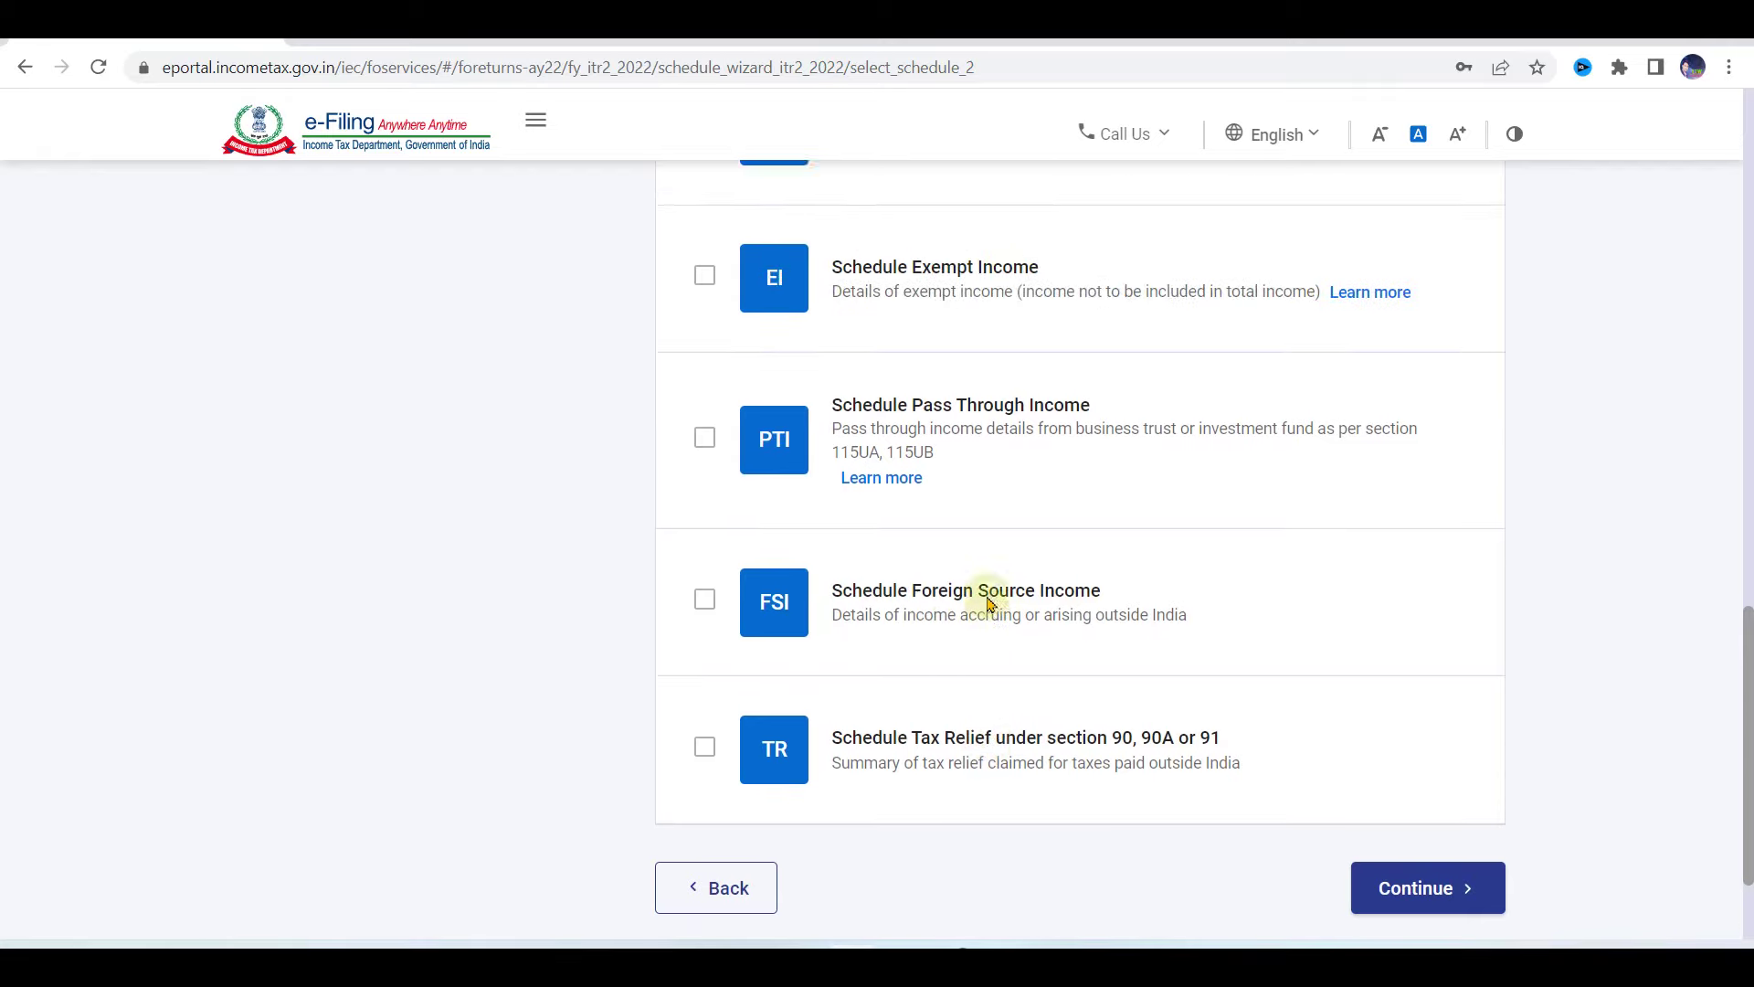
pyautogui.scroll(2, 986, 603)
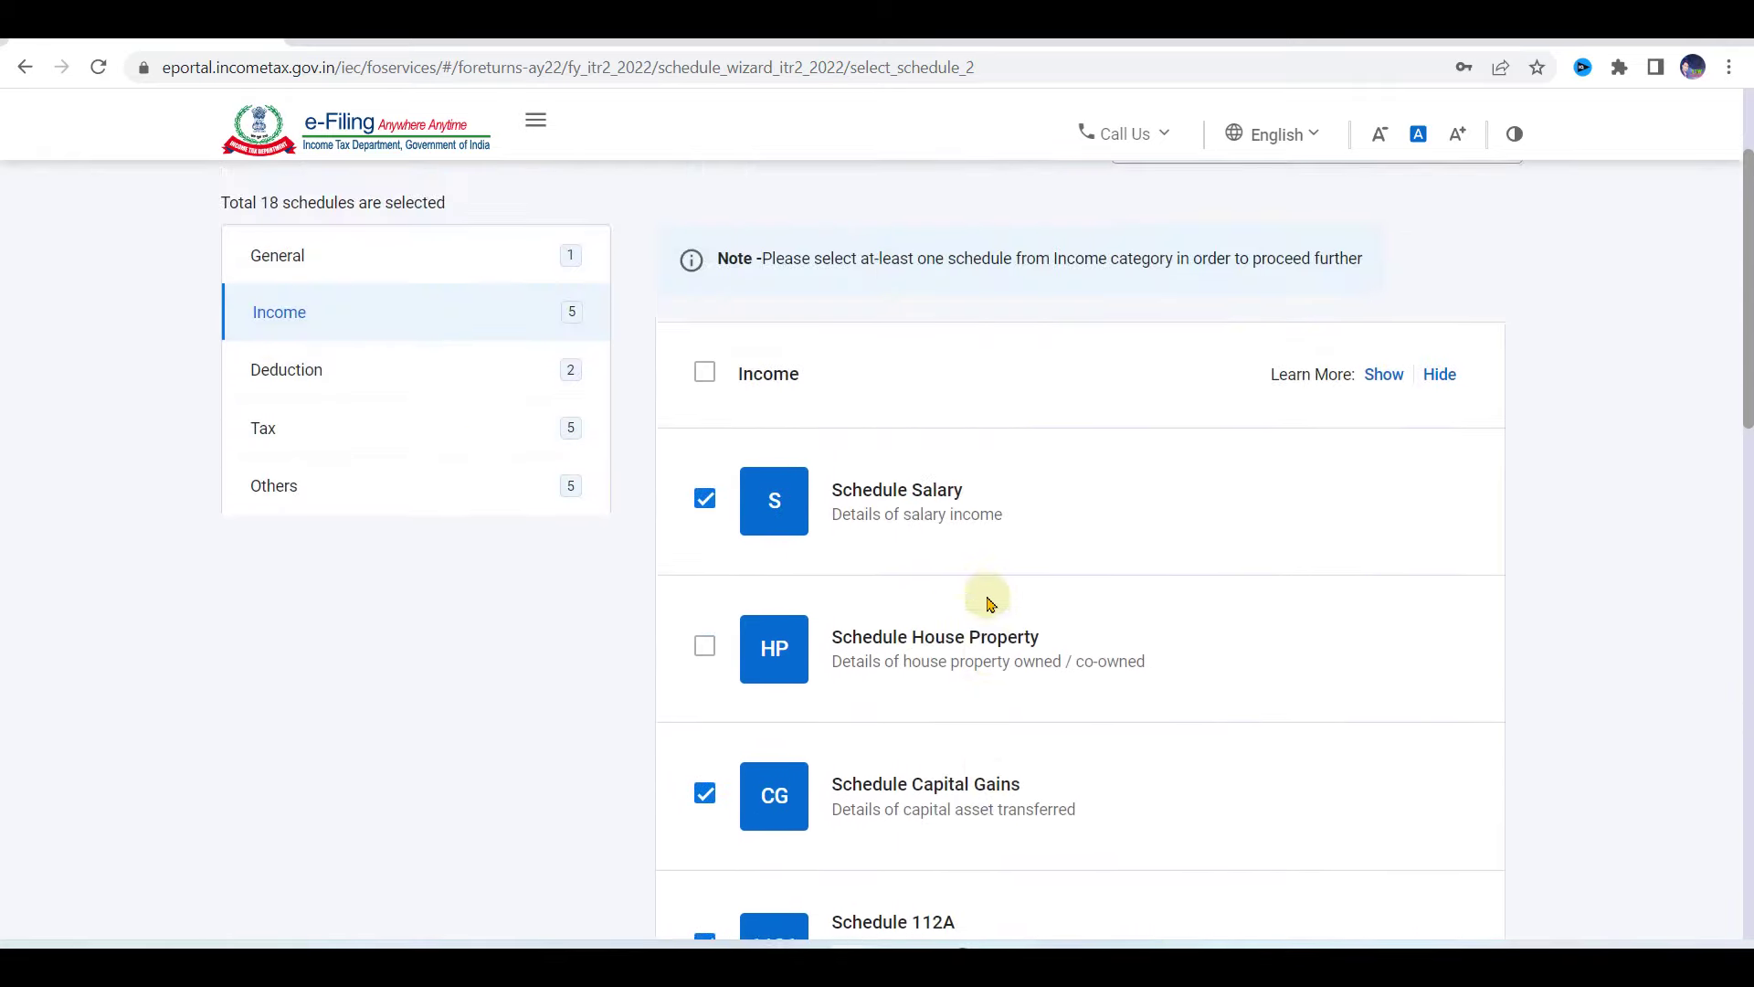
pyautogui.scroll(-1, 987, 598)
pyautogui.scroll(-1, 961, 790)
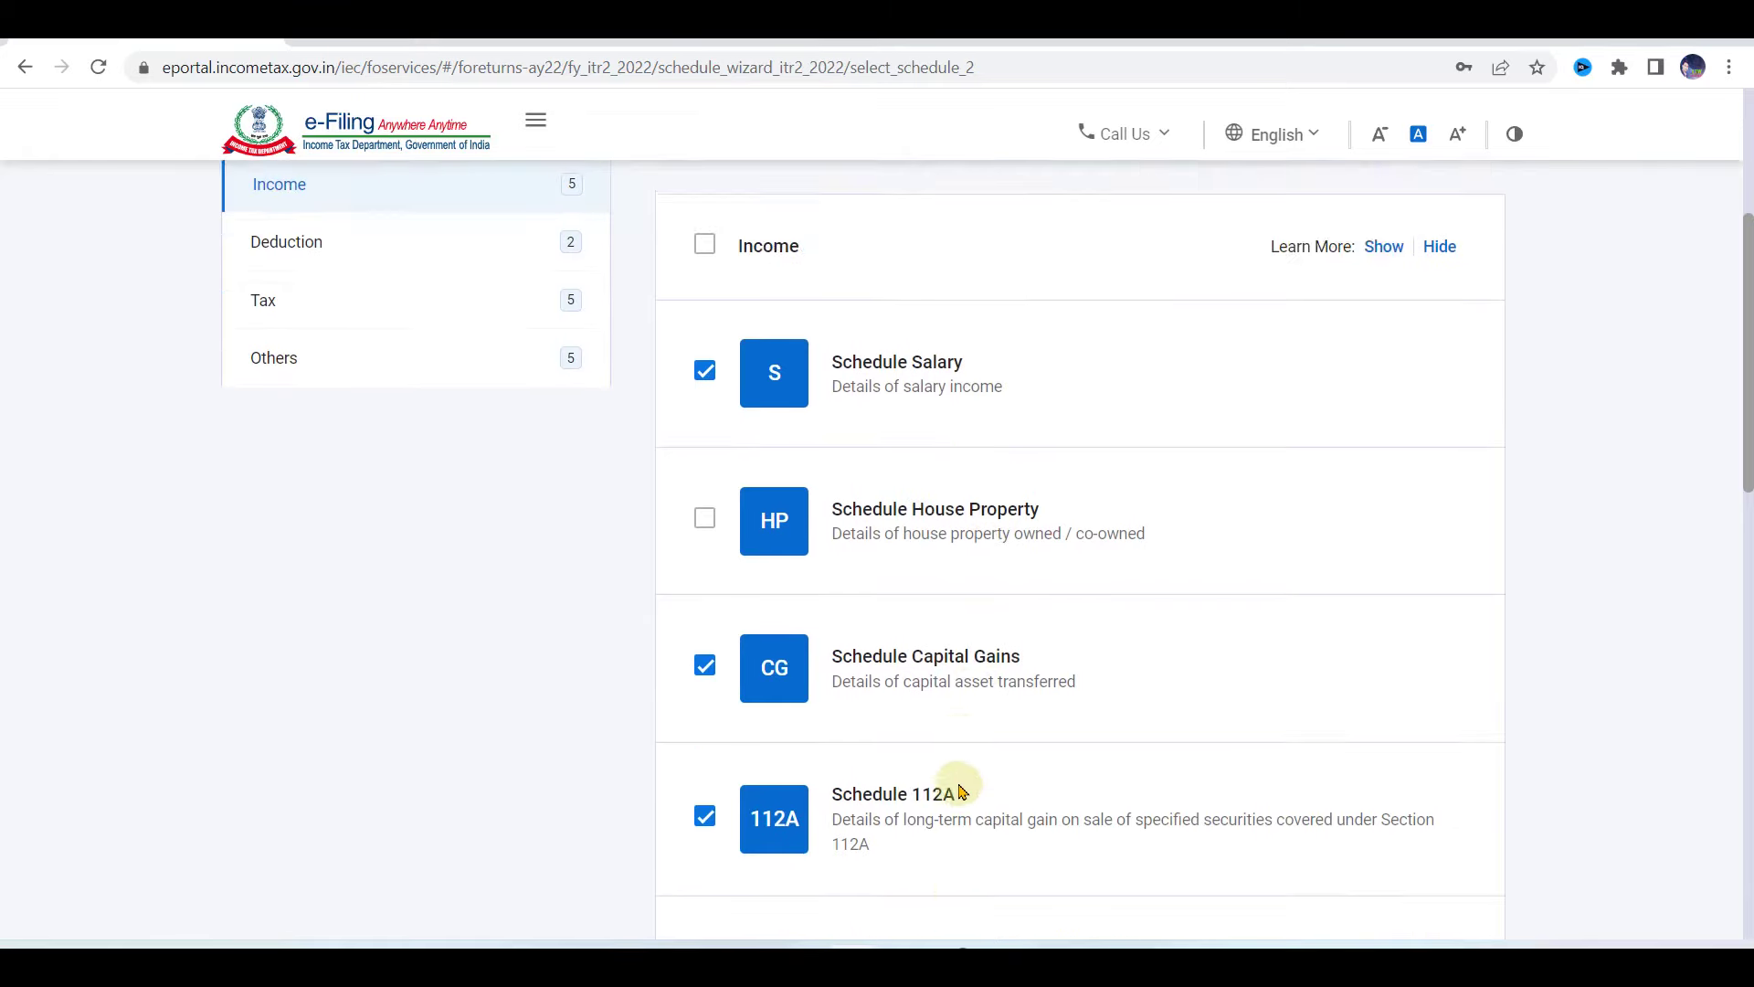
pyautogui.scroll(3, 951, 783)
# - In the Deduction schedules, select Schedule Deduction under Section 80G for donations to specified institutions
pyautogui.click(379, 596)
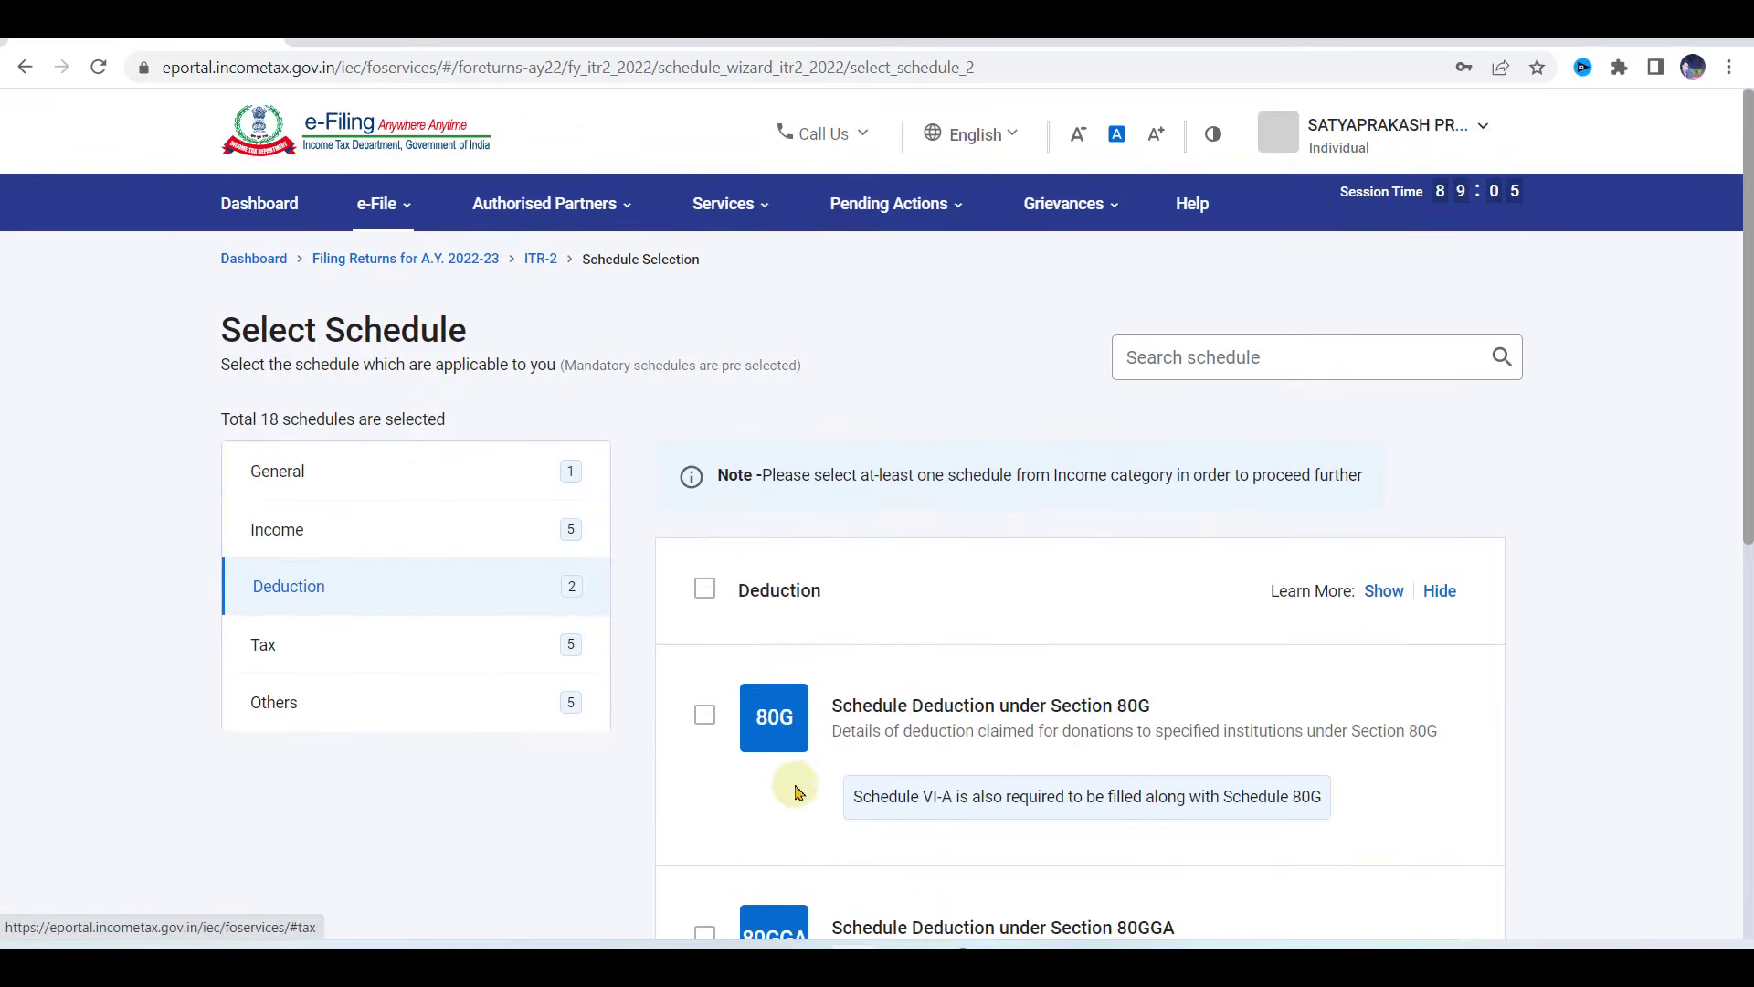
pyautogui.scroll(-3, 795, 781)
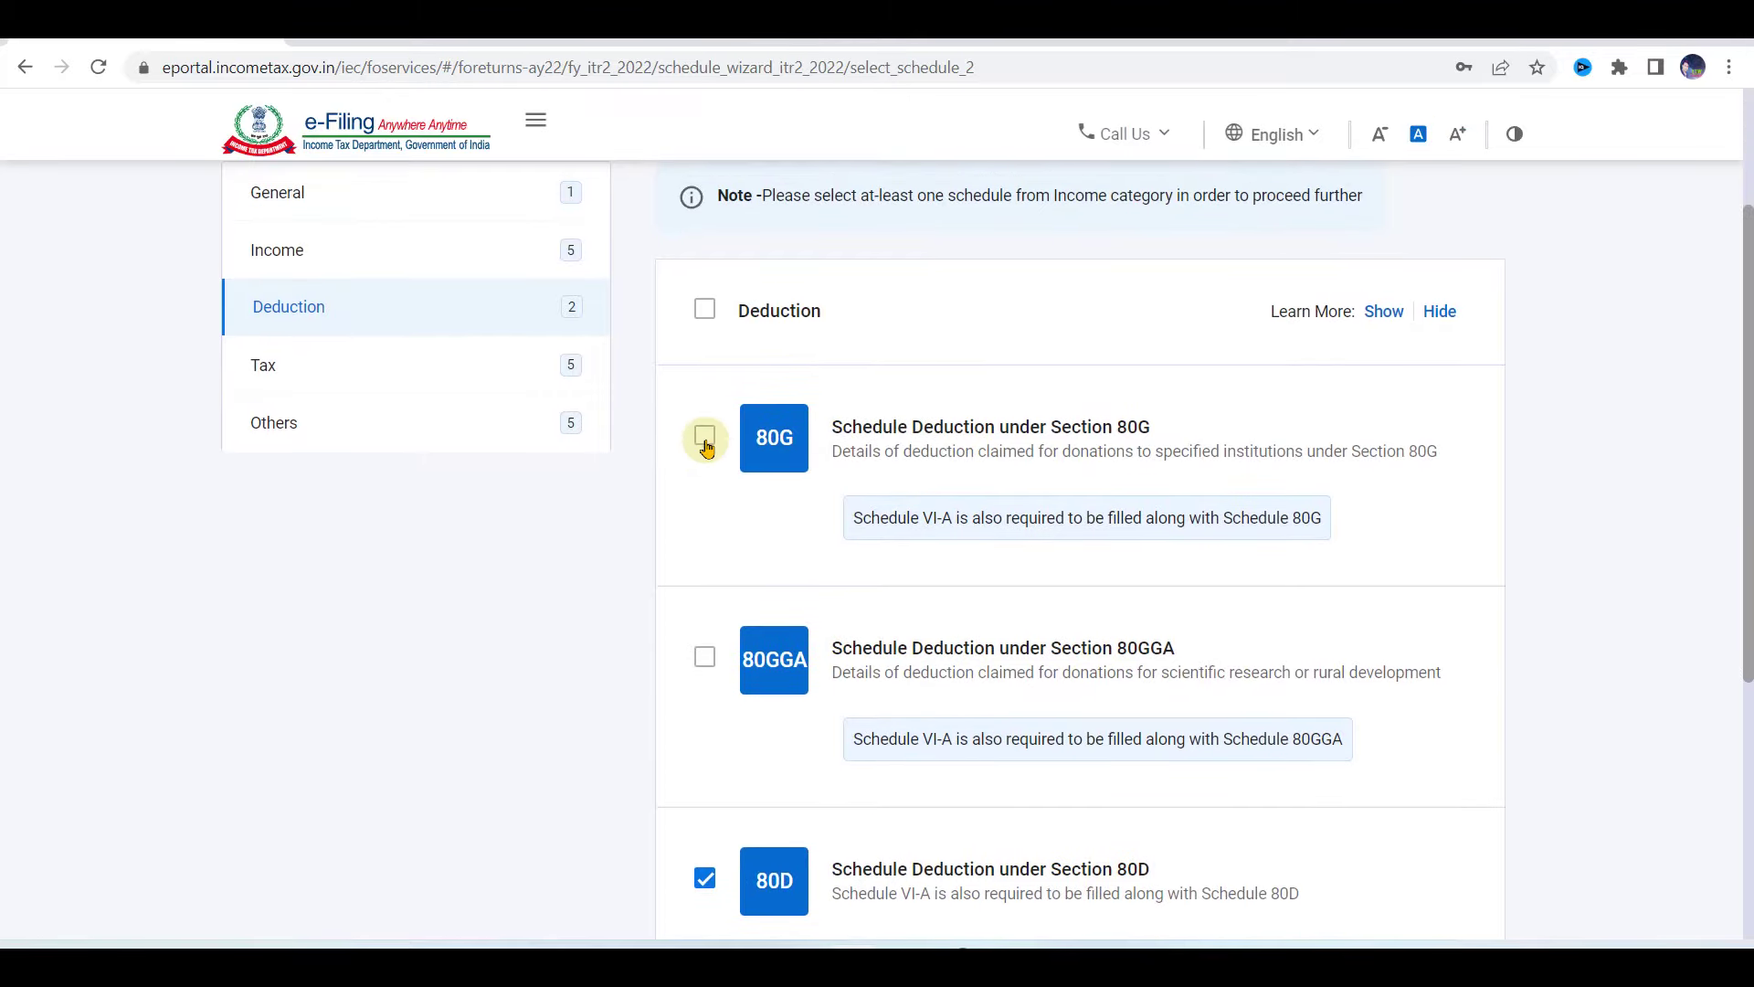
pyautogui.click(706, 438)
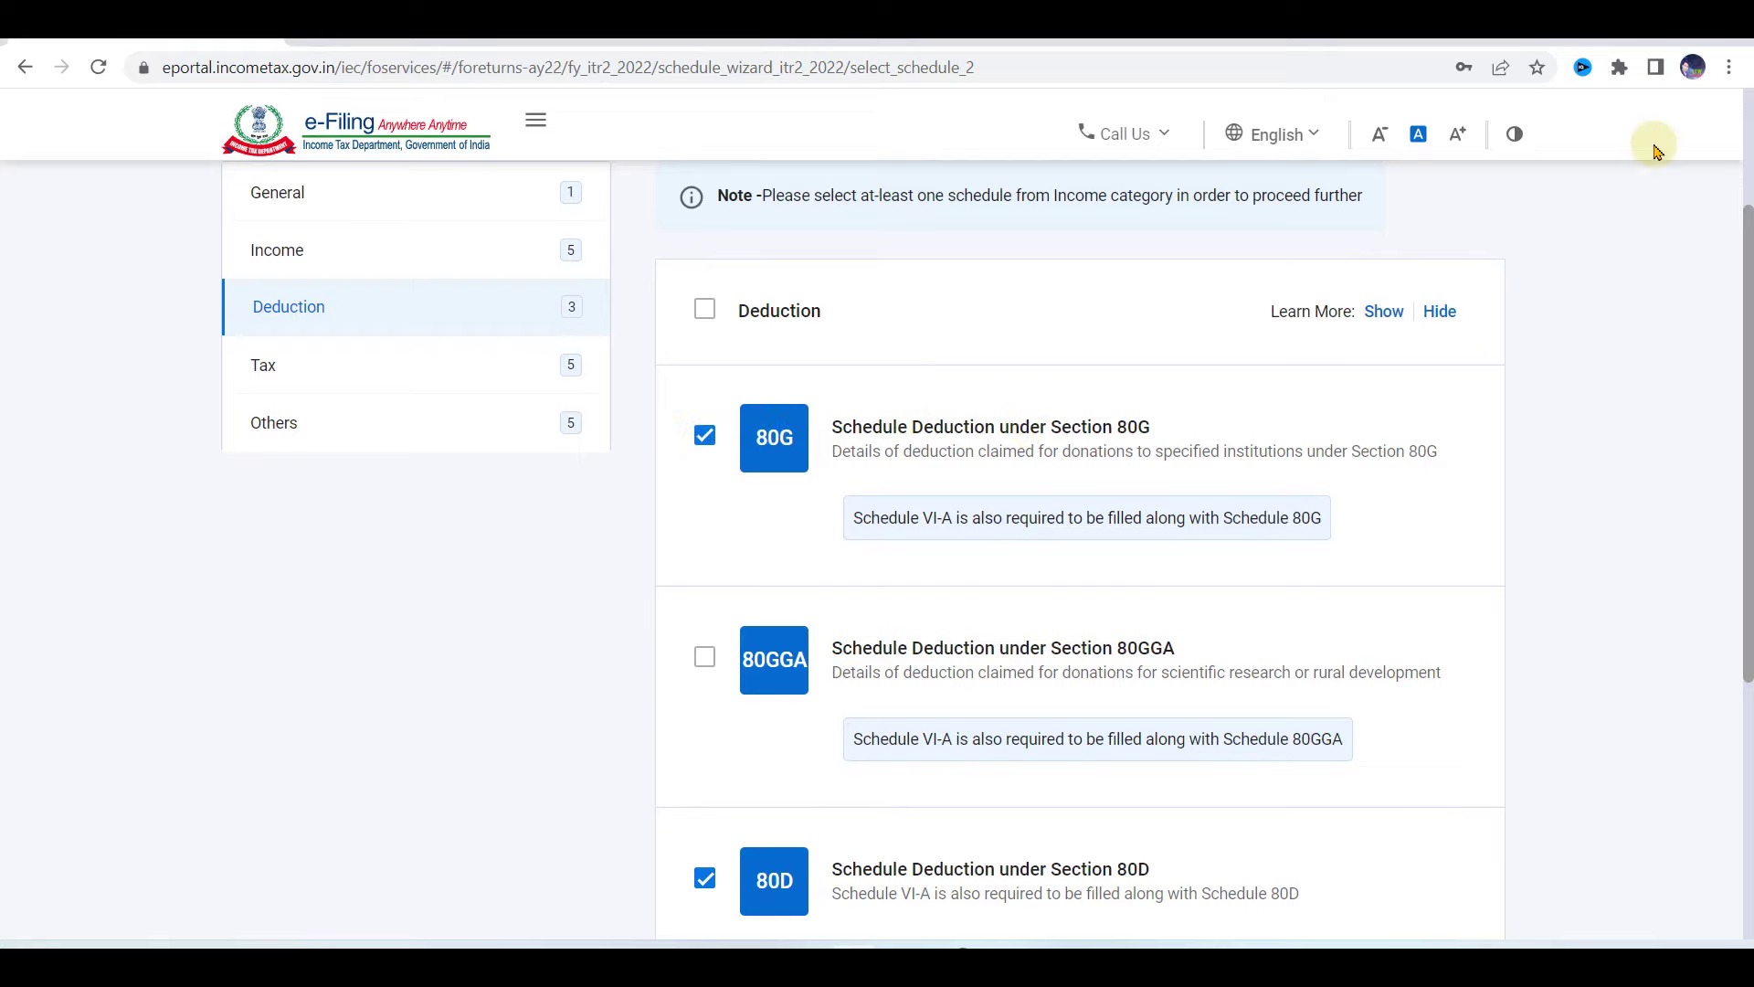
# - In the Deduction schedules, deselect Schedule Deduction under Section 80G and check that Section 80D and Chapter VI-A are selected
pyautogui.click(706, 438)
pyautogui.scroll(-3, 1012, 667)
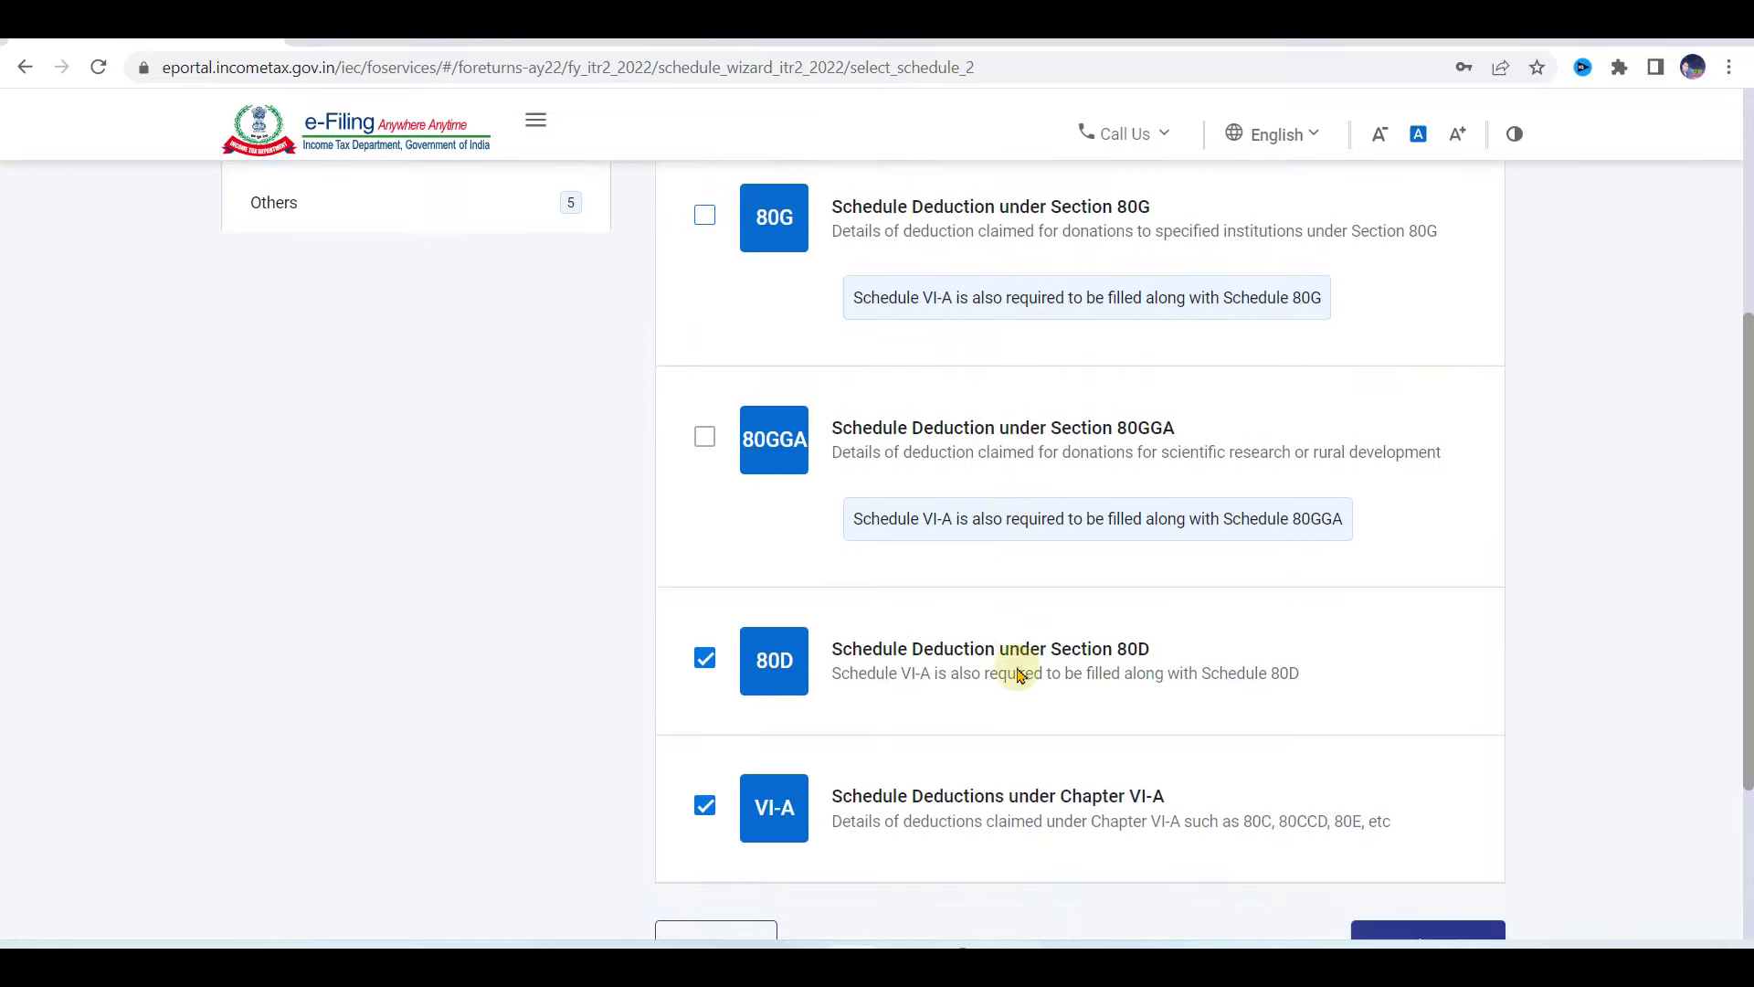
pyautogui.scroll(-2, 1013, 673)
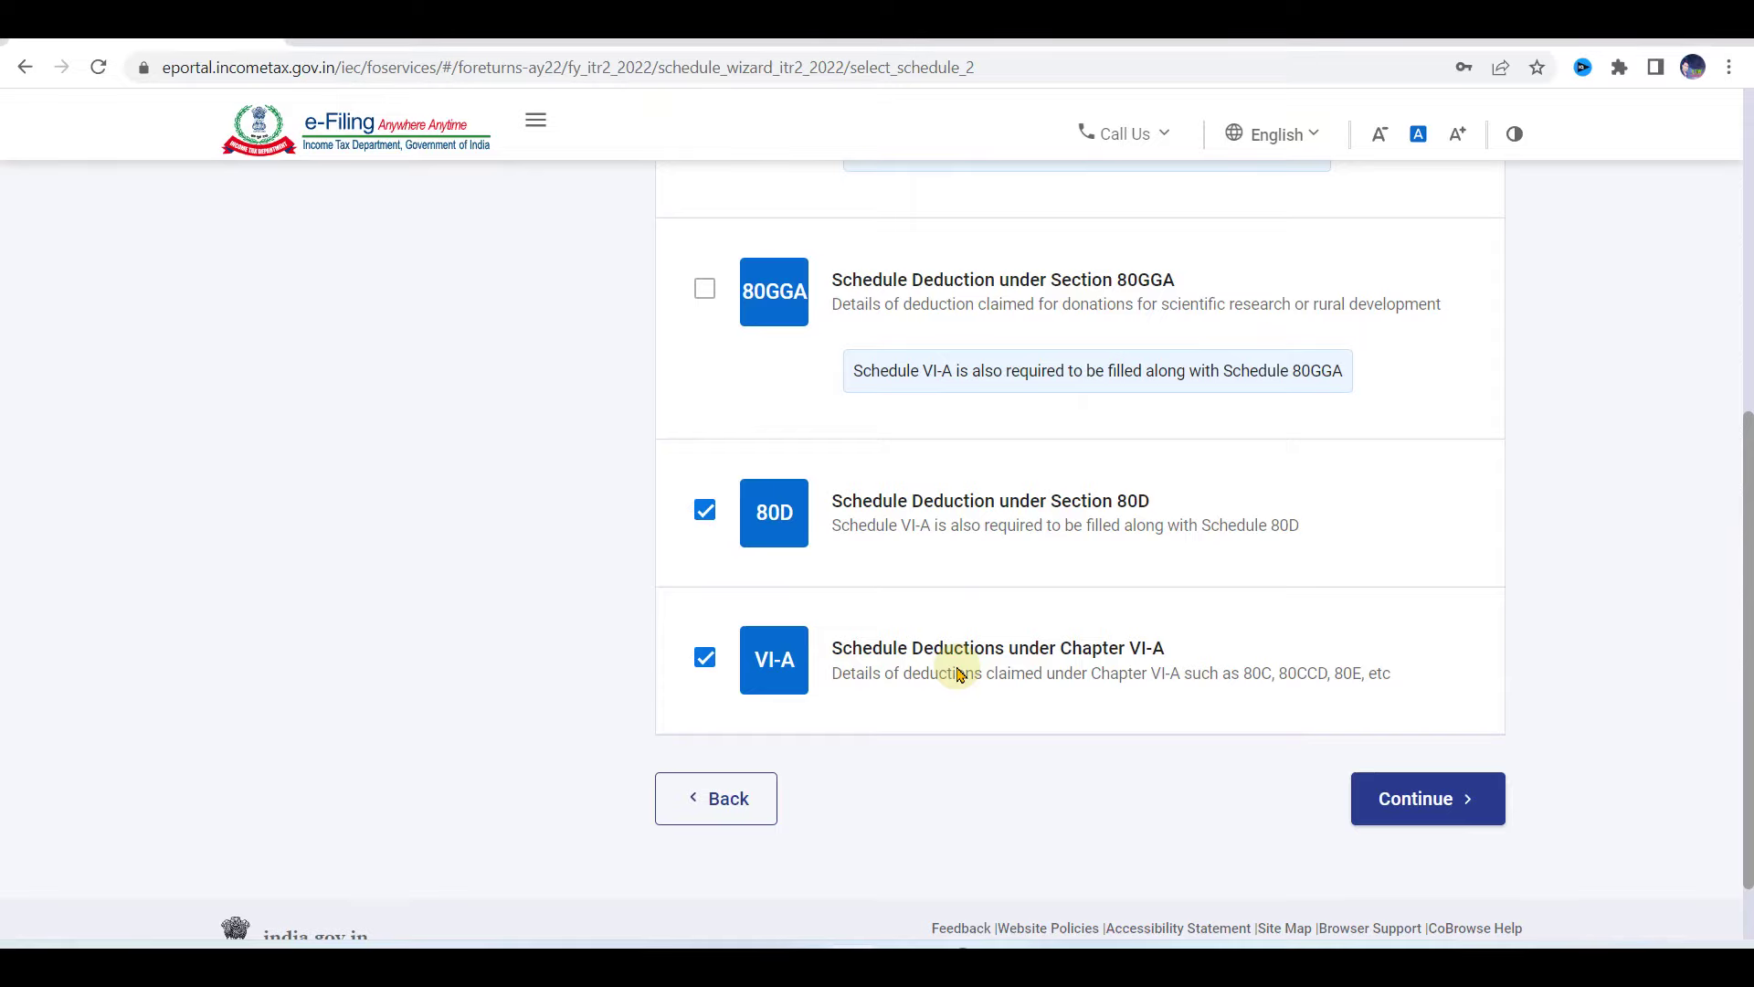
pyautogui.scroll(1, 959, 674)
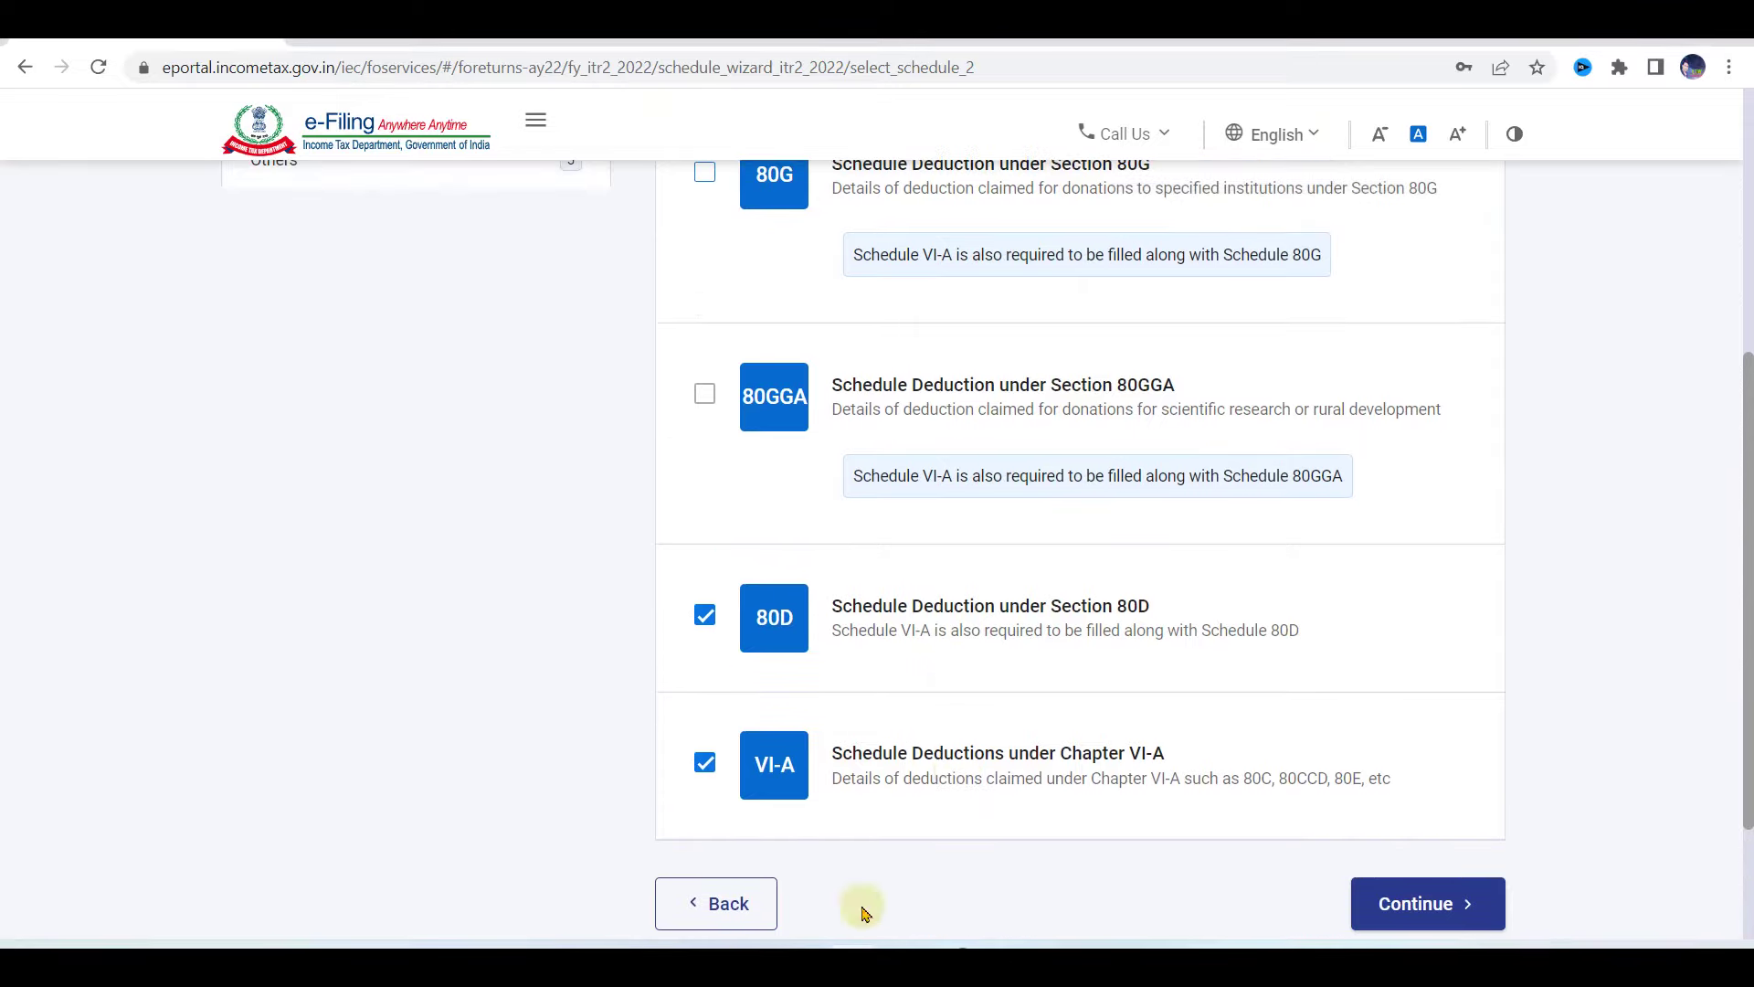
pyautogui.scroll(3, 1058, 623)
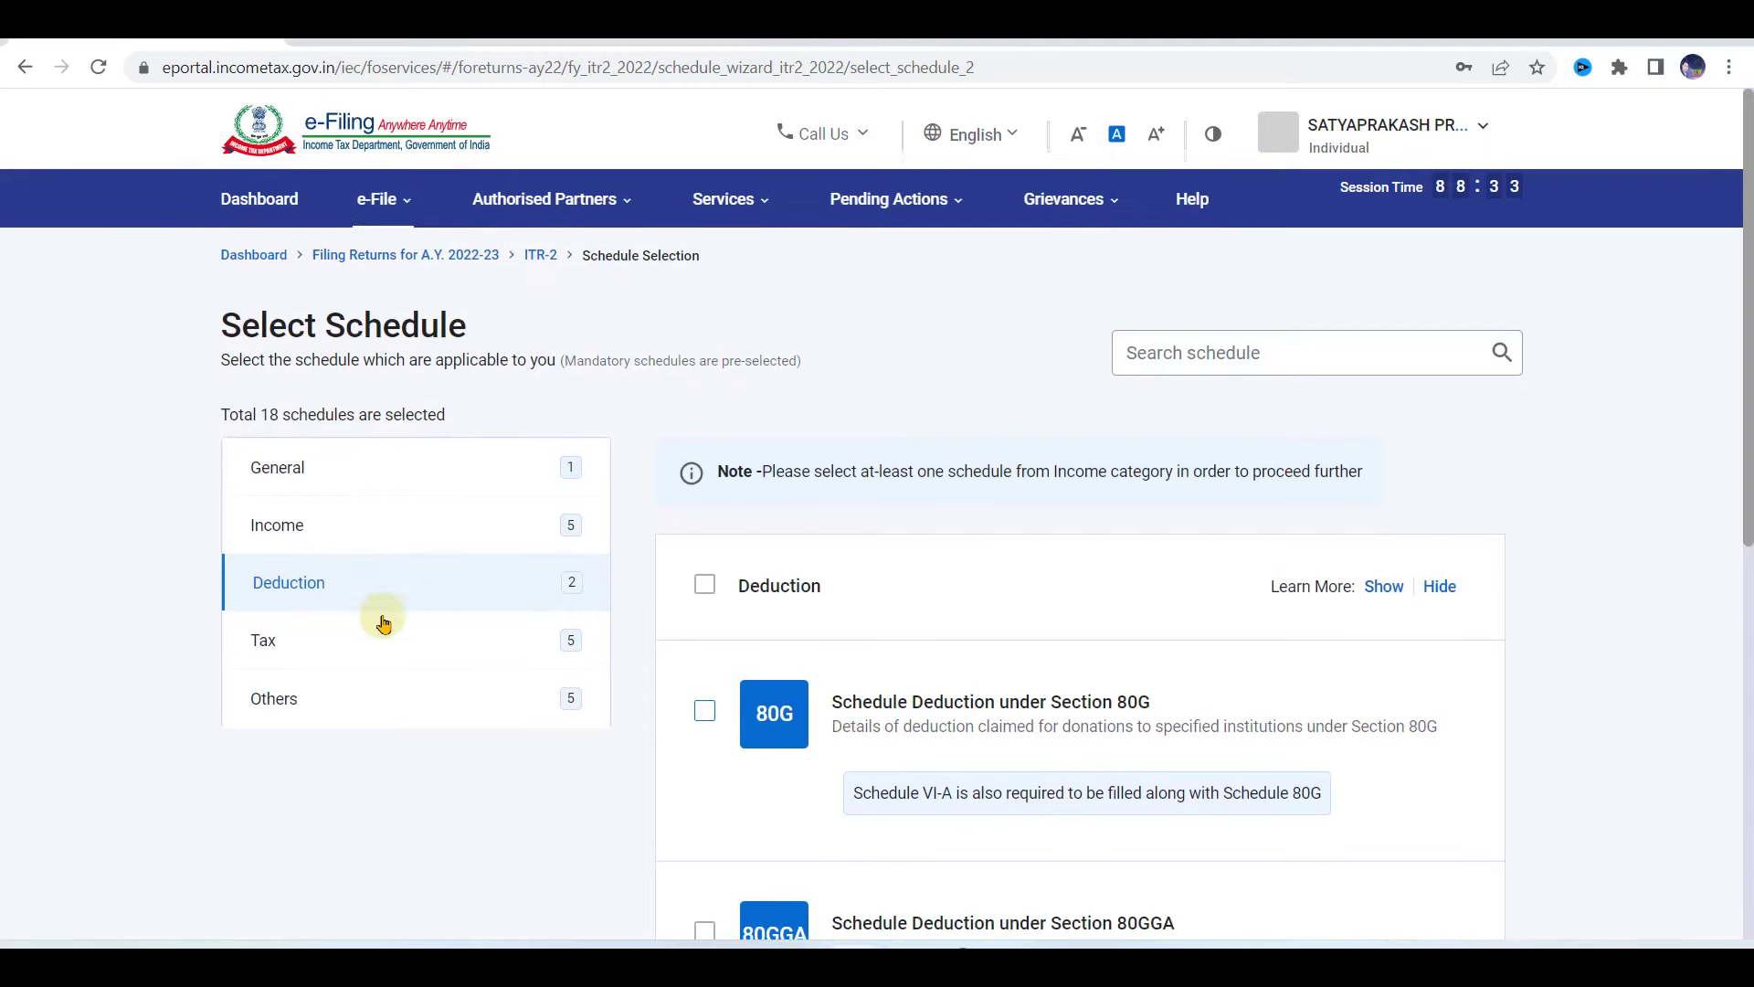
# - Review the Tax schedules, from Computation Of Income through Tax deferred on ESOP
pyautogui.click(393, 642)
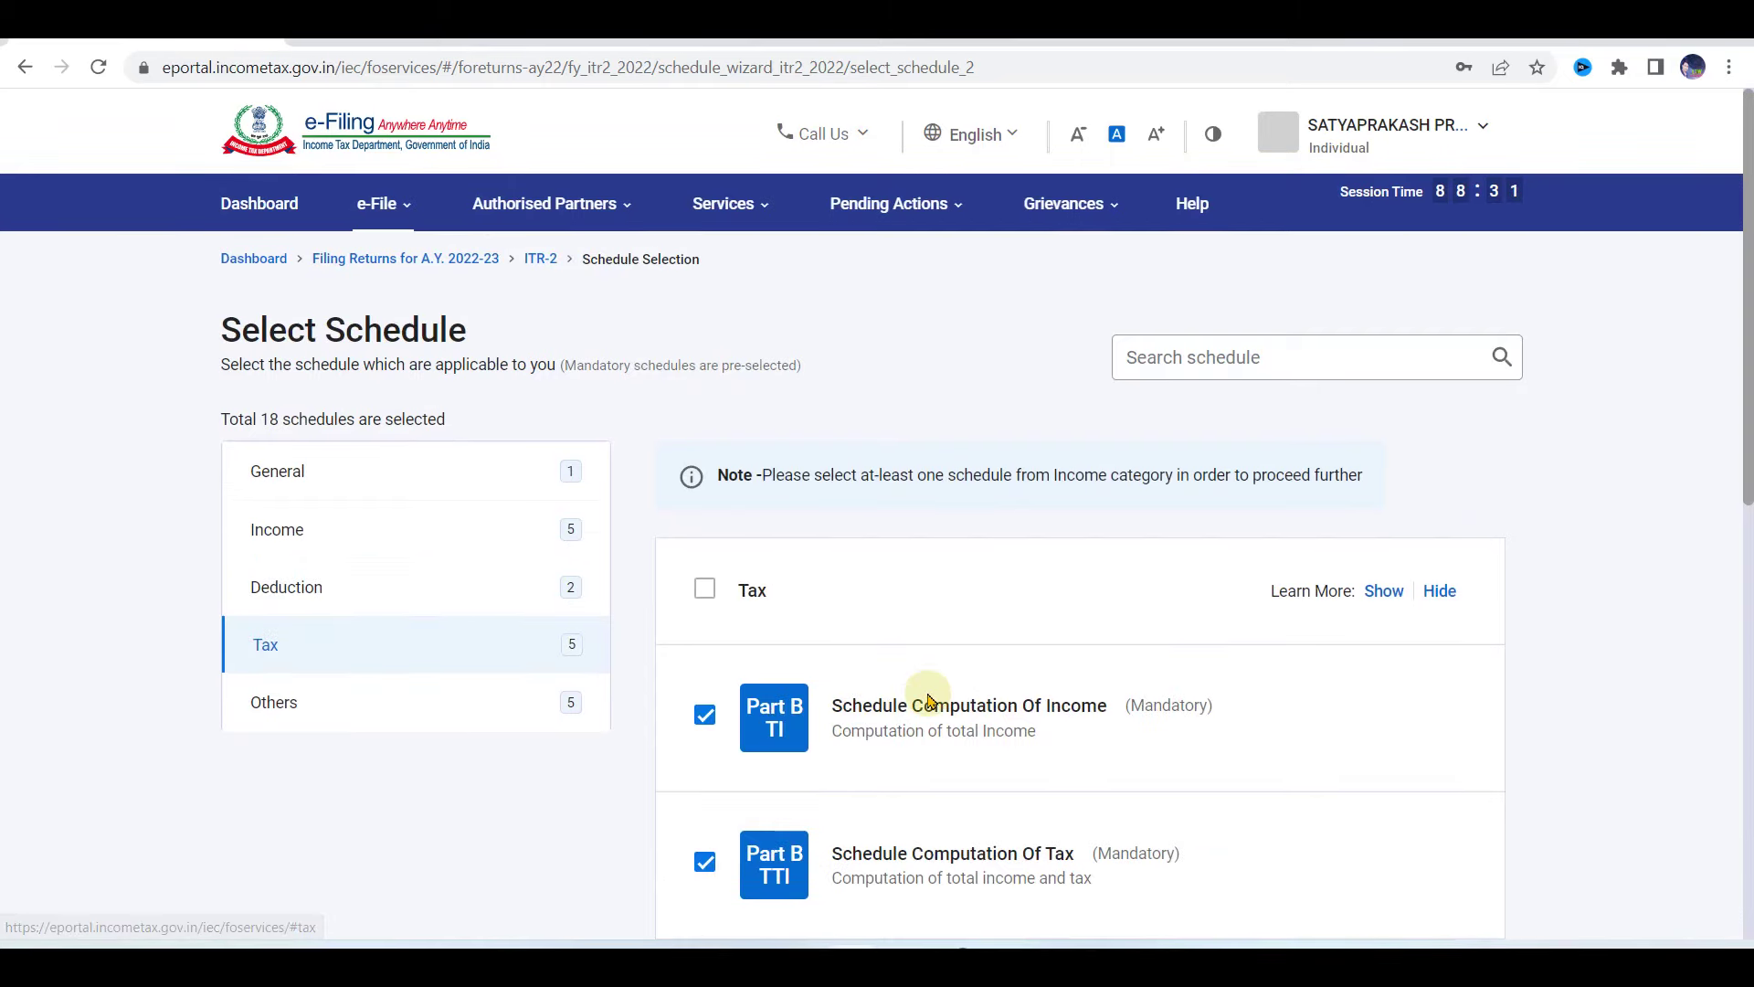
pyautogui.scroll(-3, 913, 690)
pyautogui.scroll(-2, 942, 640)
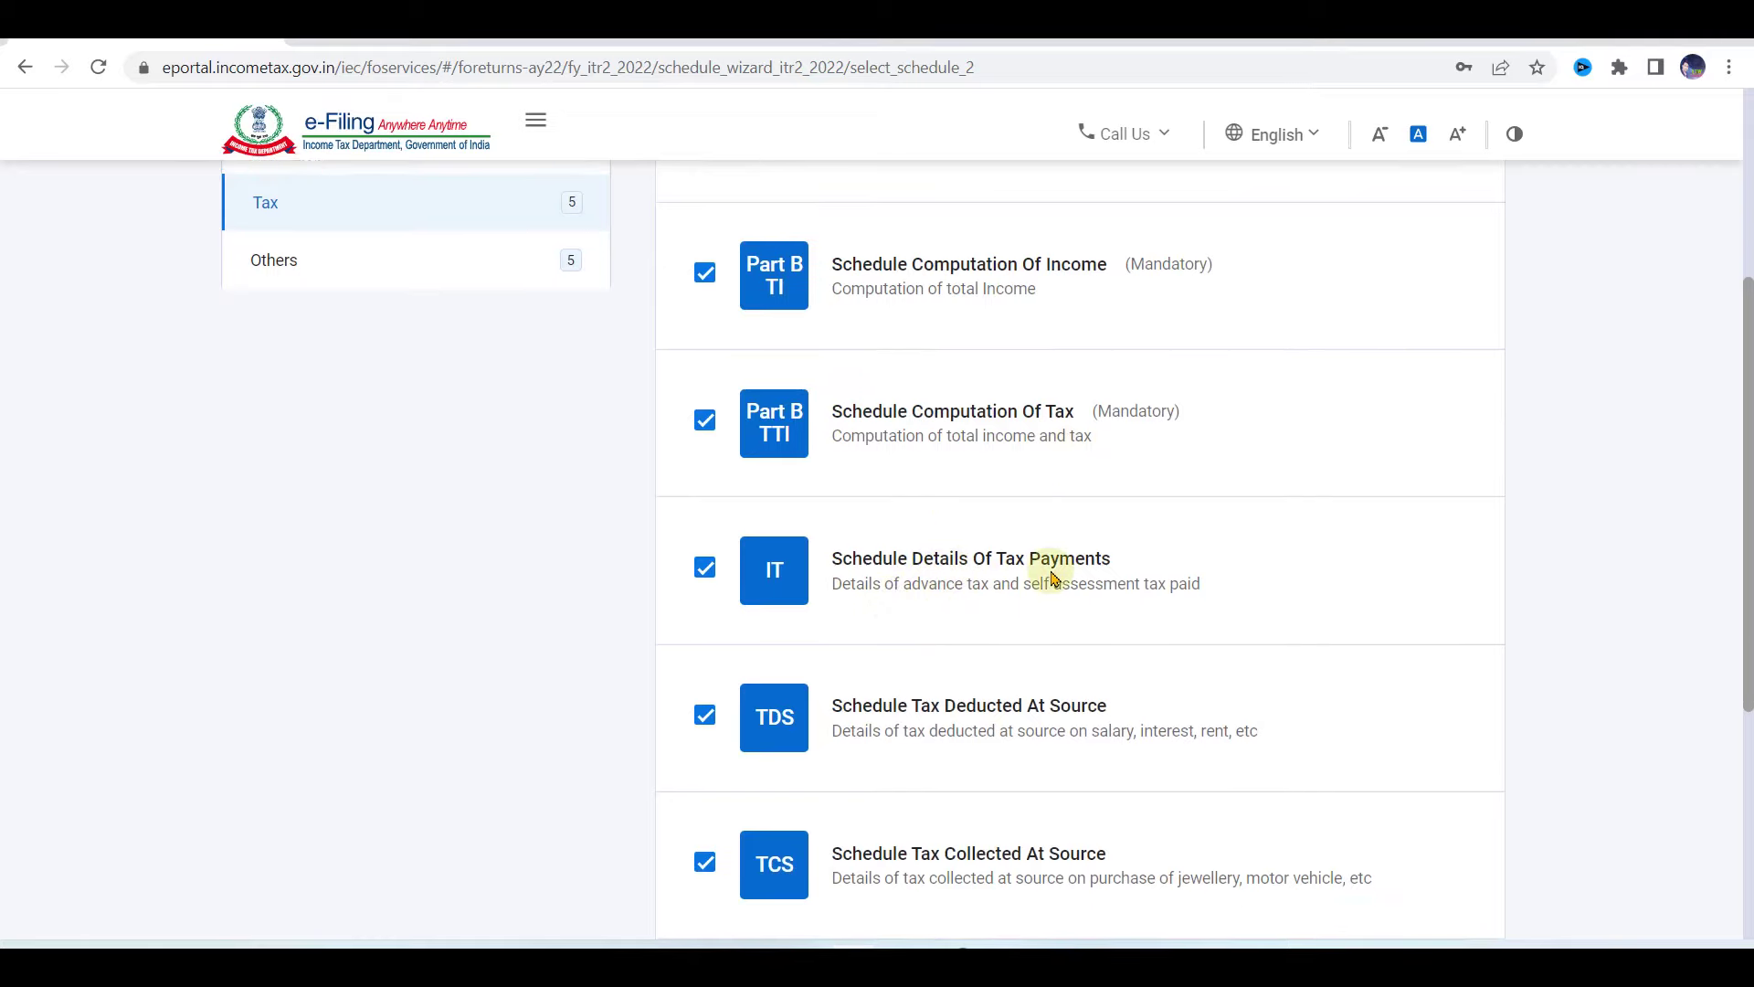
pyautogui.scroll(-2, 1053, 578)
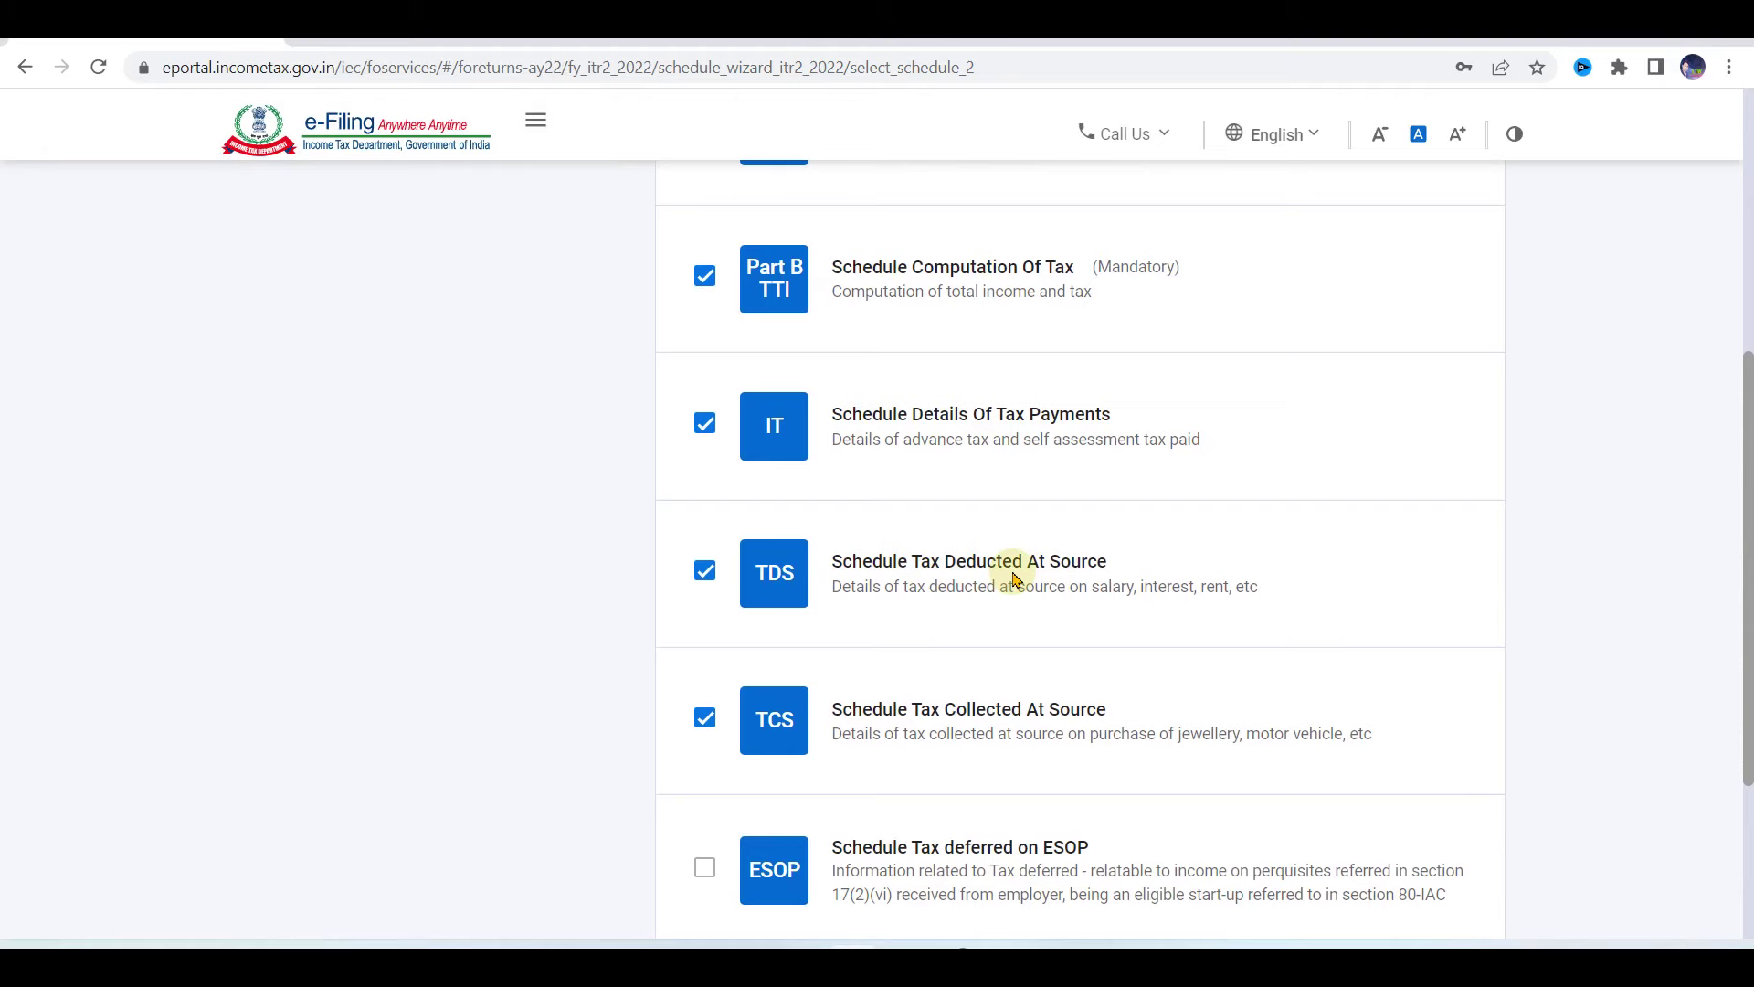
pyautogui.scroll(-3, 1033, 613)
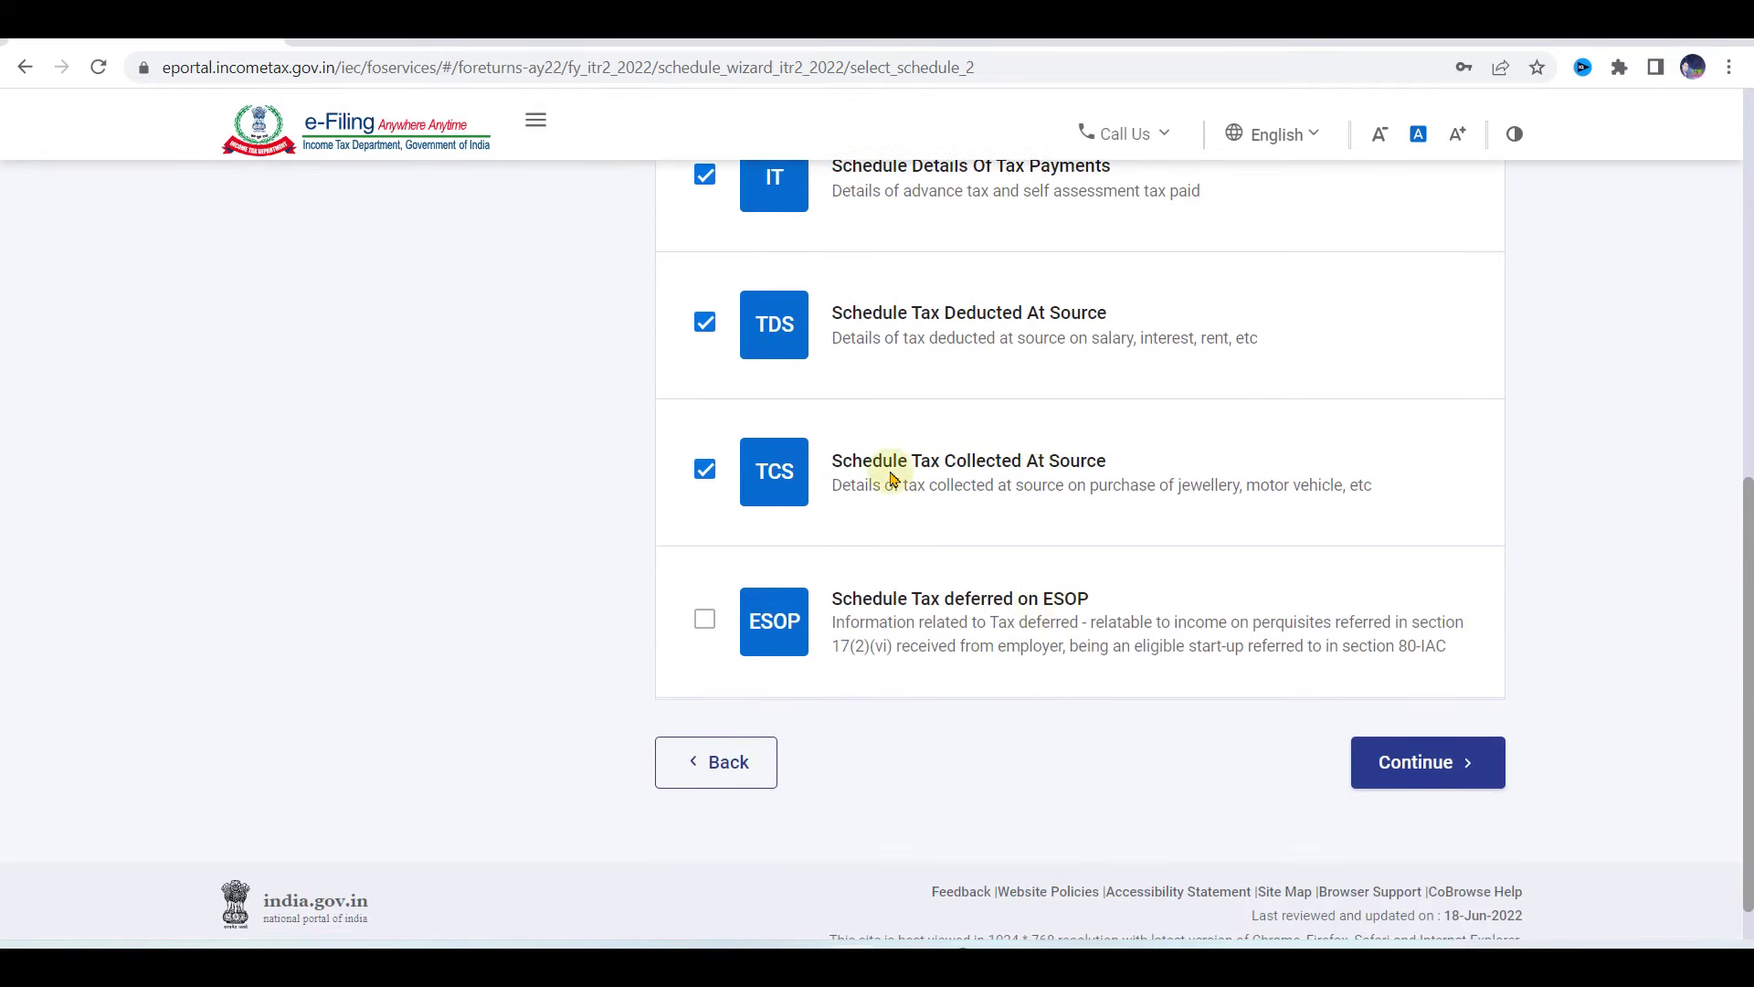
pyautogui.scroll(5, 872, 513)
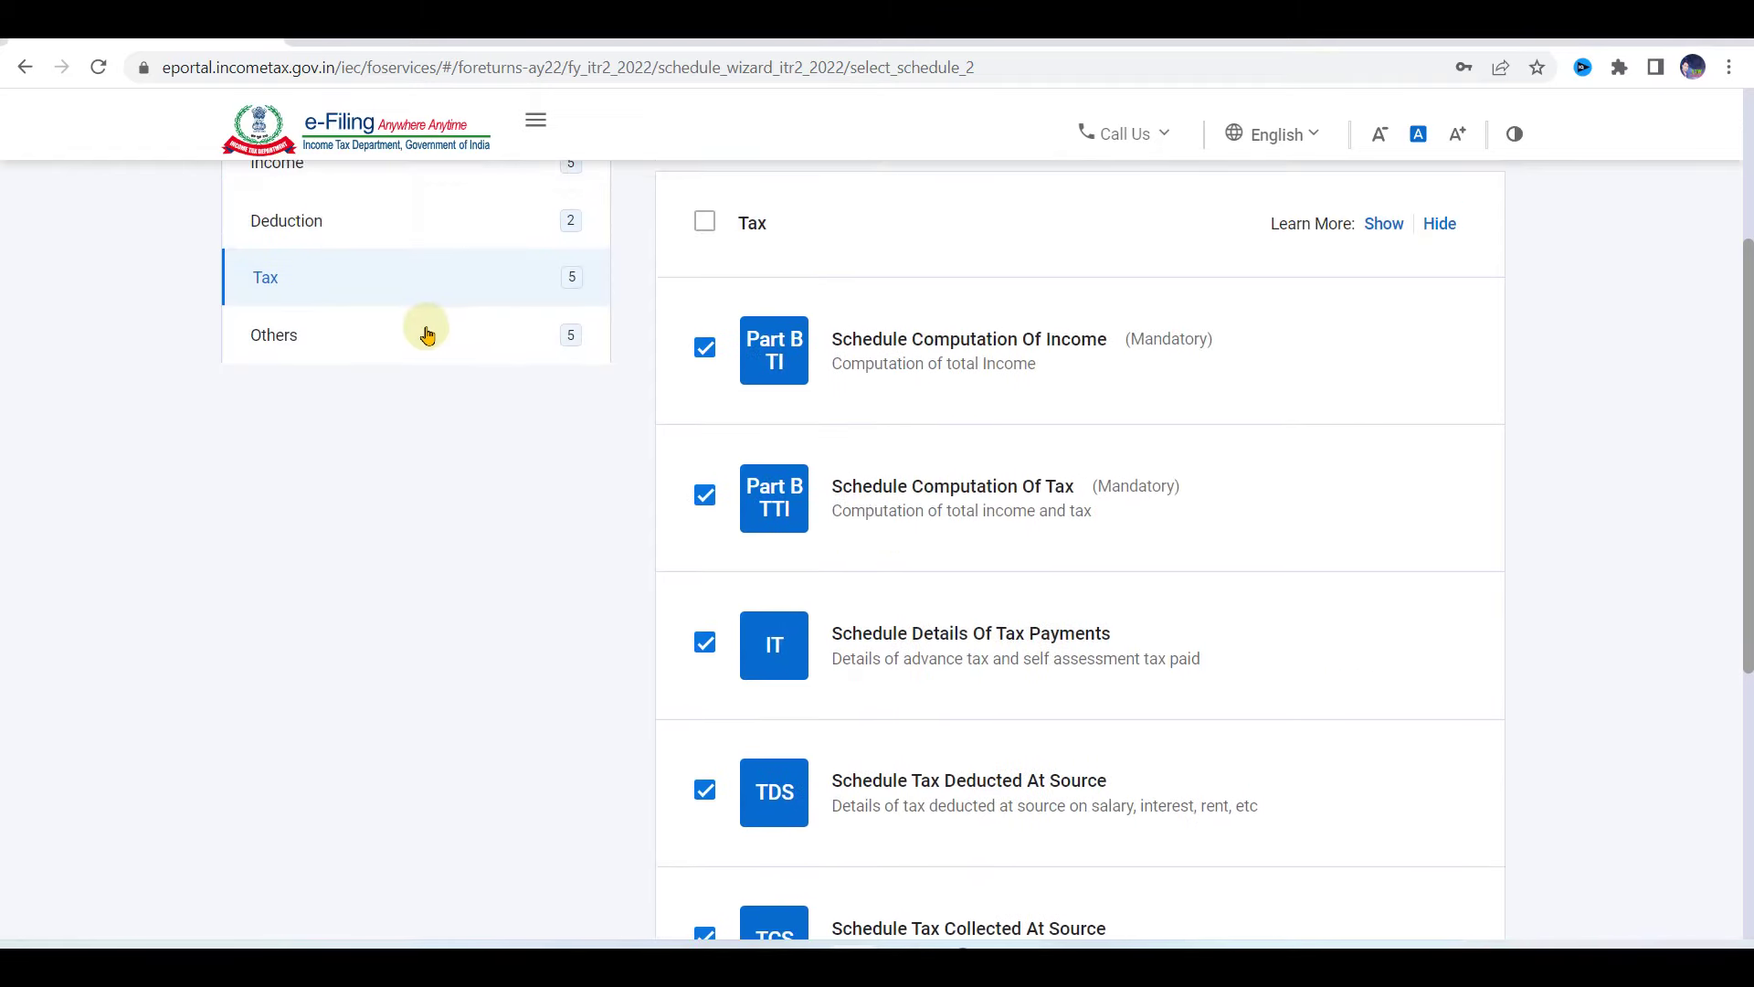
# - Check the Others schedules from CYLA to Assets and Liabilities, and confirm the schedule selection, accepting the note about enabled schedules
pyautogui.click(413, 343)
pyautogui.scroll(-1, 980, 628)
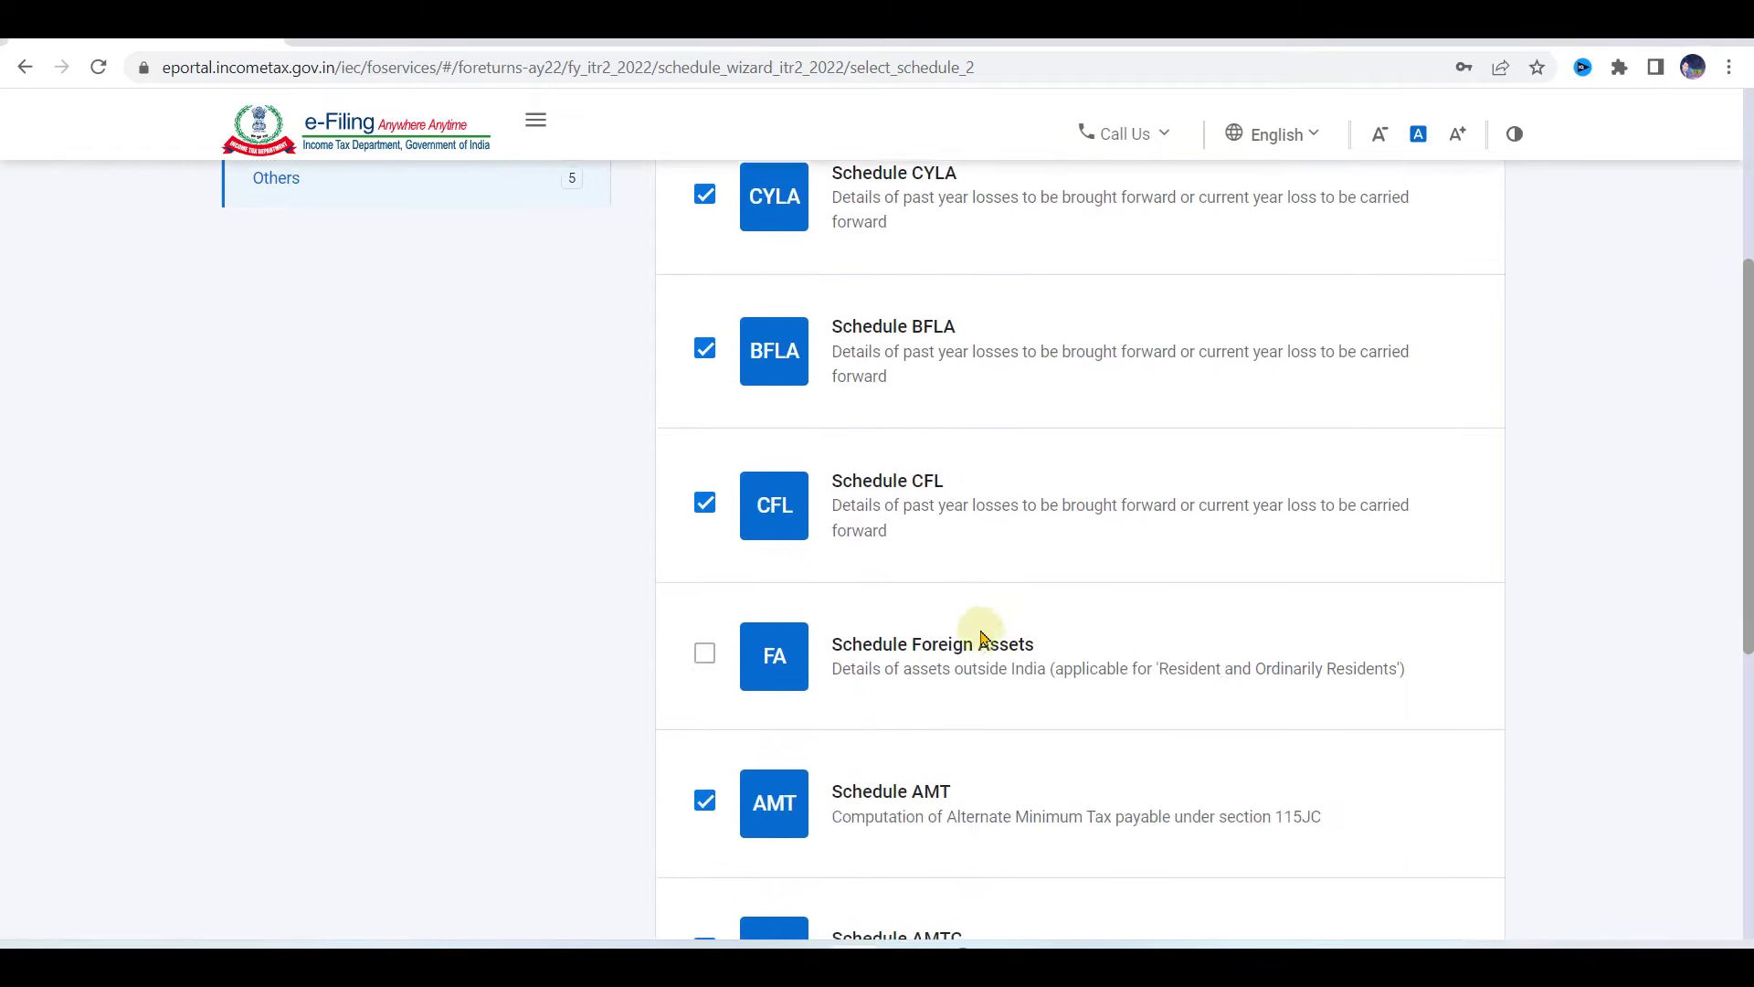
pyautogui.scroll(1, 983, 637)
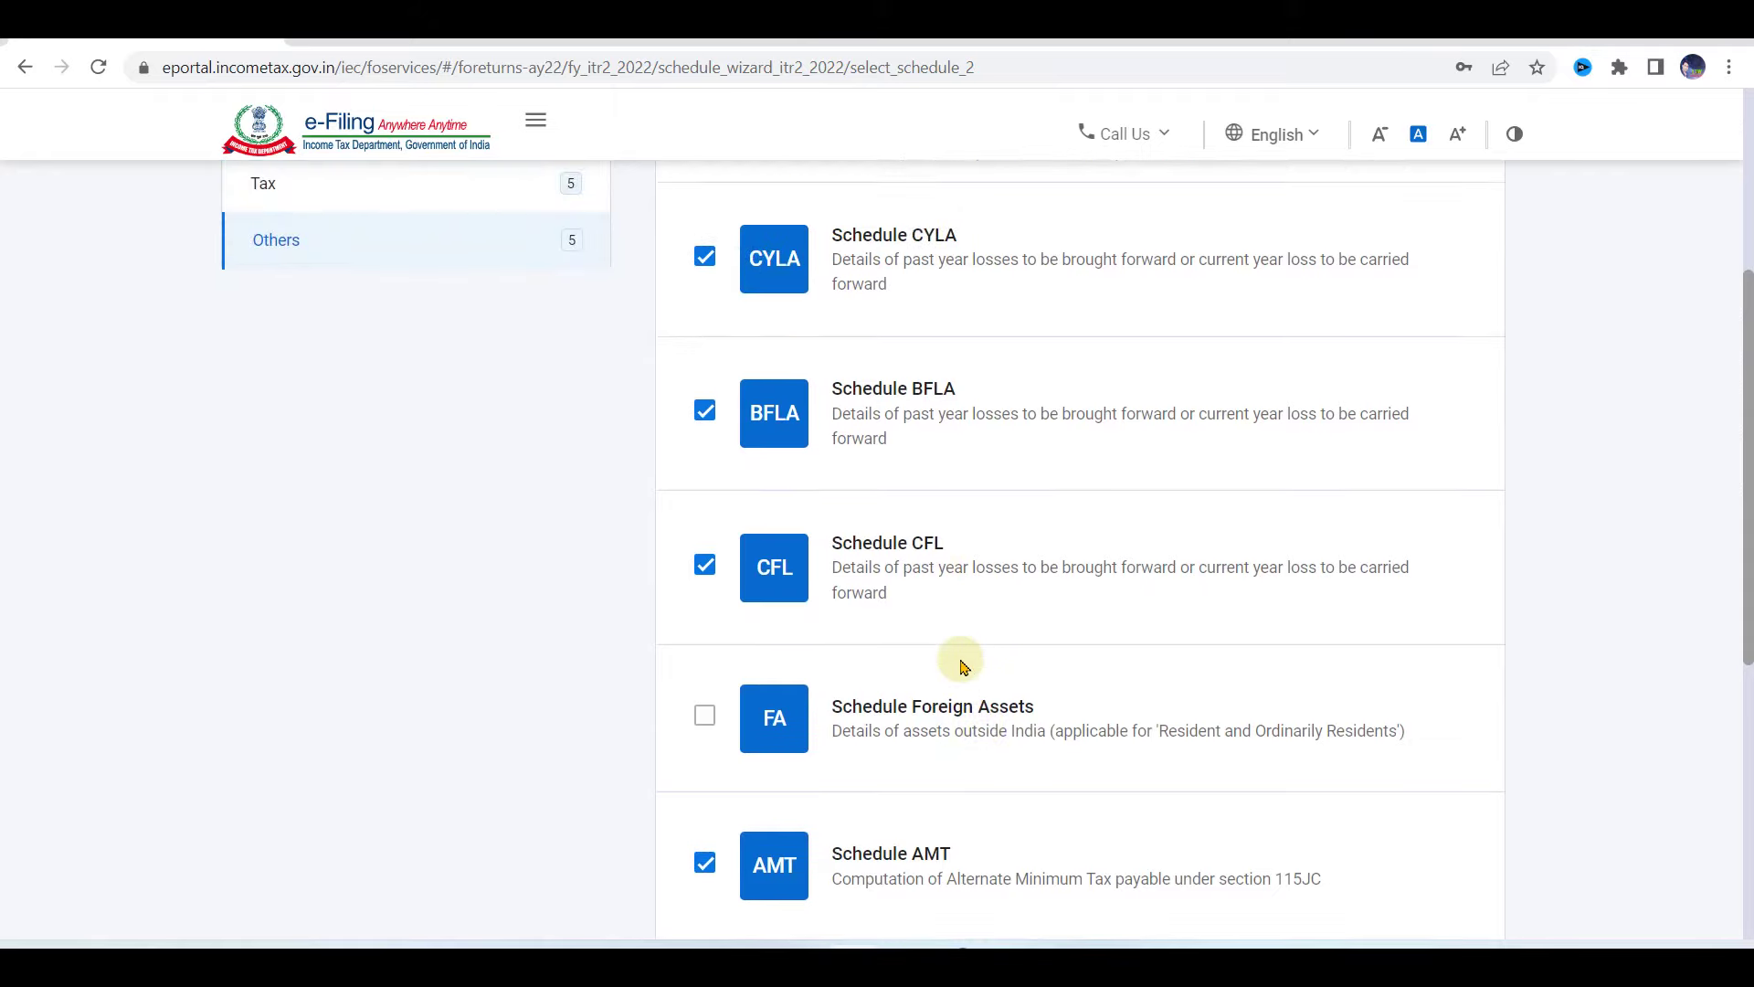
pyautogui.scroll(-5, 961, 667)
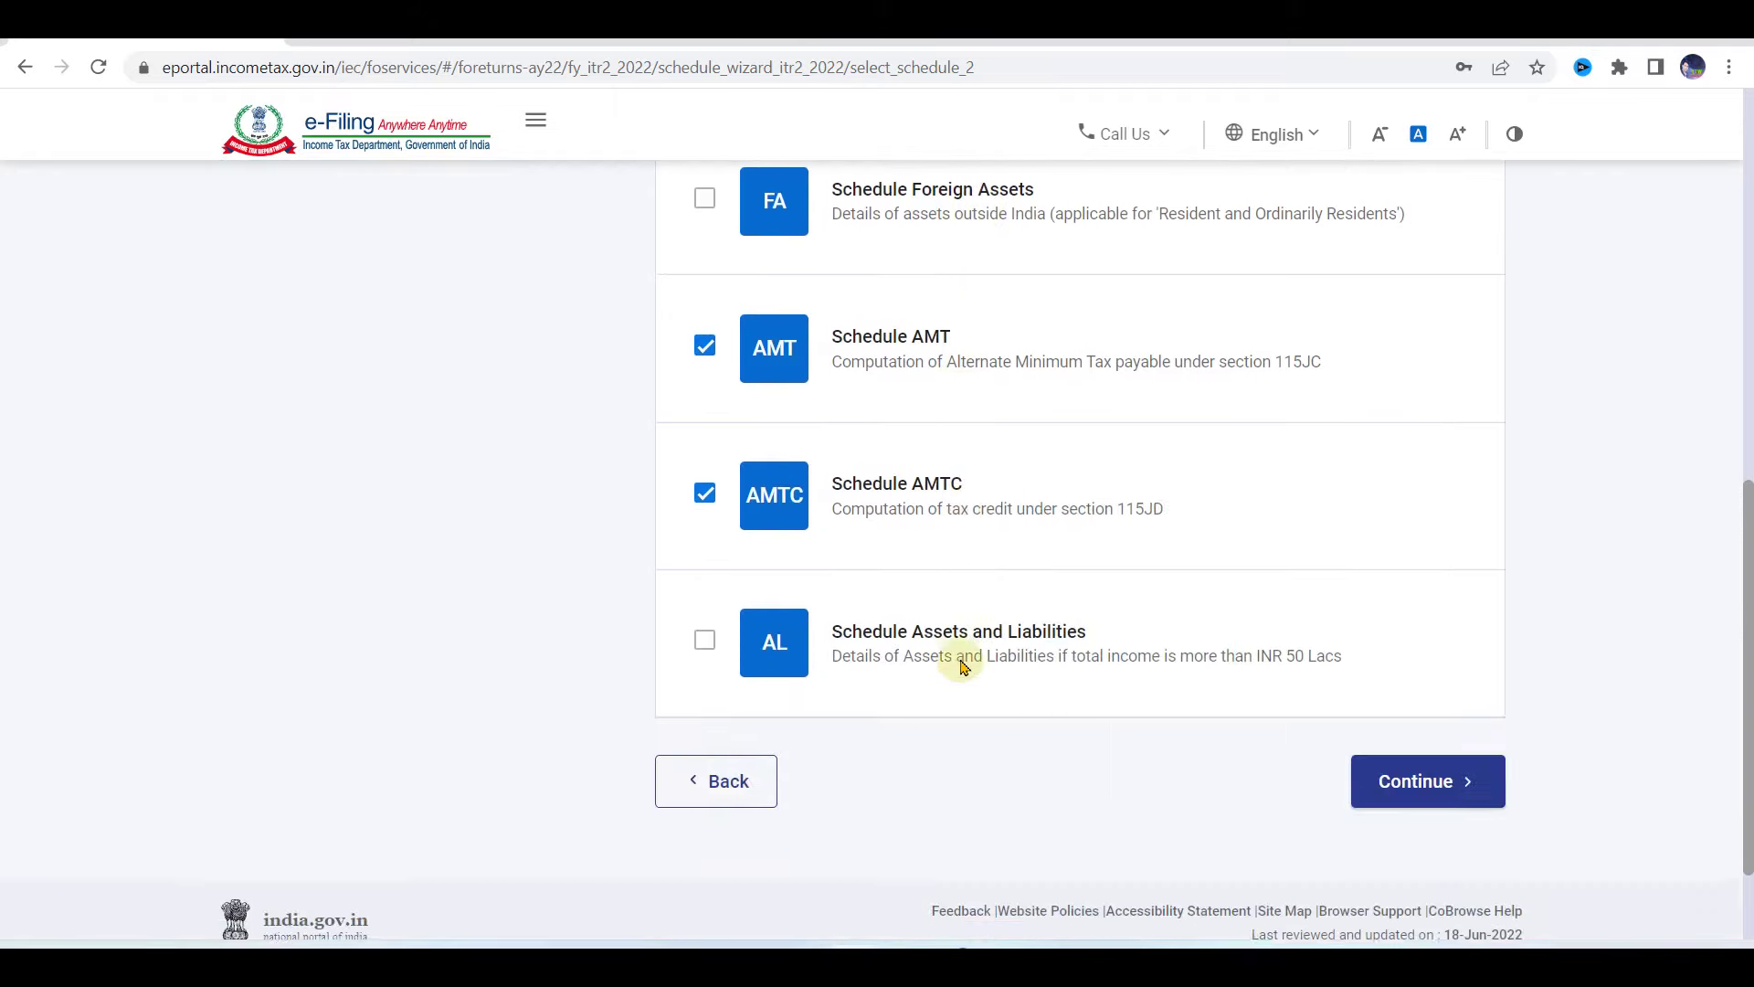
pyautogui.scroll(7, 960, 667)
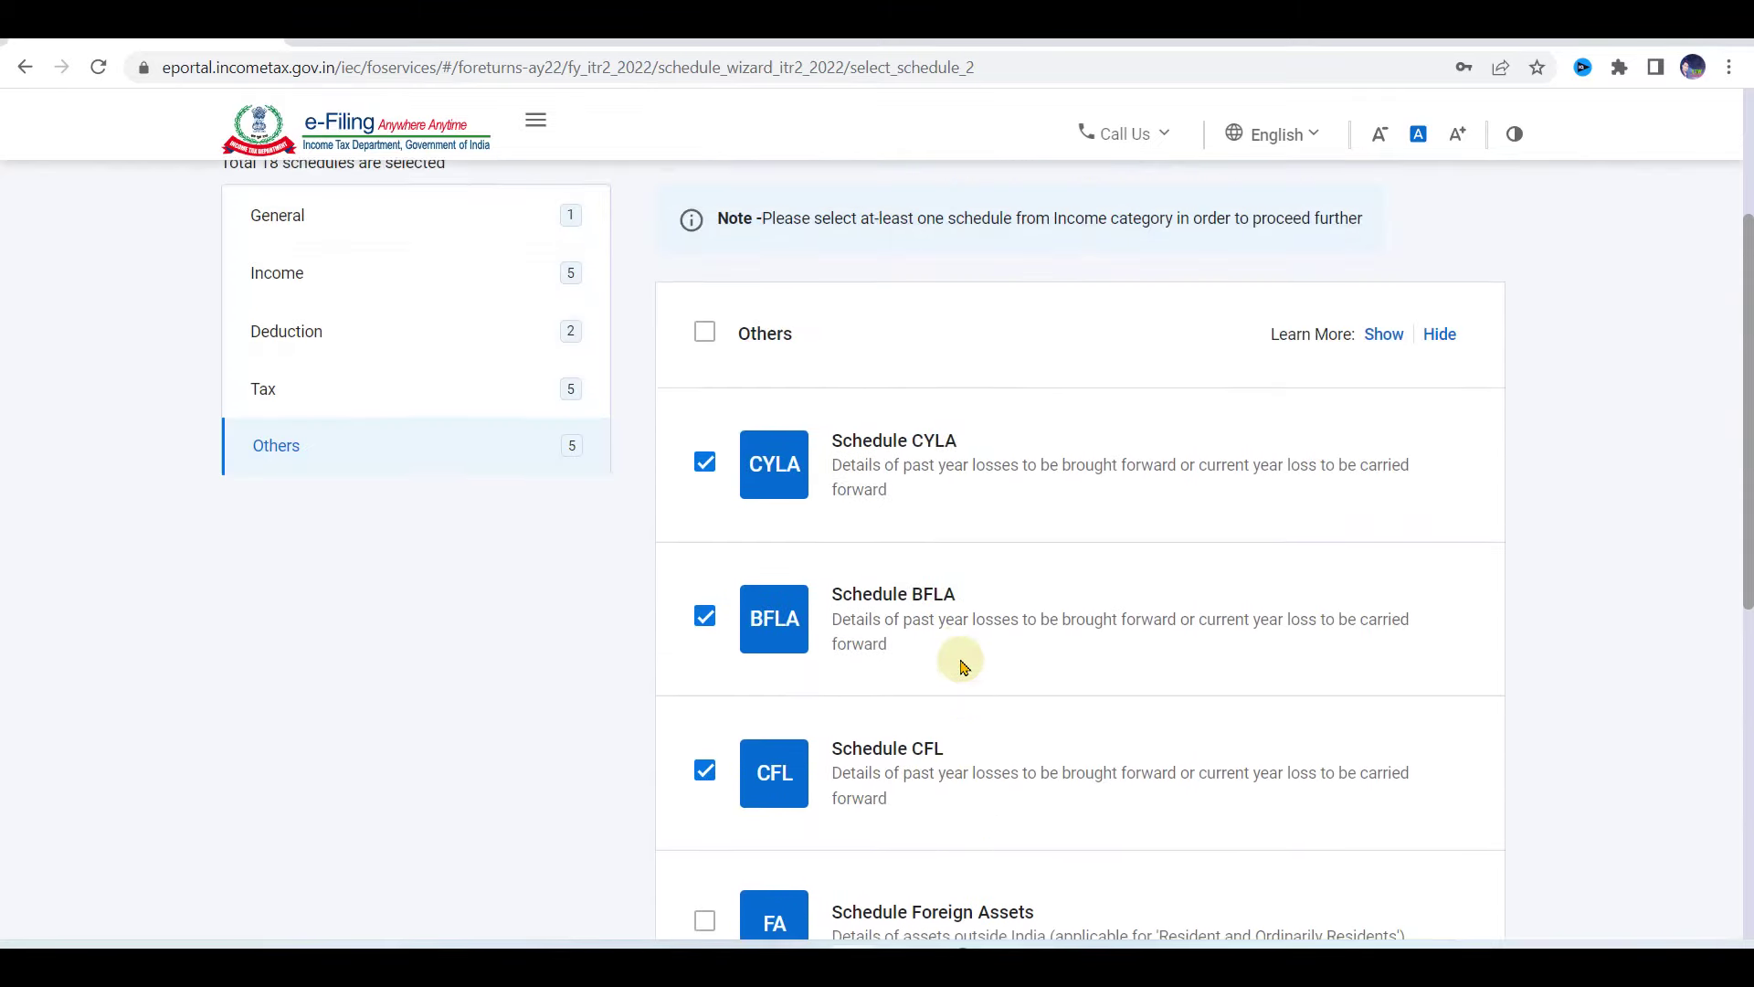
pyautogui.scroll(-7, 960, 667)
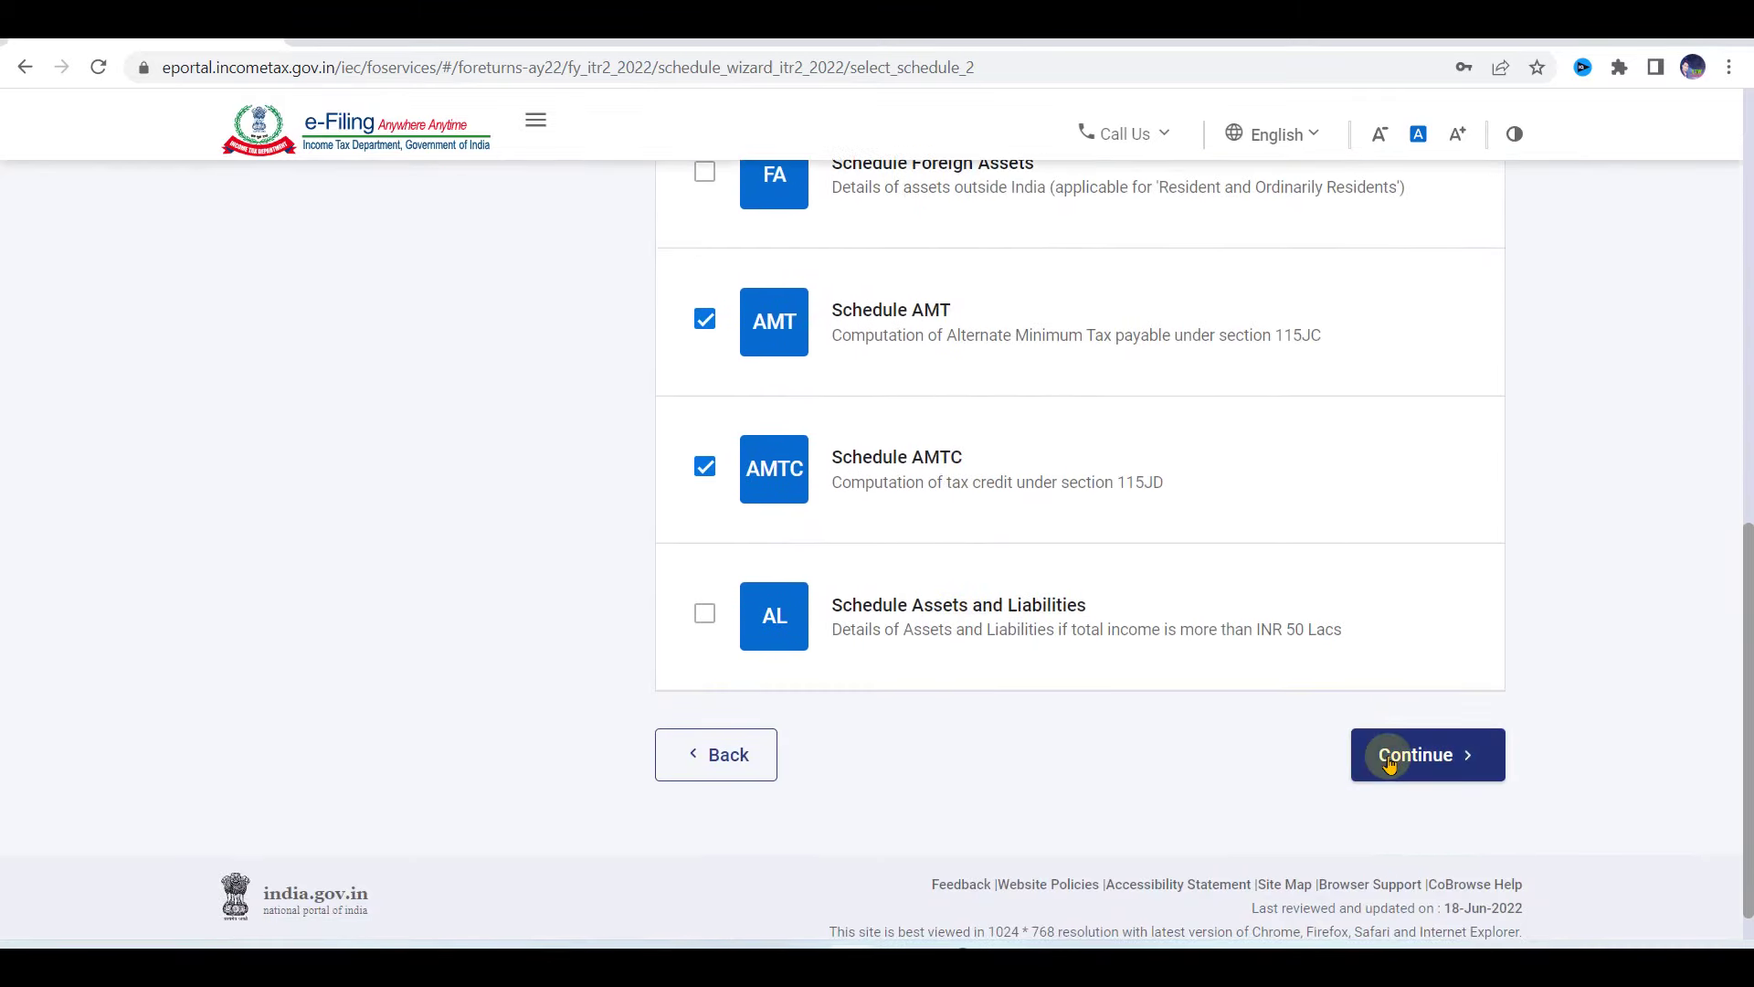
pyautogui.click(1389, 758)
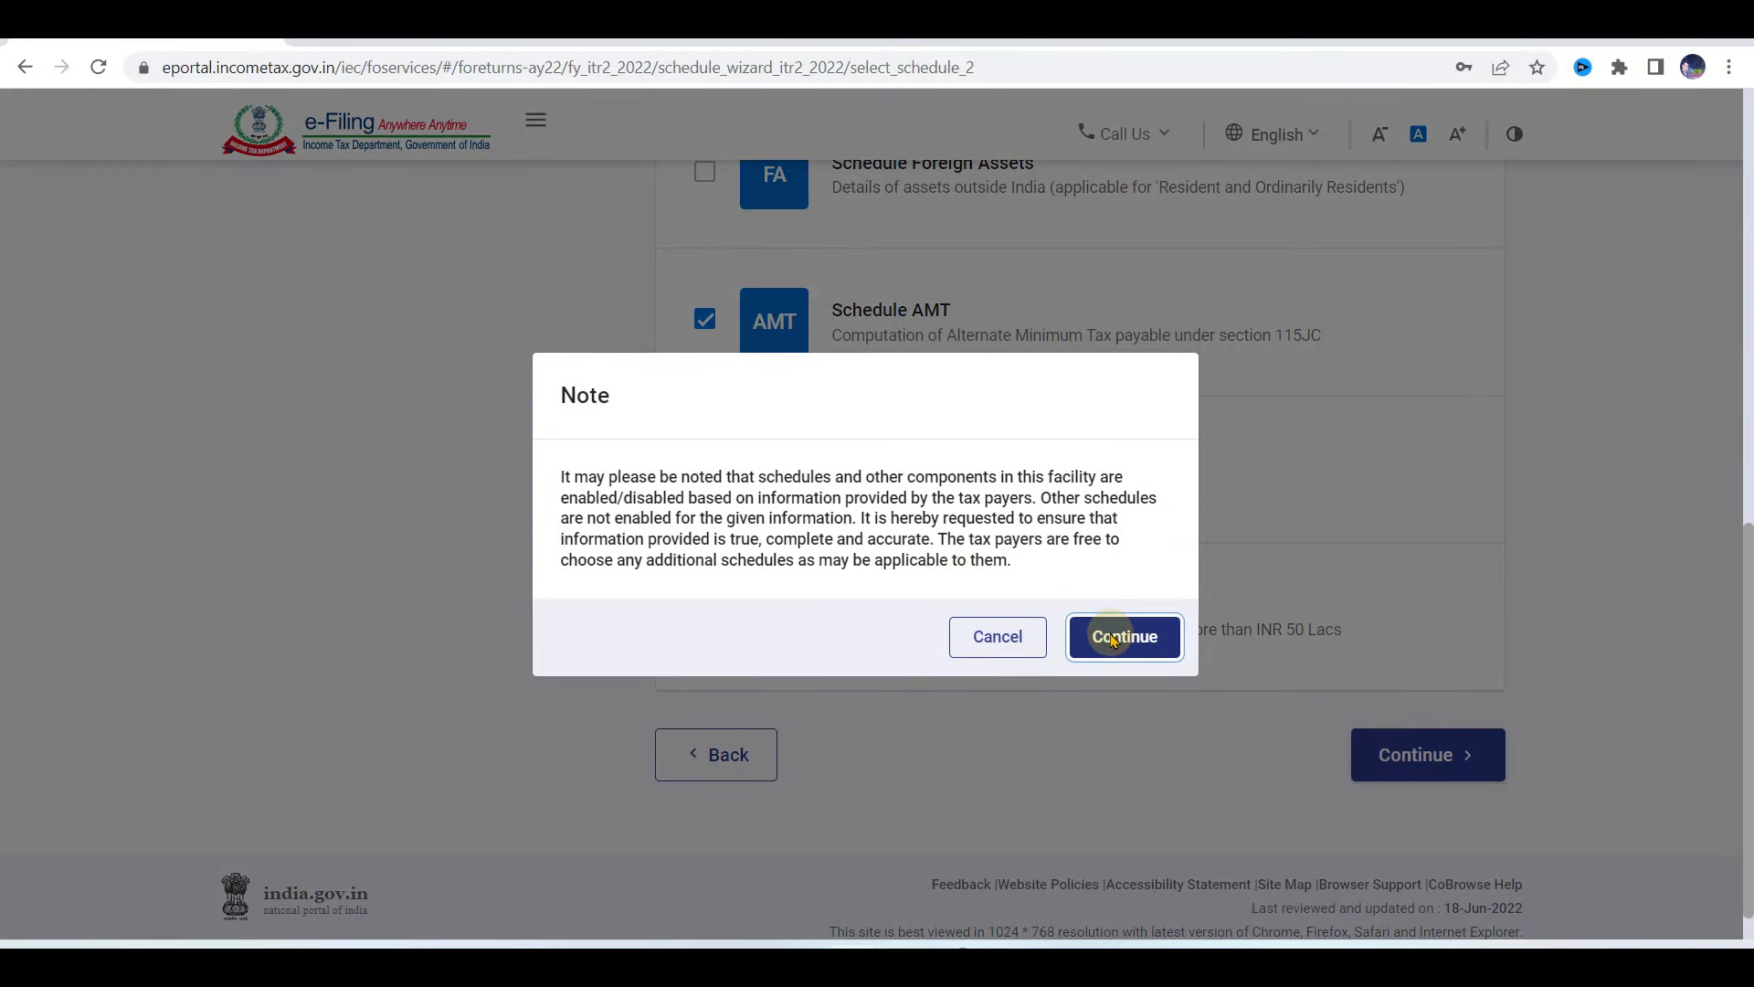
pyautogui.click(1114, 638)
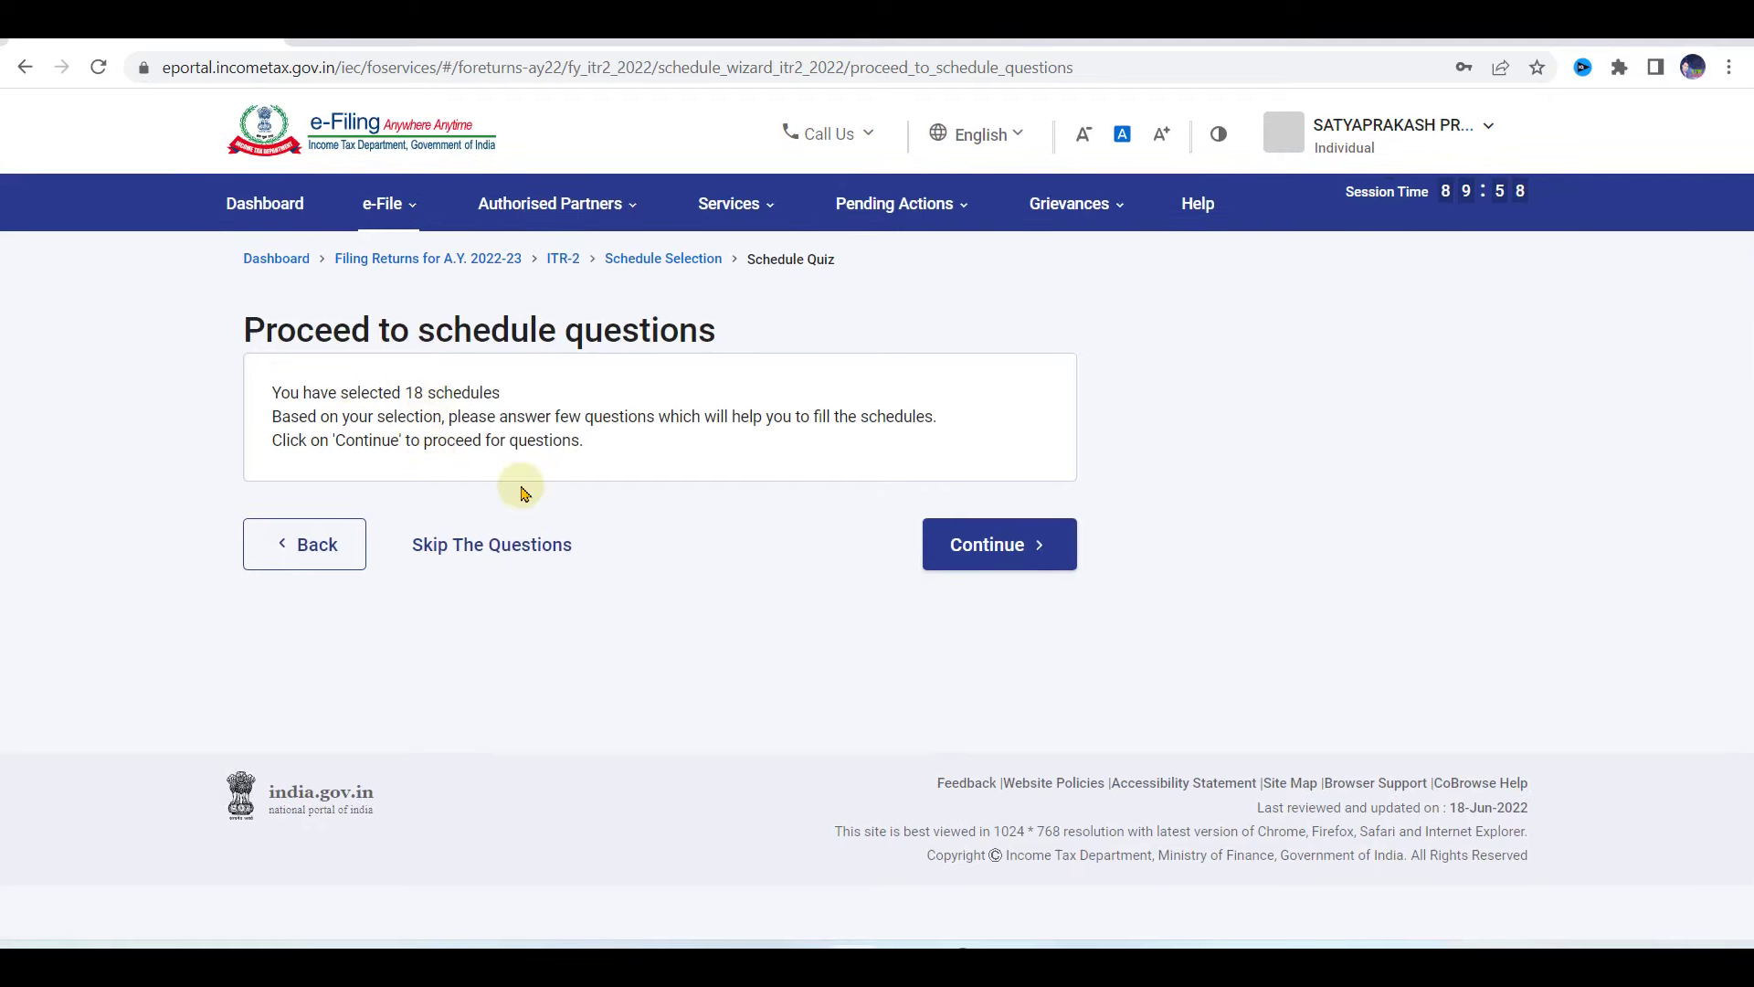
# - Proceed to the schedule questions, keep "No" for the new tax regime u/s 115BAC, and skip the salary exemption questions
pyautogui.click(978, 559)
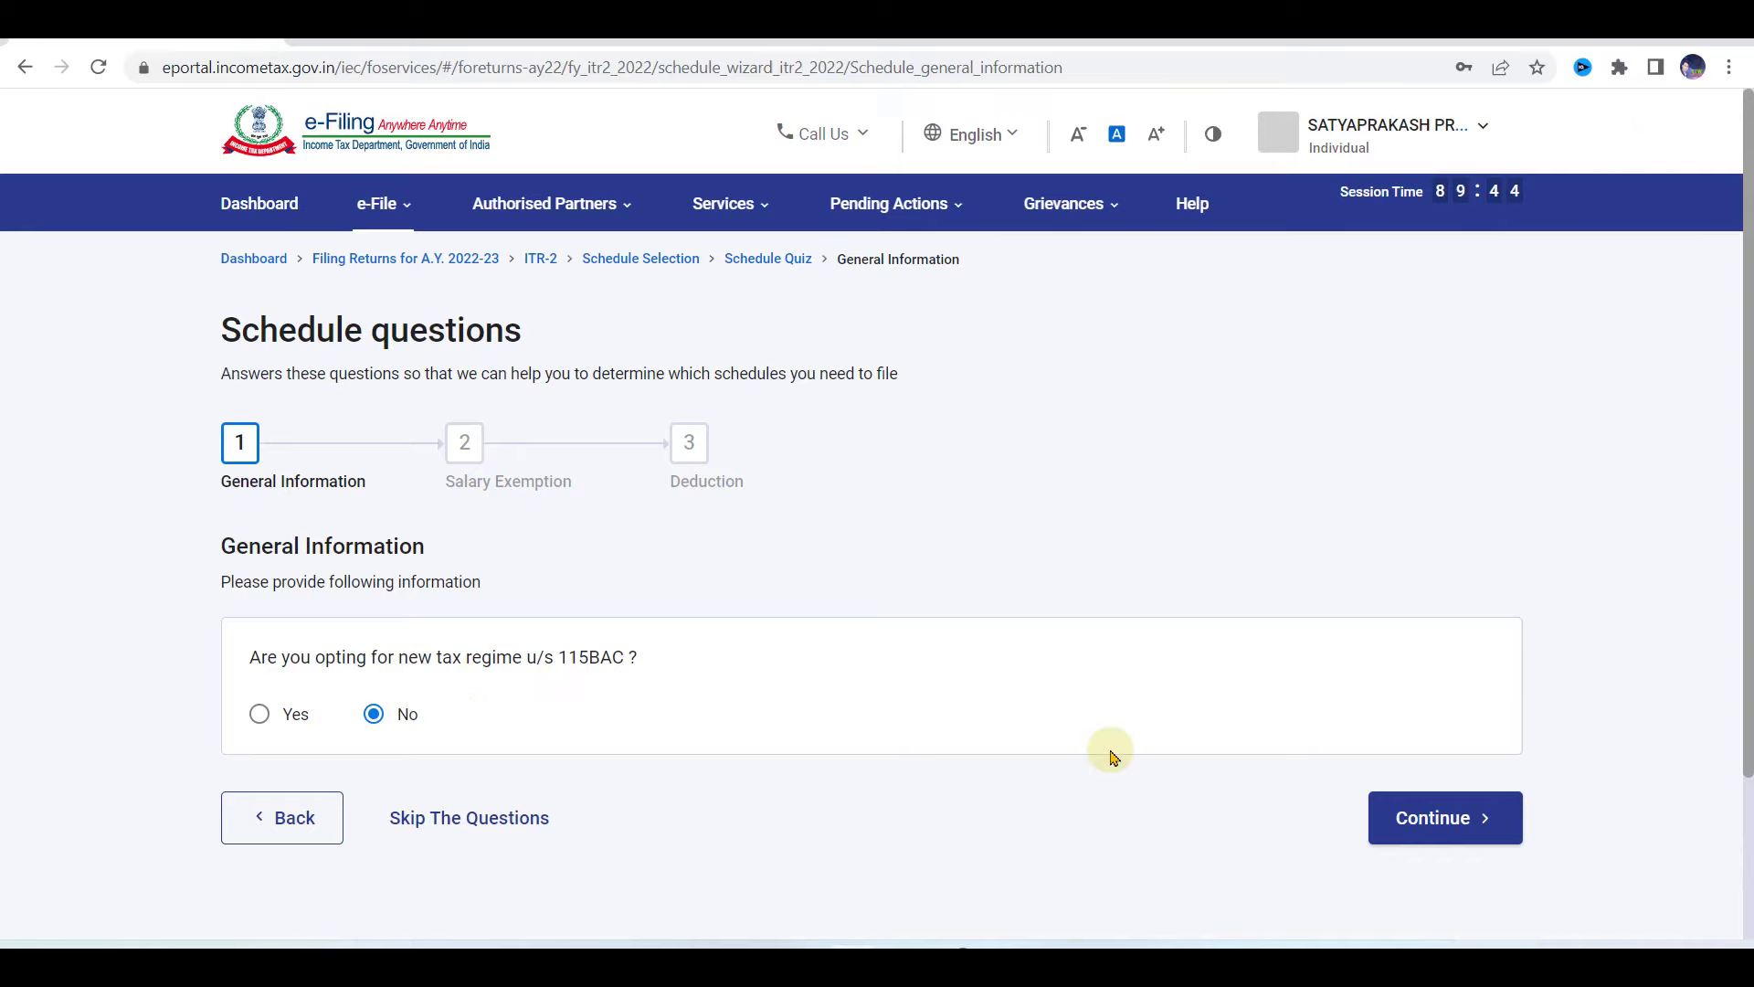
pyautogui.click(1422, 825)
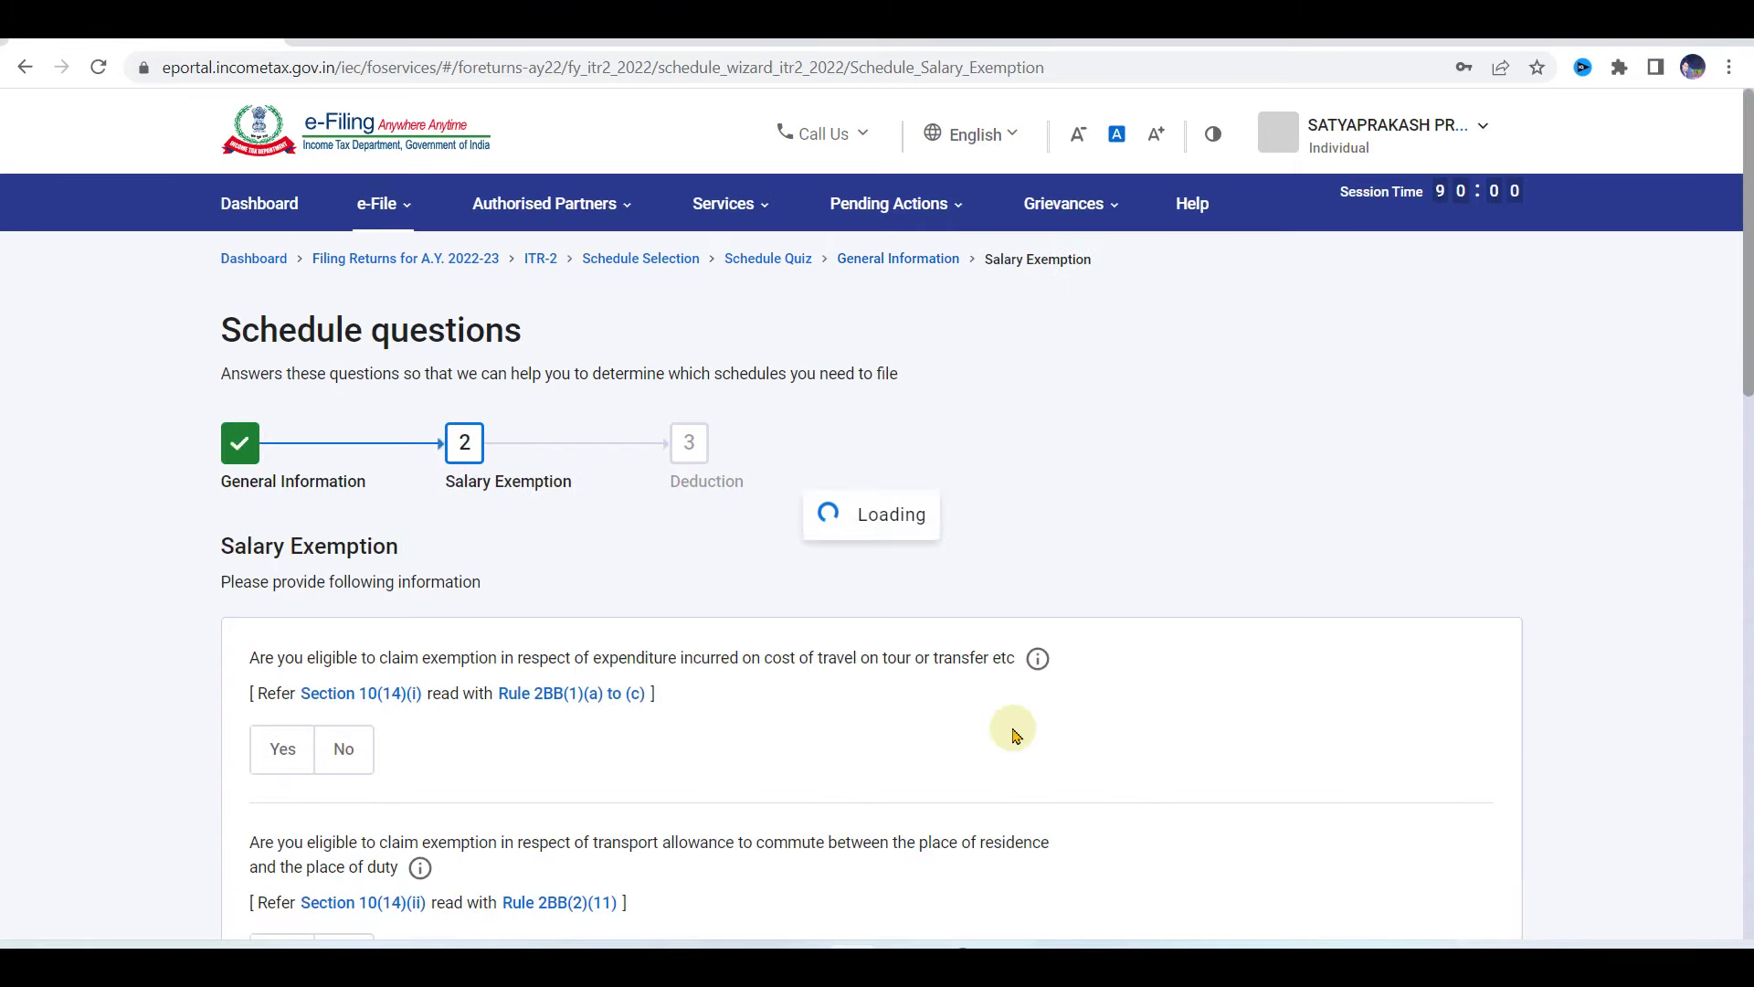
pyautogui.scroll(-3, 1013, 733)
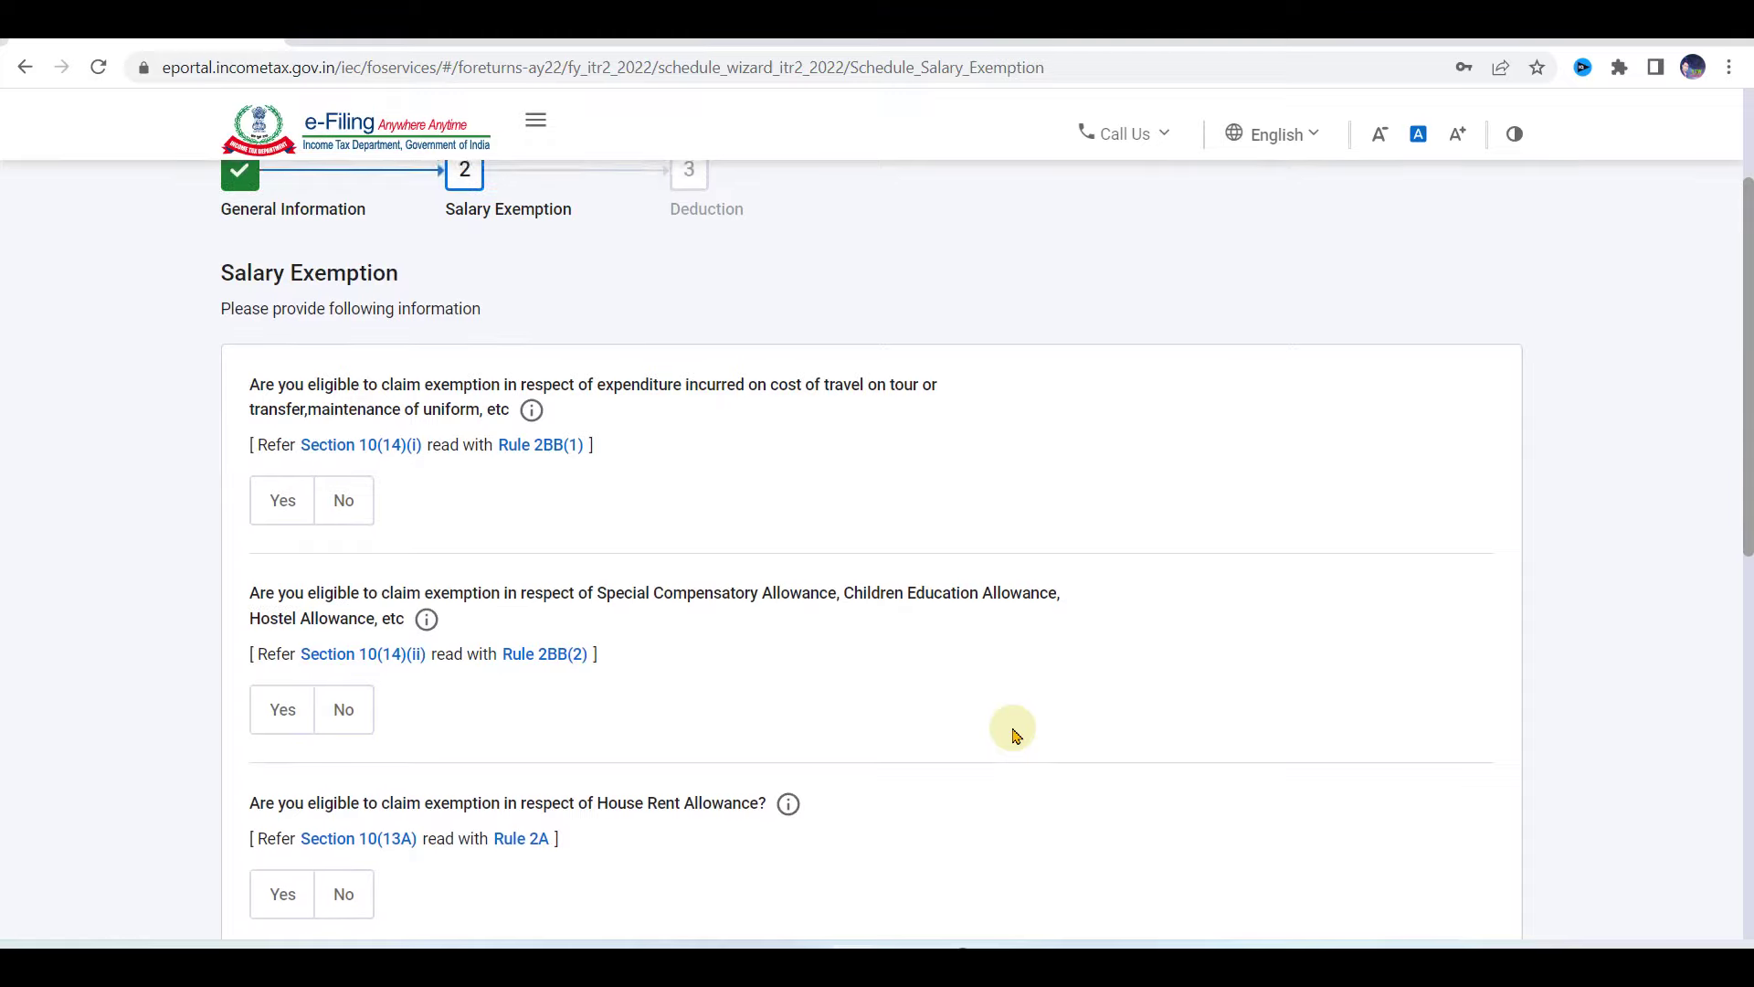
pyautogui.scroll(-5, 1012, 734)
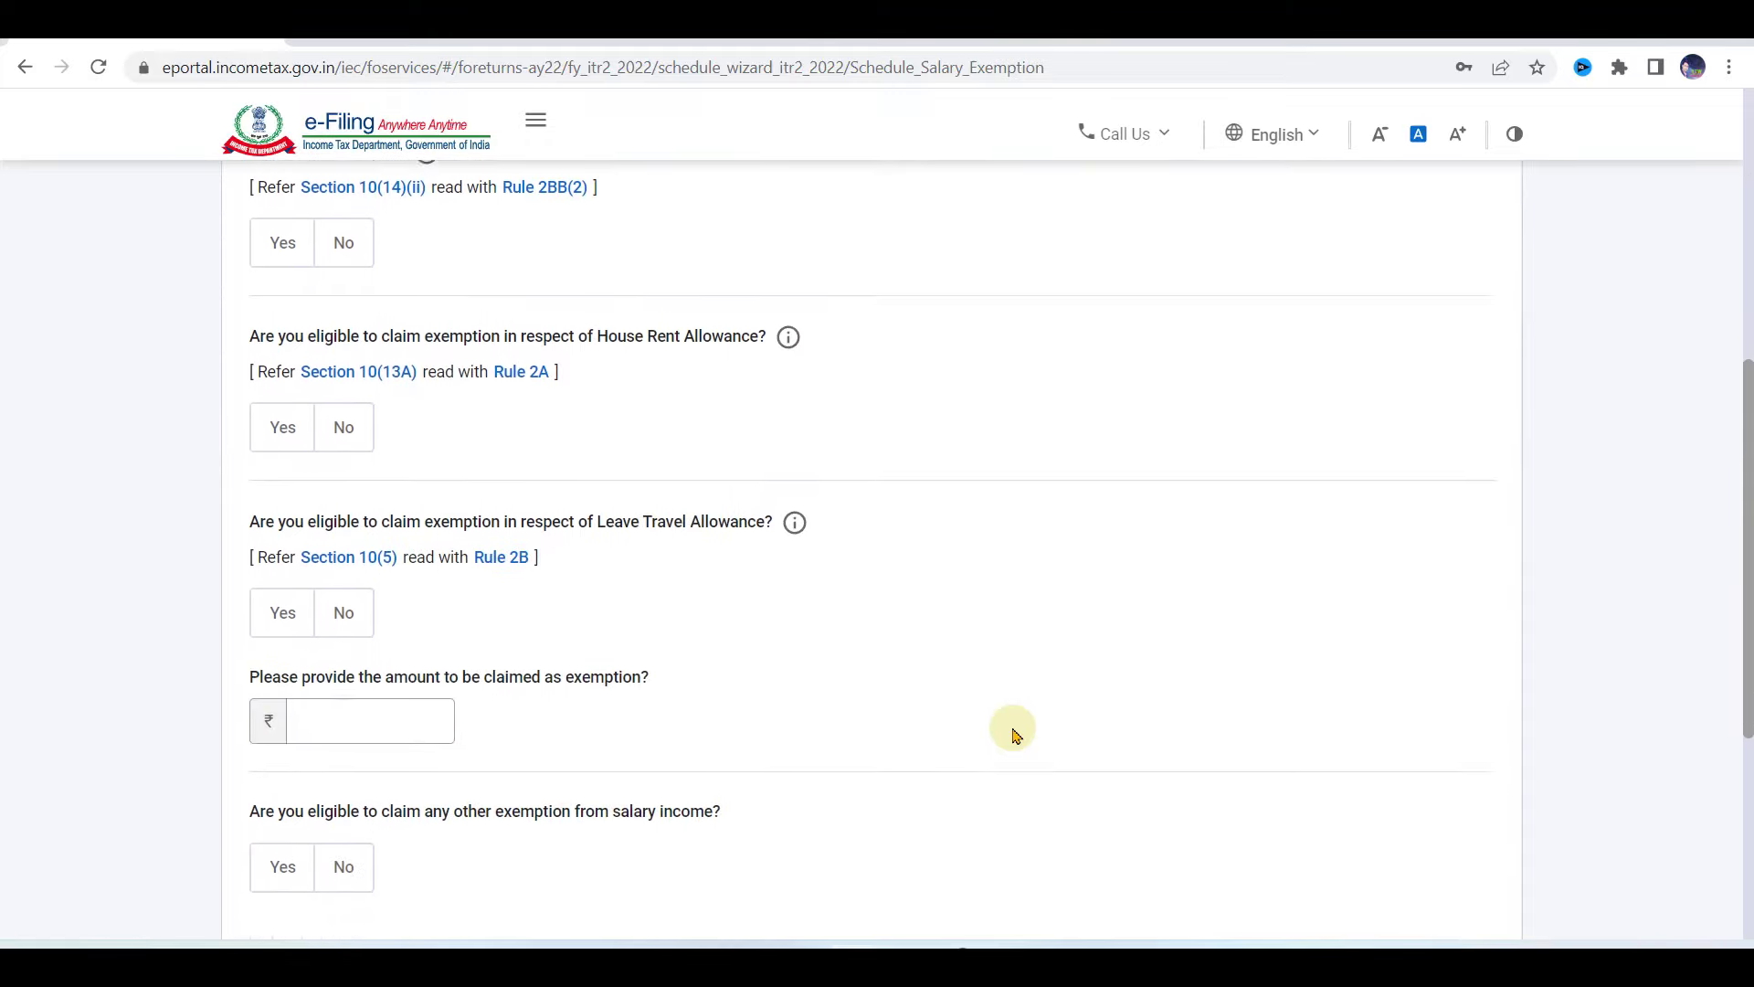
pyautogui.scroll(-4, 618, 667)
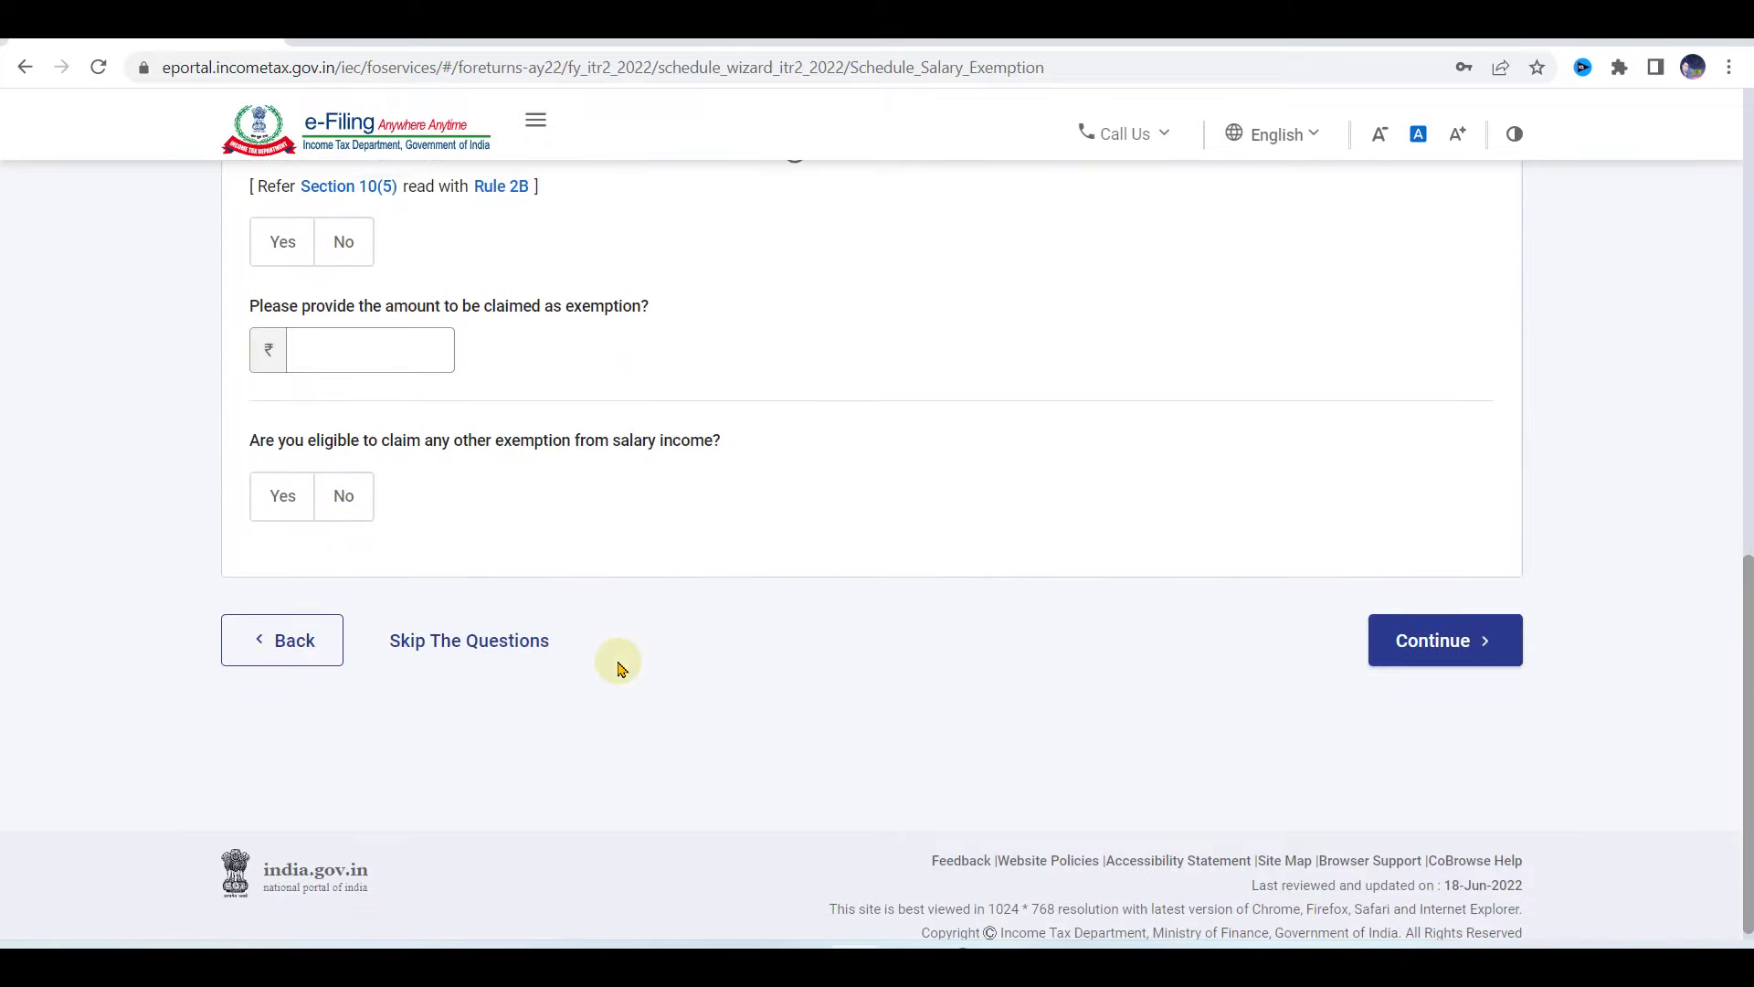
pyautogui.scroll(2, 617, 667)
pyautogui.click(479, 784)
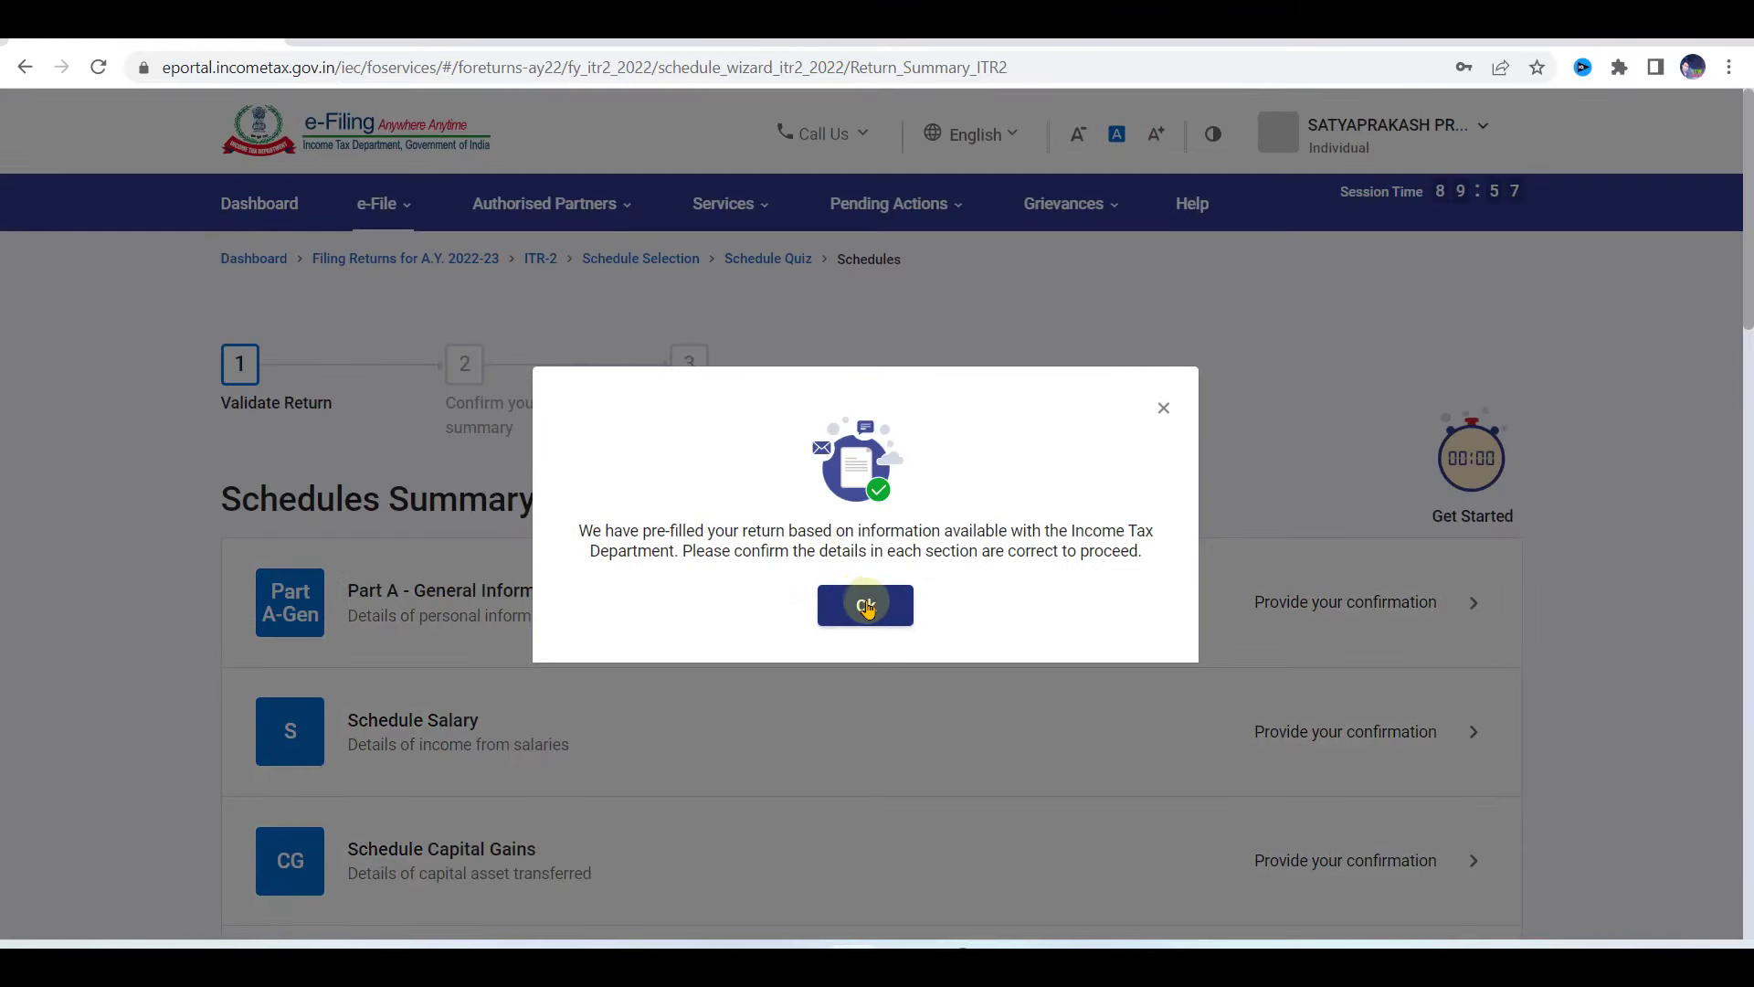
# - Acknowledge the pre-filled return notice and open Part A - General Information from the schedules summary
pyautogui.click(867, 607)
pyautogui.scroll(-1, 822, 752)
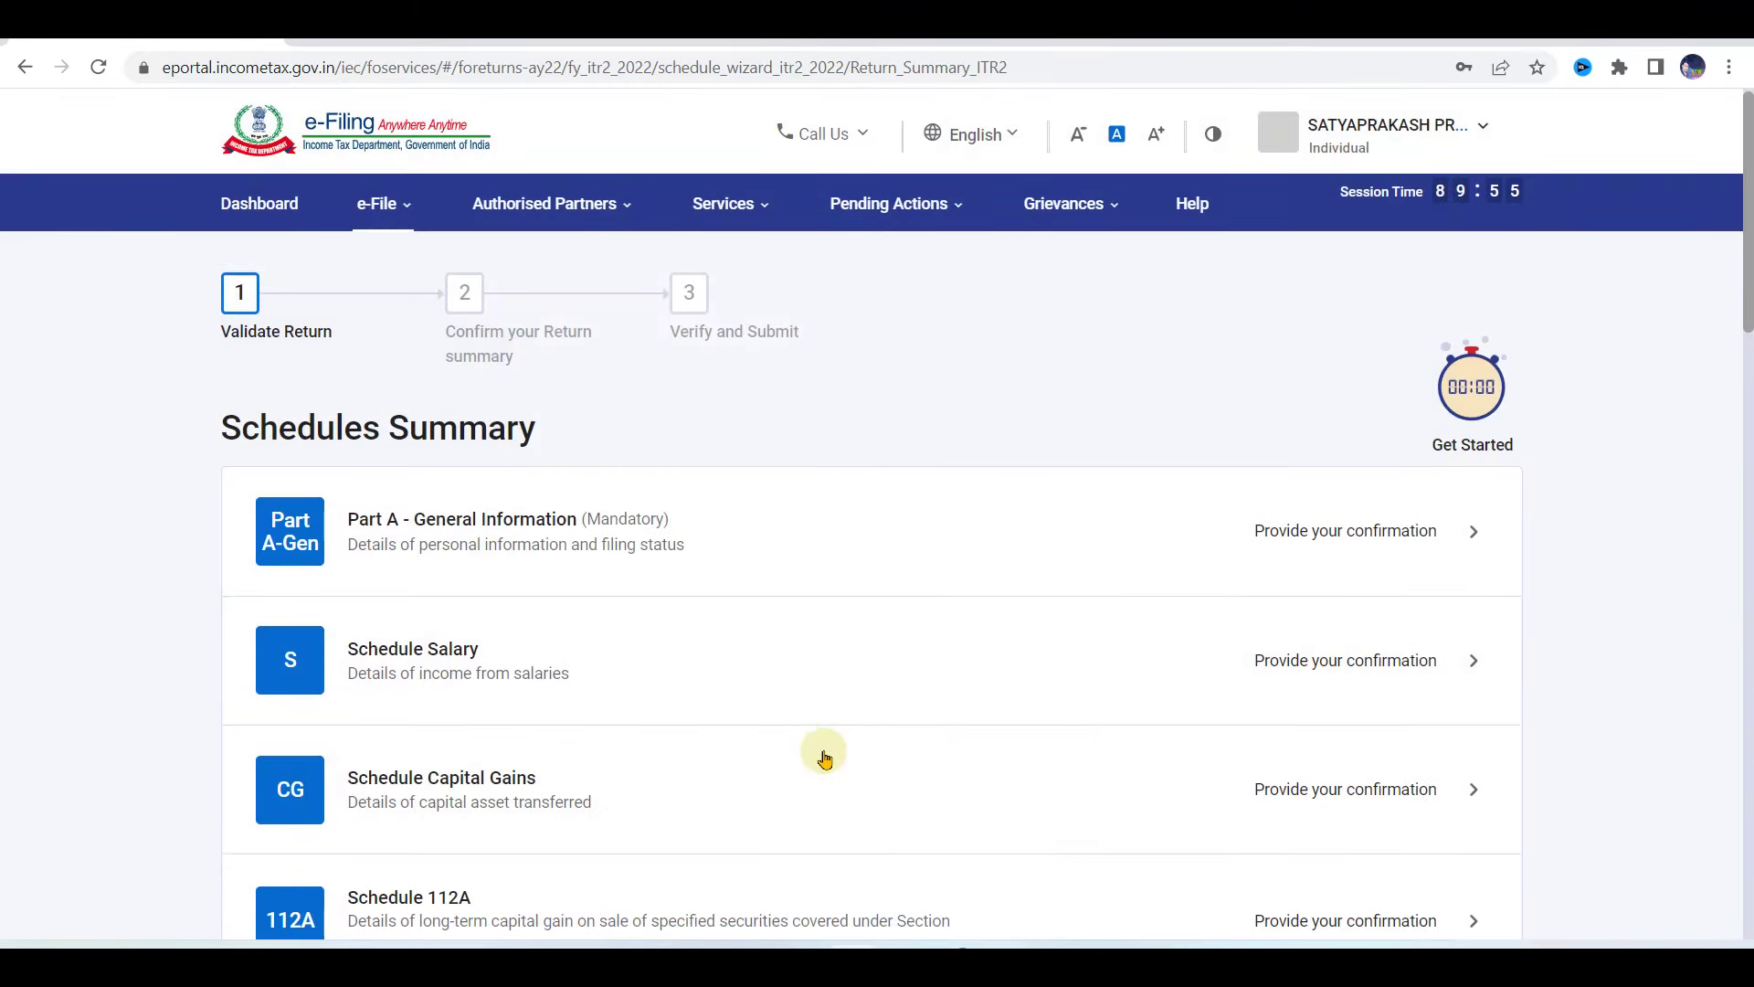
pyautogui.click(1304, 536)
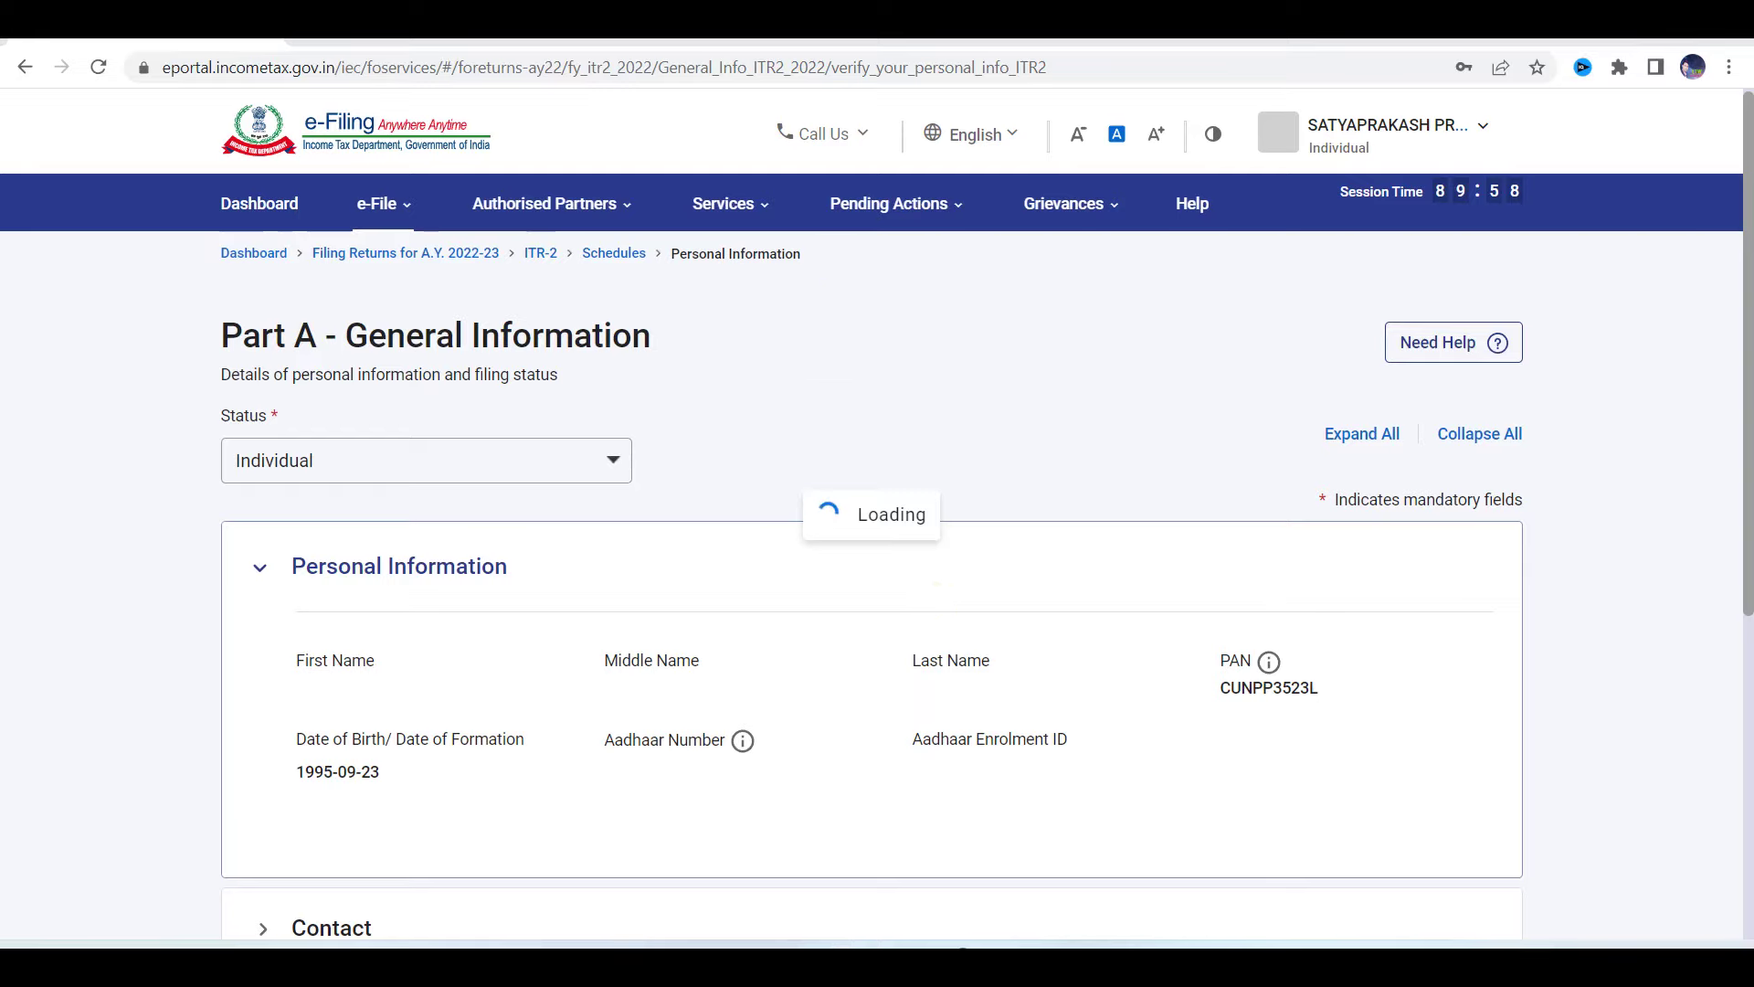
# - Review the Personal Information and Contact sections of Part A - General Information
pyautogui.scroll(-2, 909, 298)
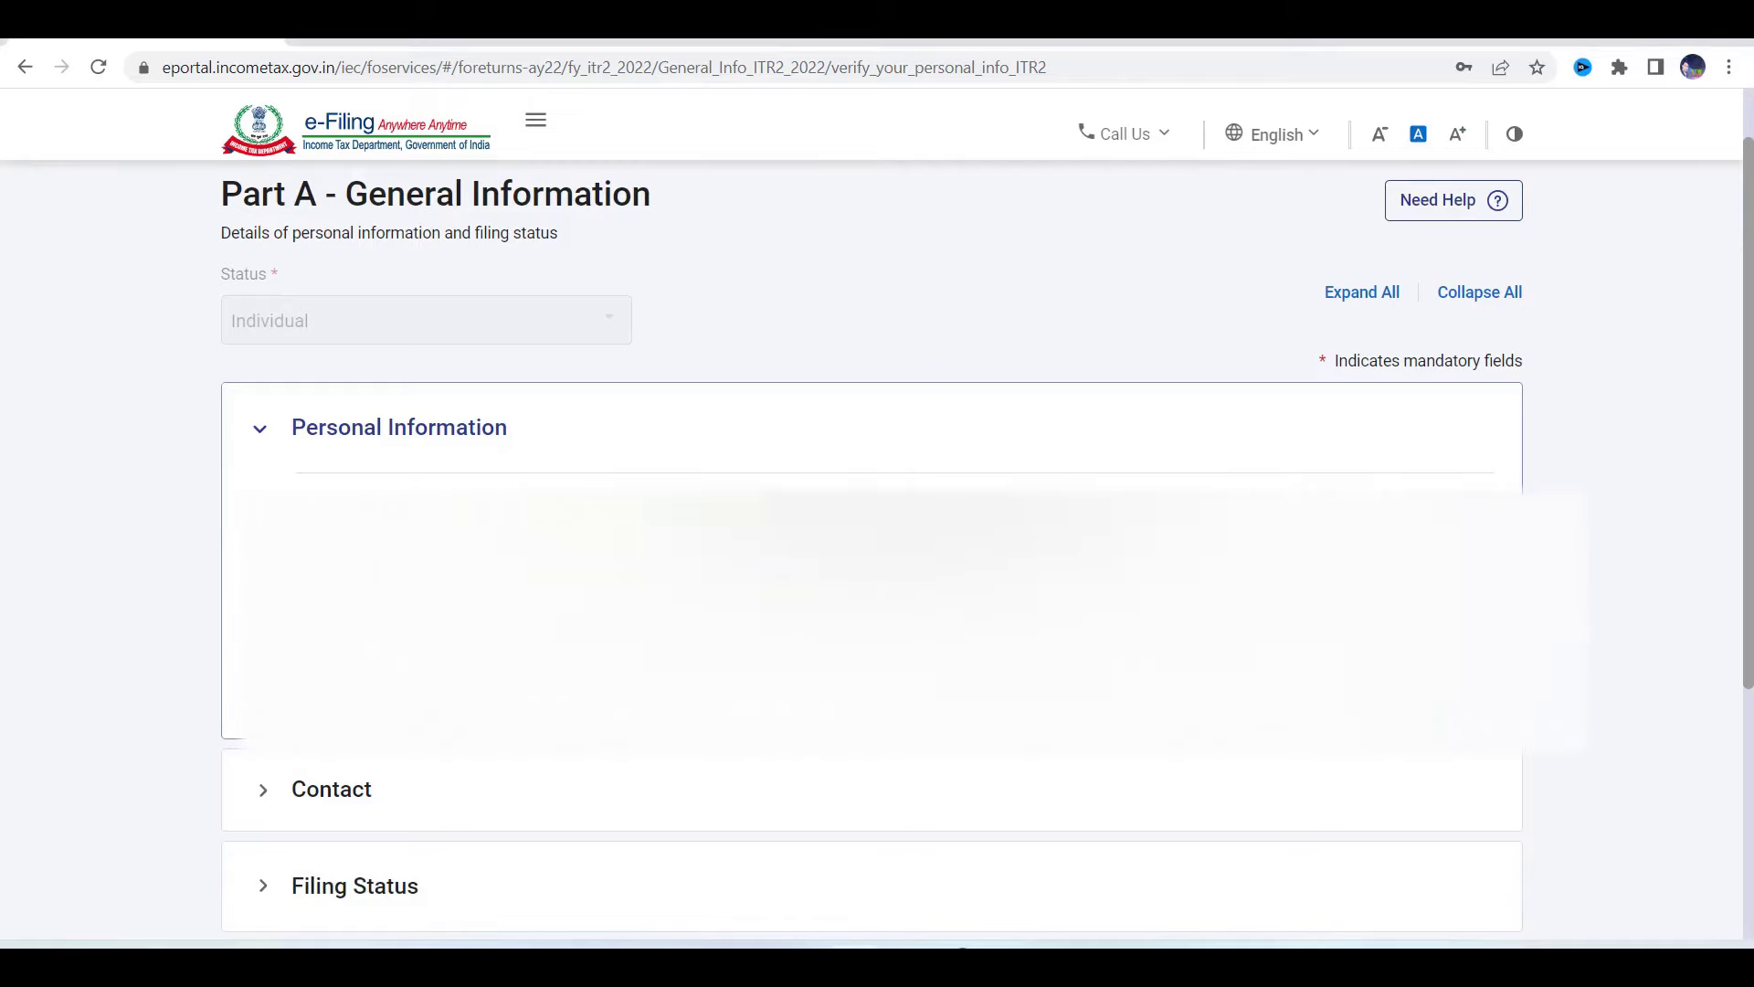
pyautogui.scroll(-3, 685, 677)
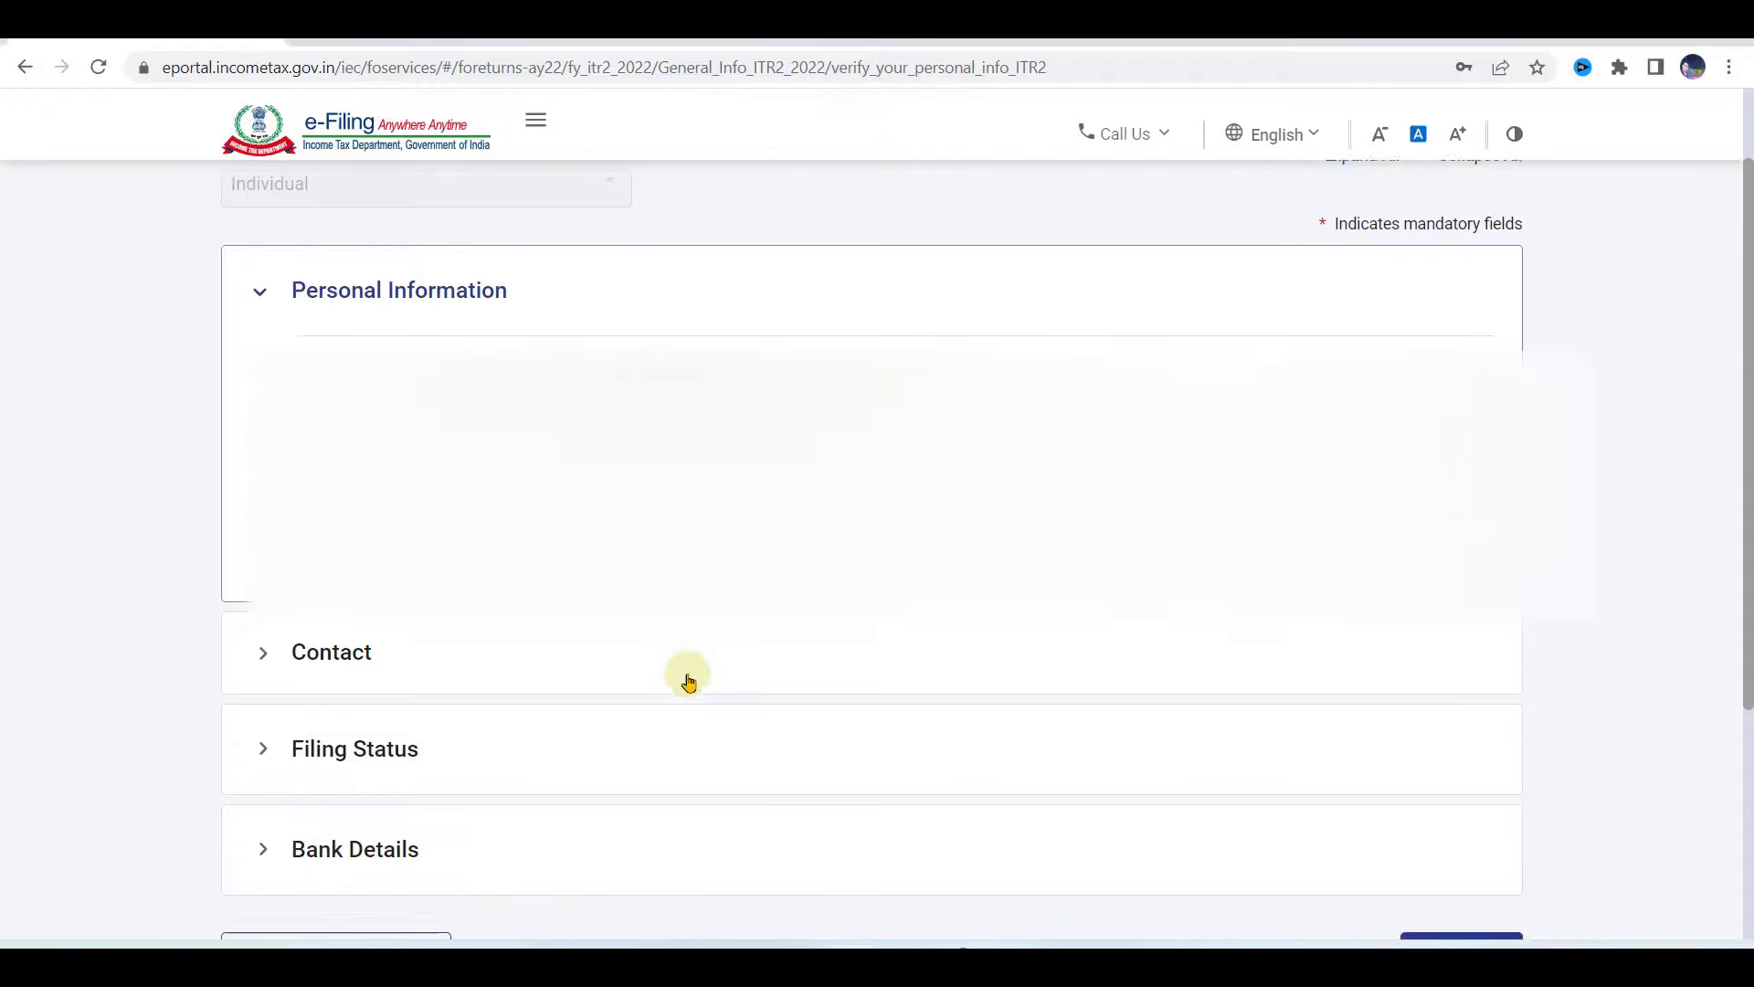
pyautogui.click(311, 539)
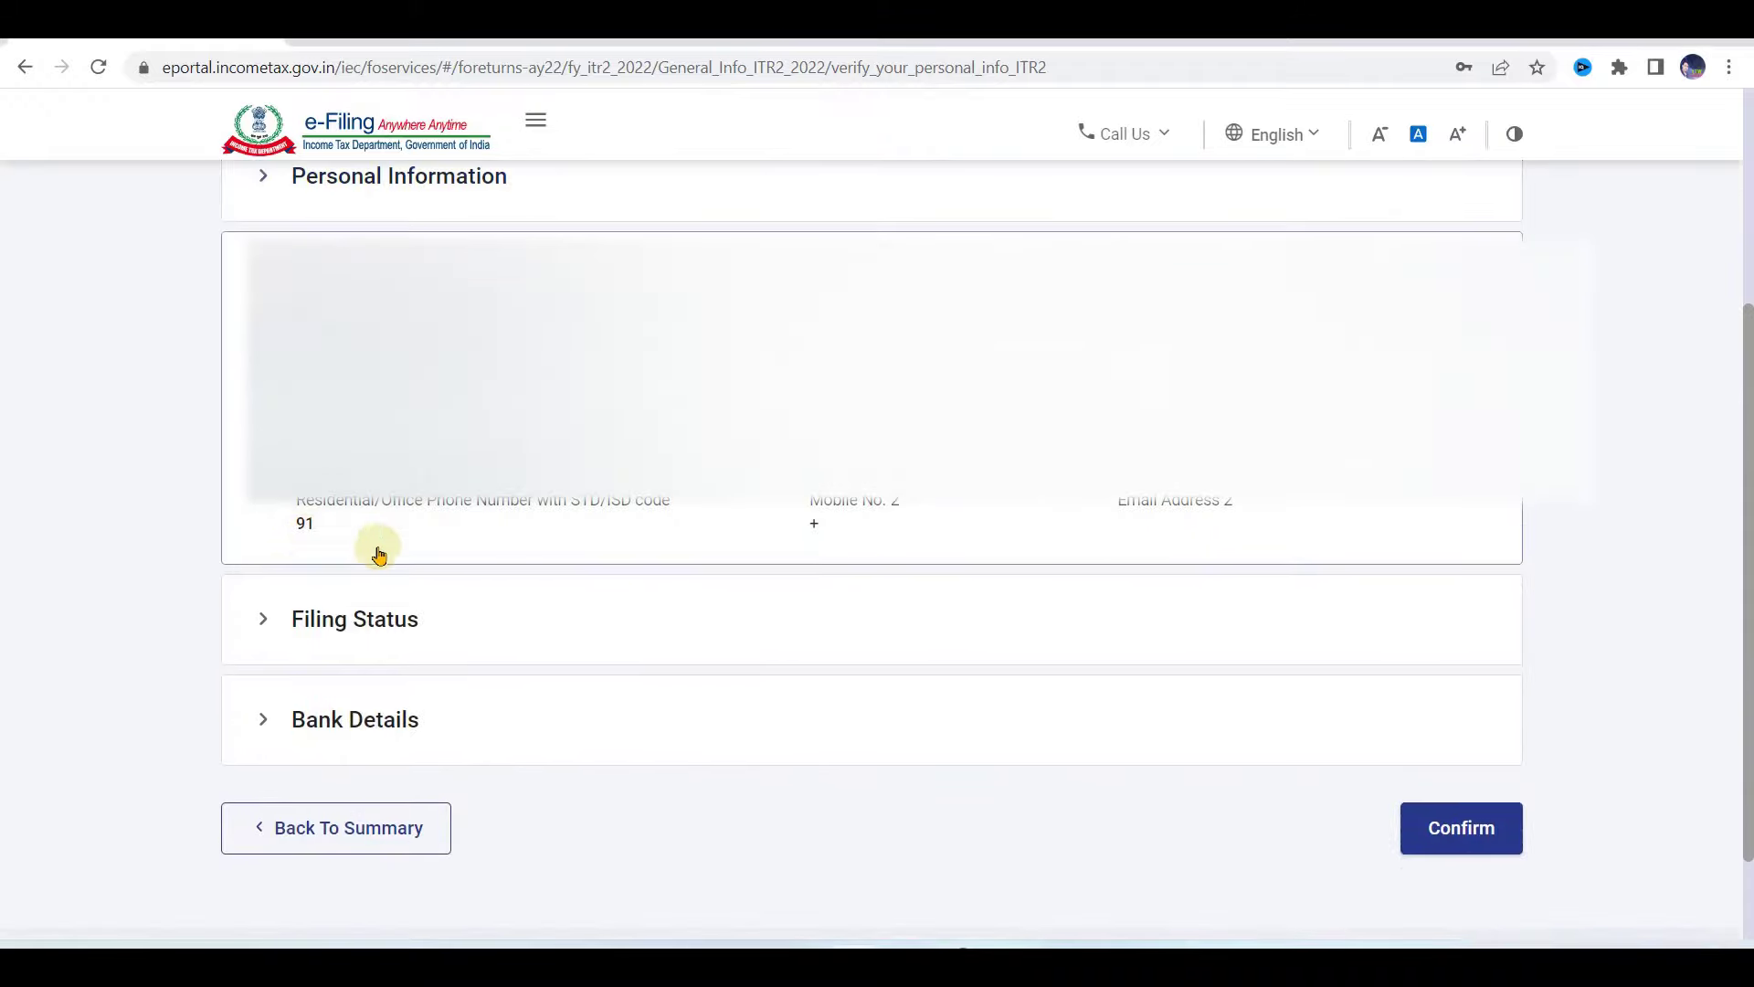
pyautogui.scroll(-2, 656, 669)
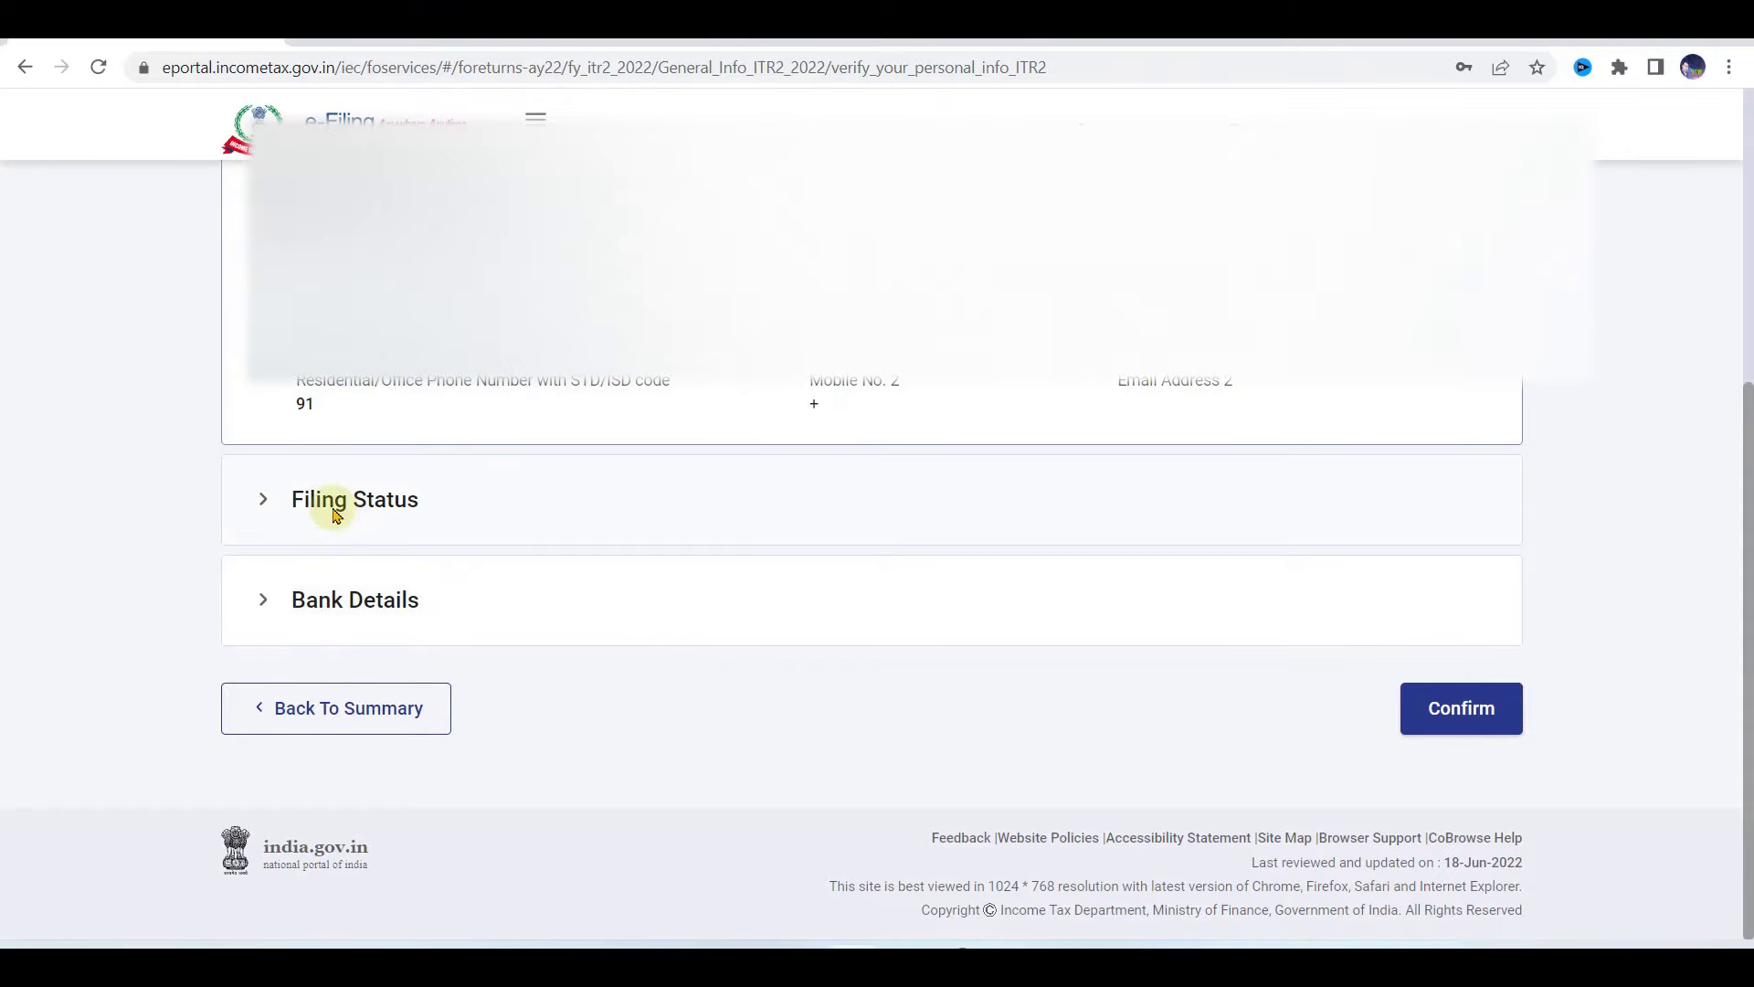
# - In Filing Status, set the residential status to Resident with the condition of being in India 182 days or more during the previous year
pyautogui.click(326, 513)
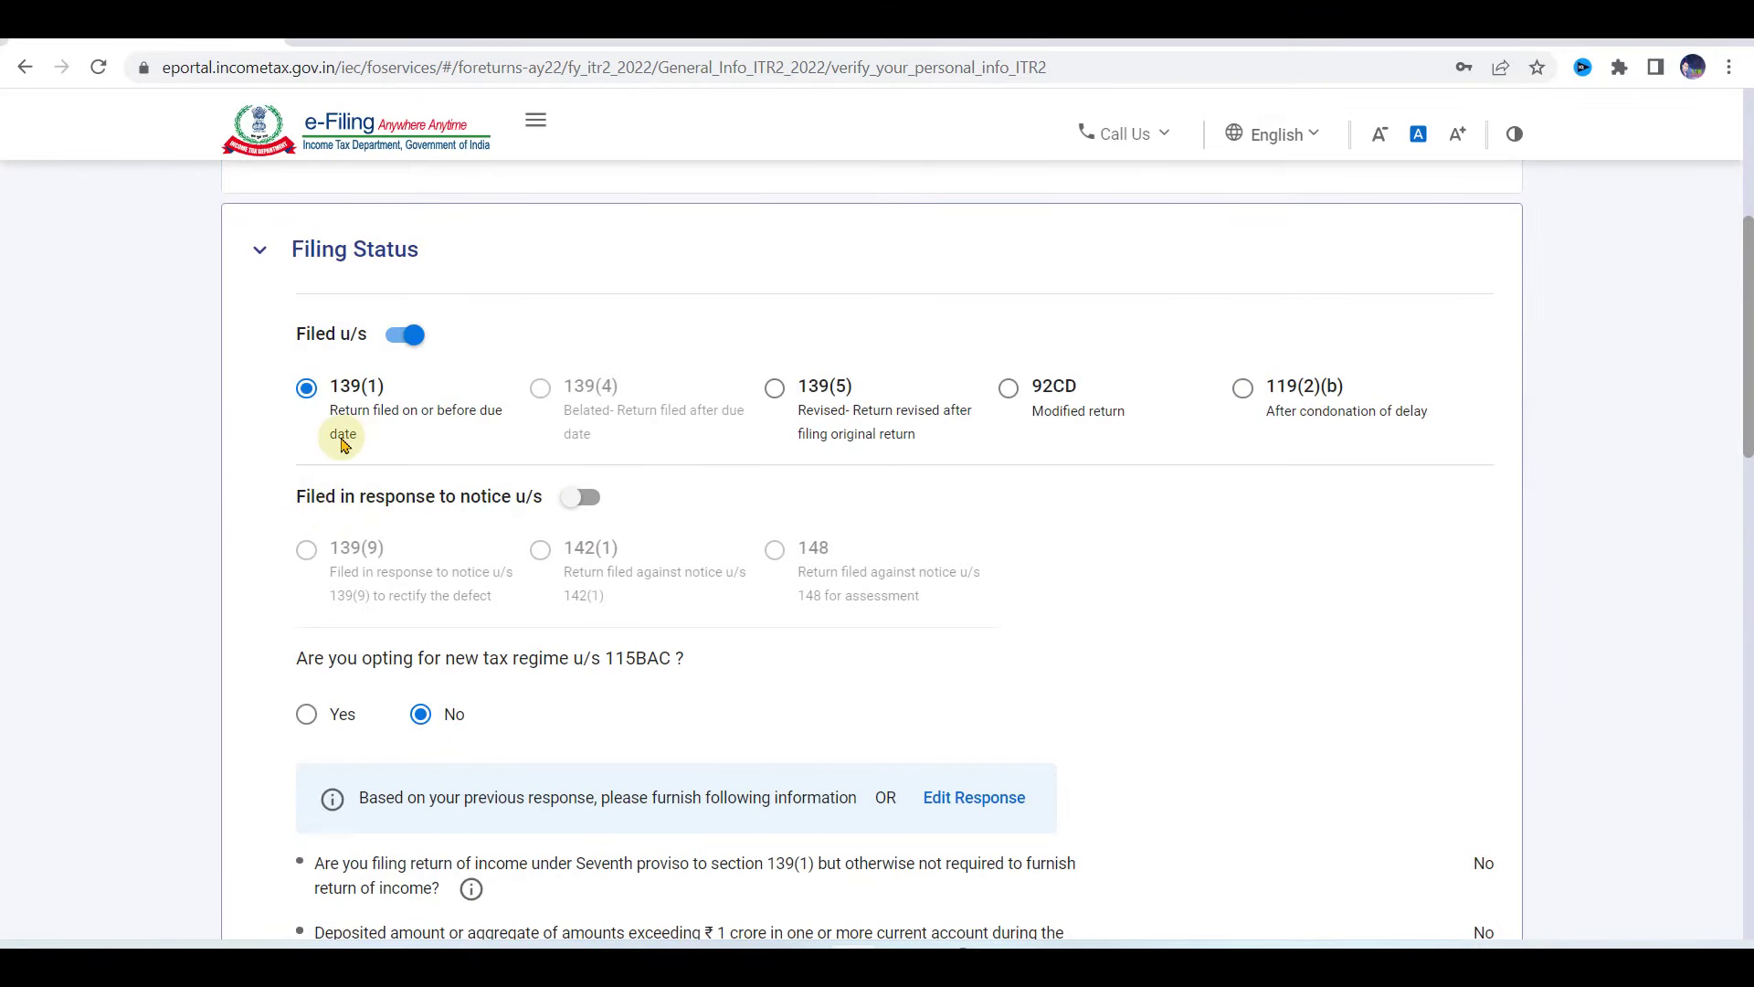
pyautogui.scroll(-2, 501, 715)
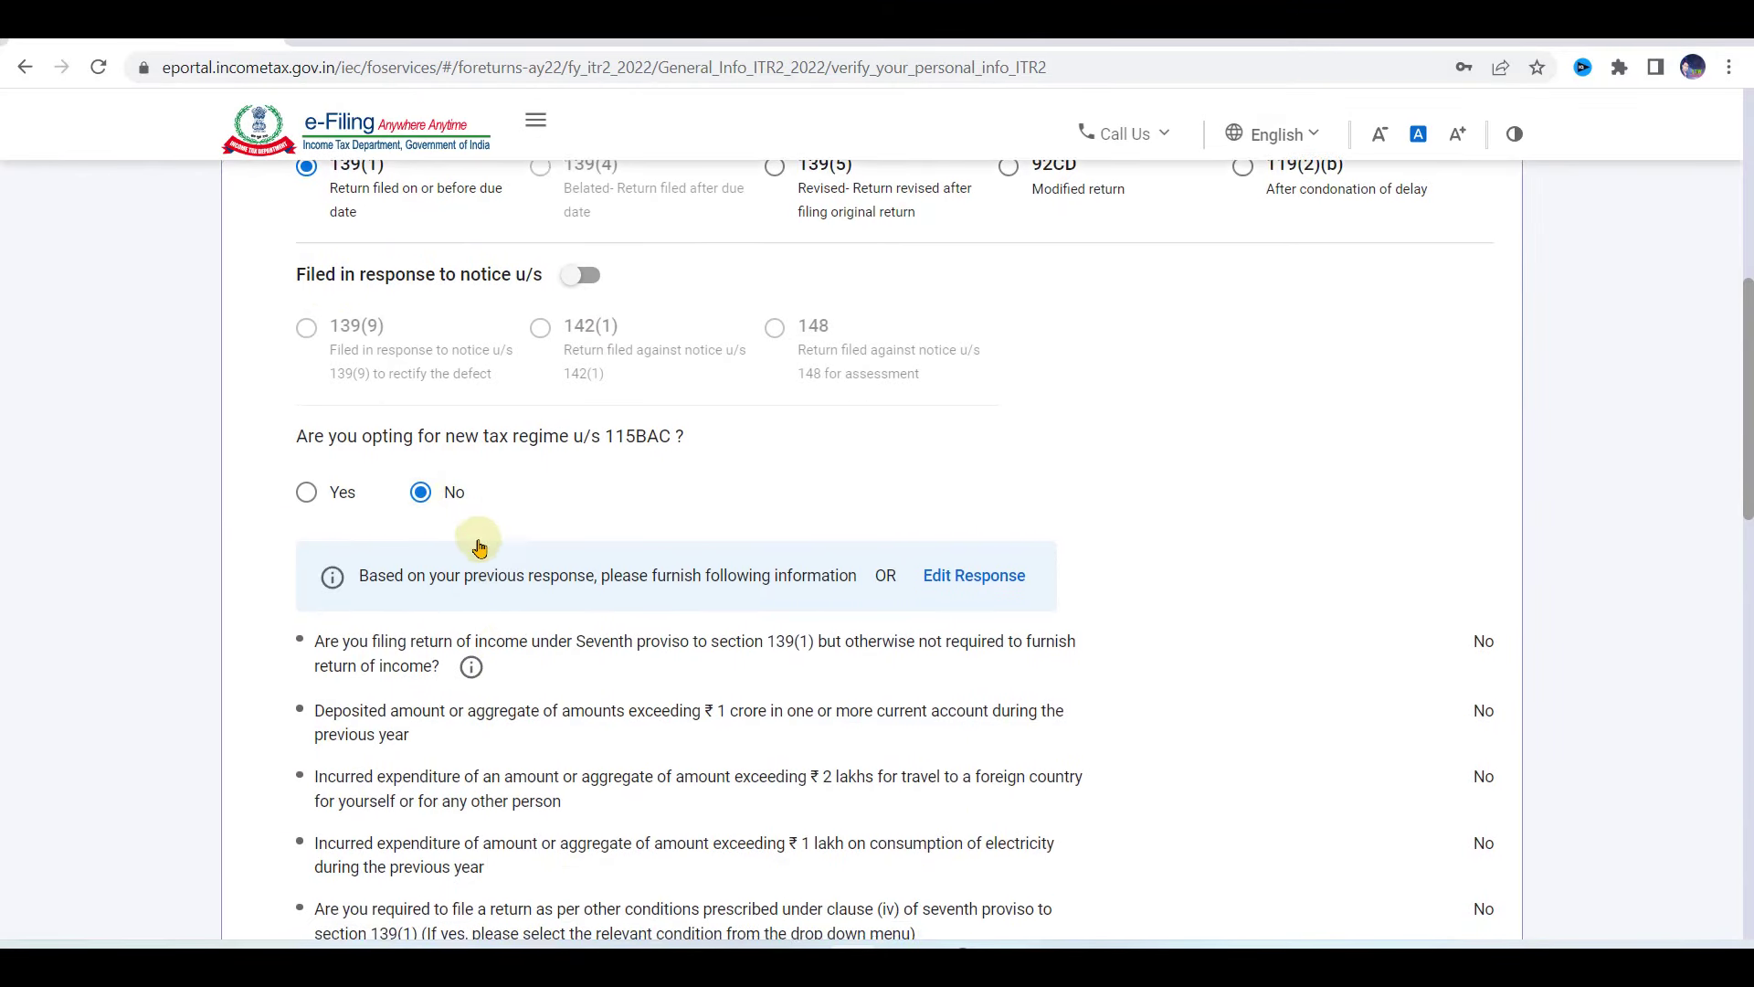
pyautogui.scroll(-6, 476, 547)
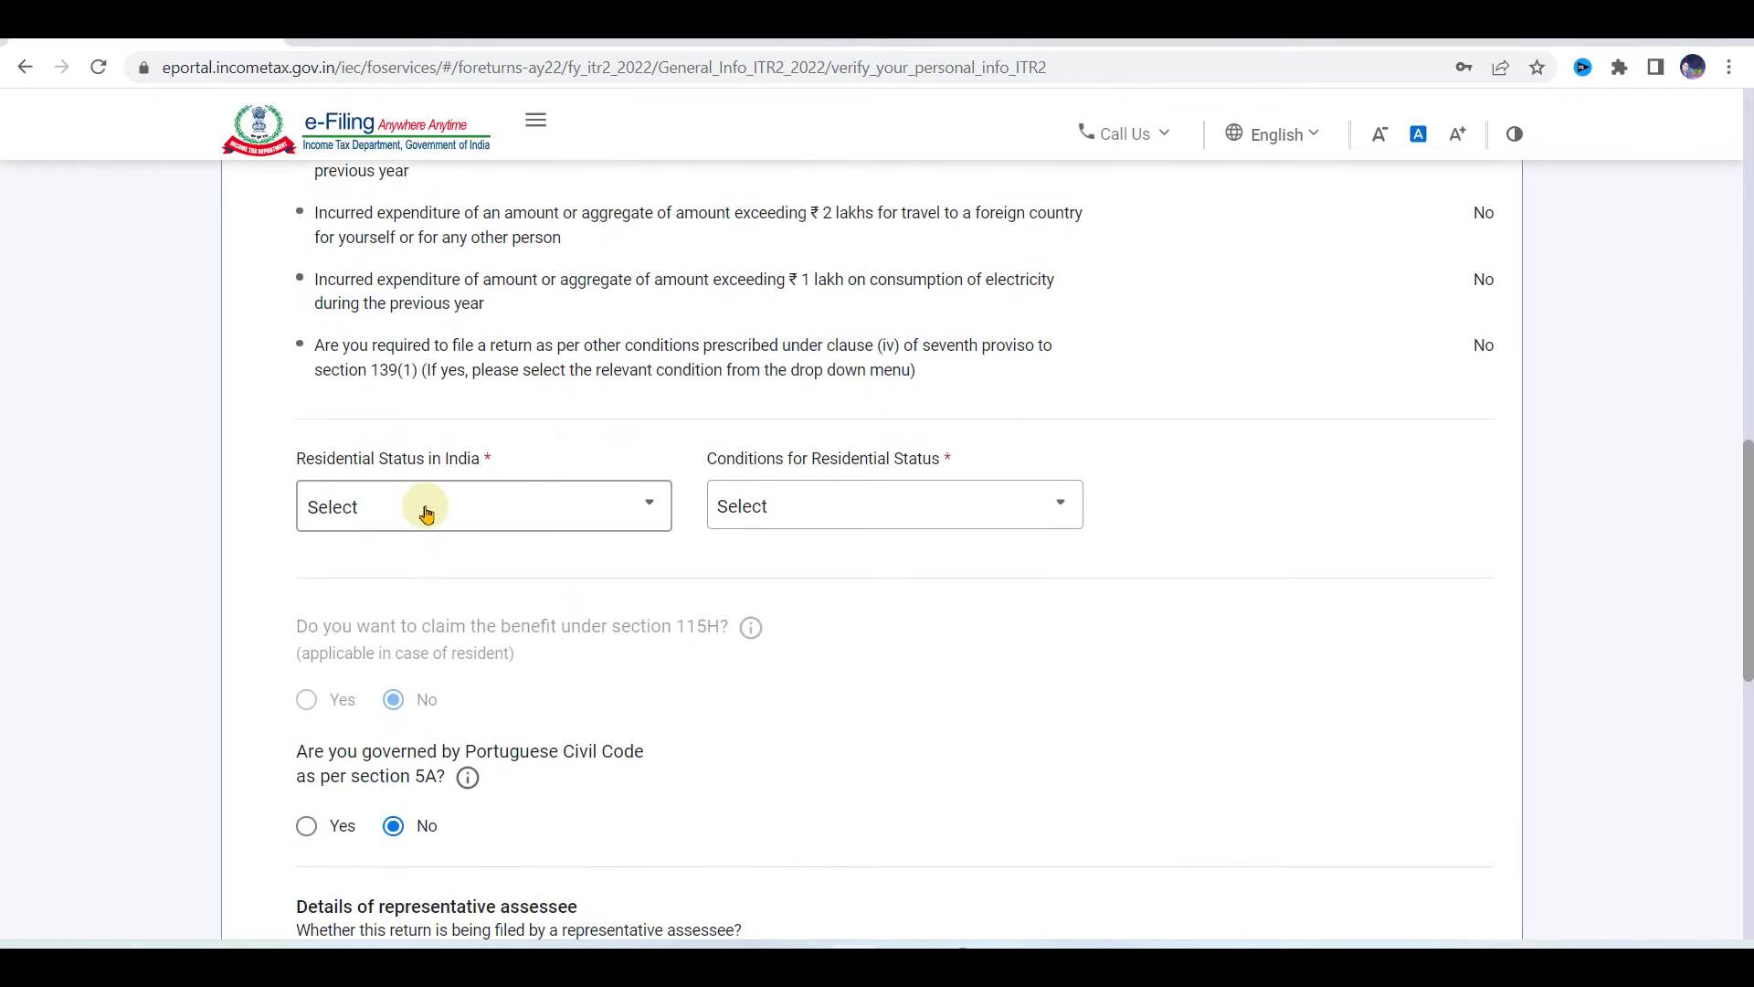
pyautogui.click(443, 510)
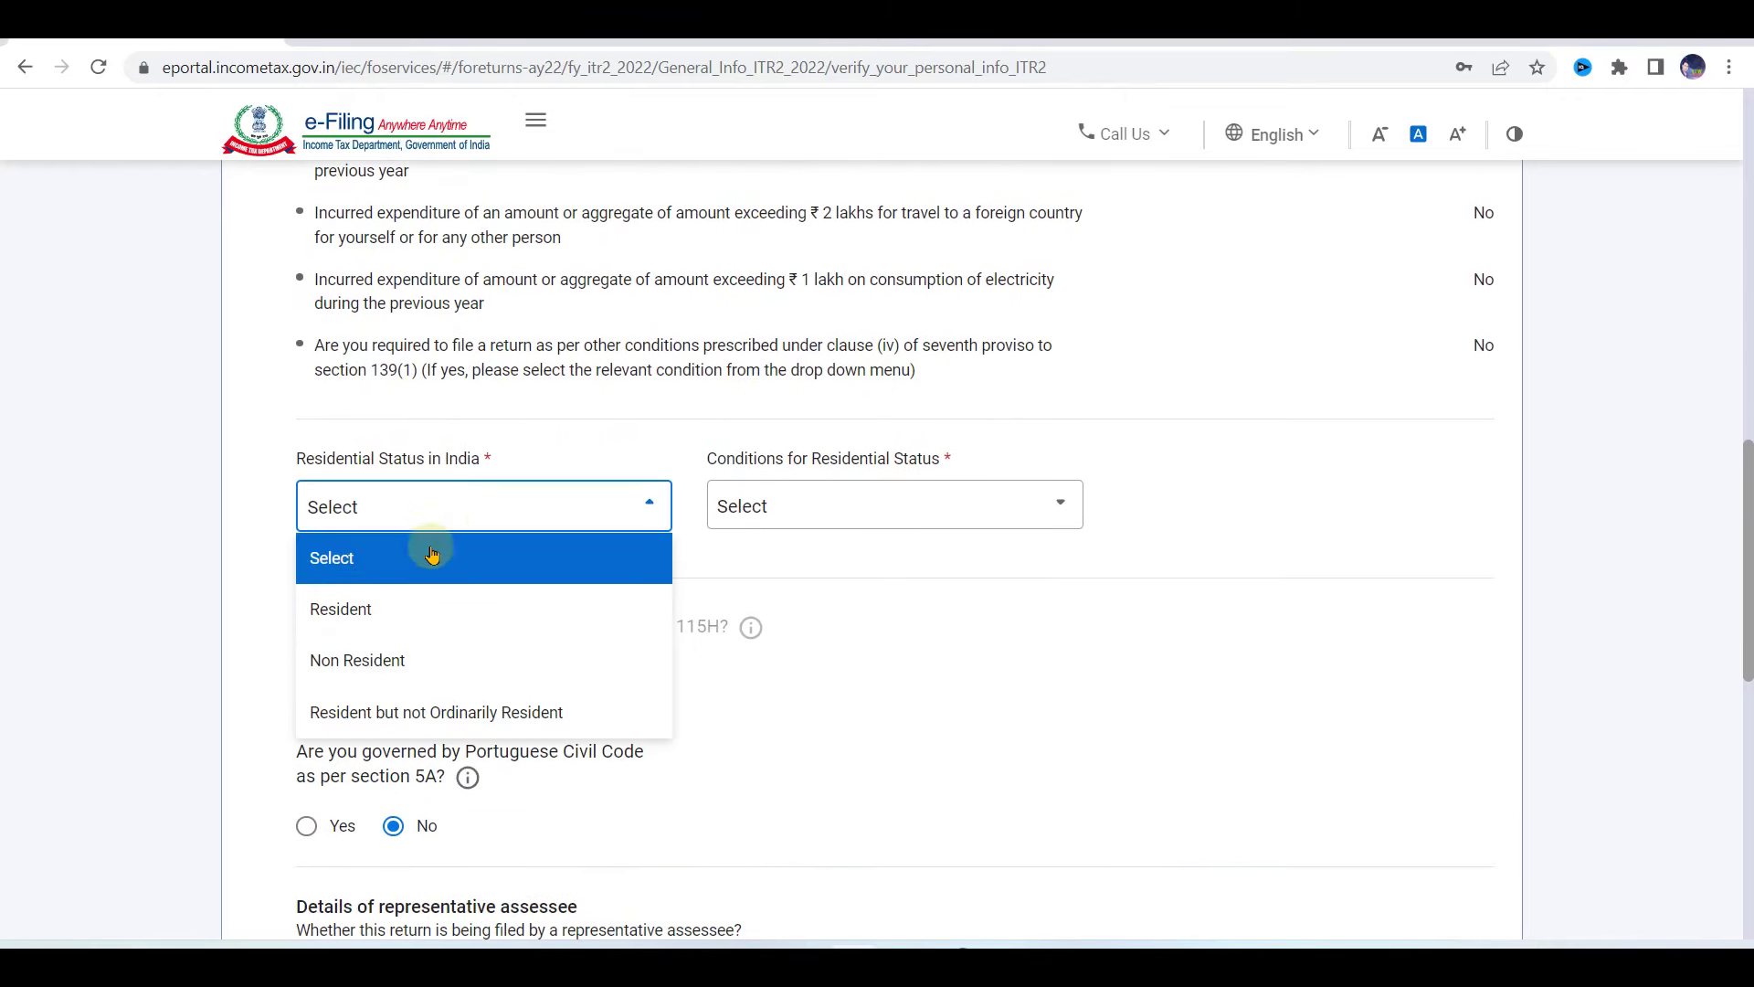
pyautogui.click(390, 635)
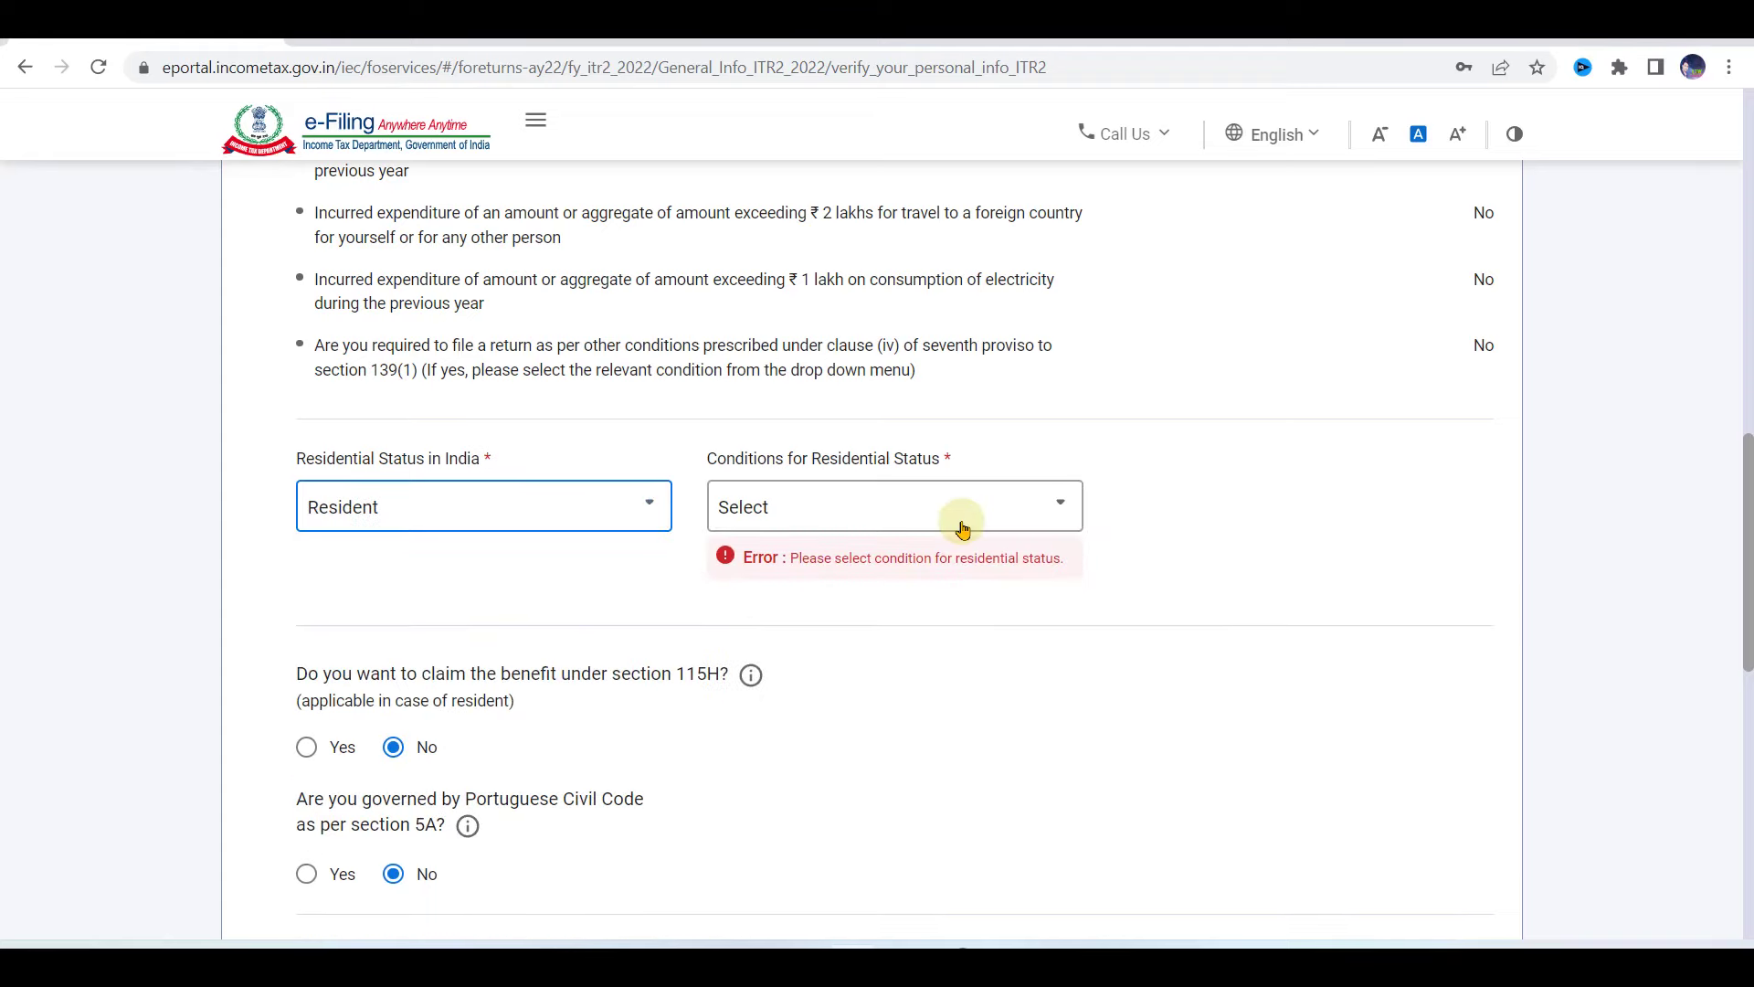
pyautogui.click(930, 505)
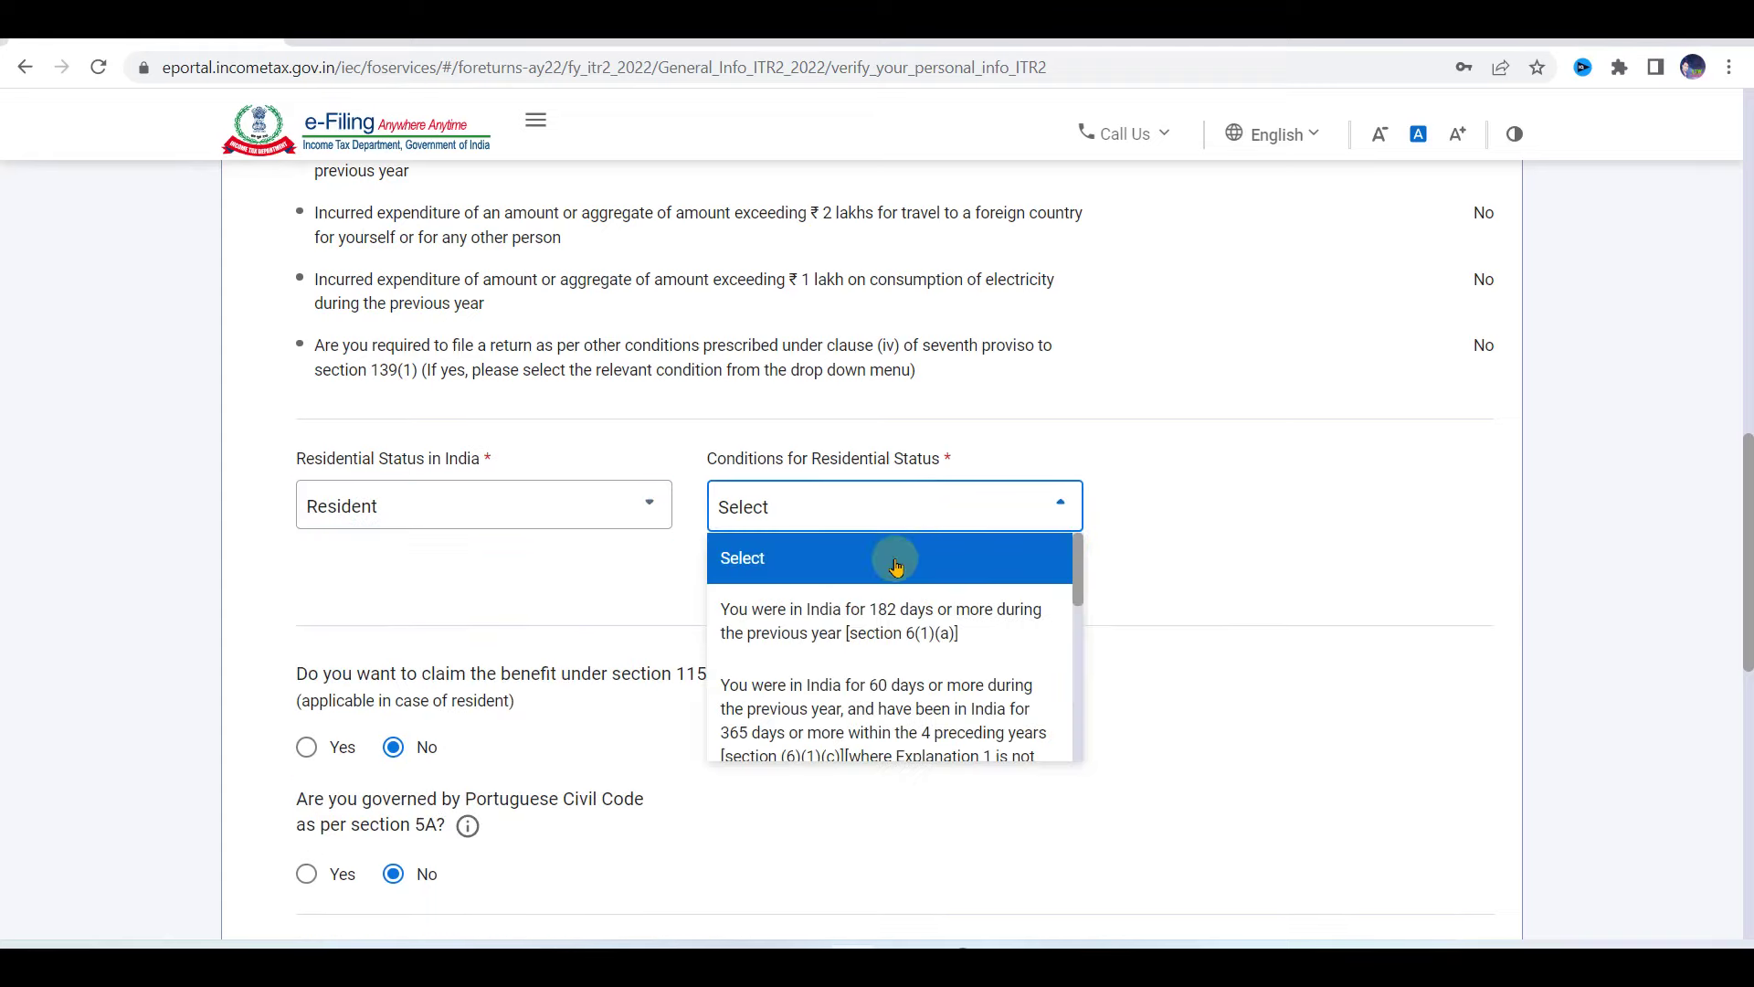
pyautogui.click(862, 617)
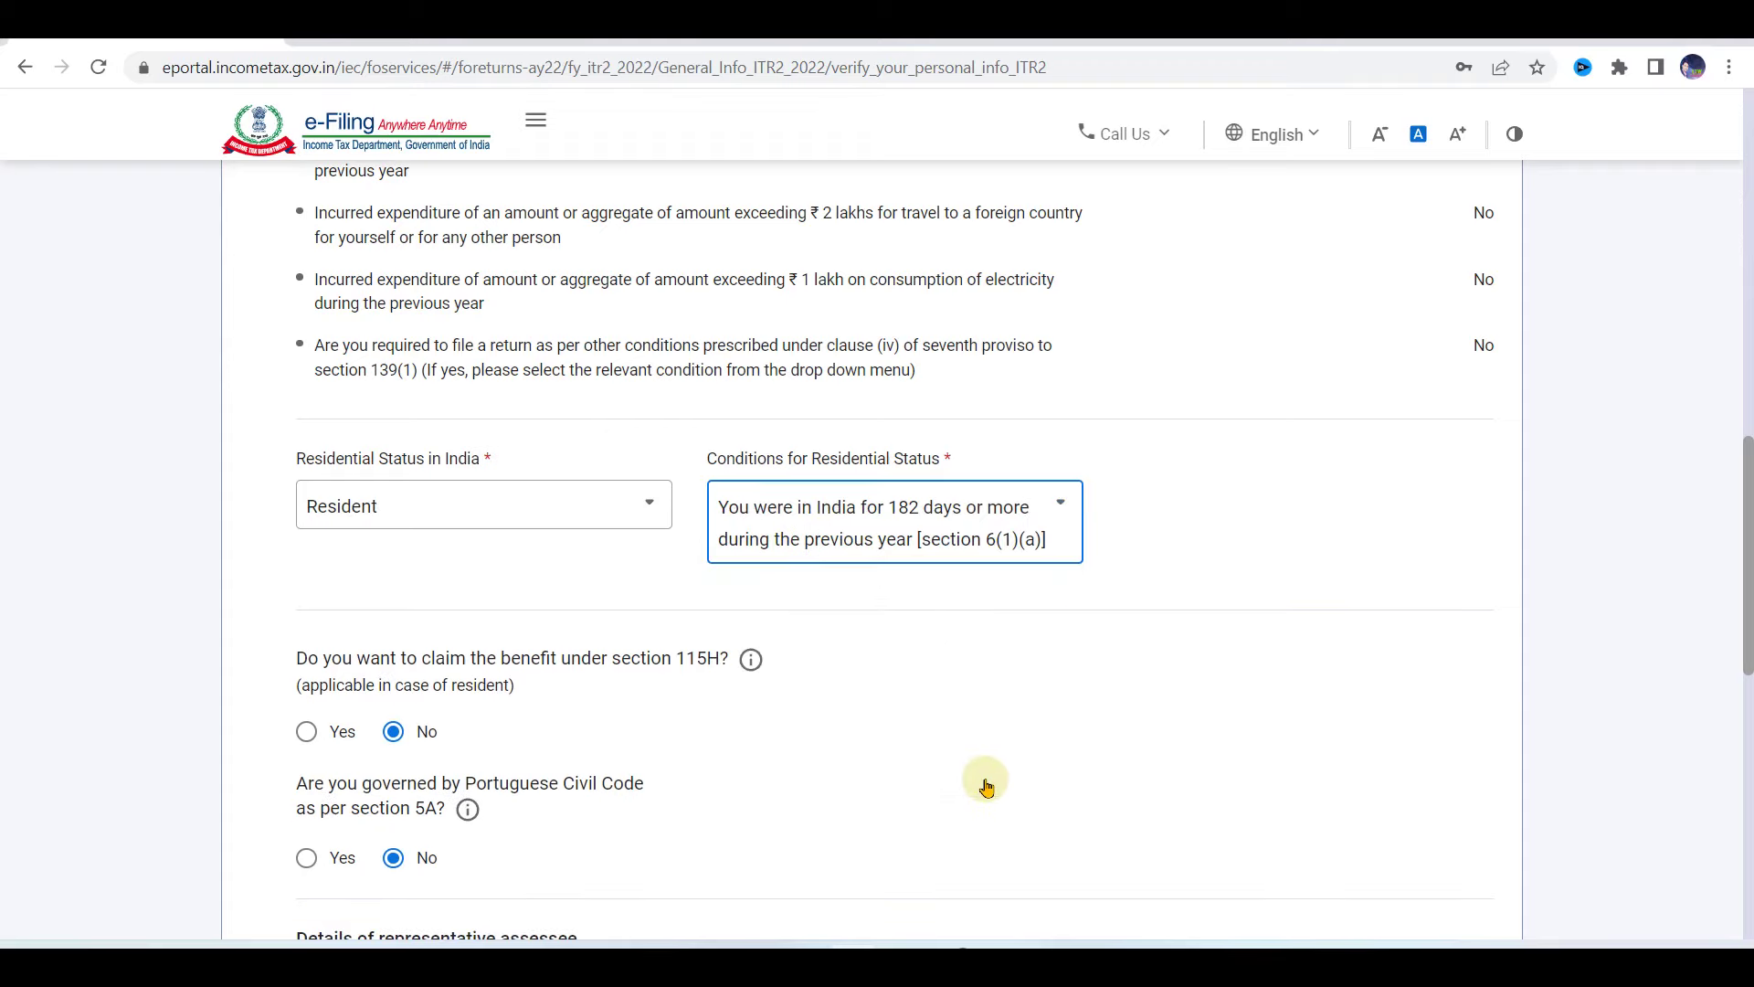
# - Answer "No" for company directorship and for holding unlisted equity shares, and save the Filing Status section
pyautogui.scroll(-4, 985, 784)
pyautogui.scroll(-1, 985, 784)
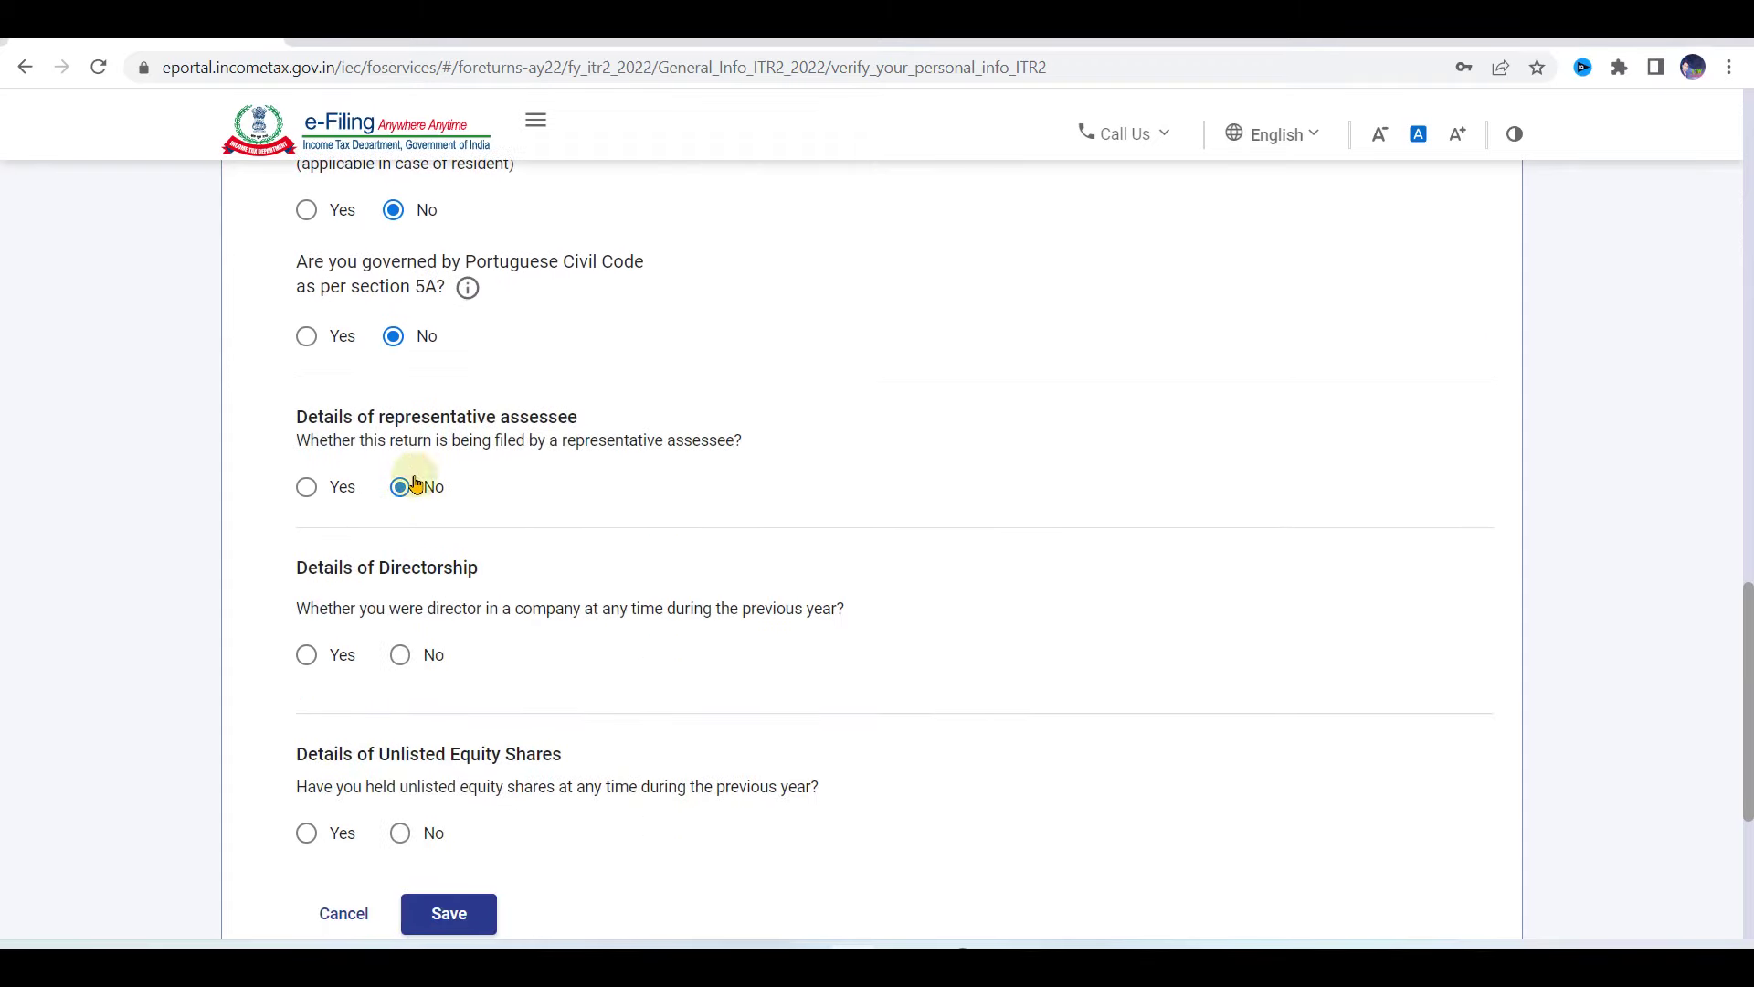
pyautogui.scroll(1, 411, 457)
pyautogui.scroll(-3, 403, 731)
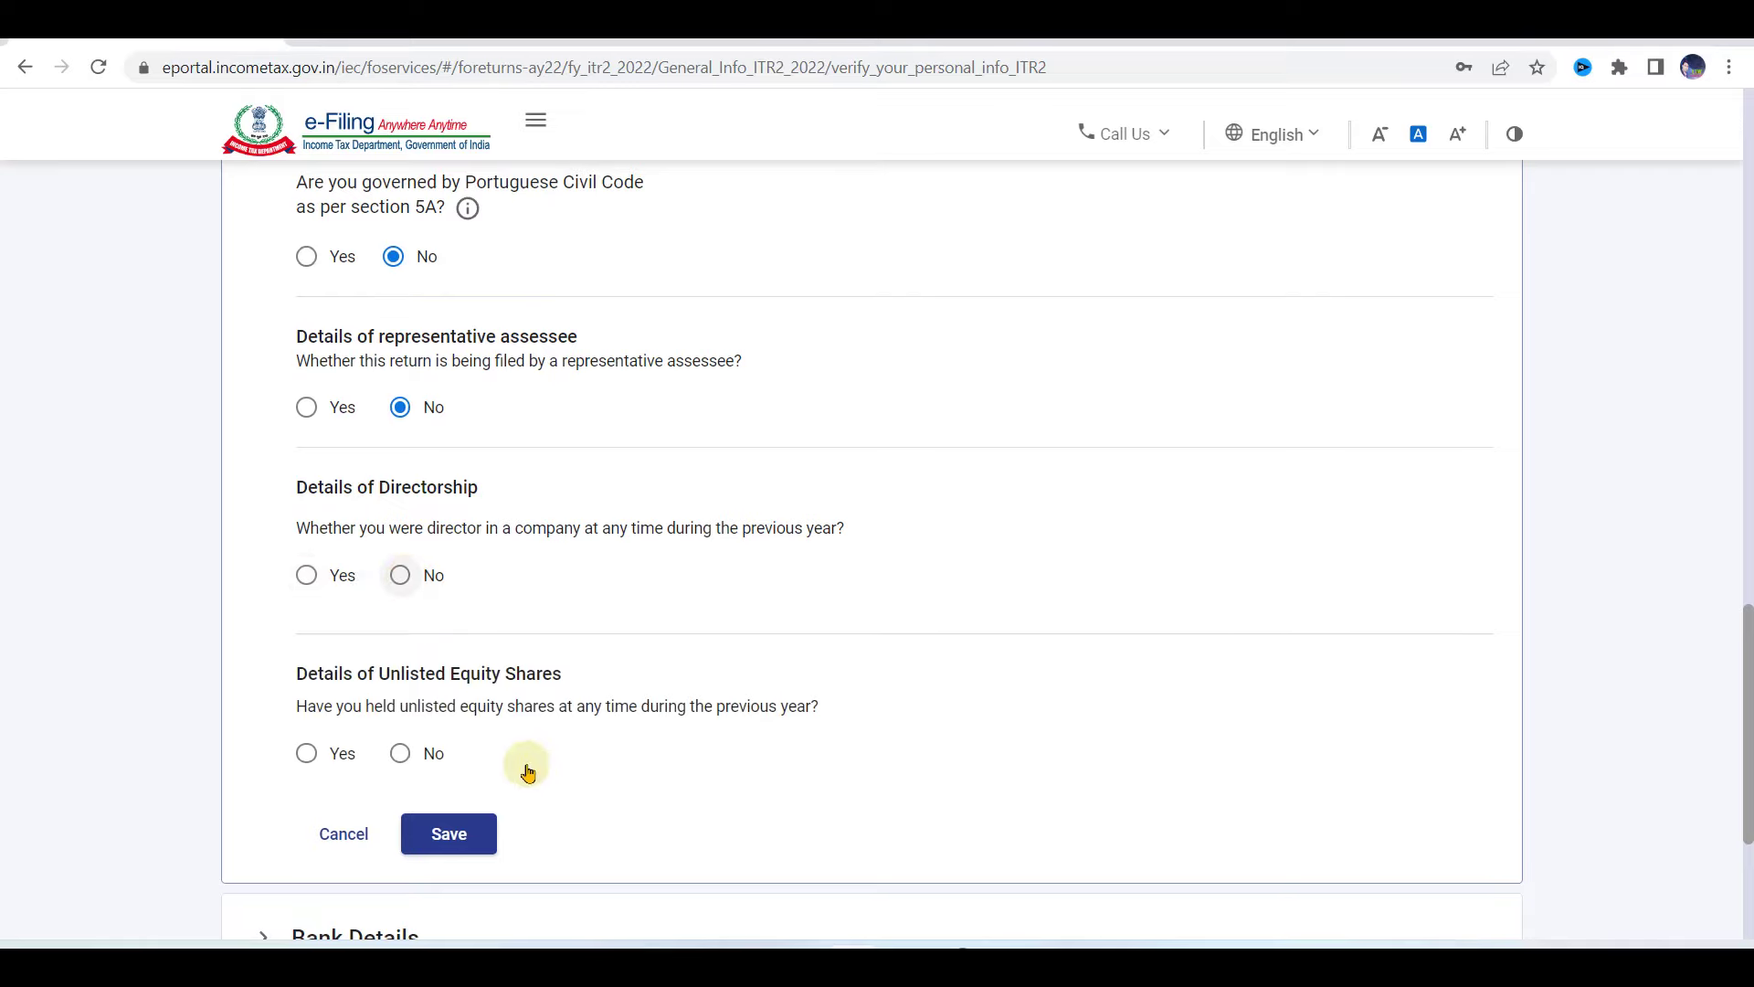
pyautogui.scroll(-1, 548, 721)
pyautogui.scroll(-2, 534, 695)
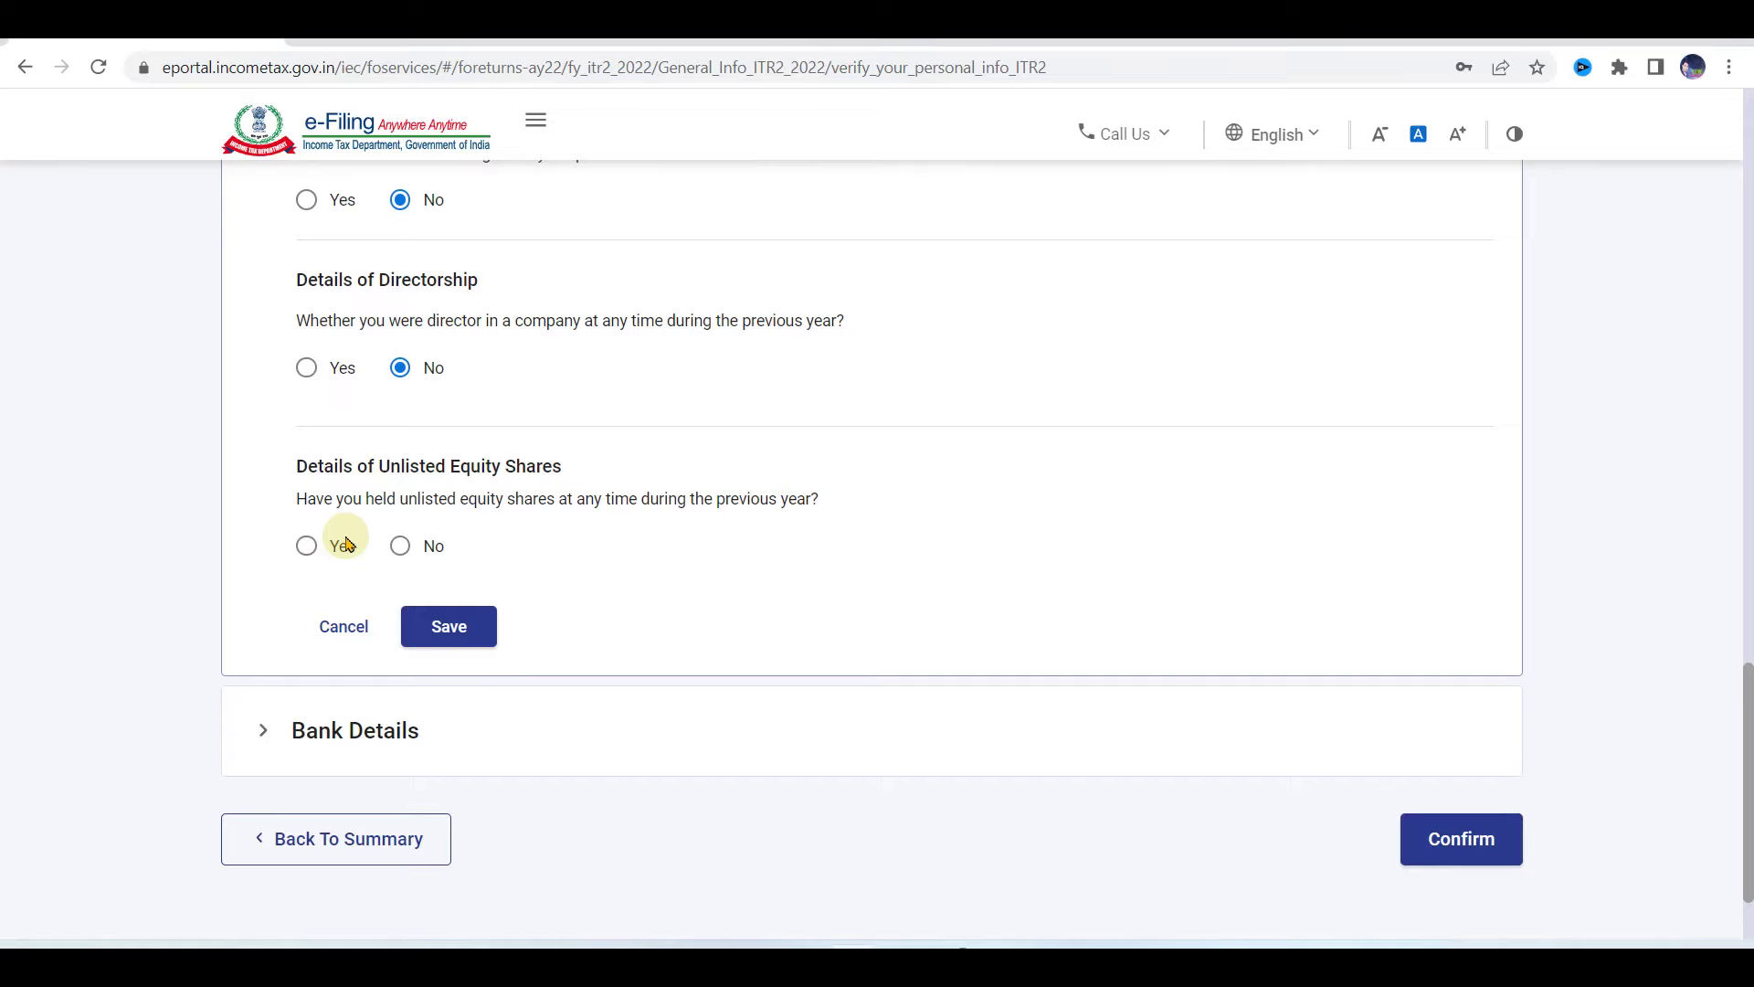
pyautogui.click(400, 548)
pyautogui.click(452, 621)
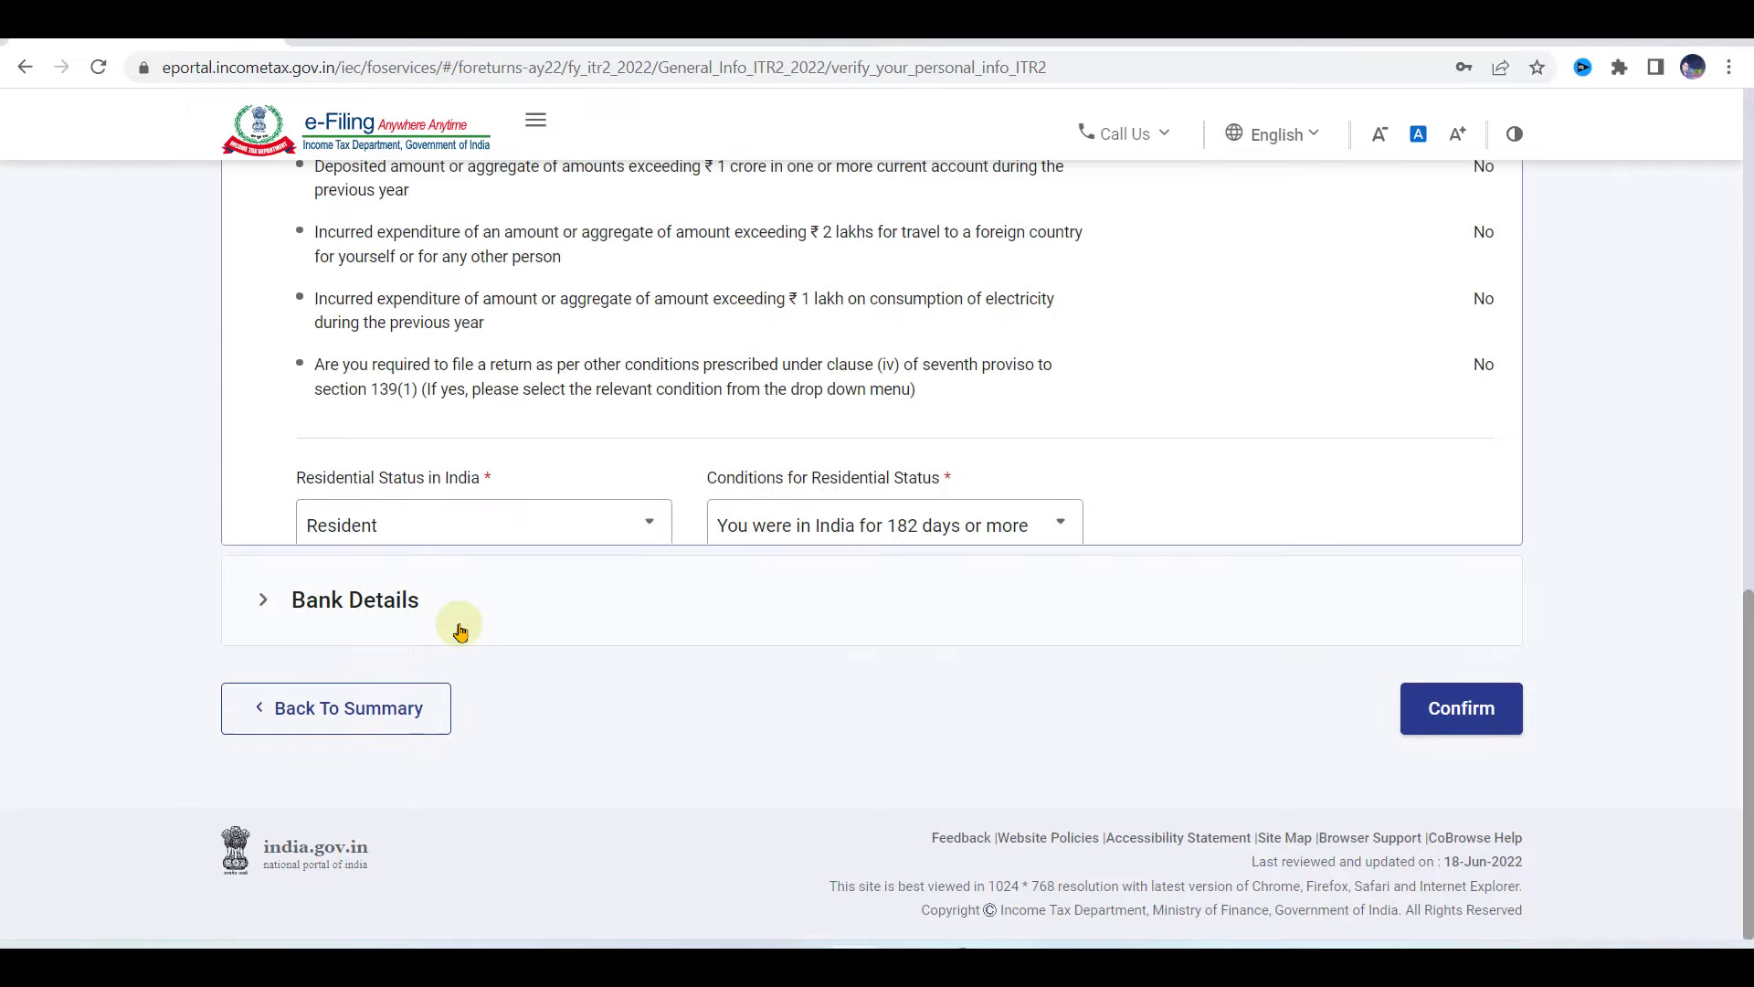
# - Check the bank accounts and refund nomination in Bank Details, and confirm Part A - General Information
pyautogui.click(368, 611)
pyautogui.scroll(-4, 540, 804)
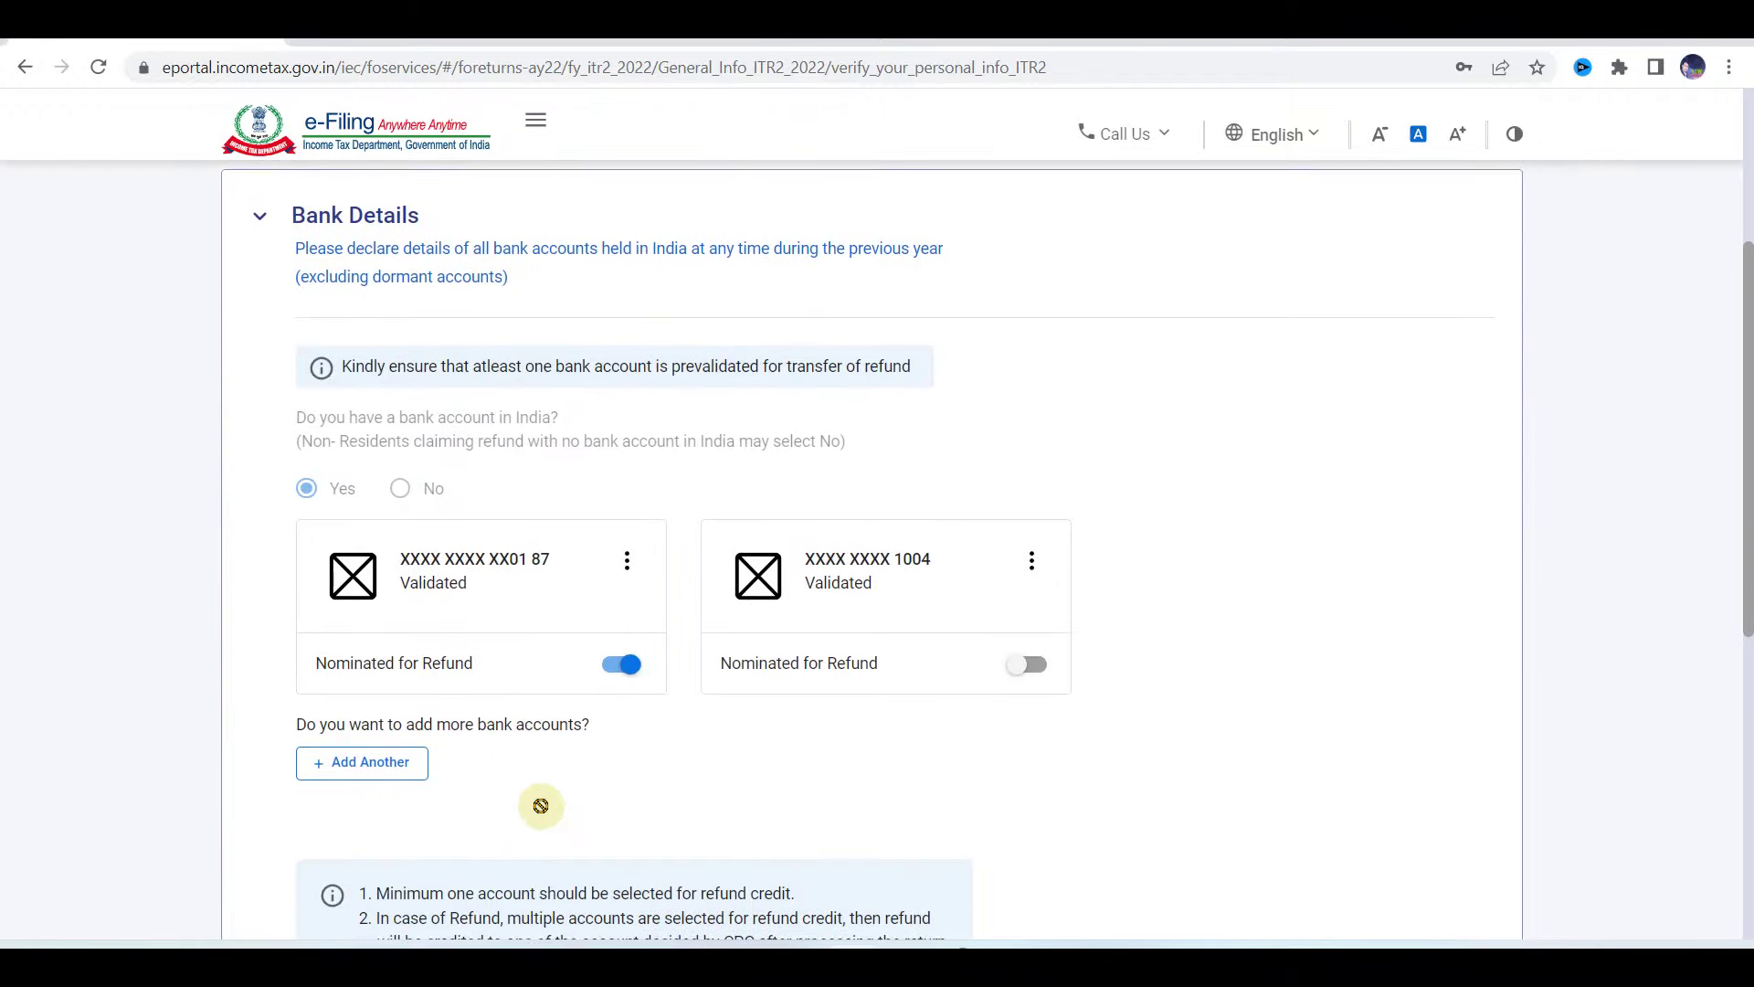
pyautogui.scroll(-2, 612, 719)
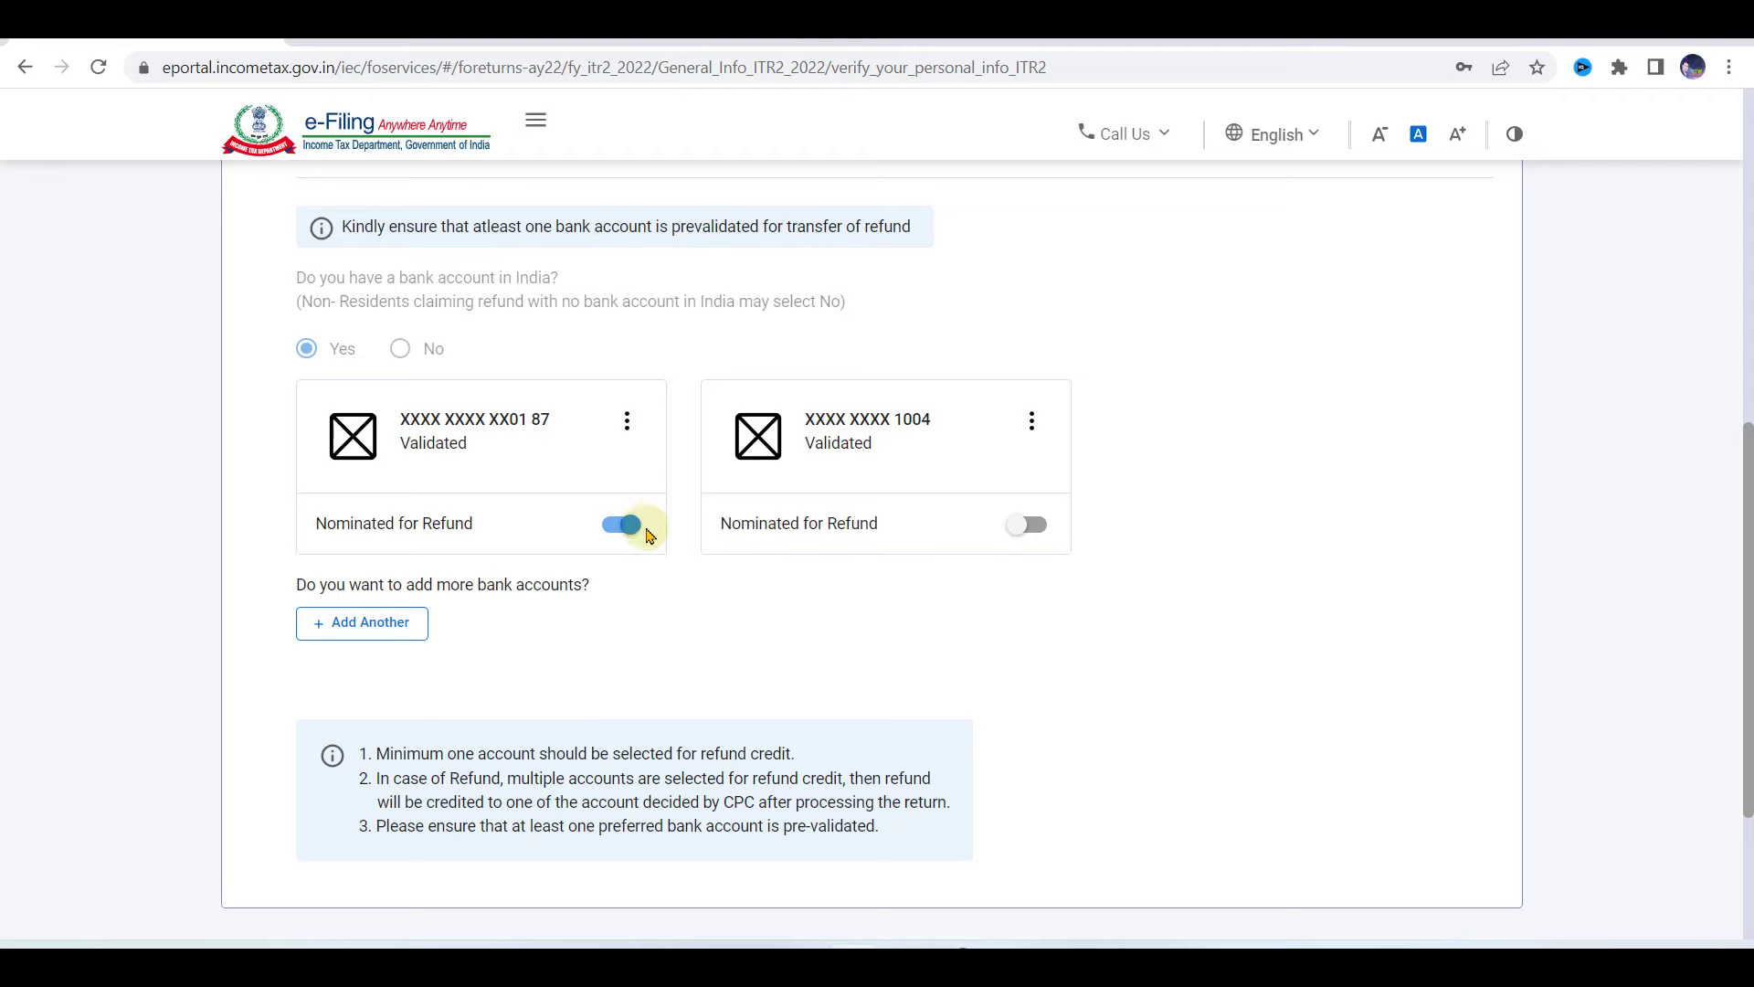
pyautogui.scroll(-3, 830, 693)
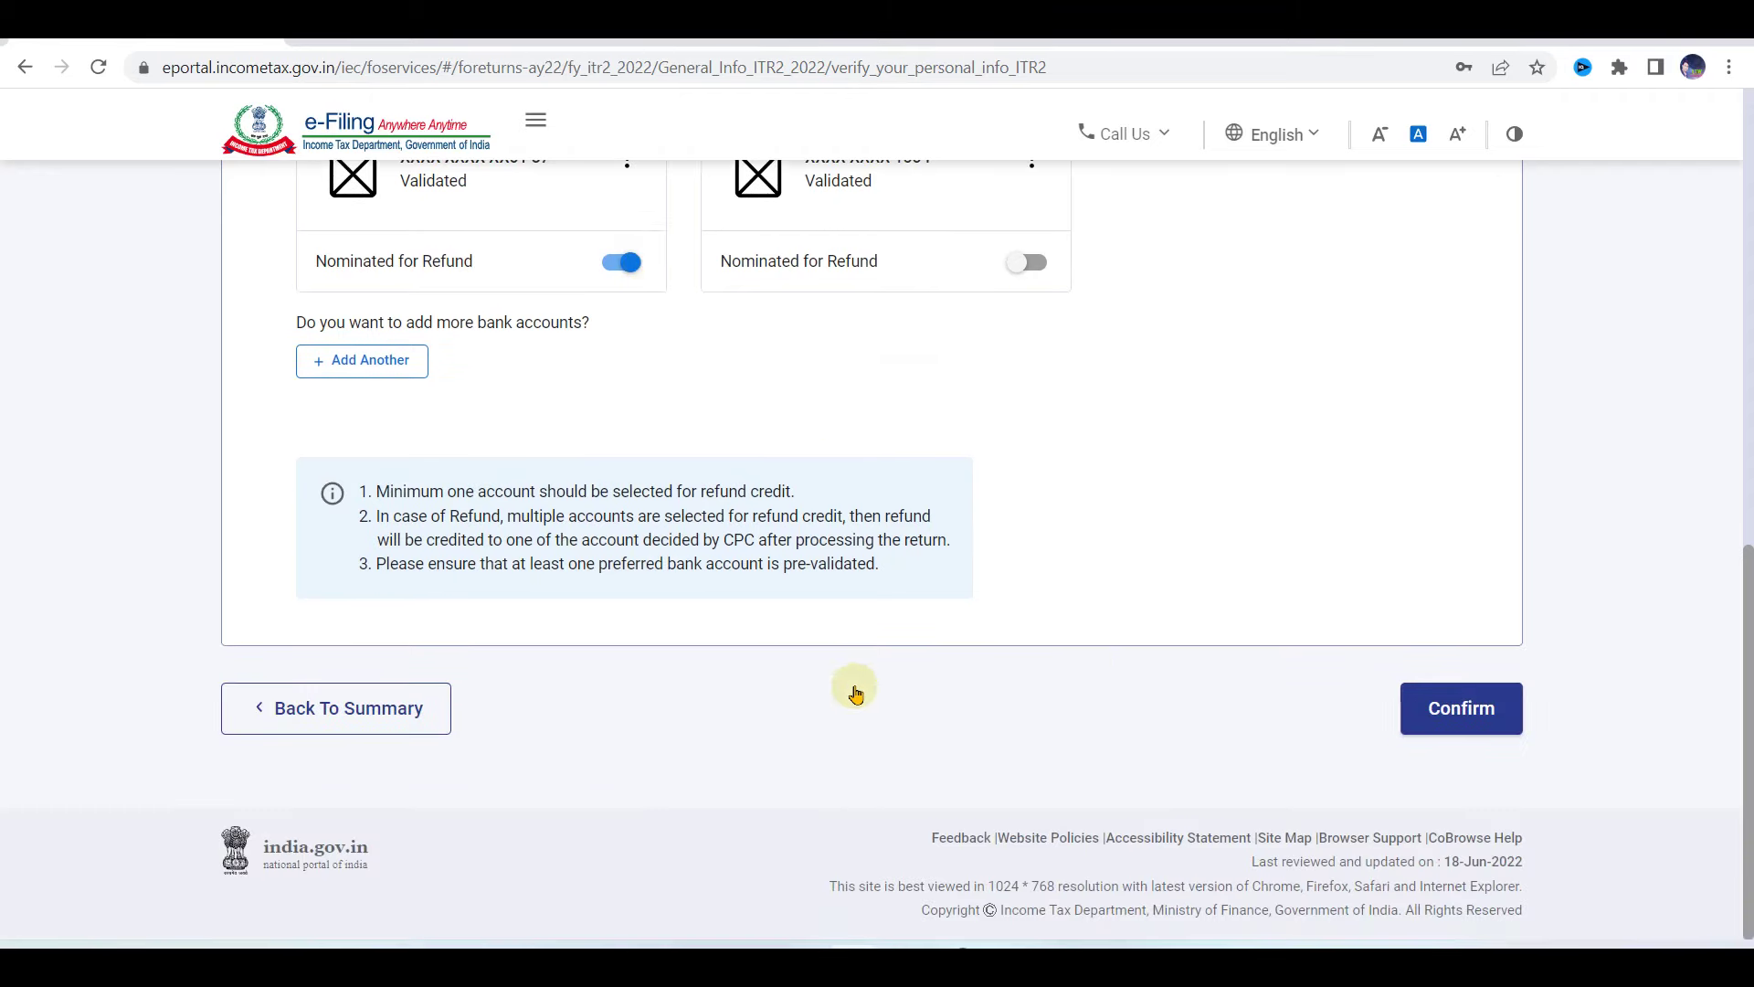
pyautogui.click(1475, 715)
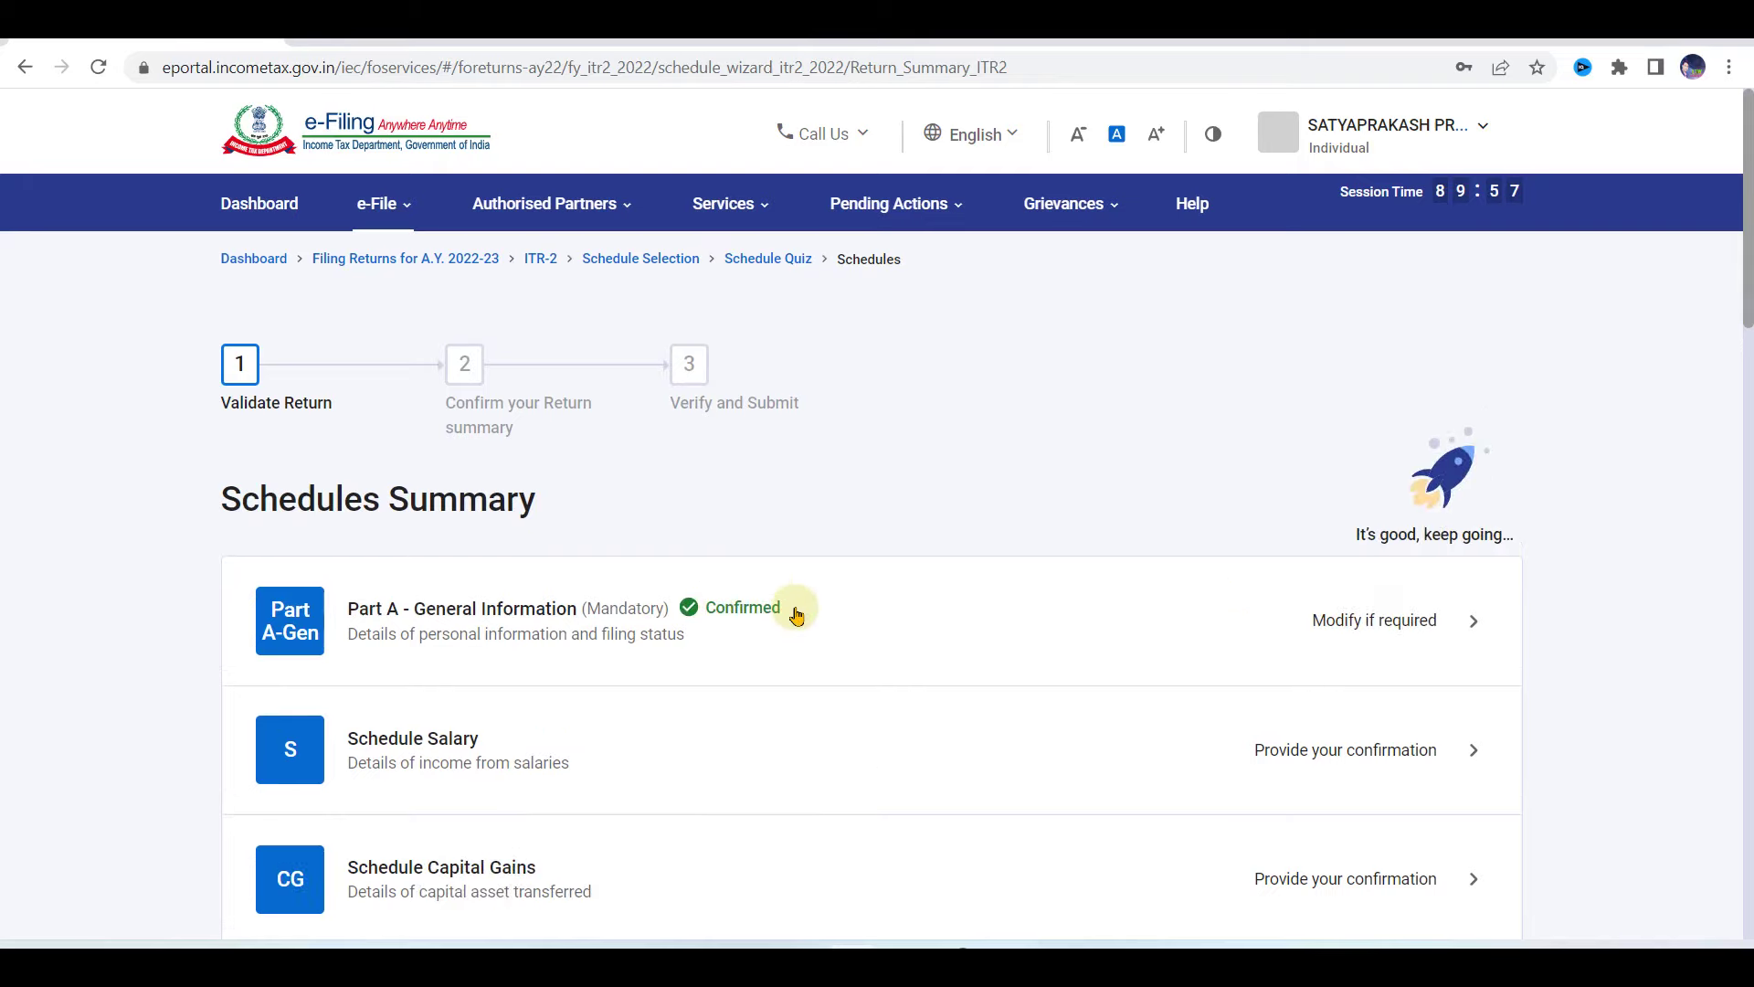
# - Open Schedule Salary from the Schedules Summary
pyautogui.scroll(-3, 795, 615)
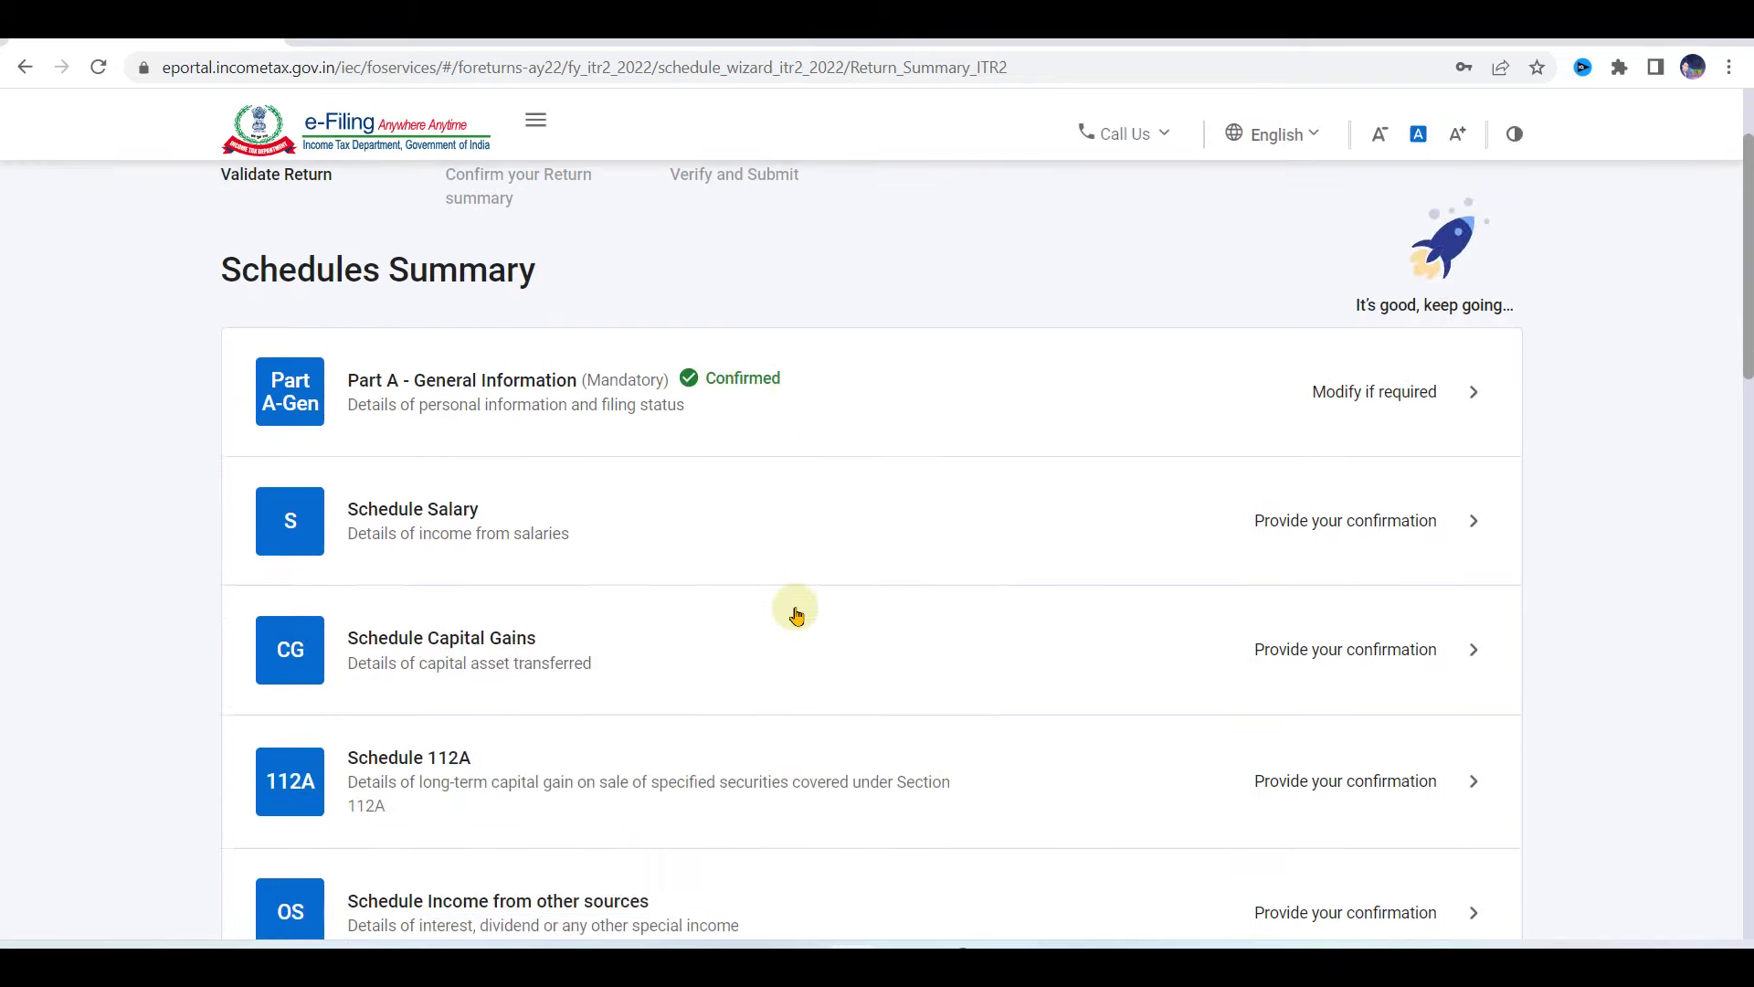
pyautogui.scroll(-2, 796, 615)
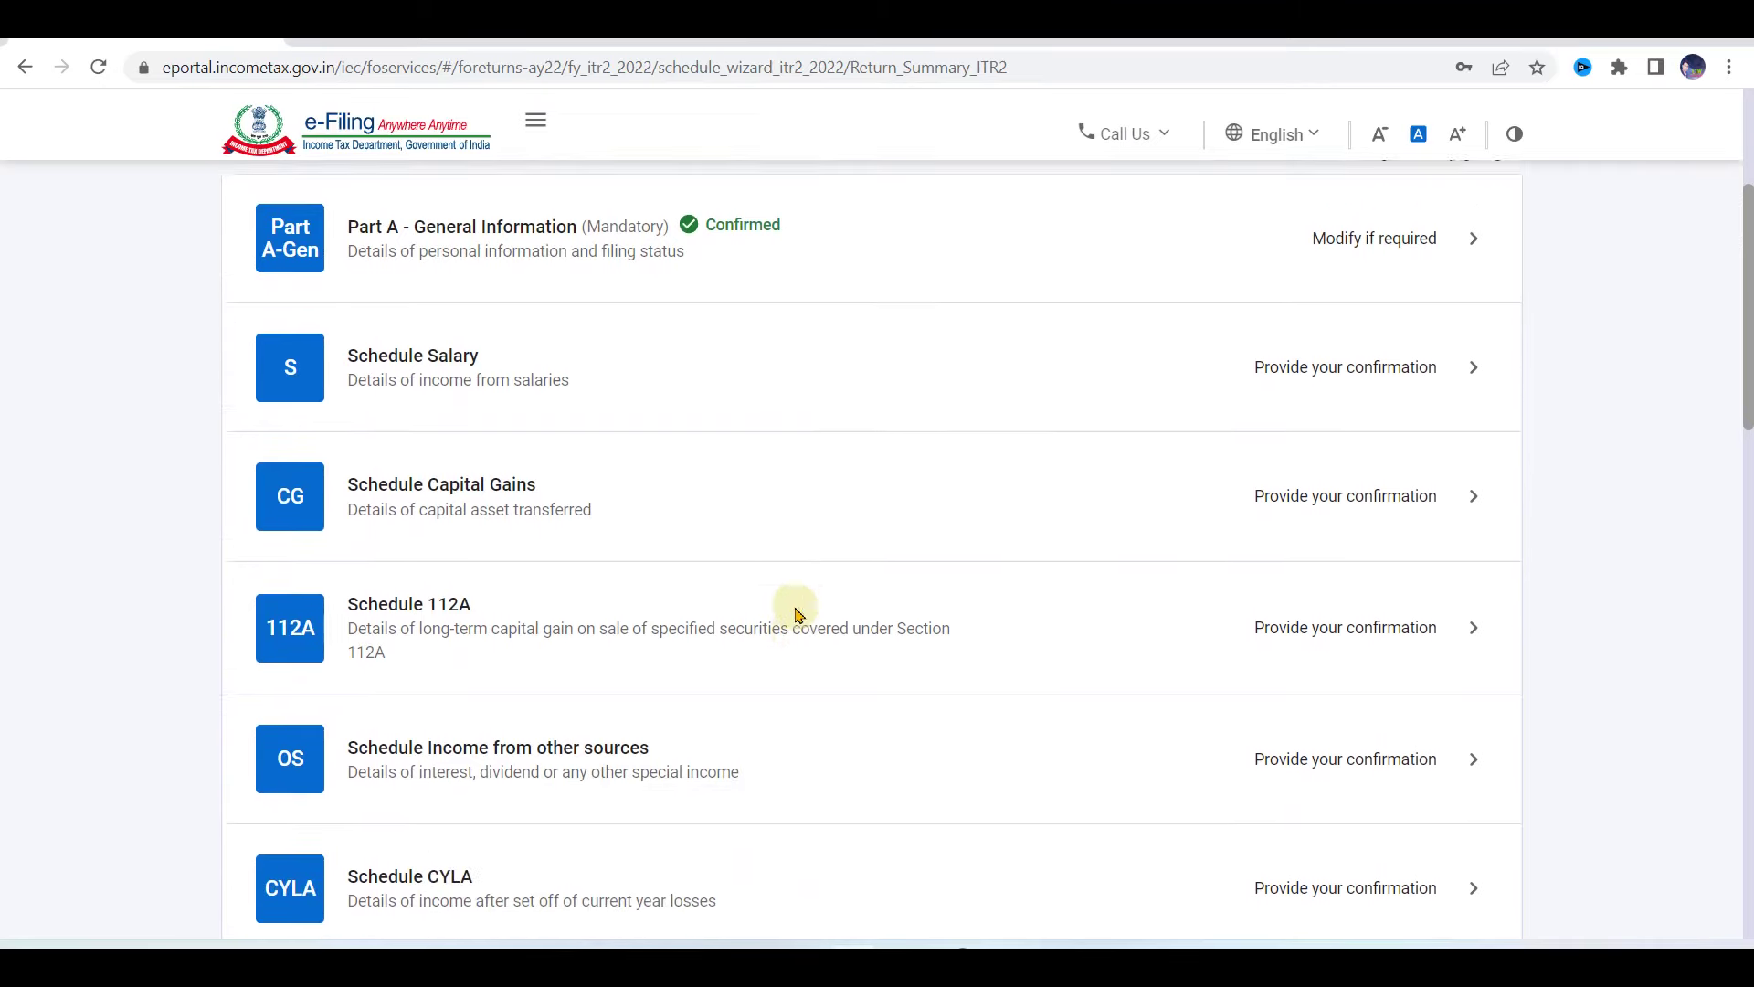
pyautogui.scroll(2, 808, 487)
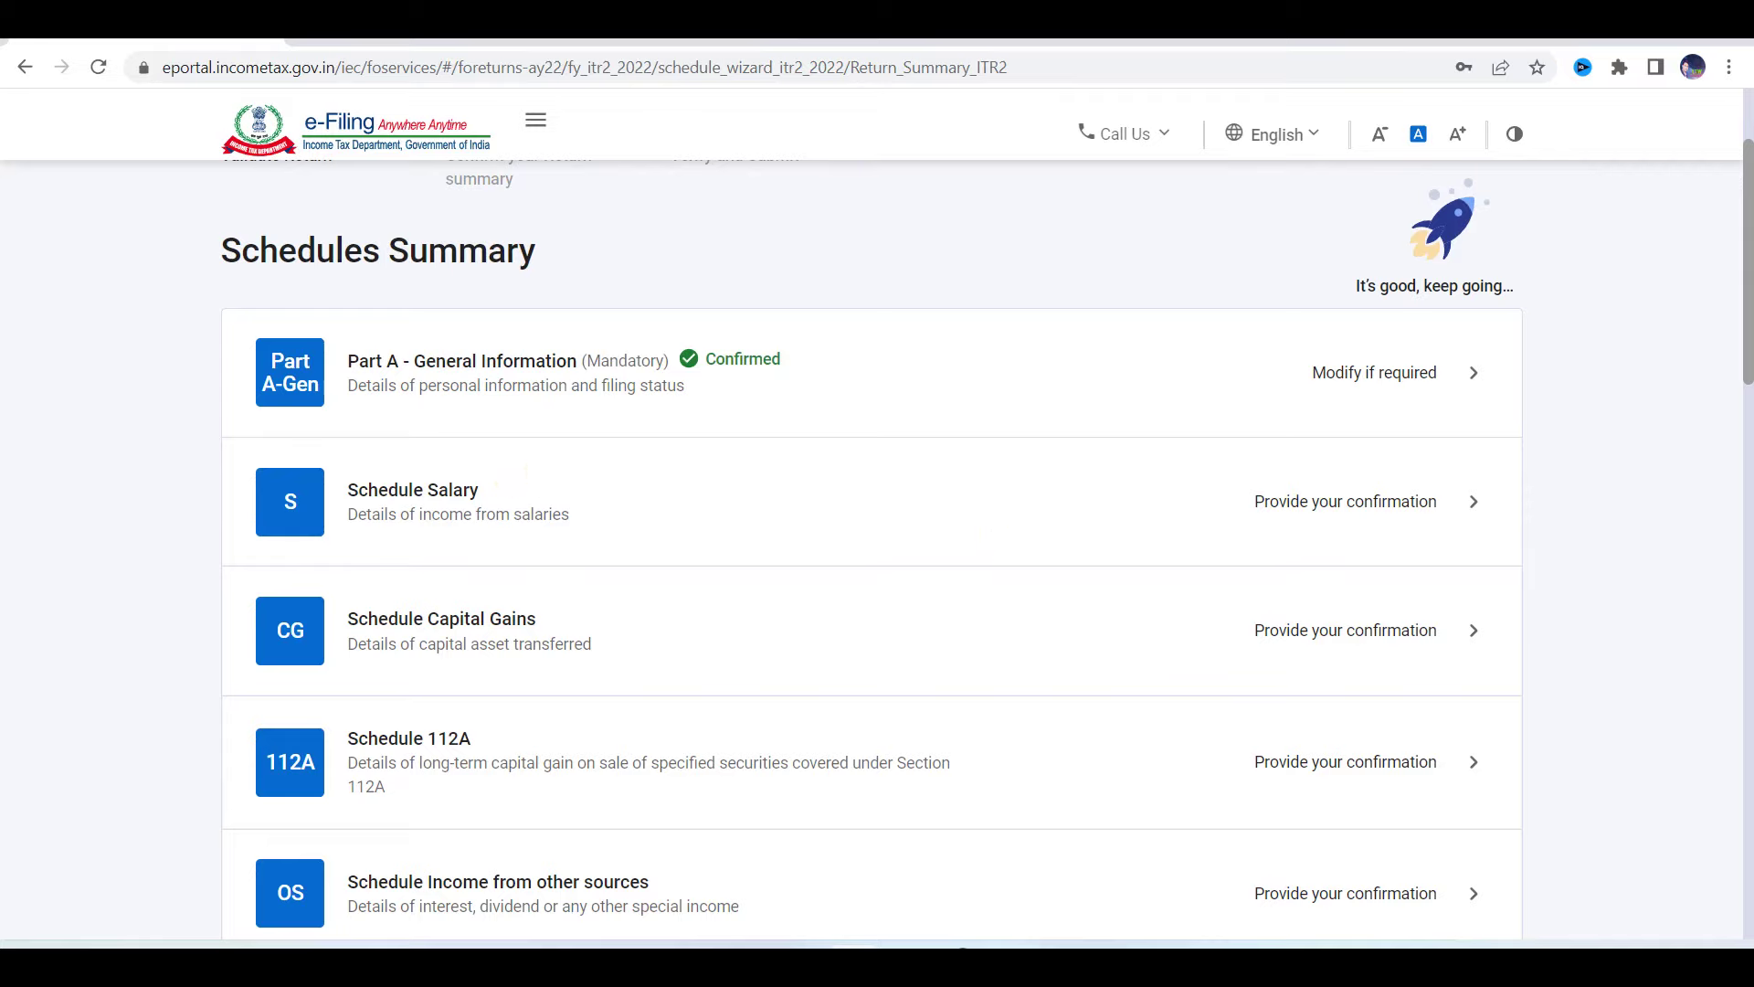
pyautogui.click(1380, 508)
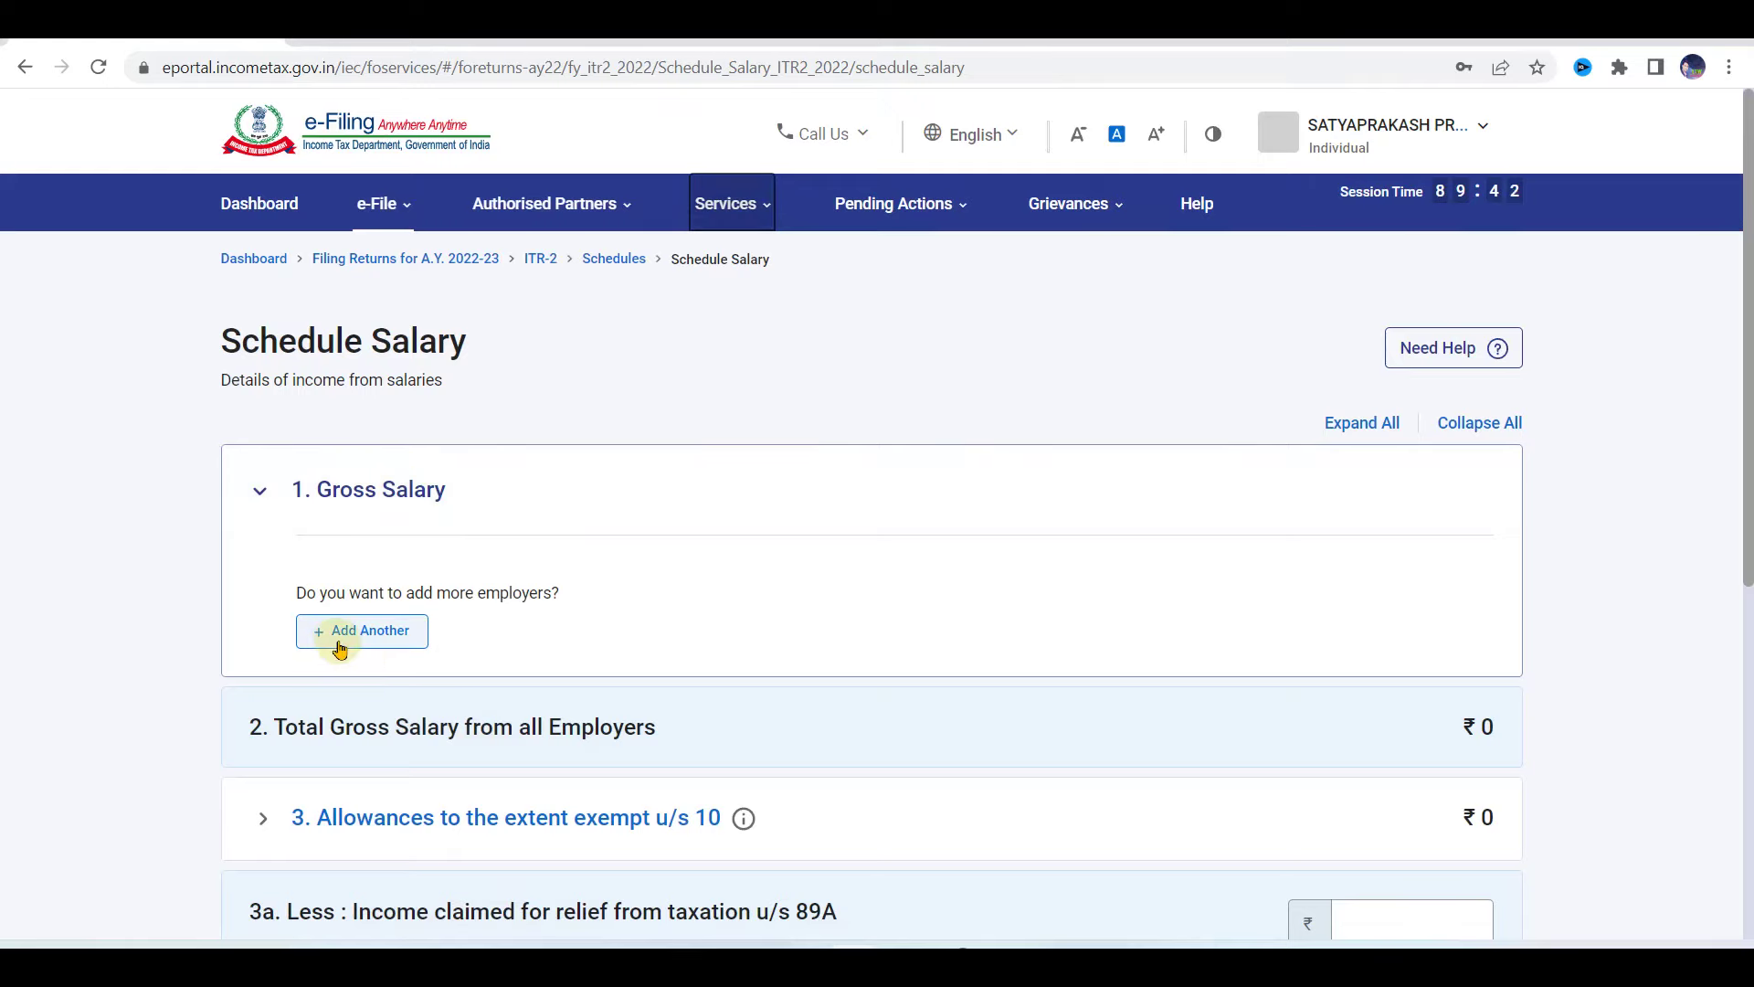
# - Open a new employer entry under Gross Salary and examine the employer detail fields and the Nature of Employer options
pyautogui.click(340, 640)
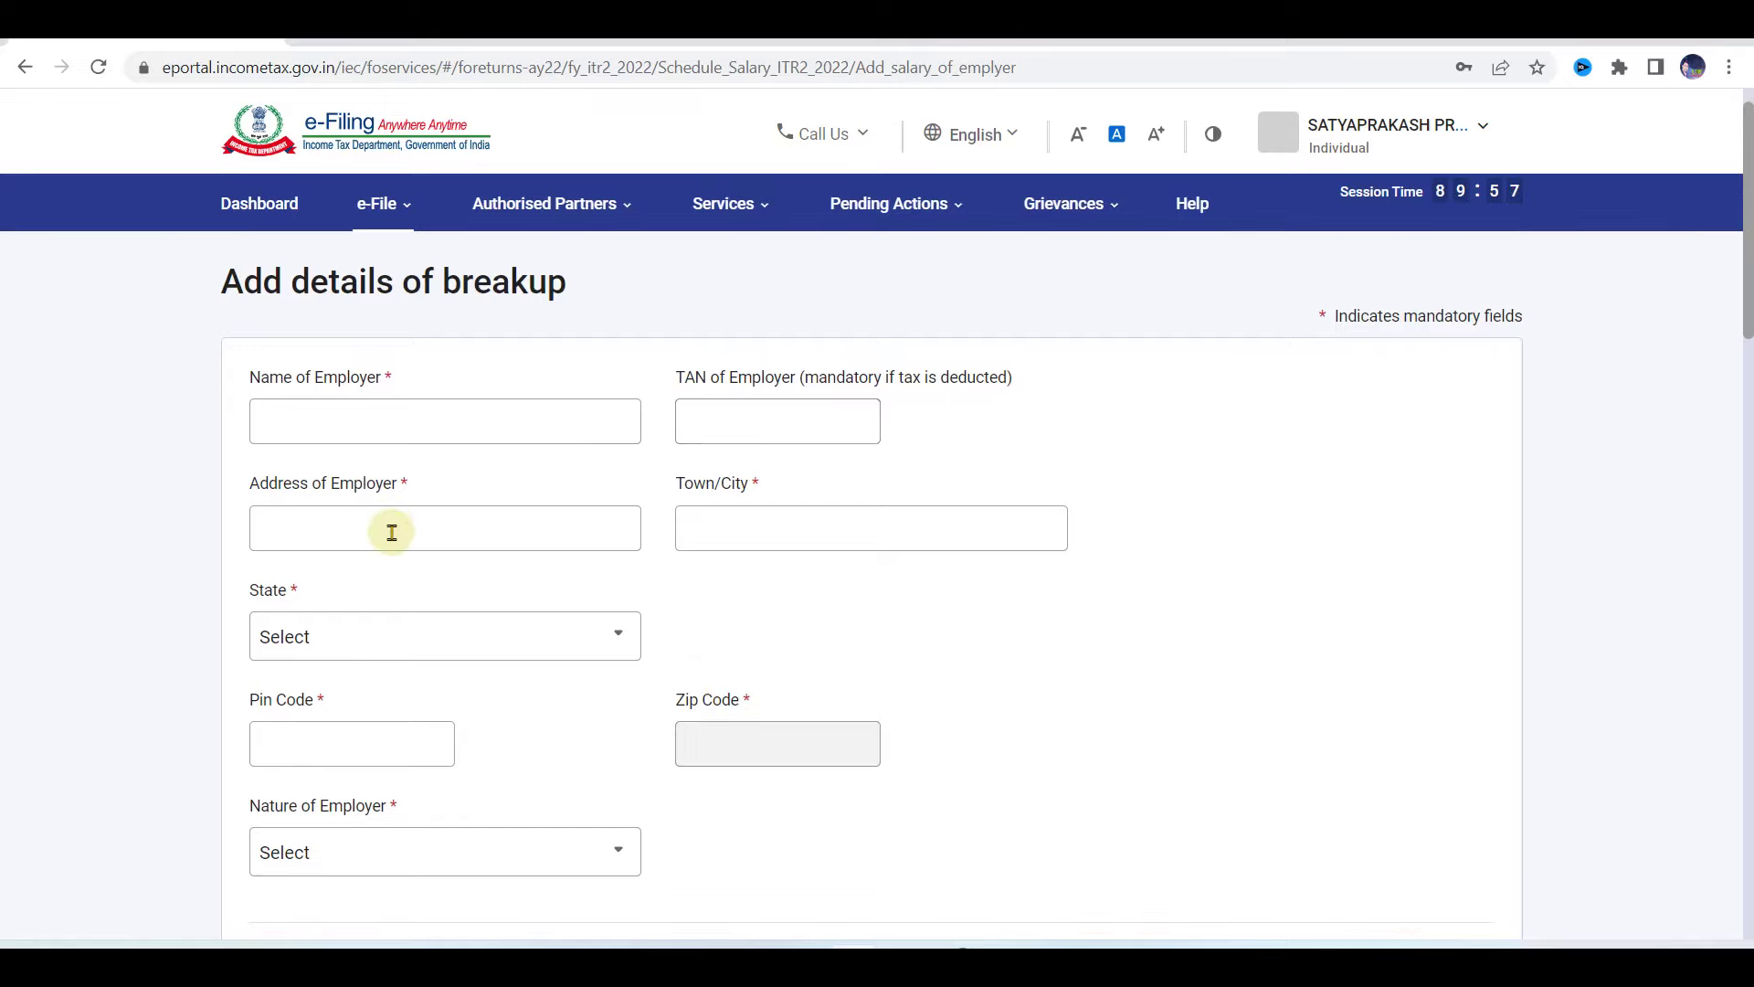
pyautogui.scroll(-3, 403, 644)
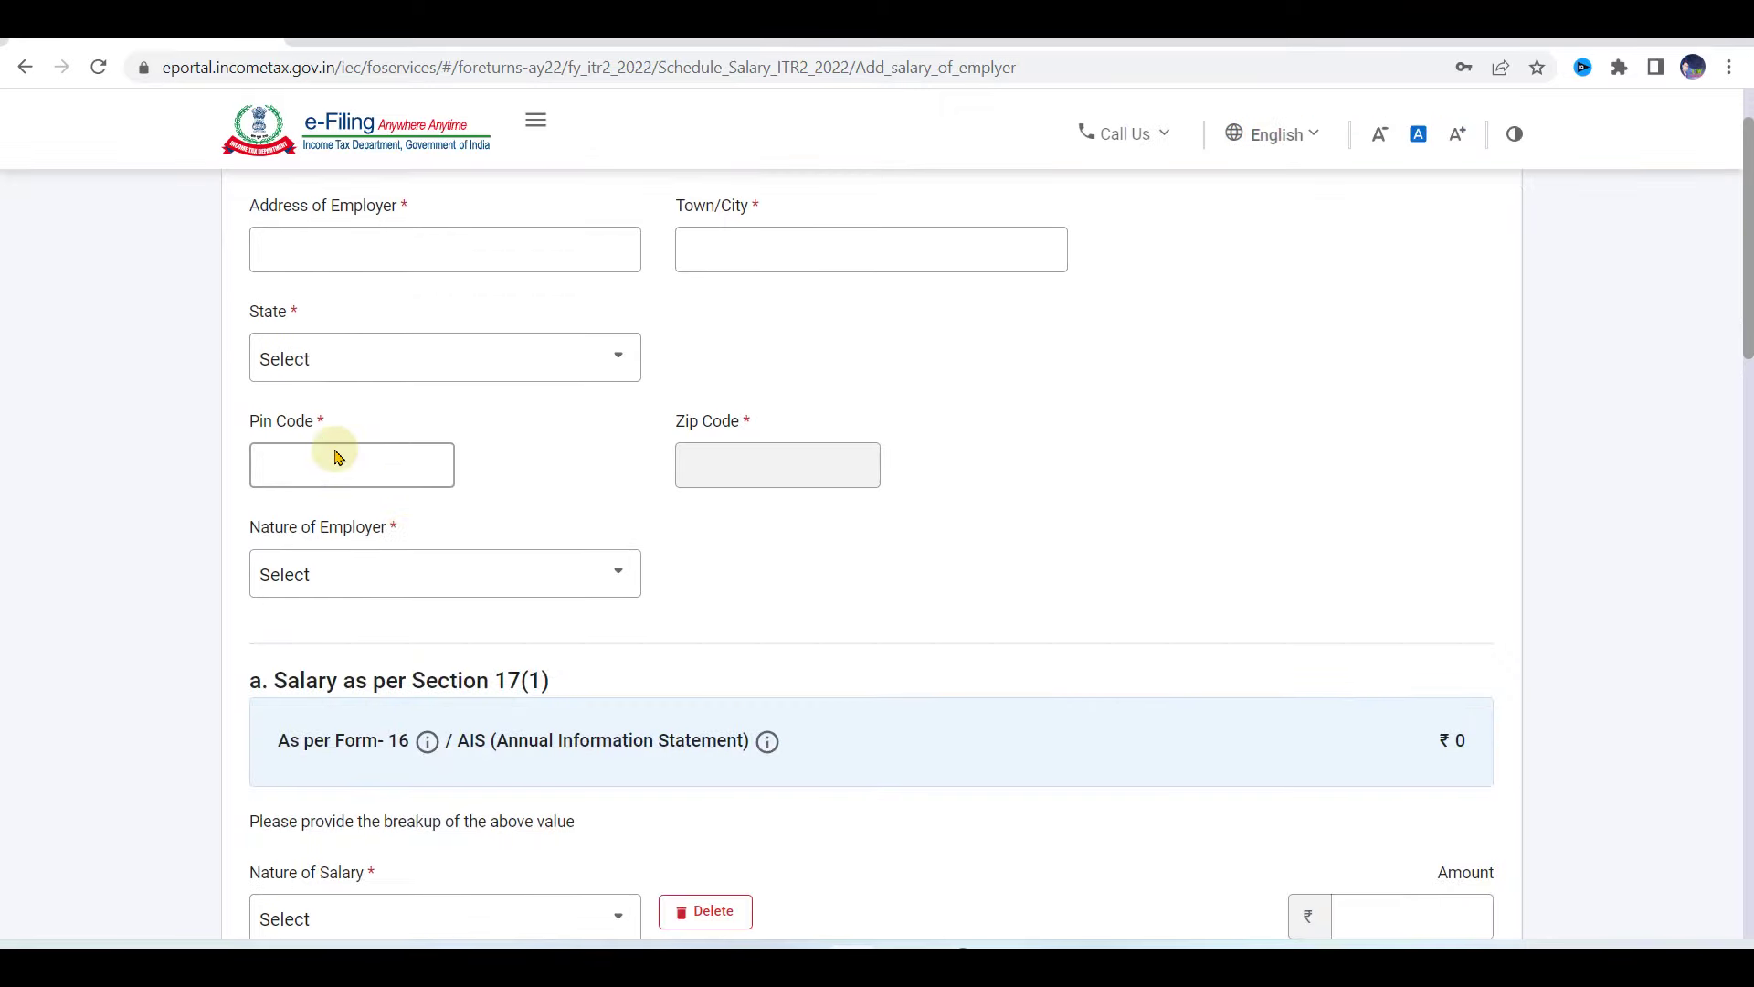
pyautogui.click(430, 530)
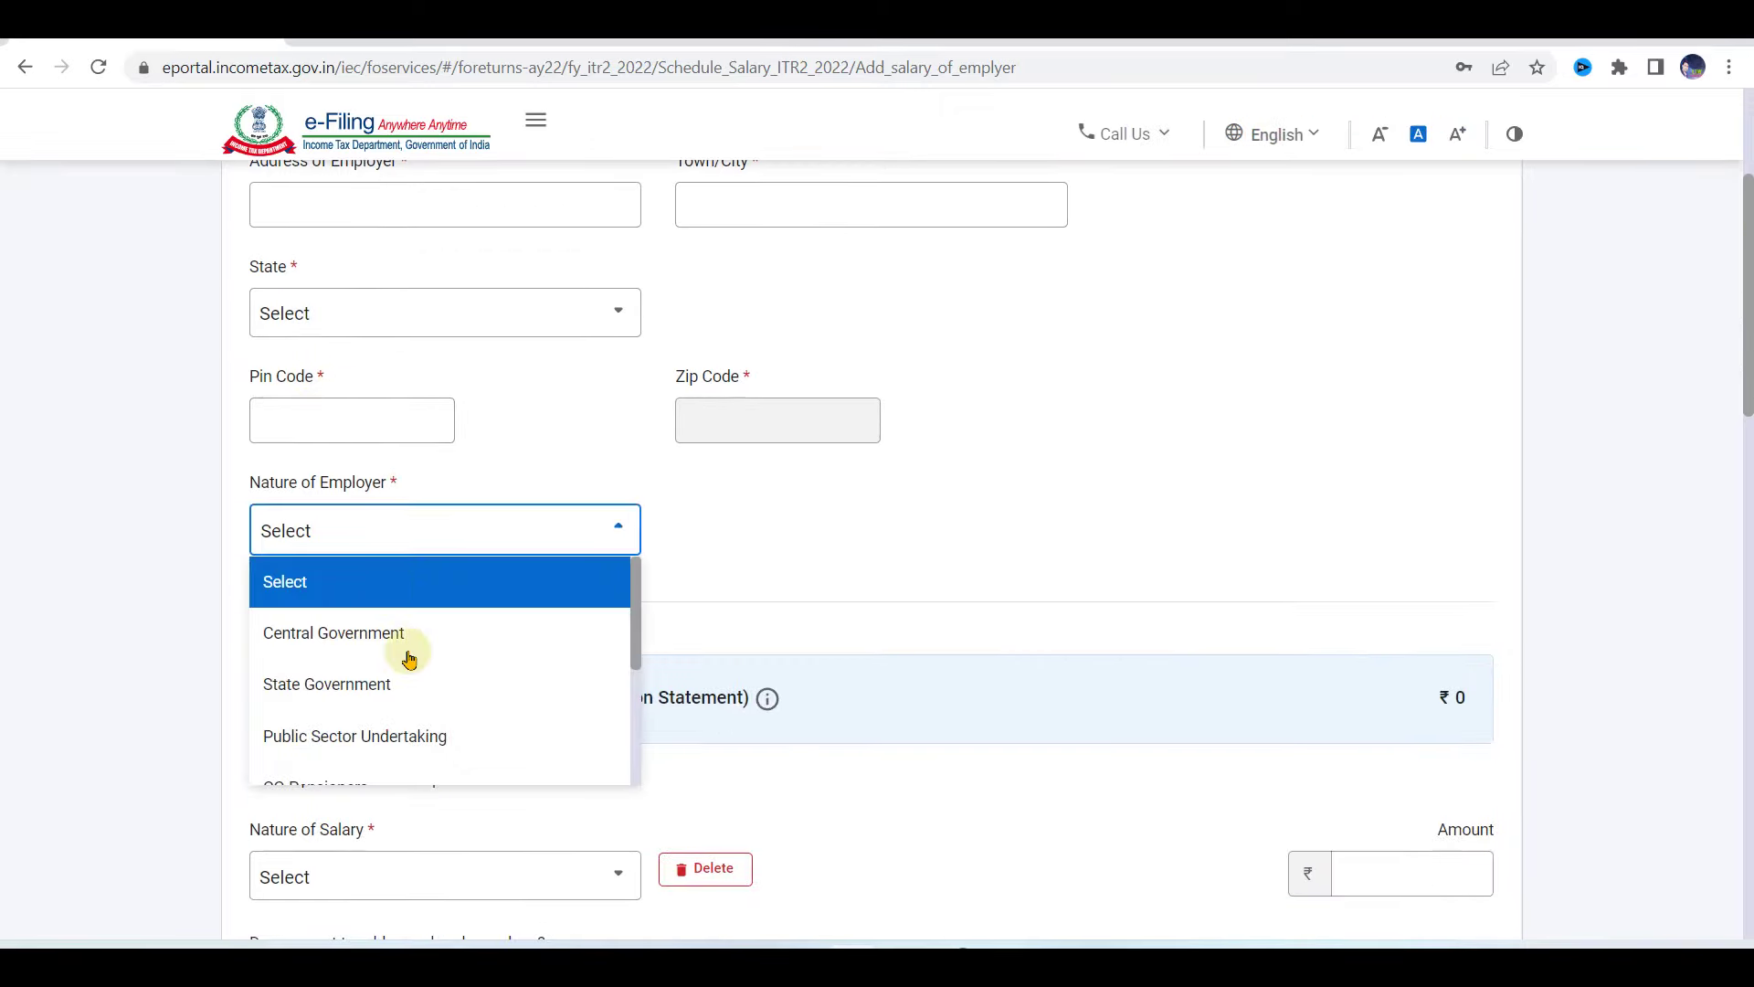
pyautogui.scroll(-5, 407, 692)
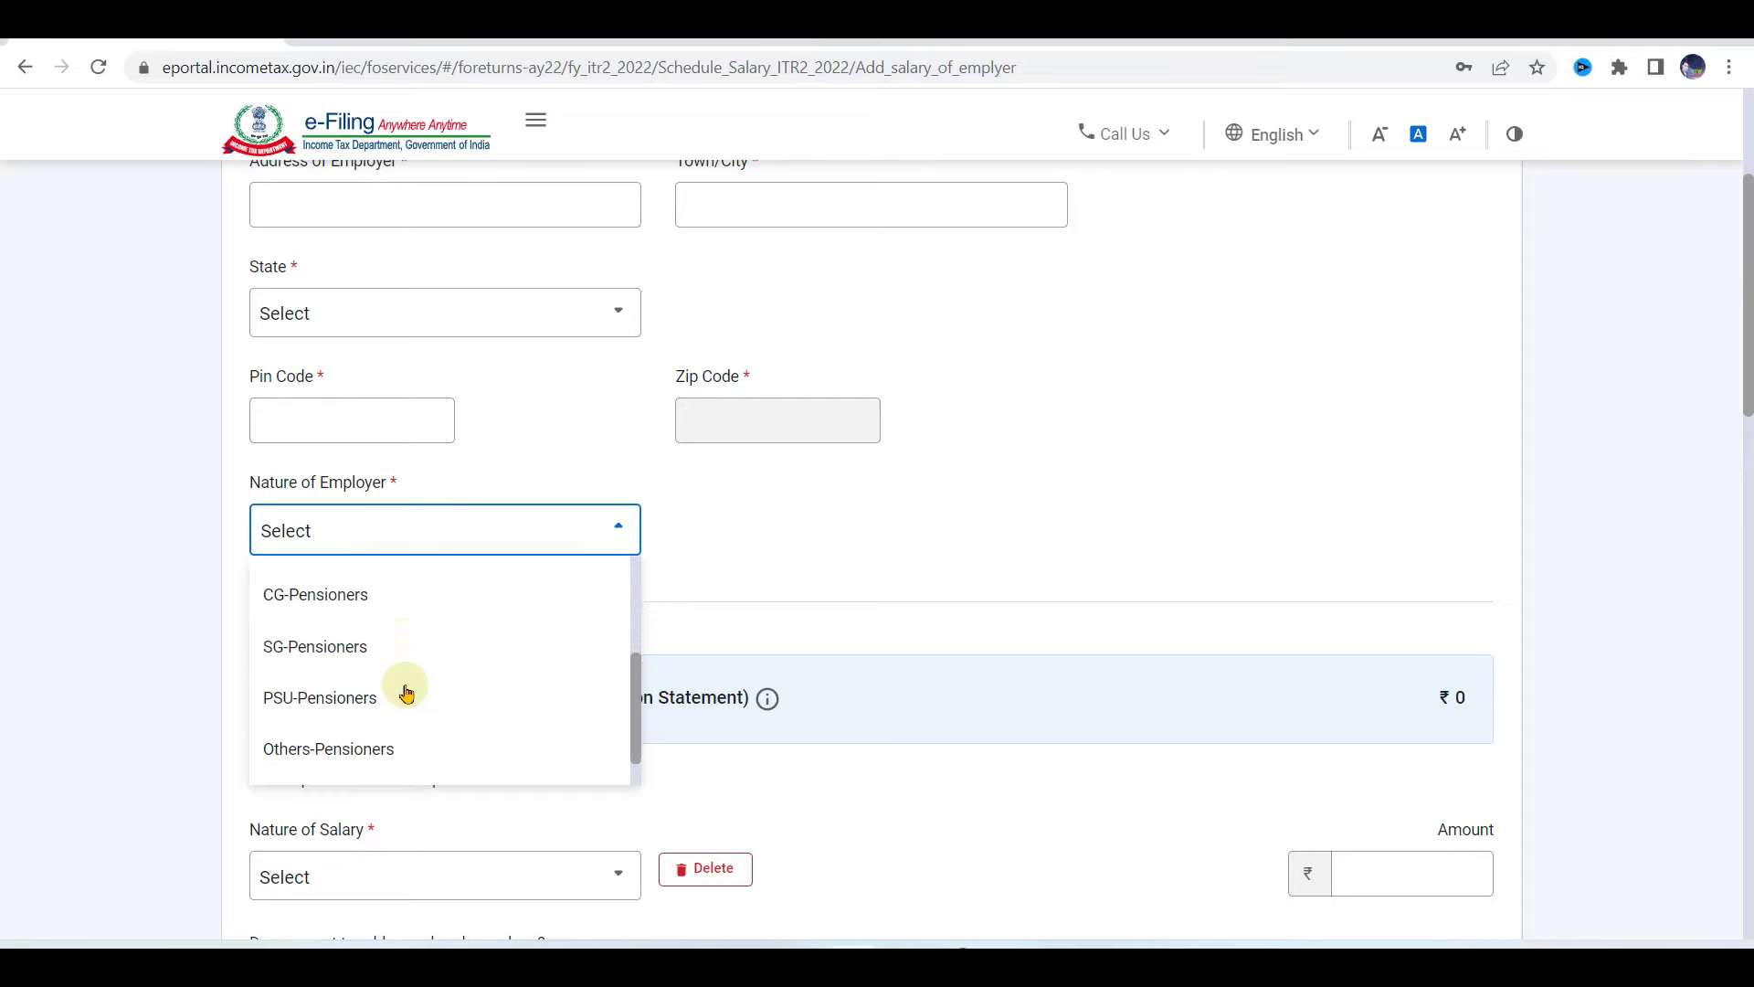
pyautogui.scroll(3, 407, 693)
pyautogui.scroll(2, 407, 693)
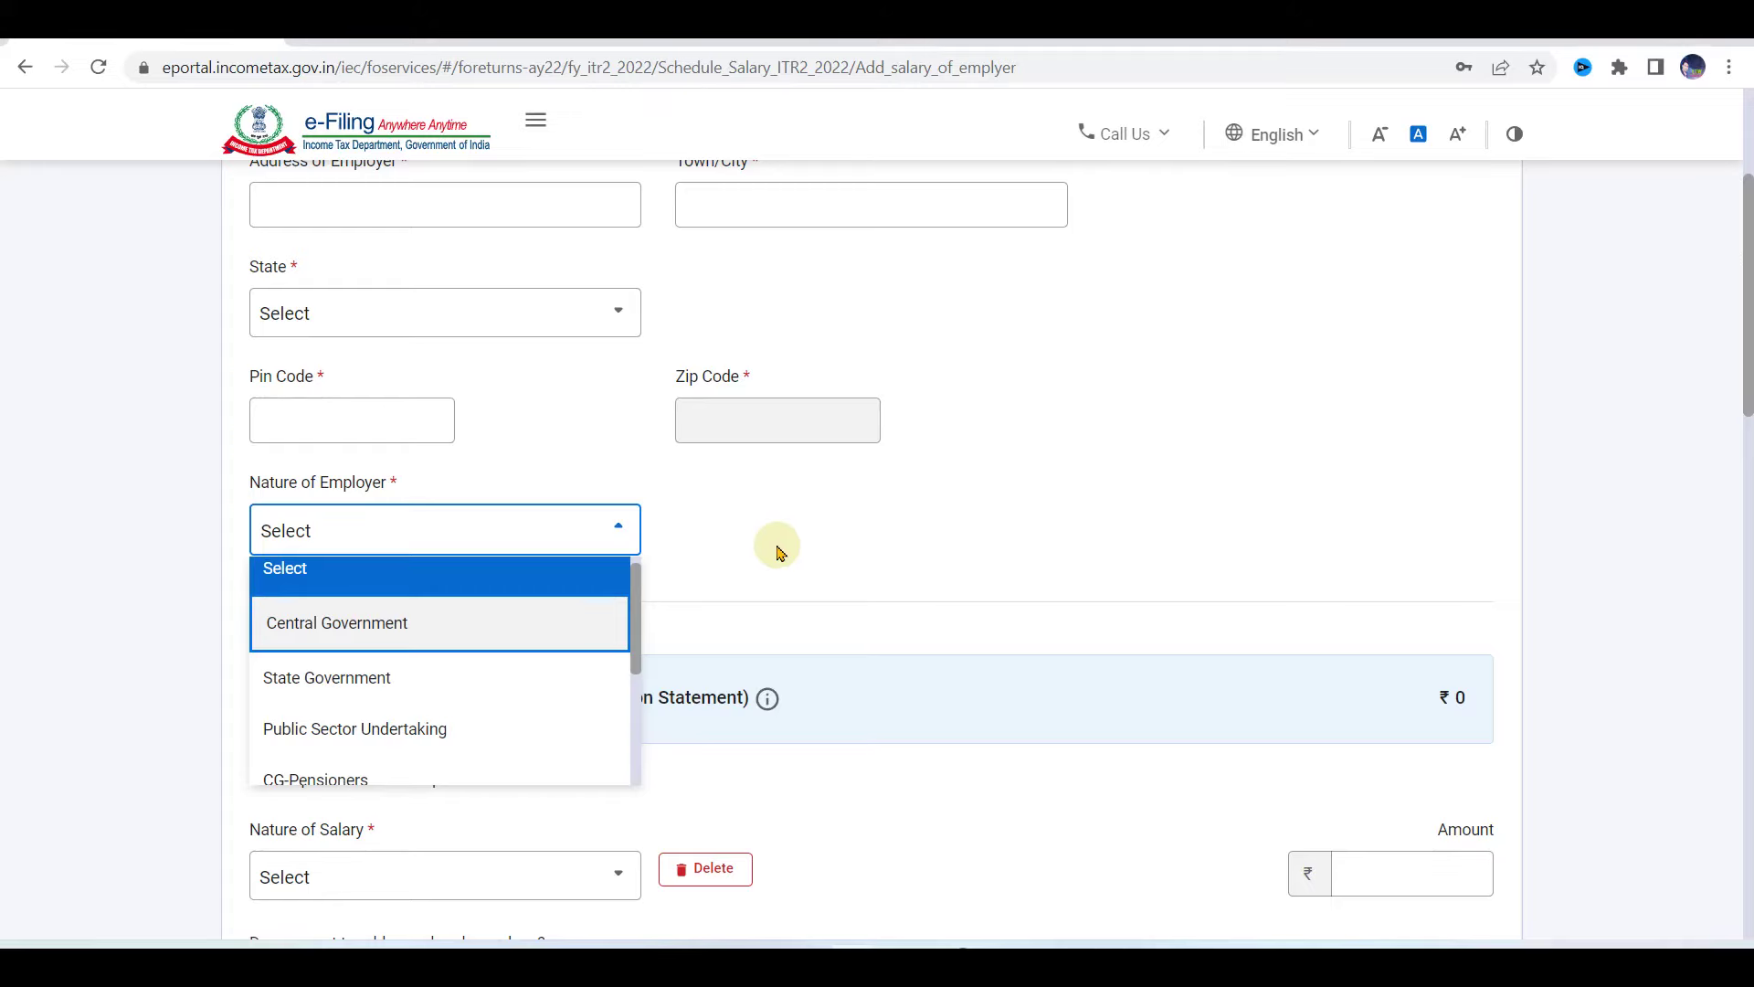
pyautogui.scroll(-3, 777, 551)
pyautogui.click(785, 276)
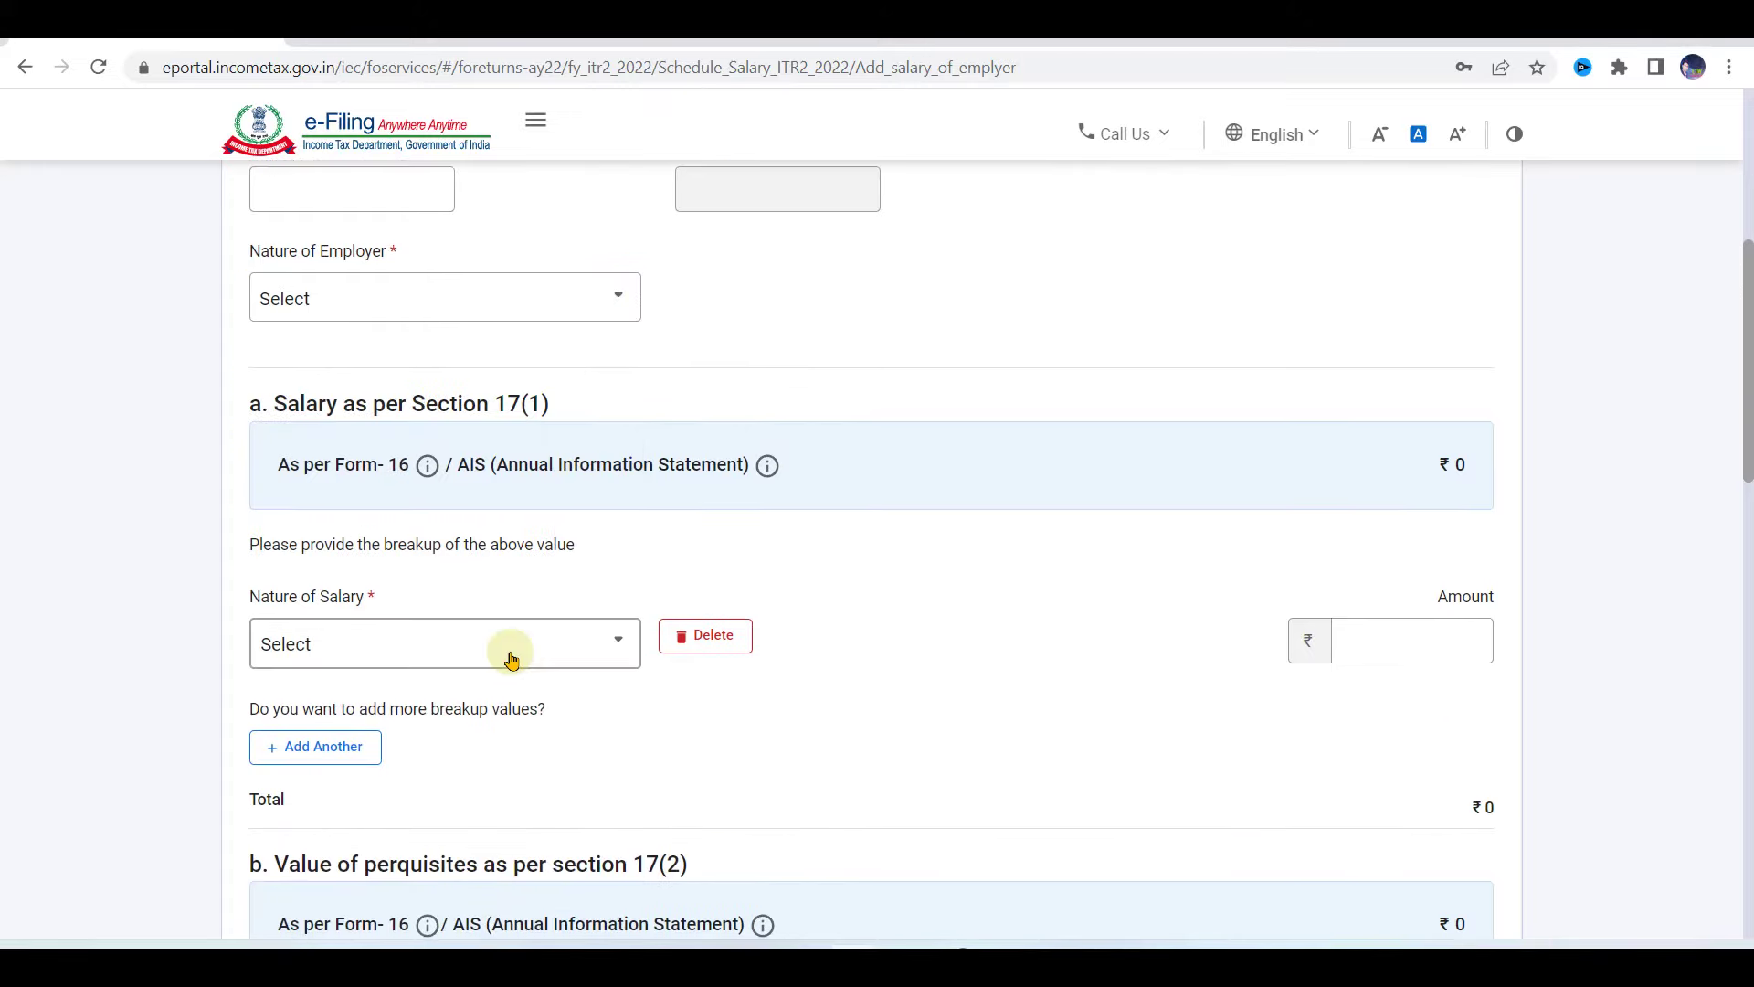
# - Under Salary as per Section 17(1), set the nature of salary to Basic salary and add a second breakup row
pyautogui.click(457, 651)
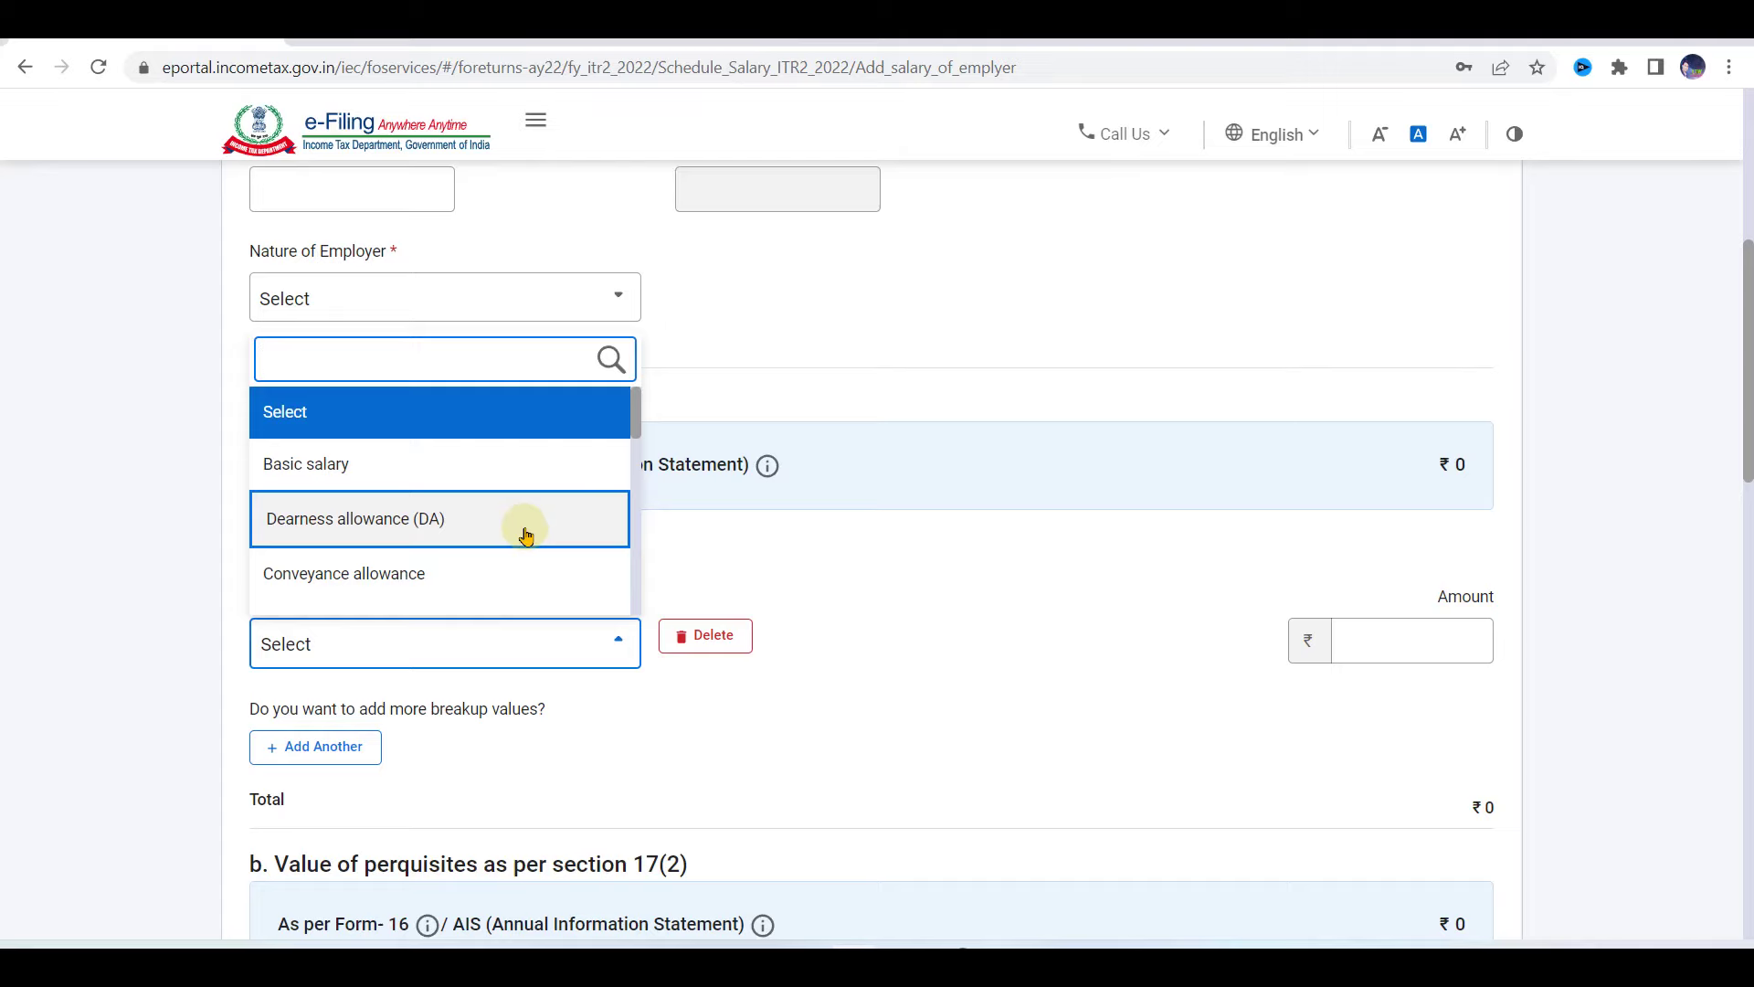
pyautogui.click(405, 459)
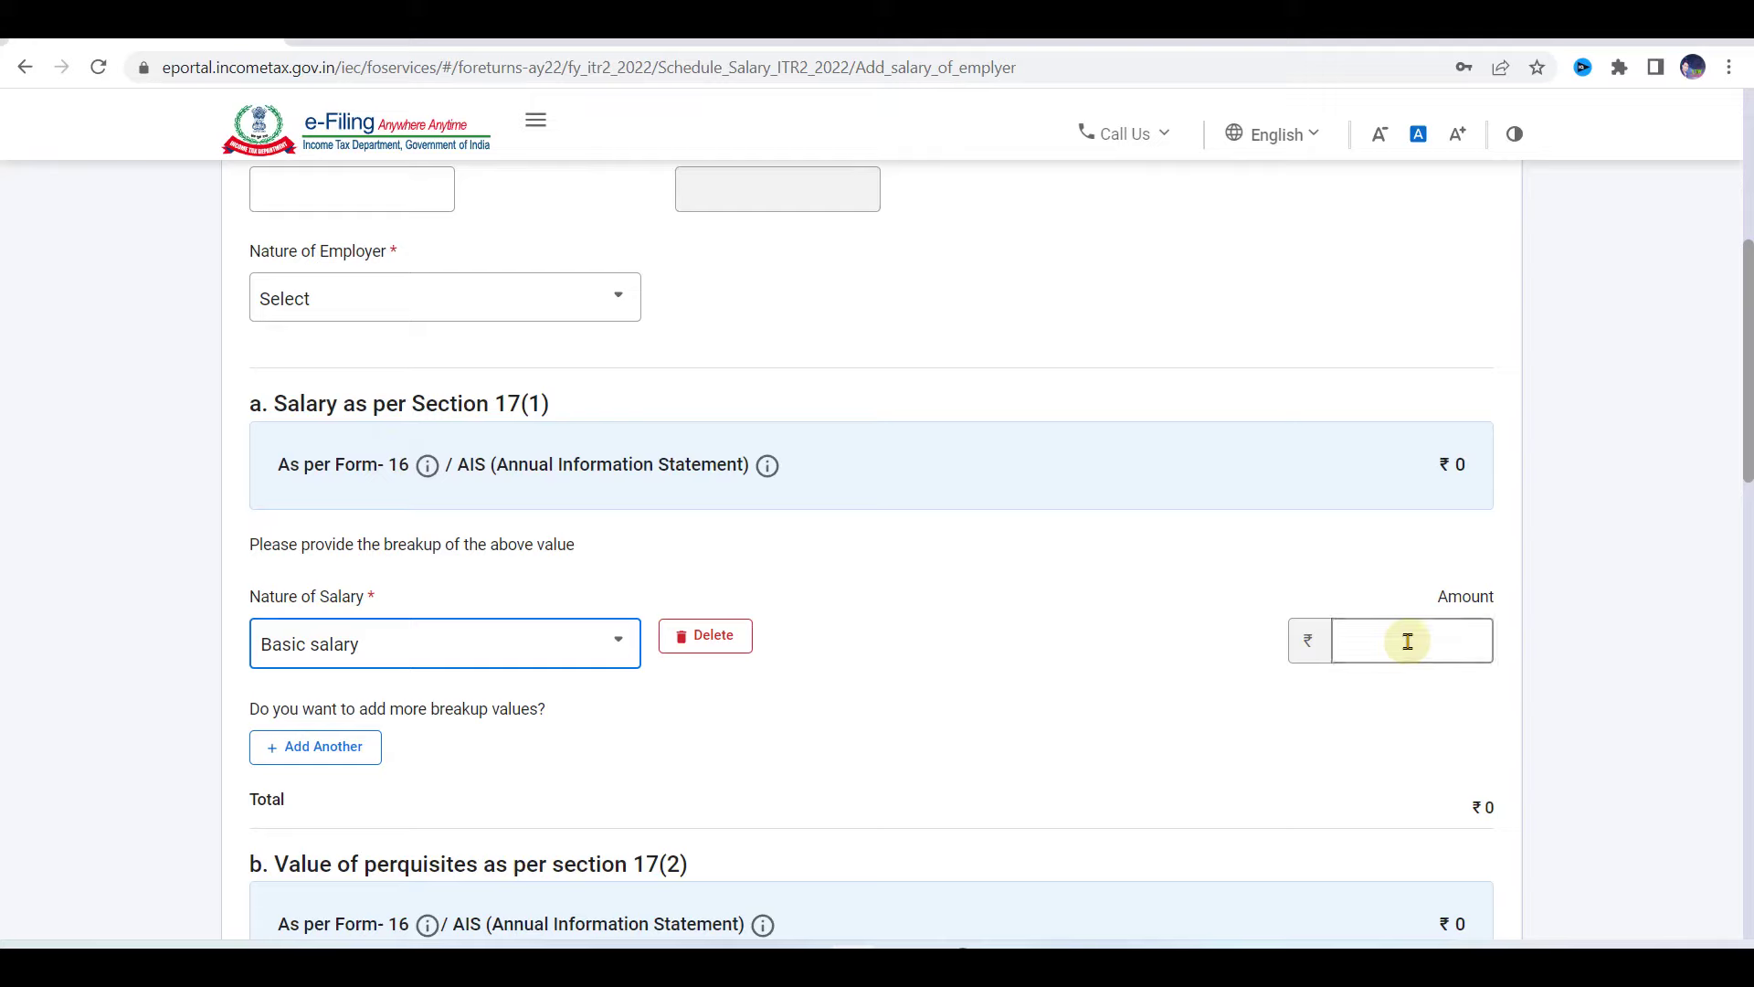
pyautogui.click(323, 748)
pyautogui.click(498, 738)
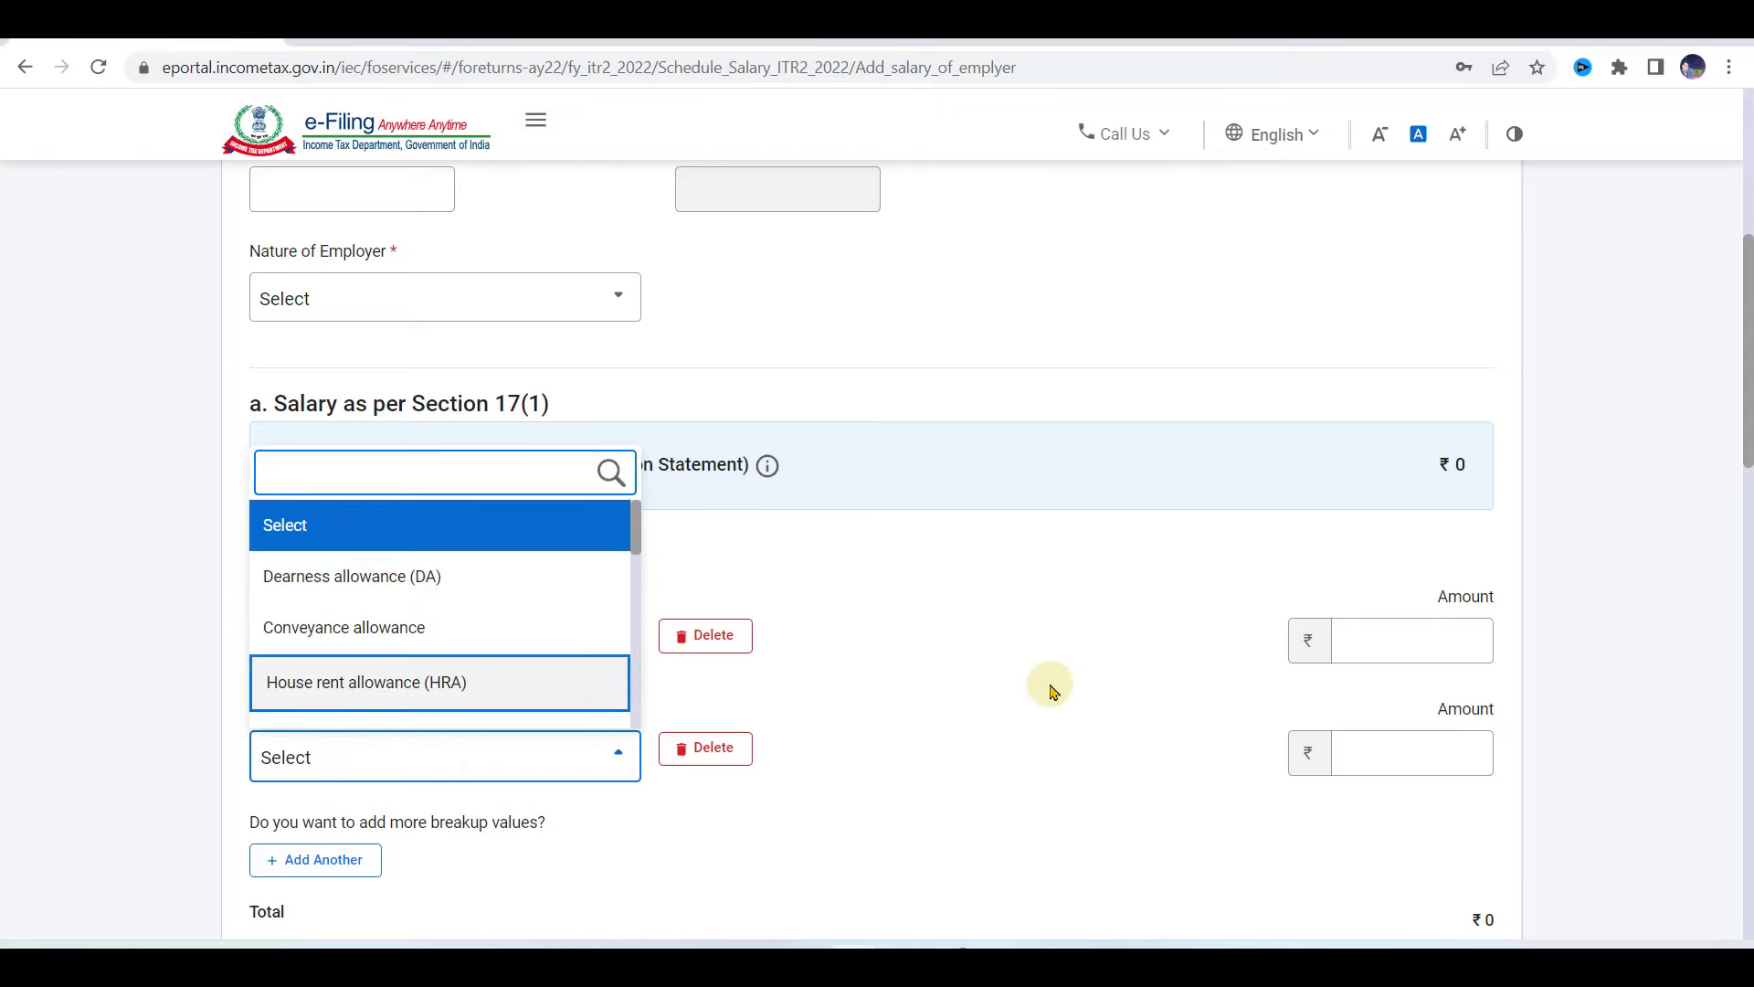
pyautogui.scroll(-2, 1050, 692)
pyautogui.click(1016, 426)
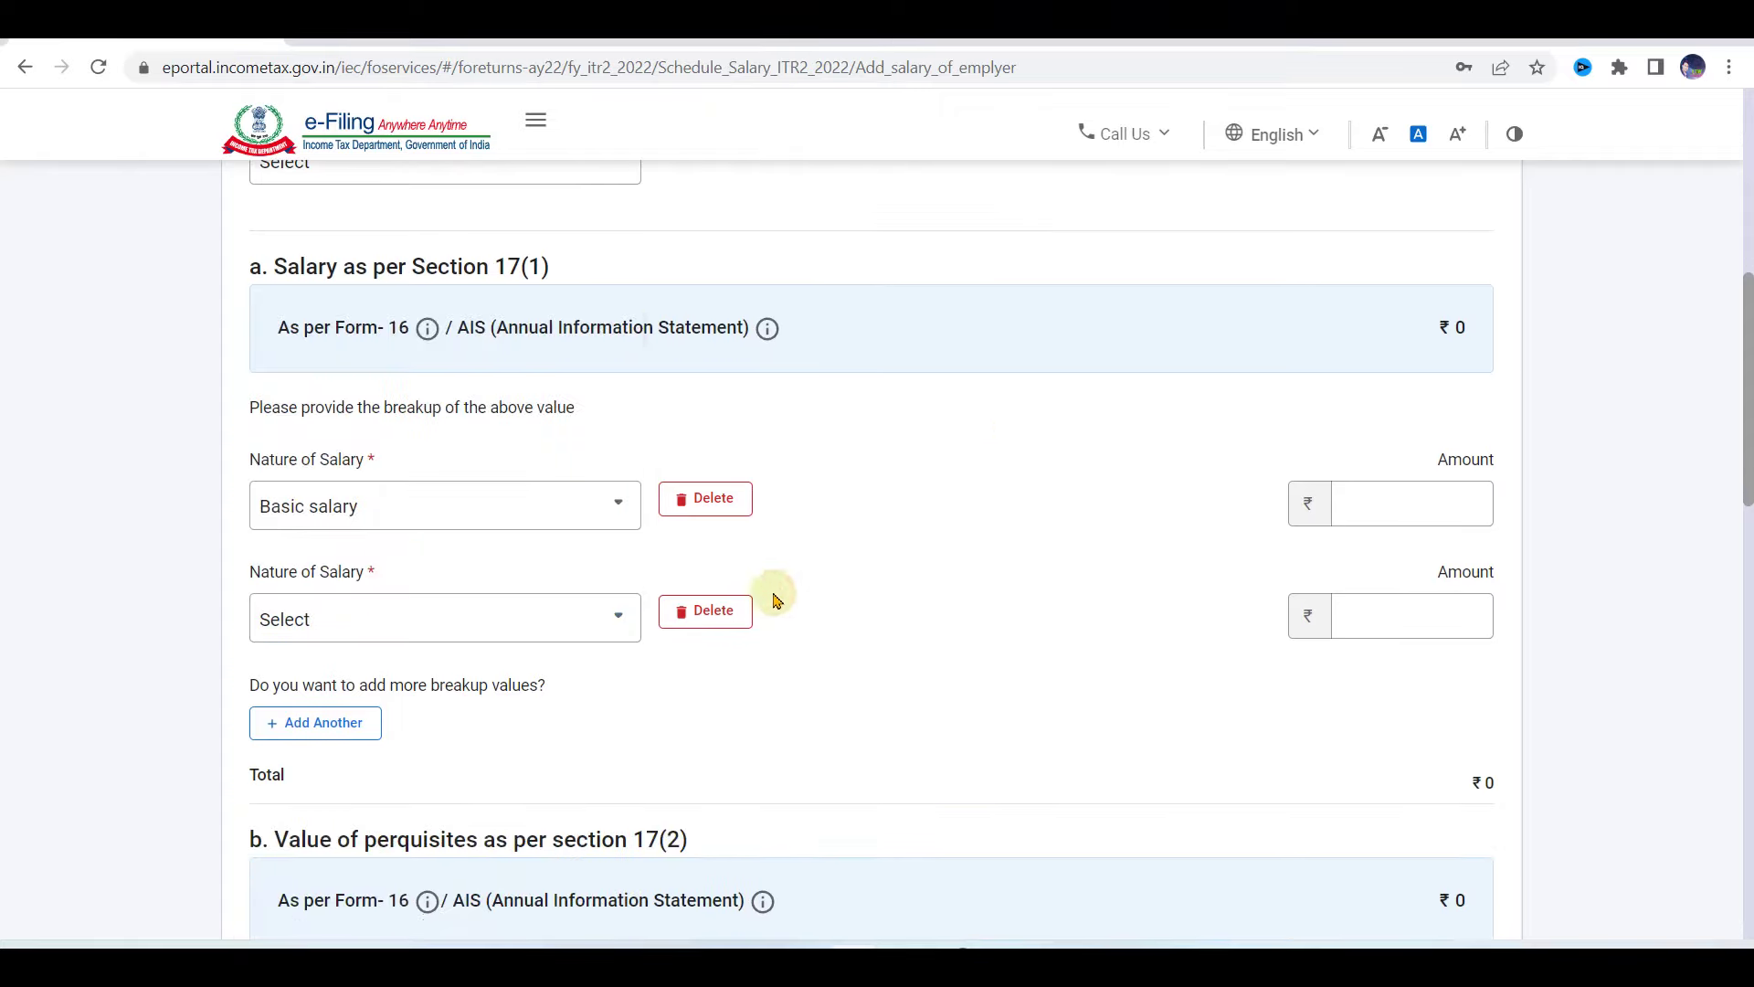
# - Examine the Nature of Perquisites options under Value of perquisites as per section 17(2)
pyautogui.scroll(-1, 1128, 712)
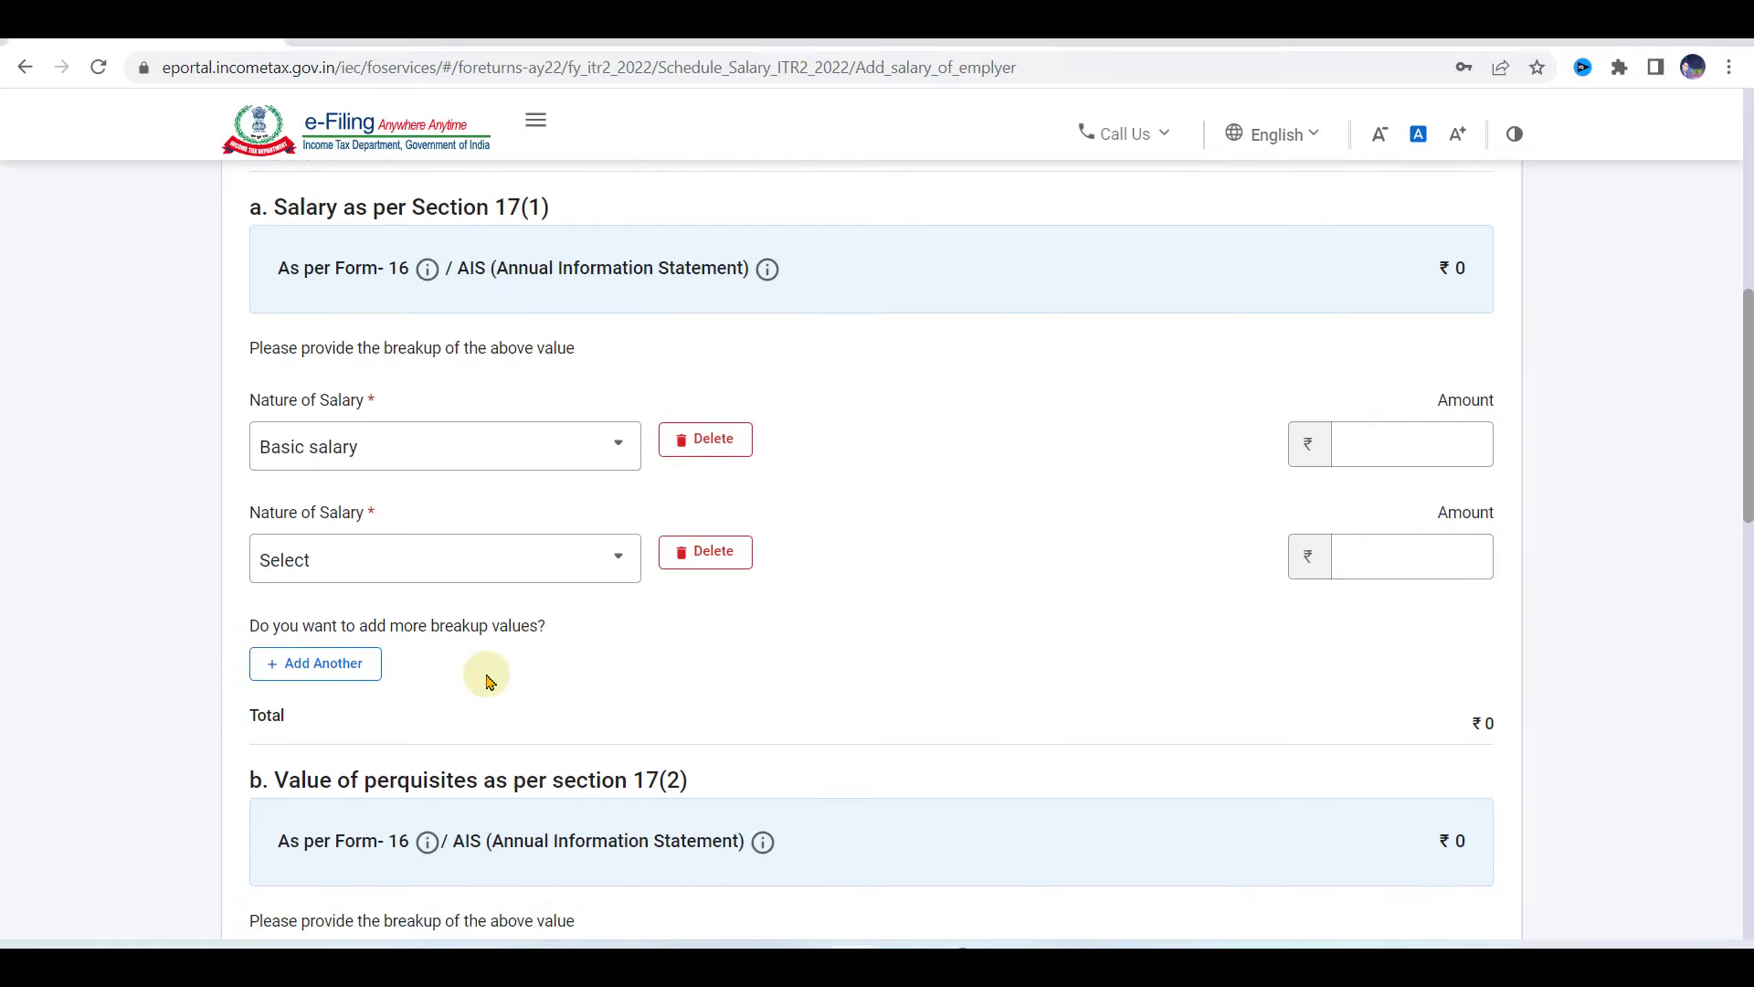
pyautogui.scroll(-3, 345, 669)
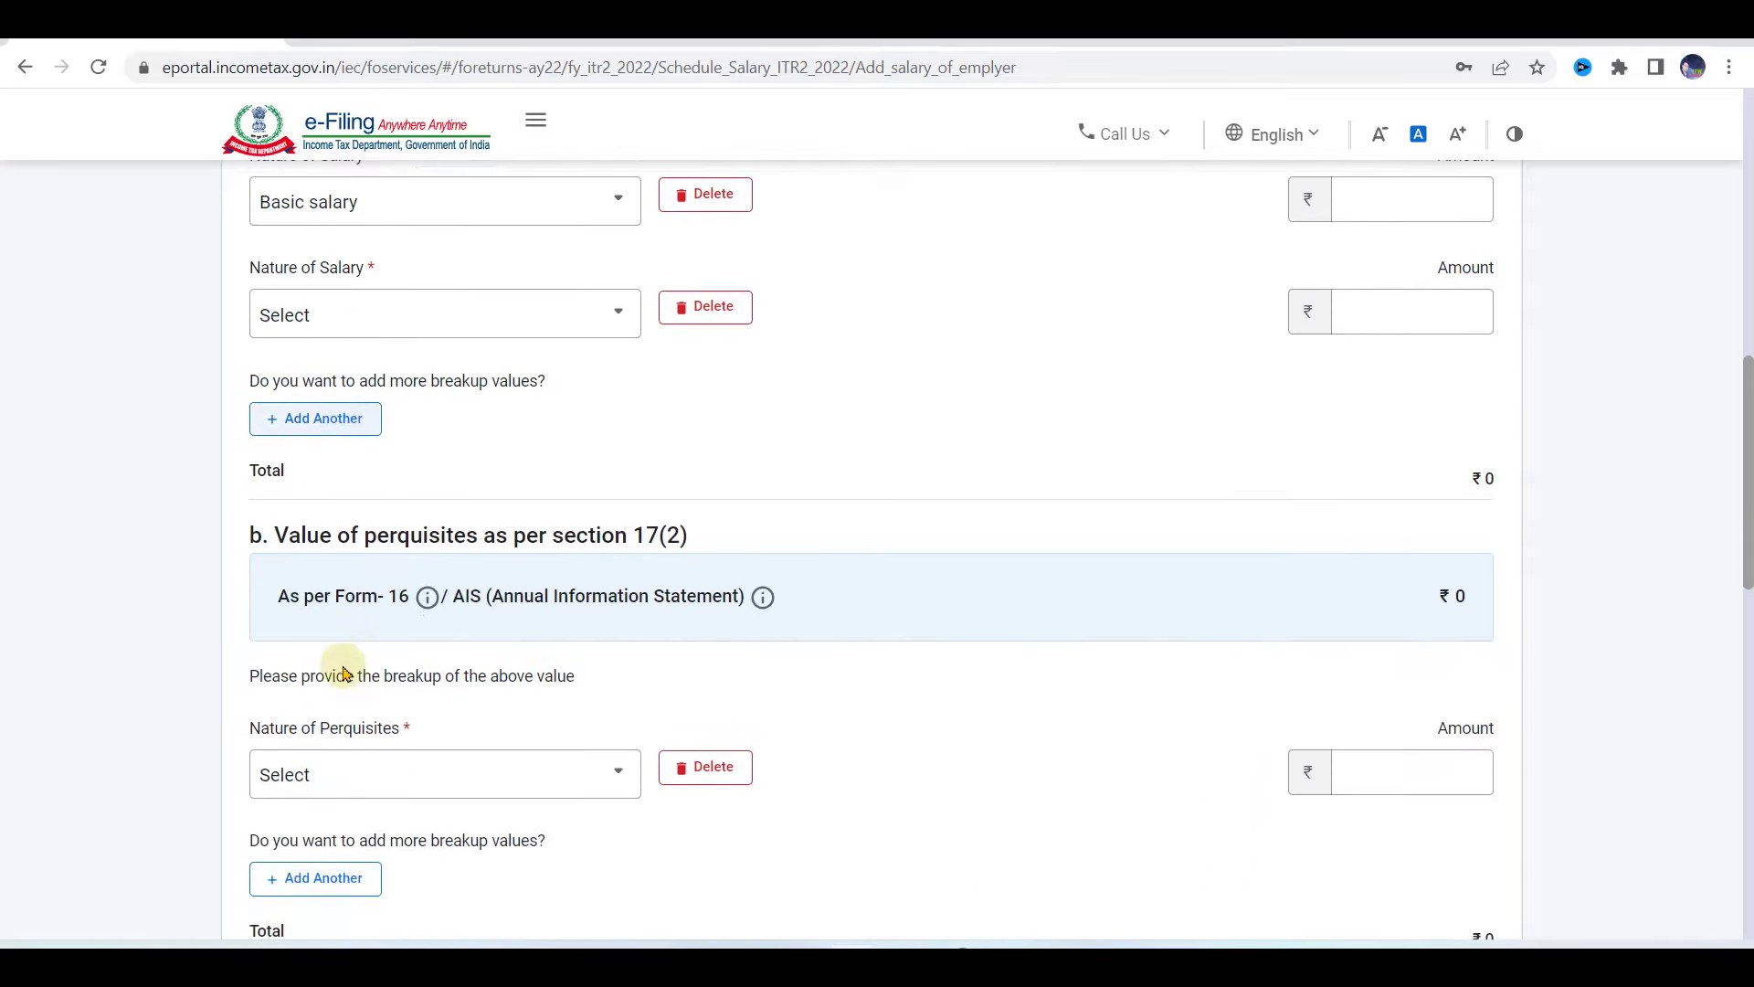
pyautogui.scroll(-2, 344, 672)
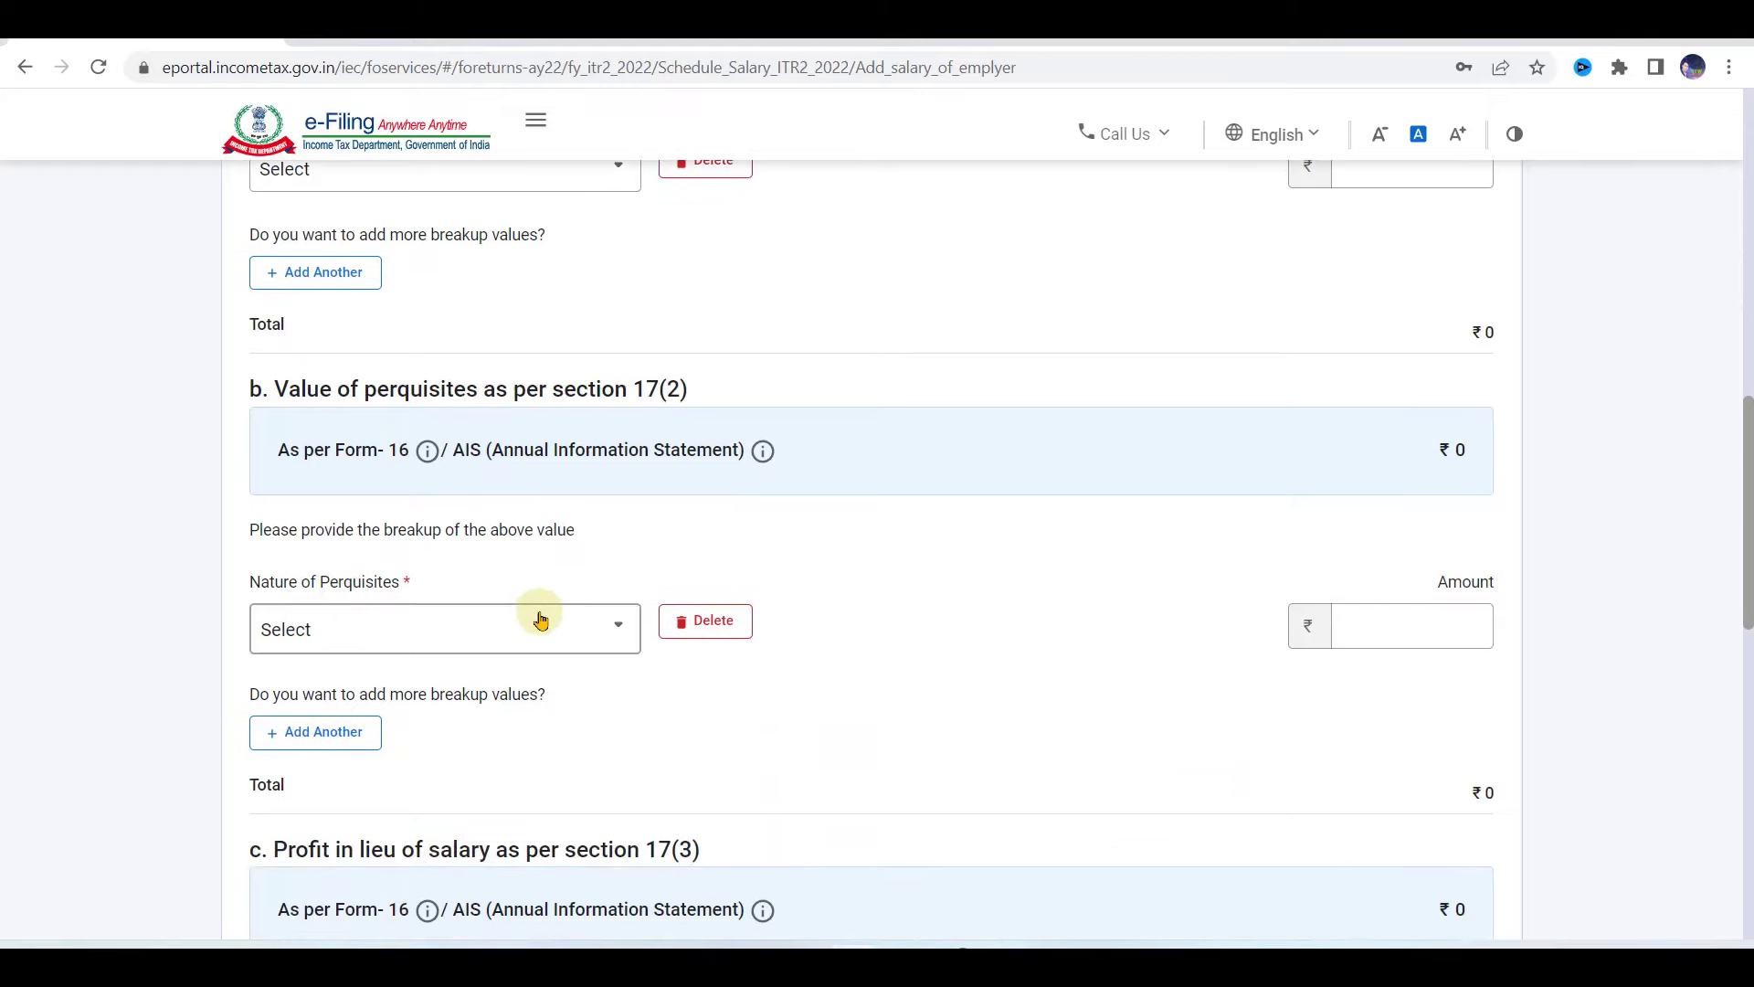
pyautogui.click(541, 619)
pyautogui.scroll(-2, 475, 837)
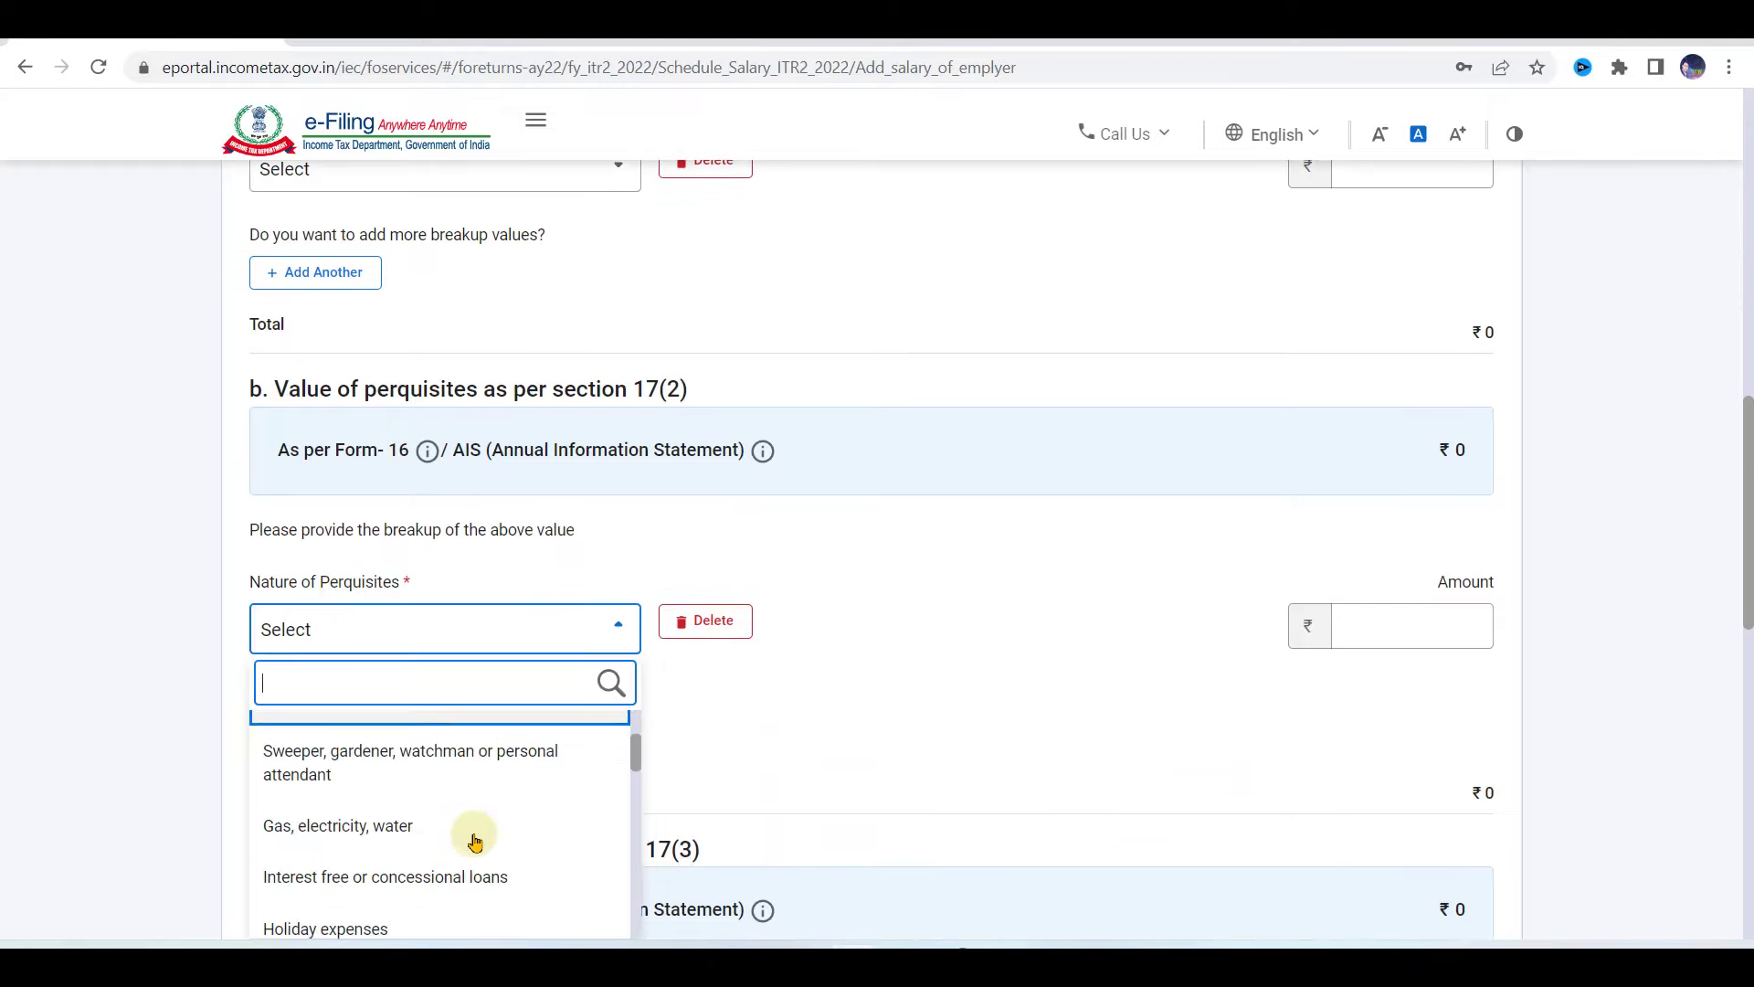
pyautogui.scroll(2, 474, 836)
pyautogui.click(925, 548)
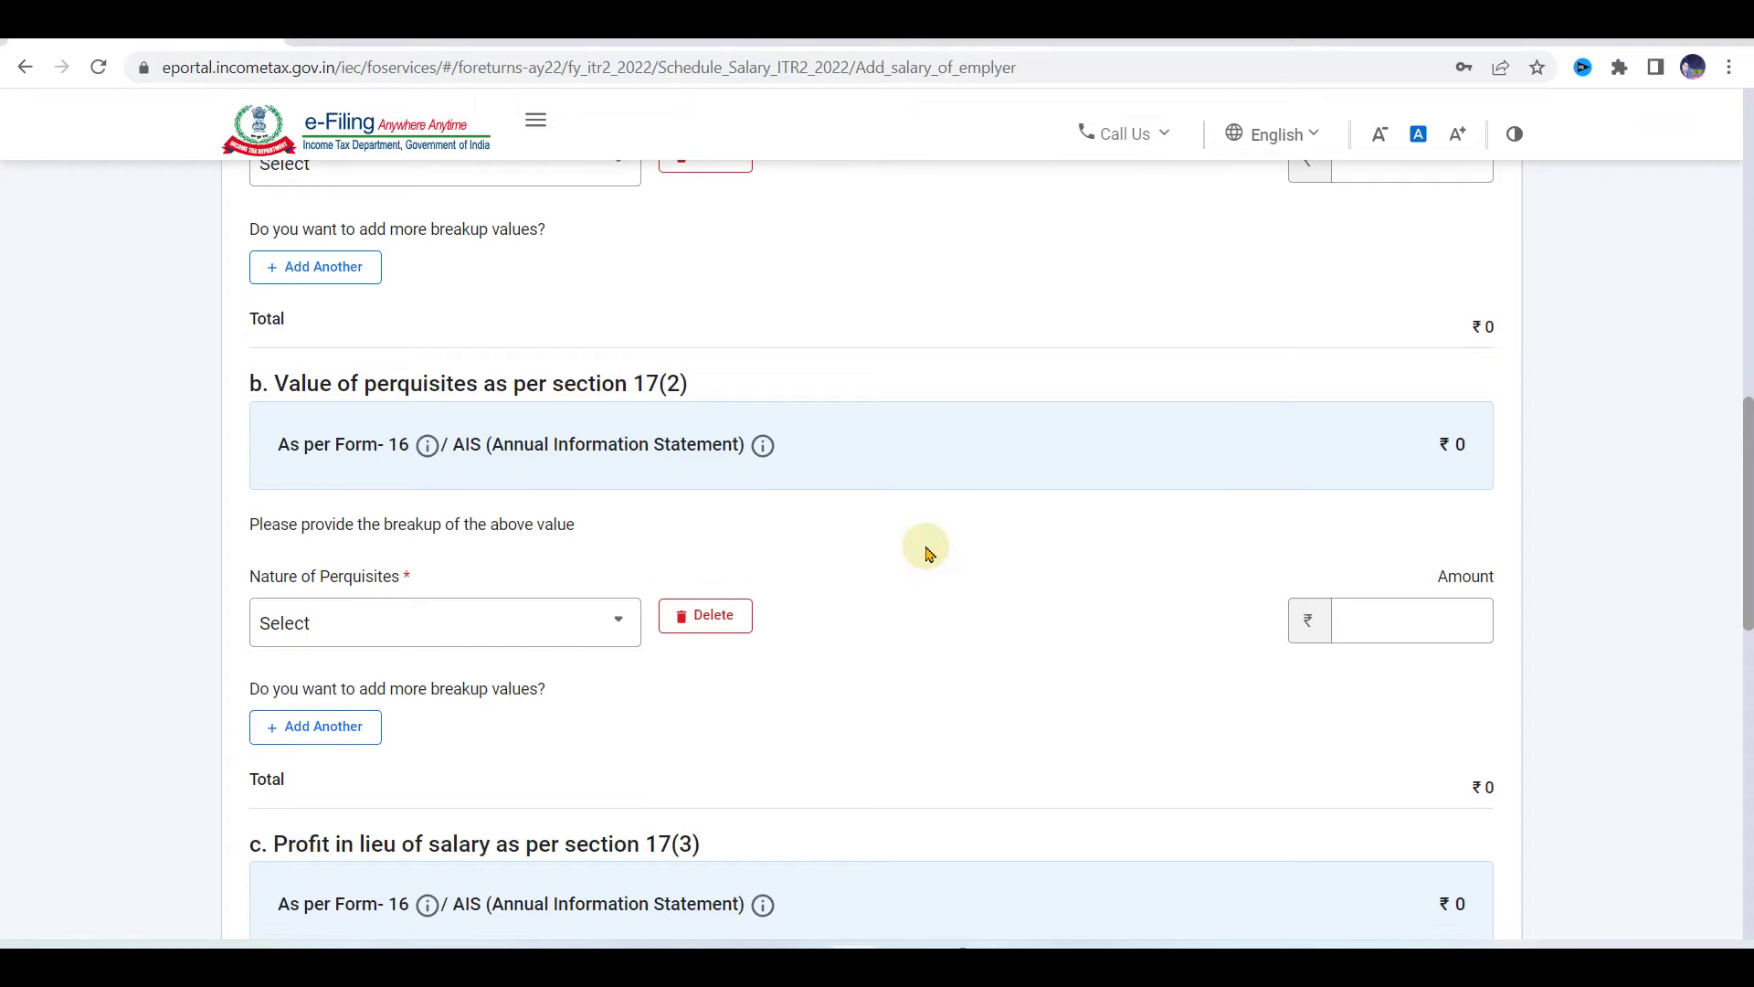
# - Examine the Nature of Profit in lieu of salary options under section 17(3)
pyautogui.scroll(-5, 927, 554)
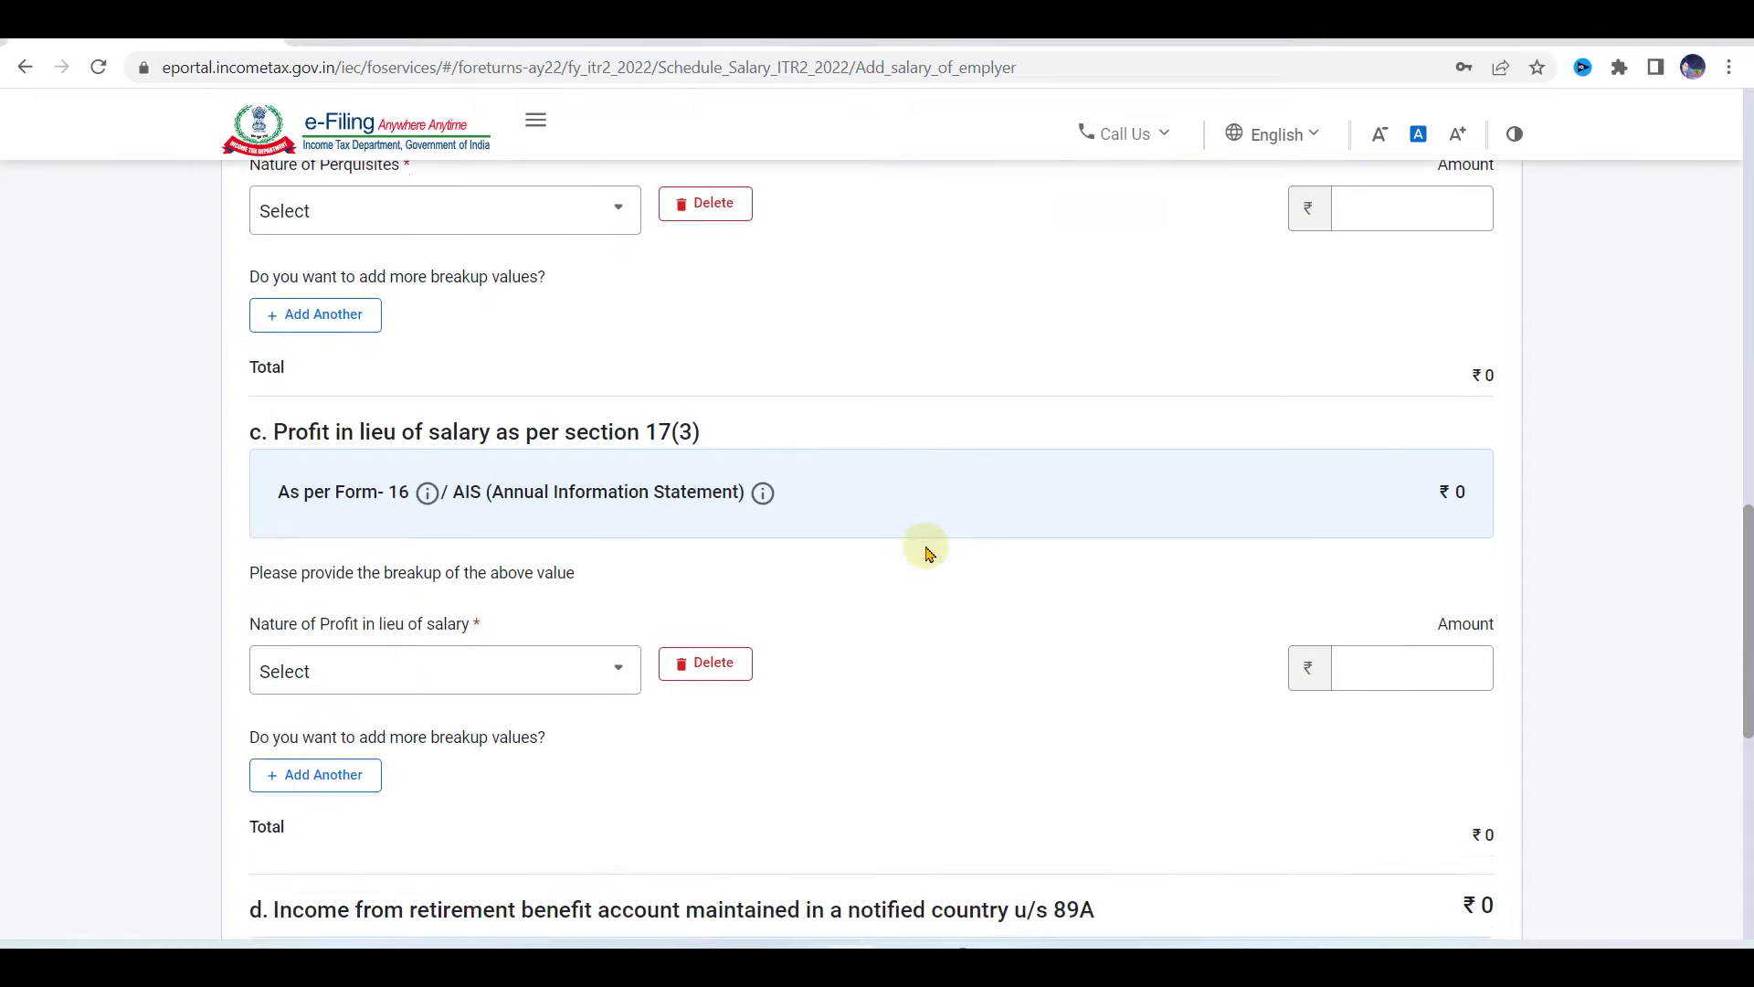
pyautogui.scroll(-2, 725, 658)
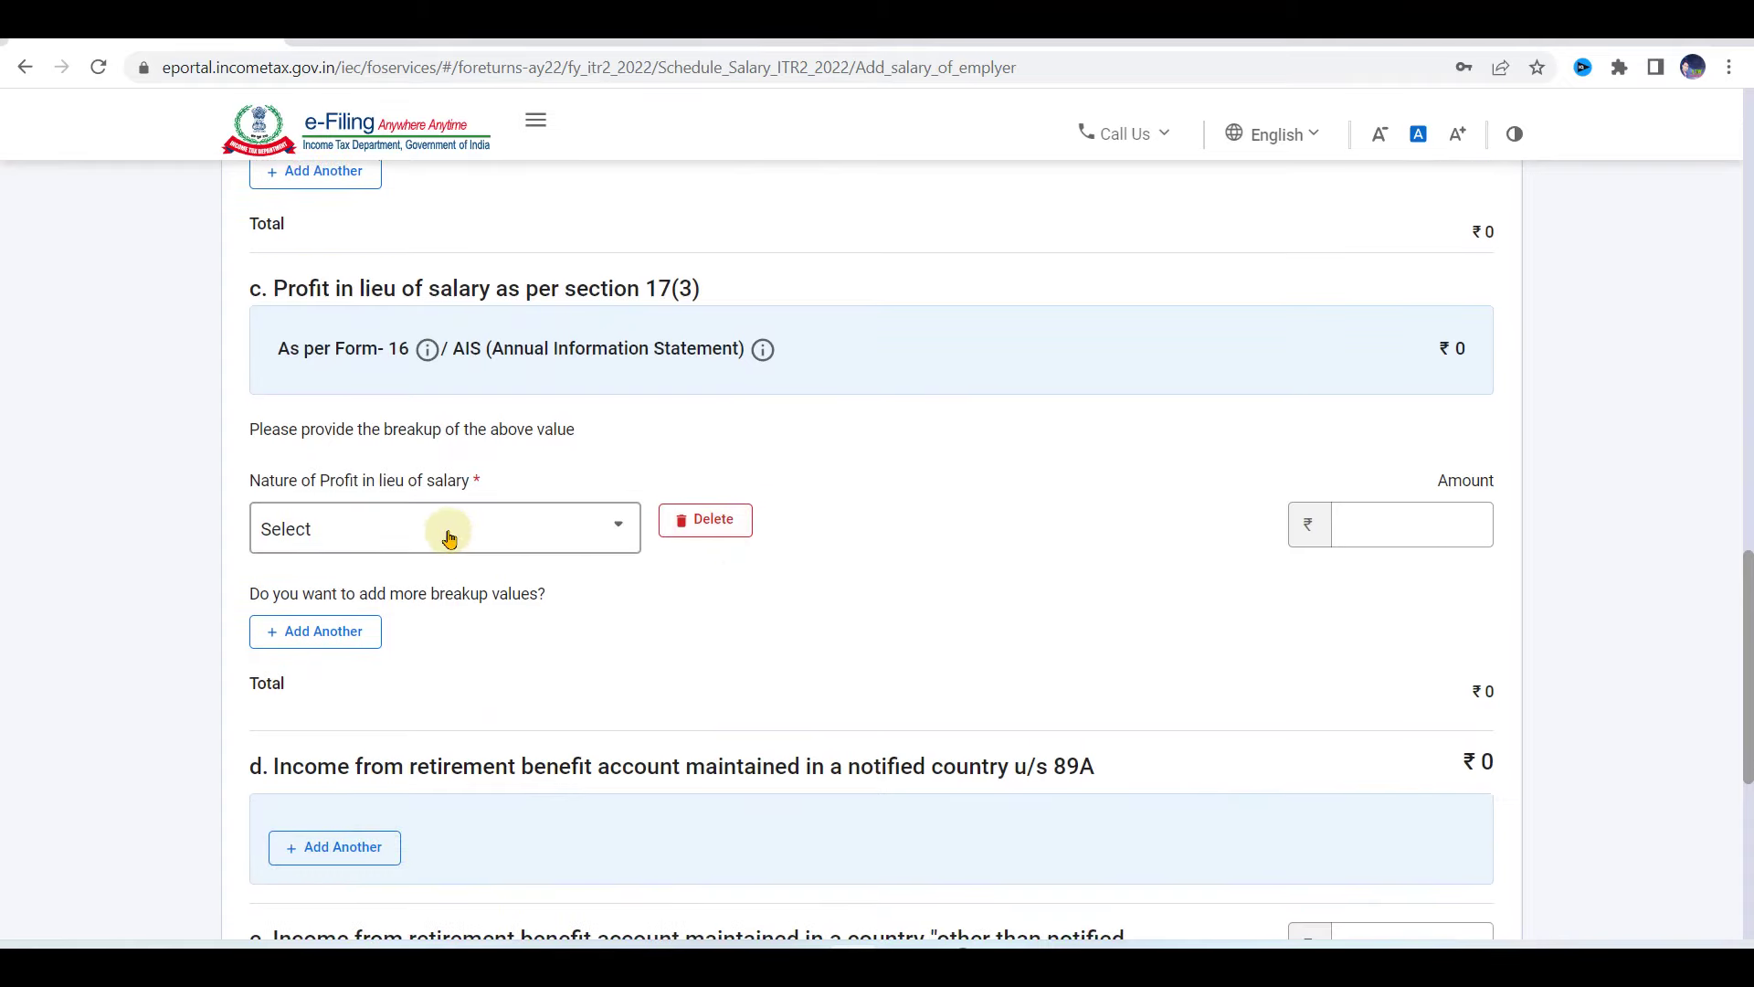
pyautogui.click(449, 538)
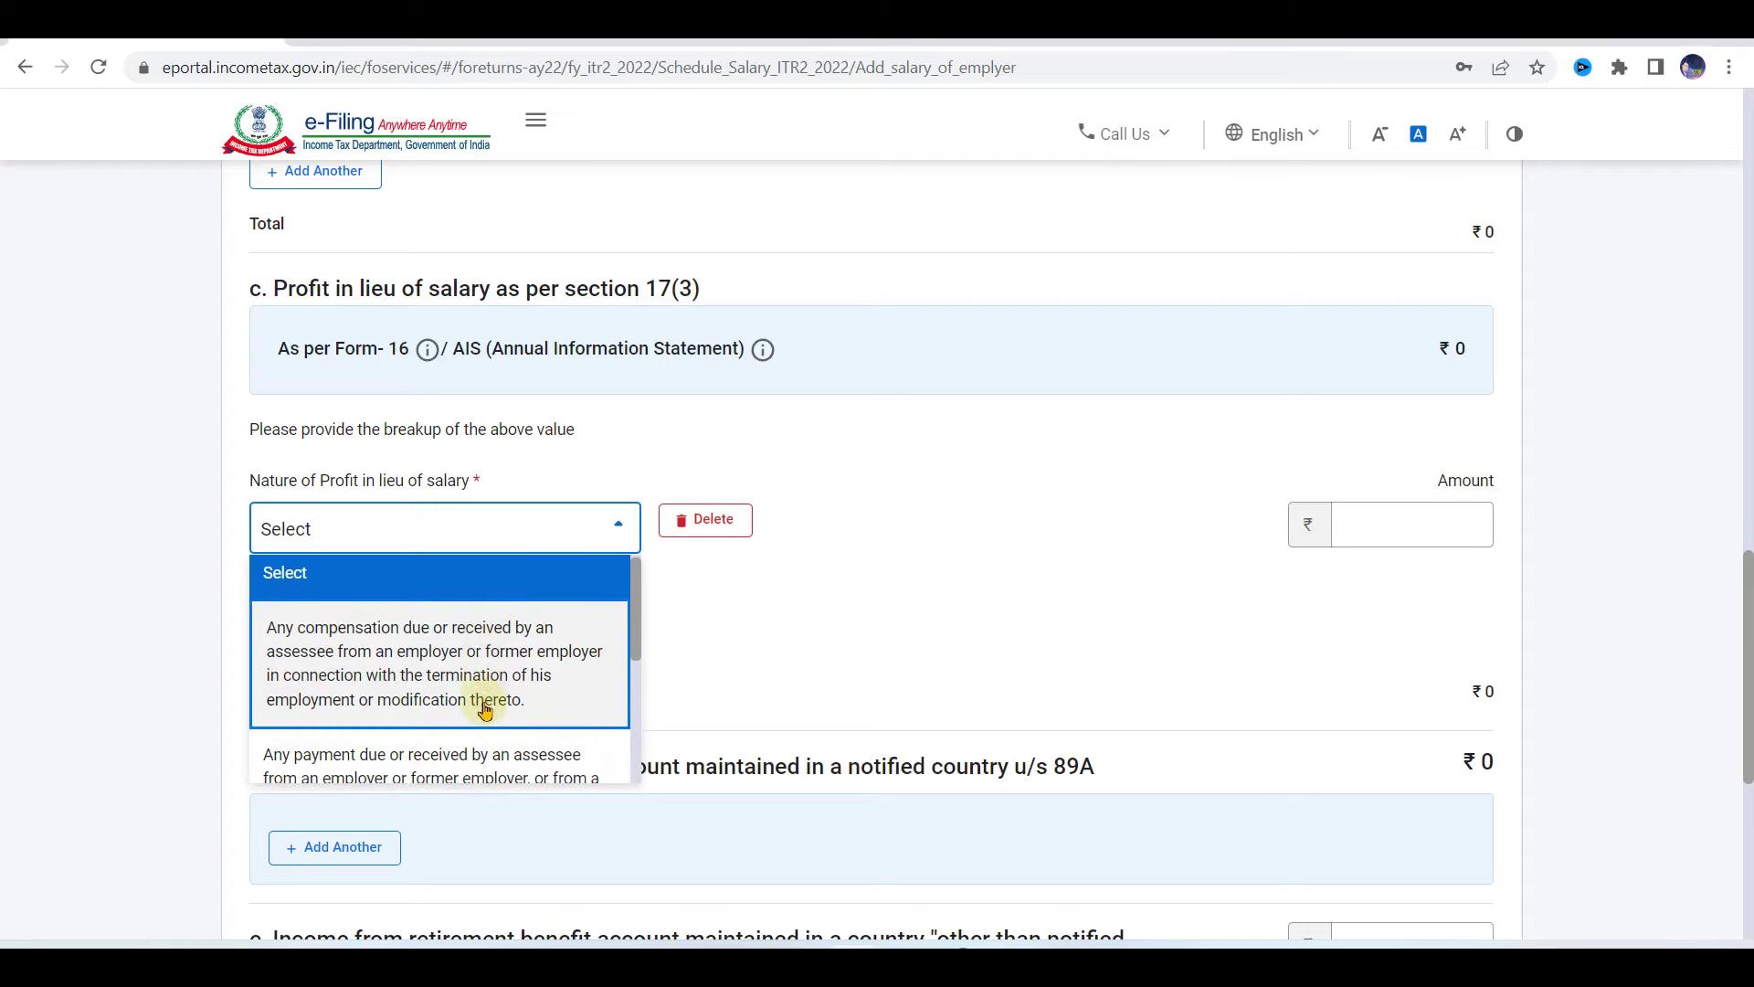
pyautogui.scroll(-2, 482, 705)
pyautogui.scroll(1, 482, 705)
pyautogui.click(1115, 505)
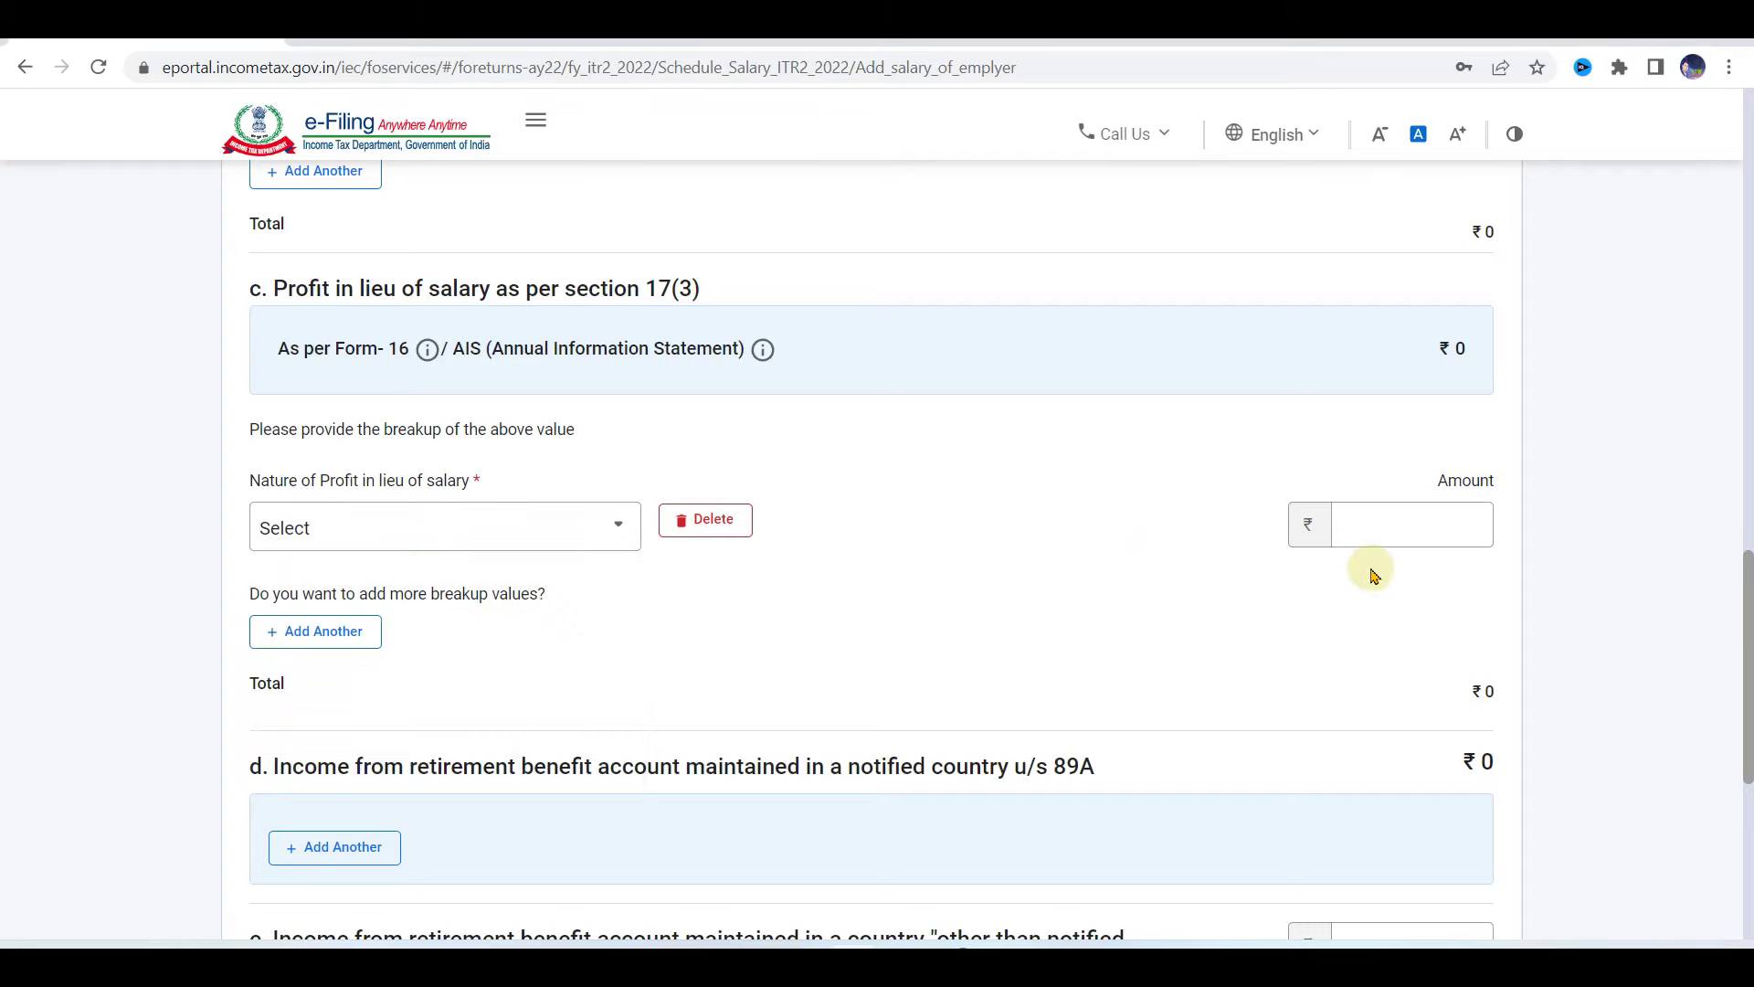
# - Review the retirement benefit account income fields u/s 89A and the Gross Salary row, and cancel the employer entry
pyautogui.scroll(-3, 1374, 577)
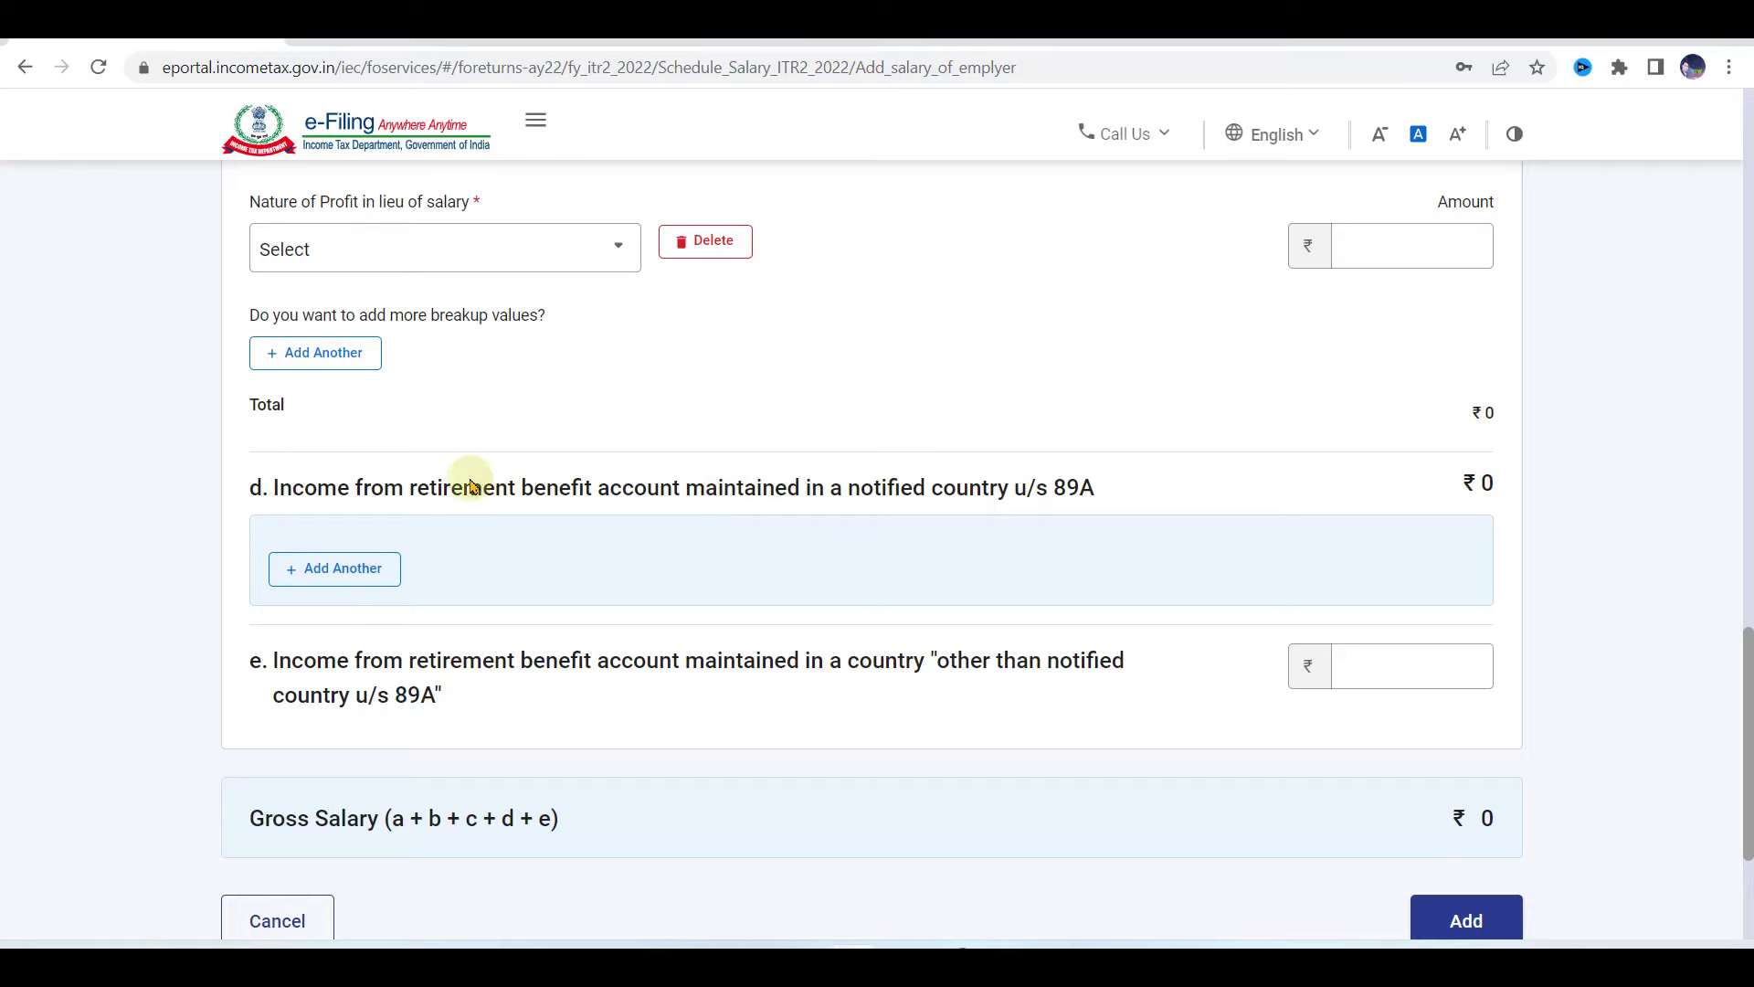
pyautogui.scroll(-2, 646, 658)
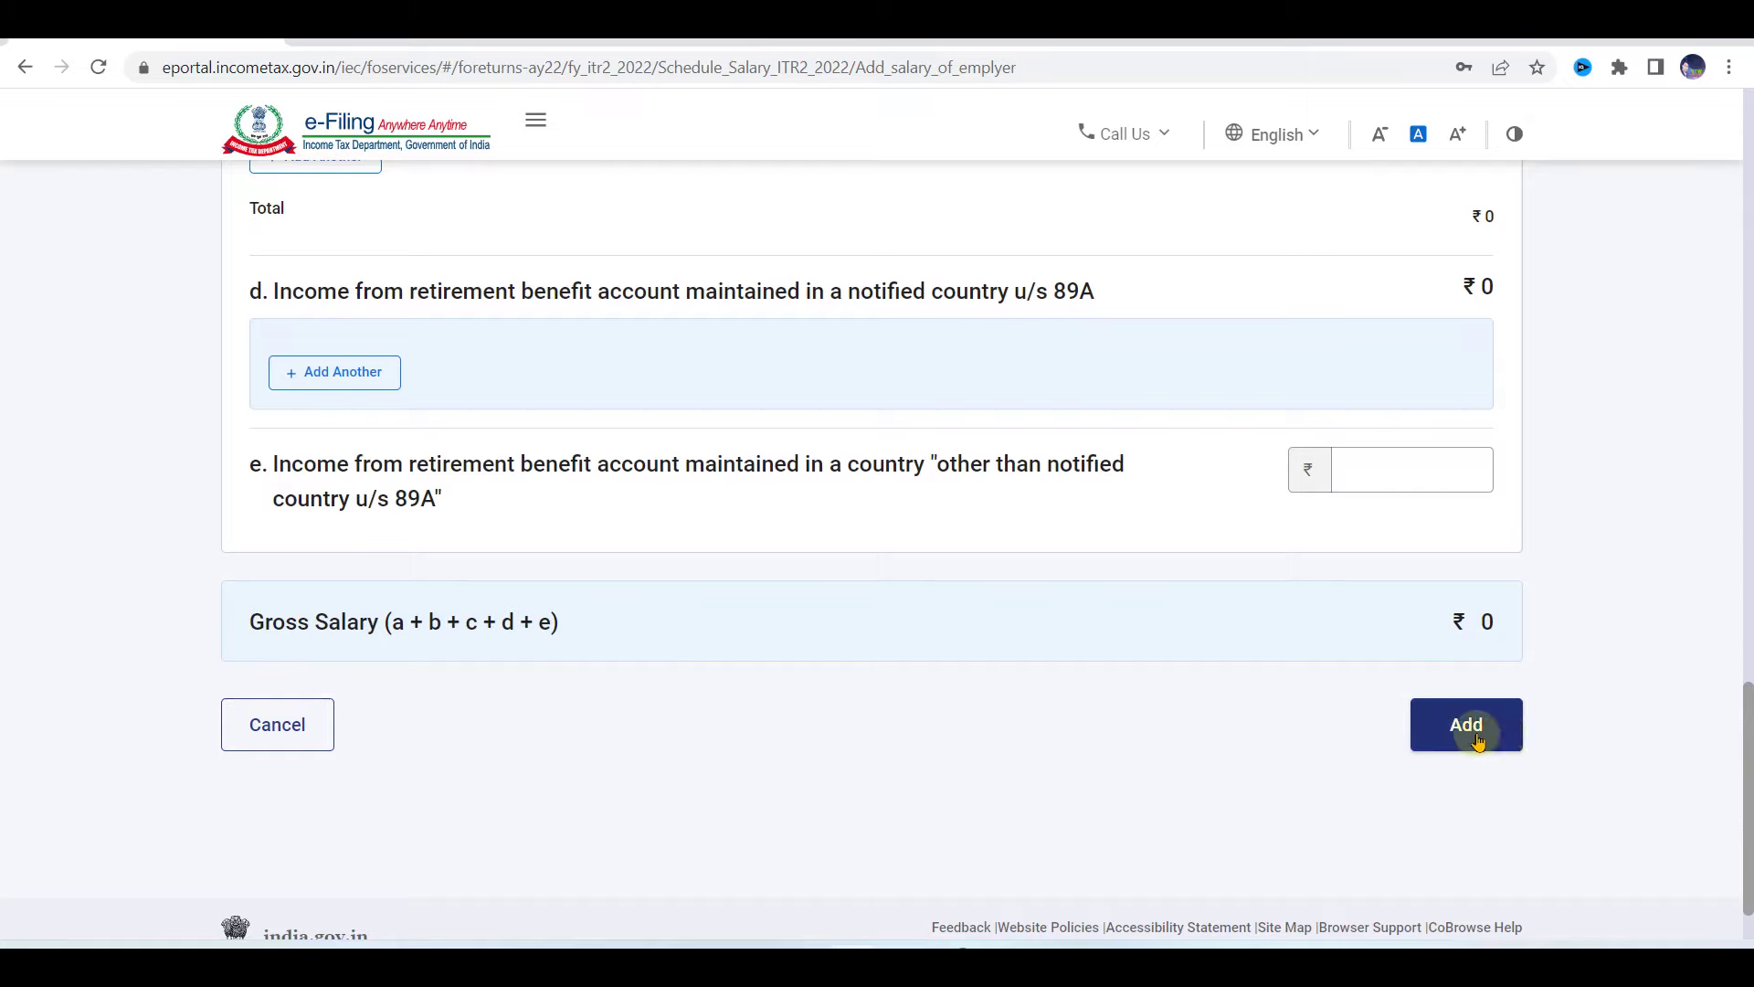
pyautogui.click(286, 731)
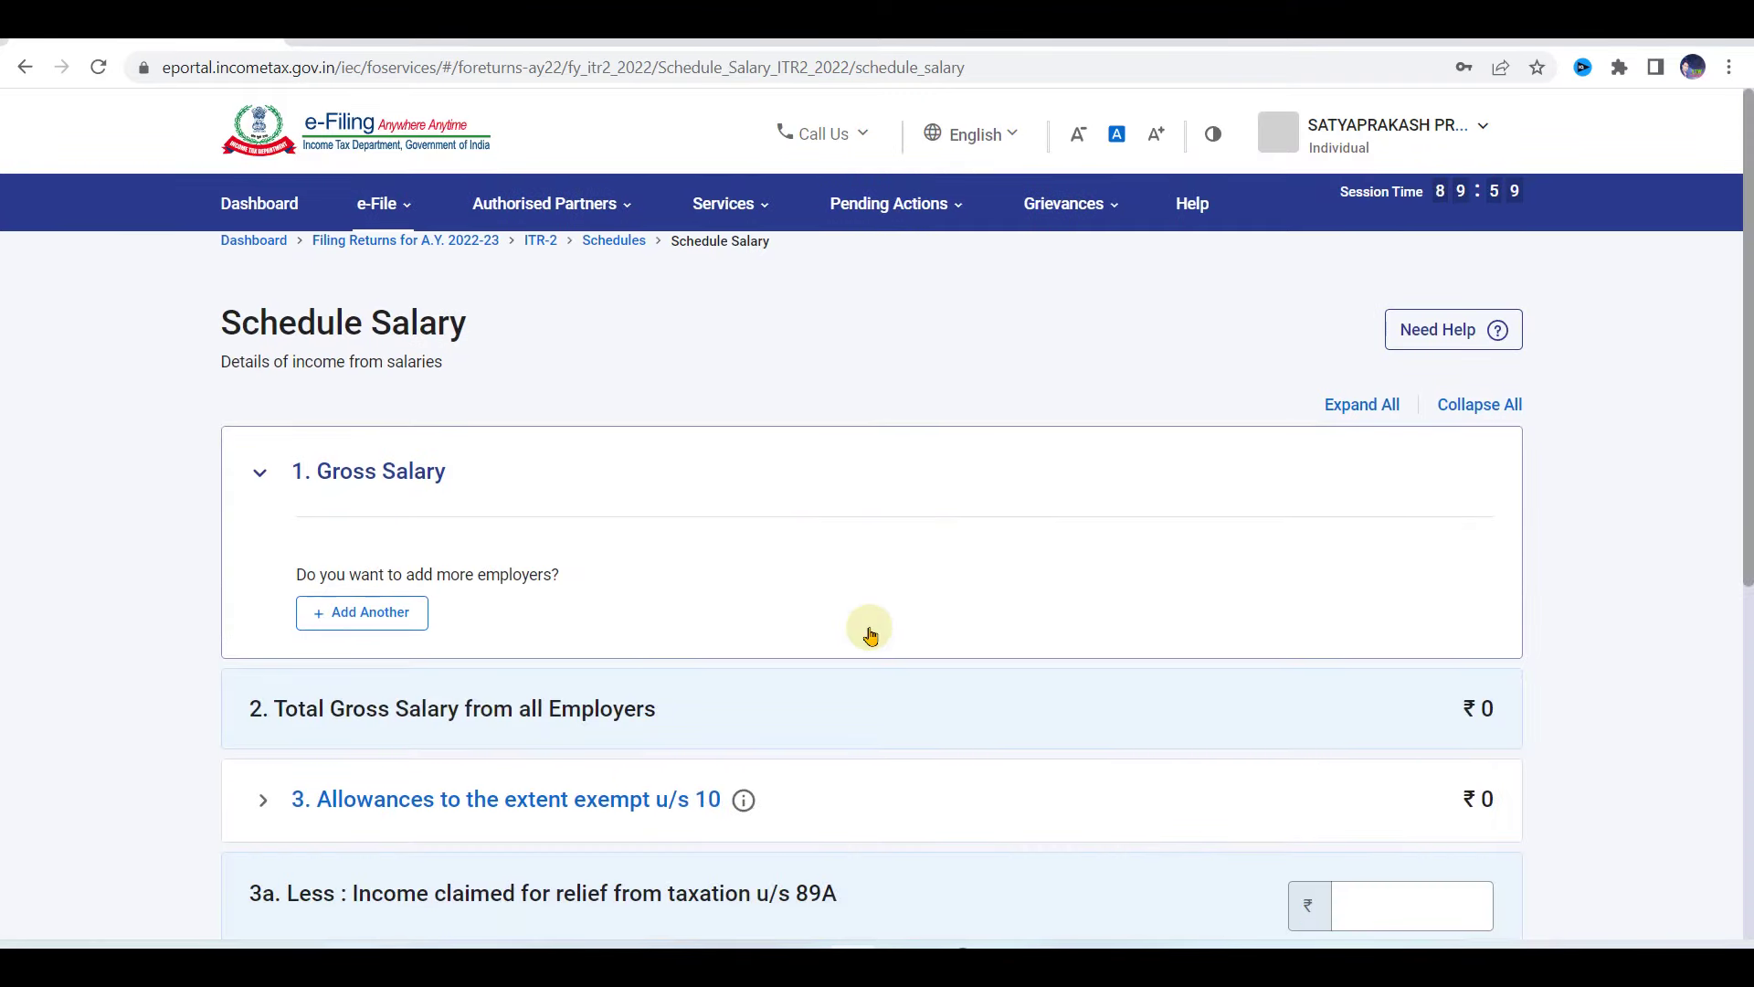
# - Expand Allowances to the extent exempt u/s 10 in Schedule Salary and review it along with the rows below
pyautogui.scroll(-3, 869, 629)
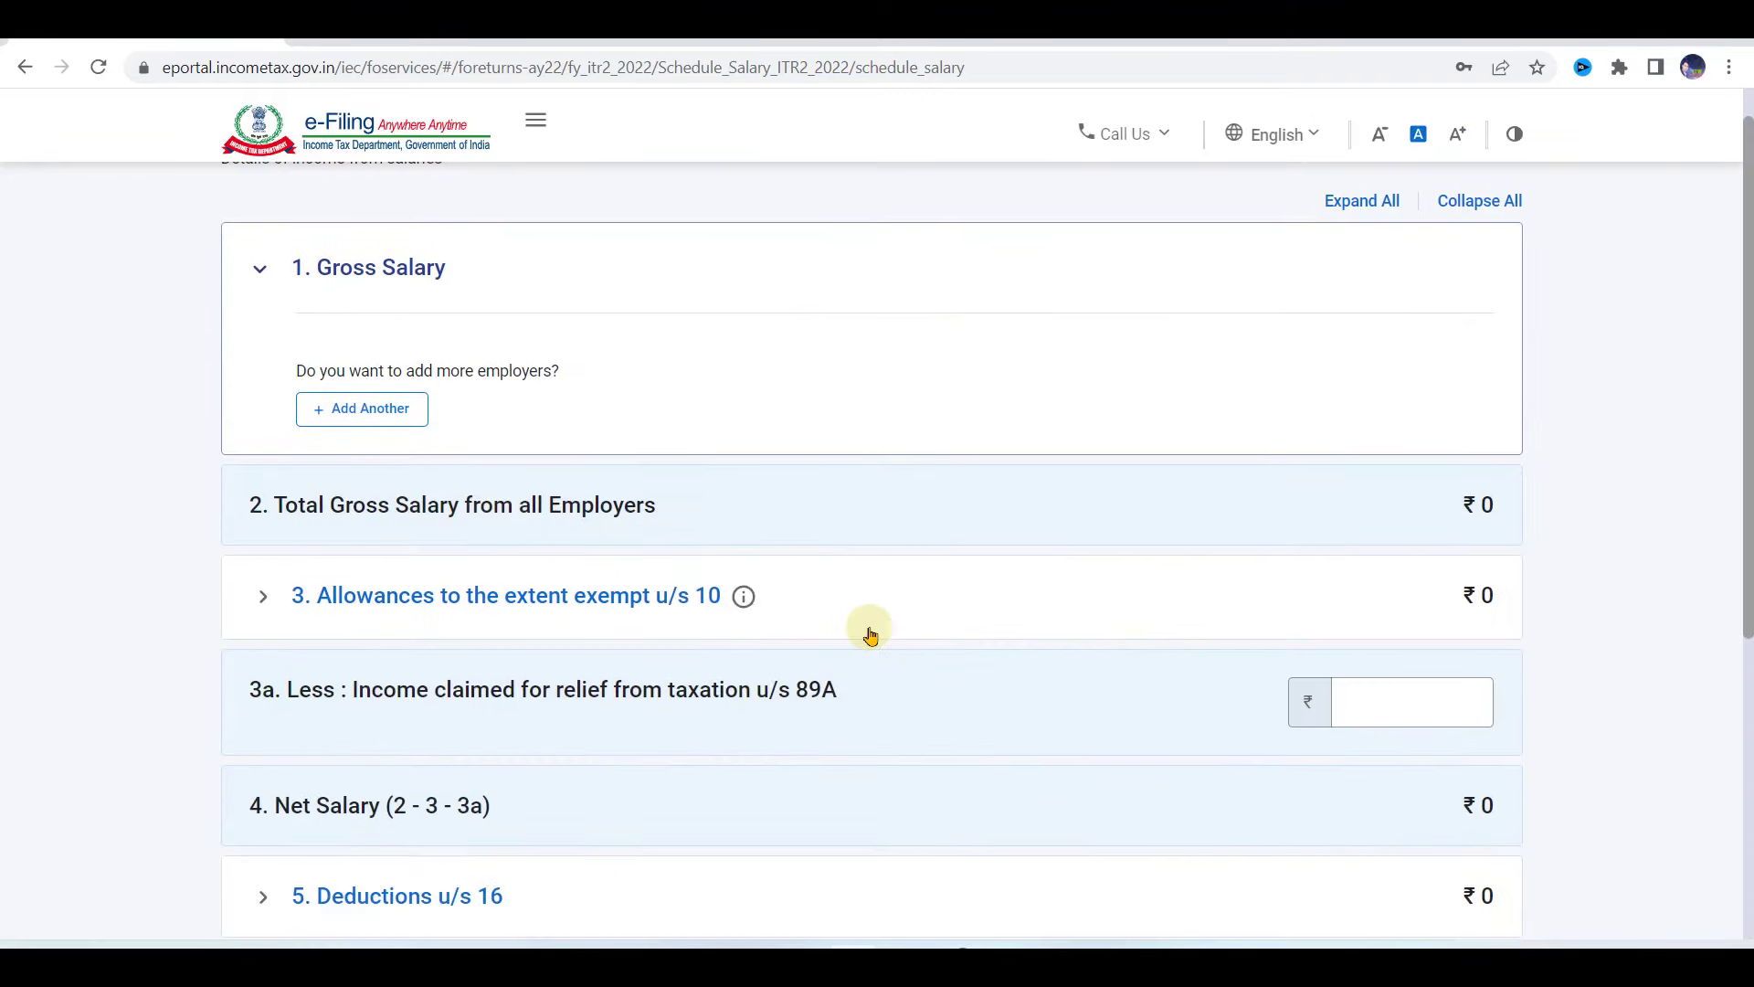
pyautogui.click(399, 582)
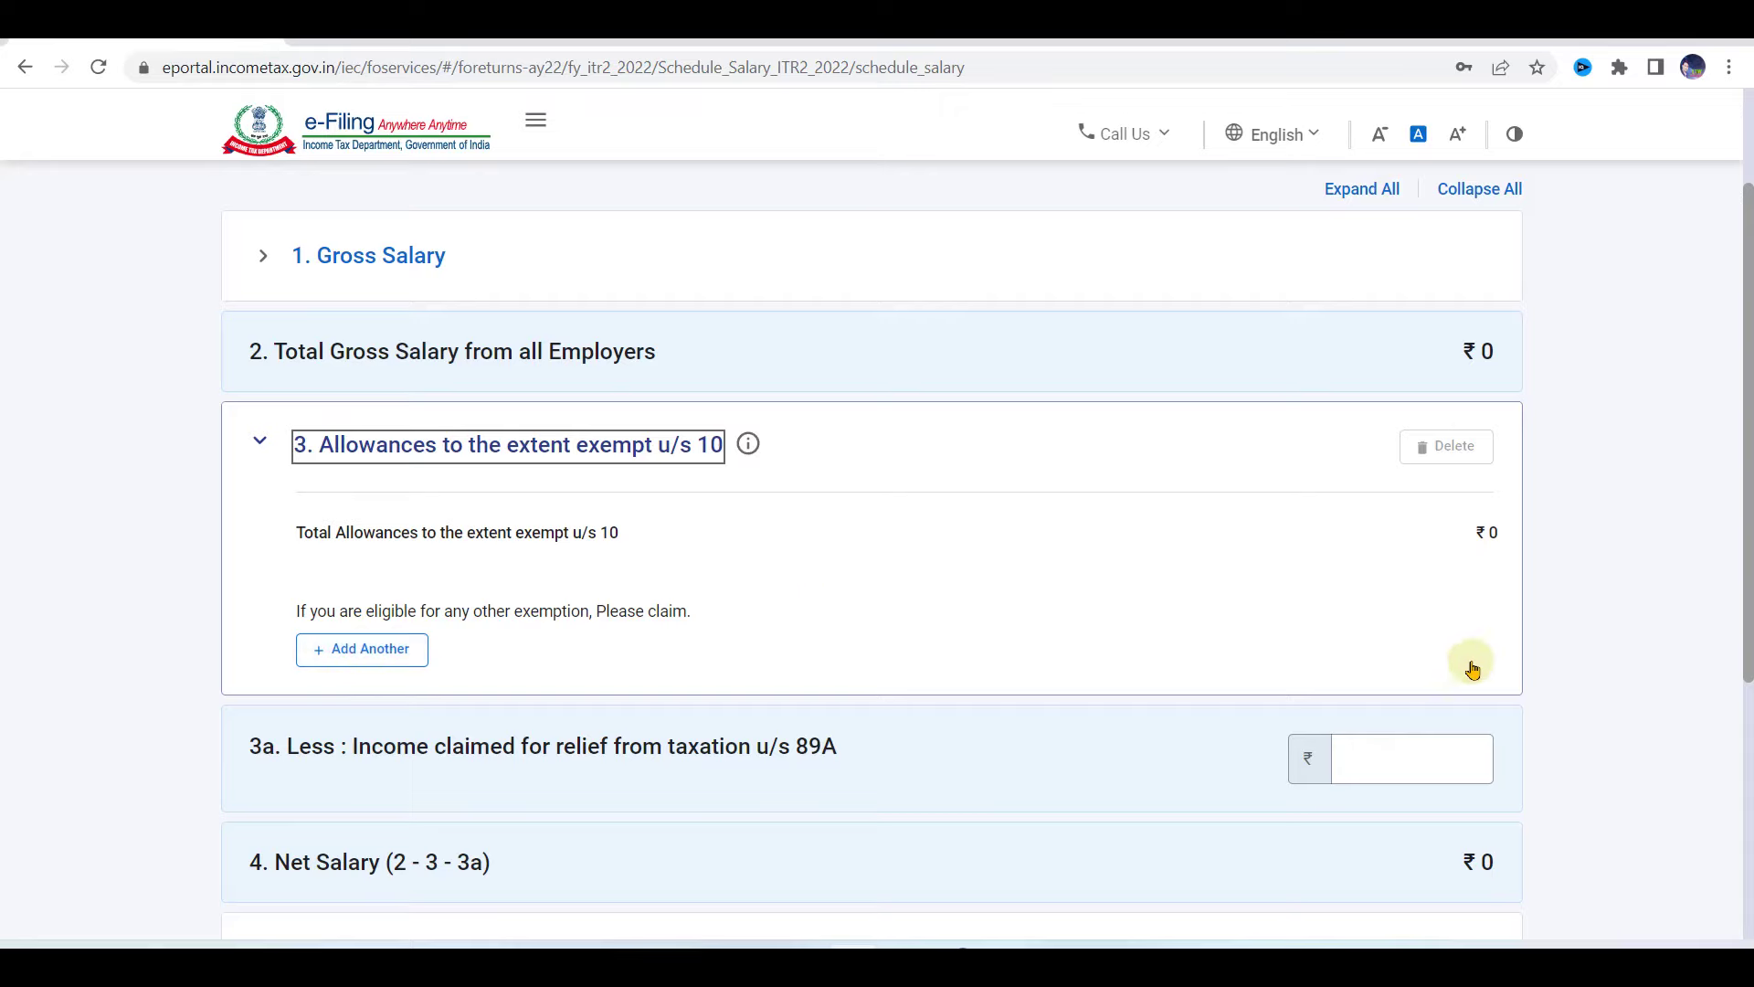
pyautogui.scroll(-3, 1038, 658)
pyautogui.scroll(-1, 1039, 663)
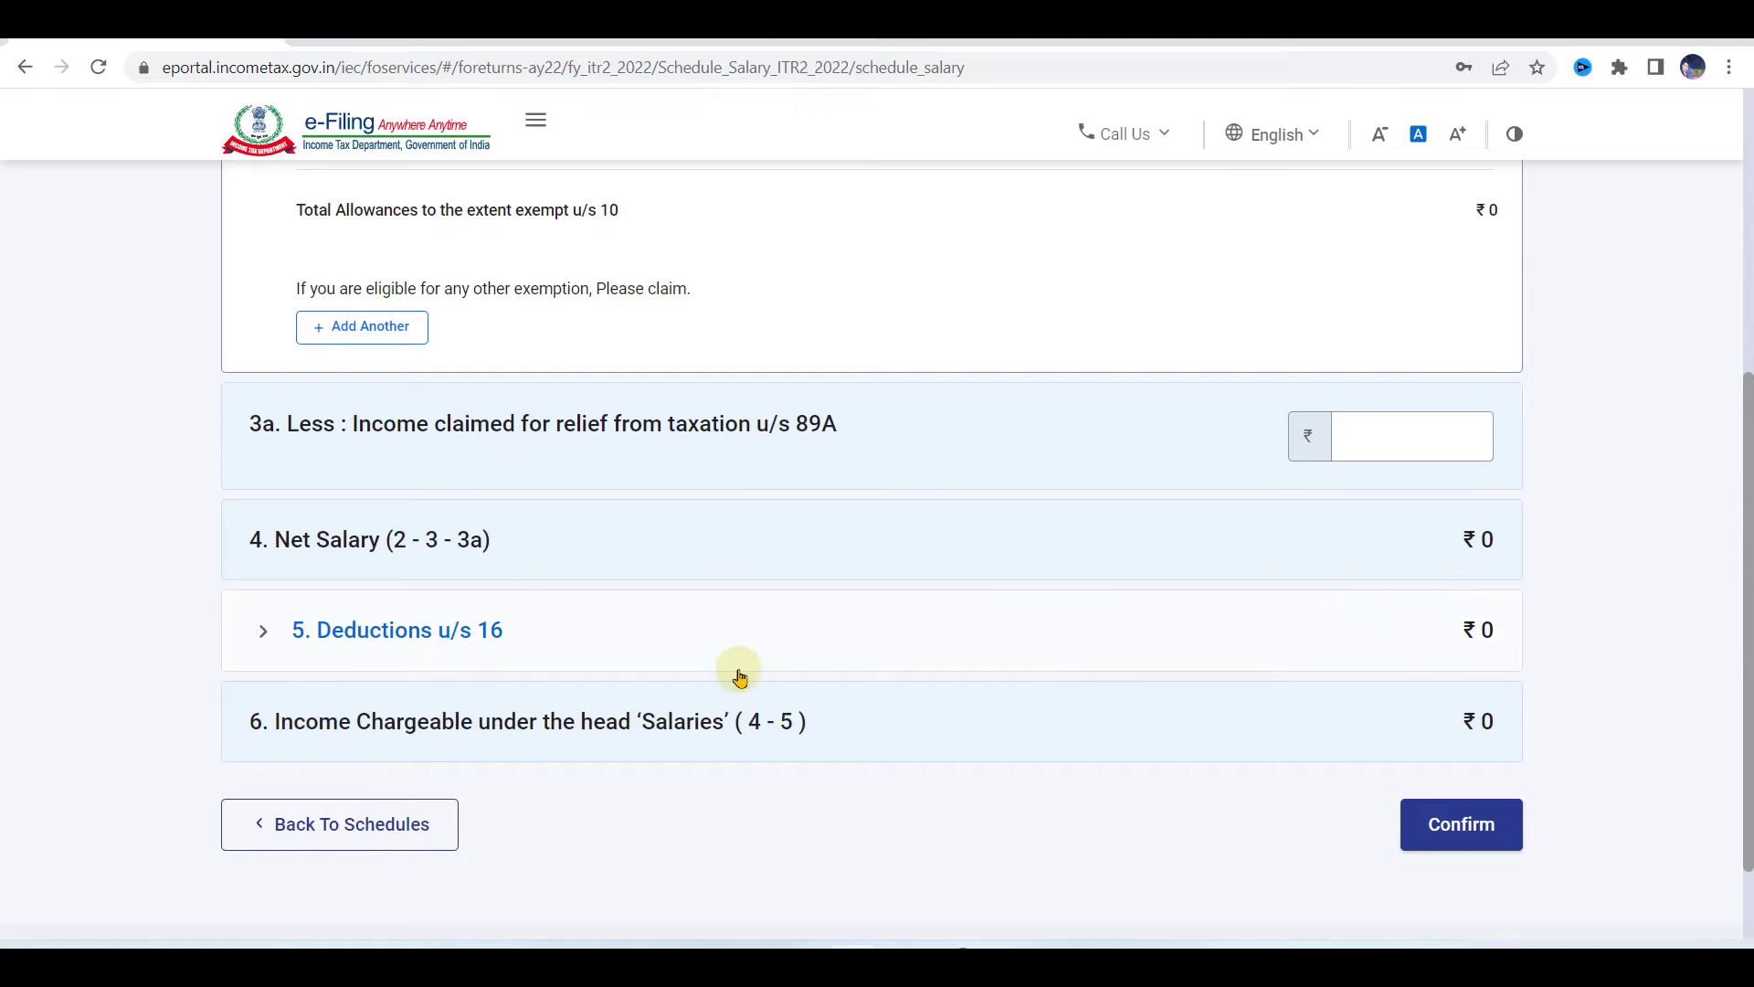
# - Examine the Deductions u/s 16 fields in Schedule Salary and return to the schedules summary without confirming
pyautogui.click(408, 647)
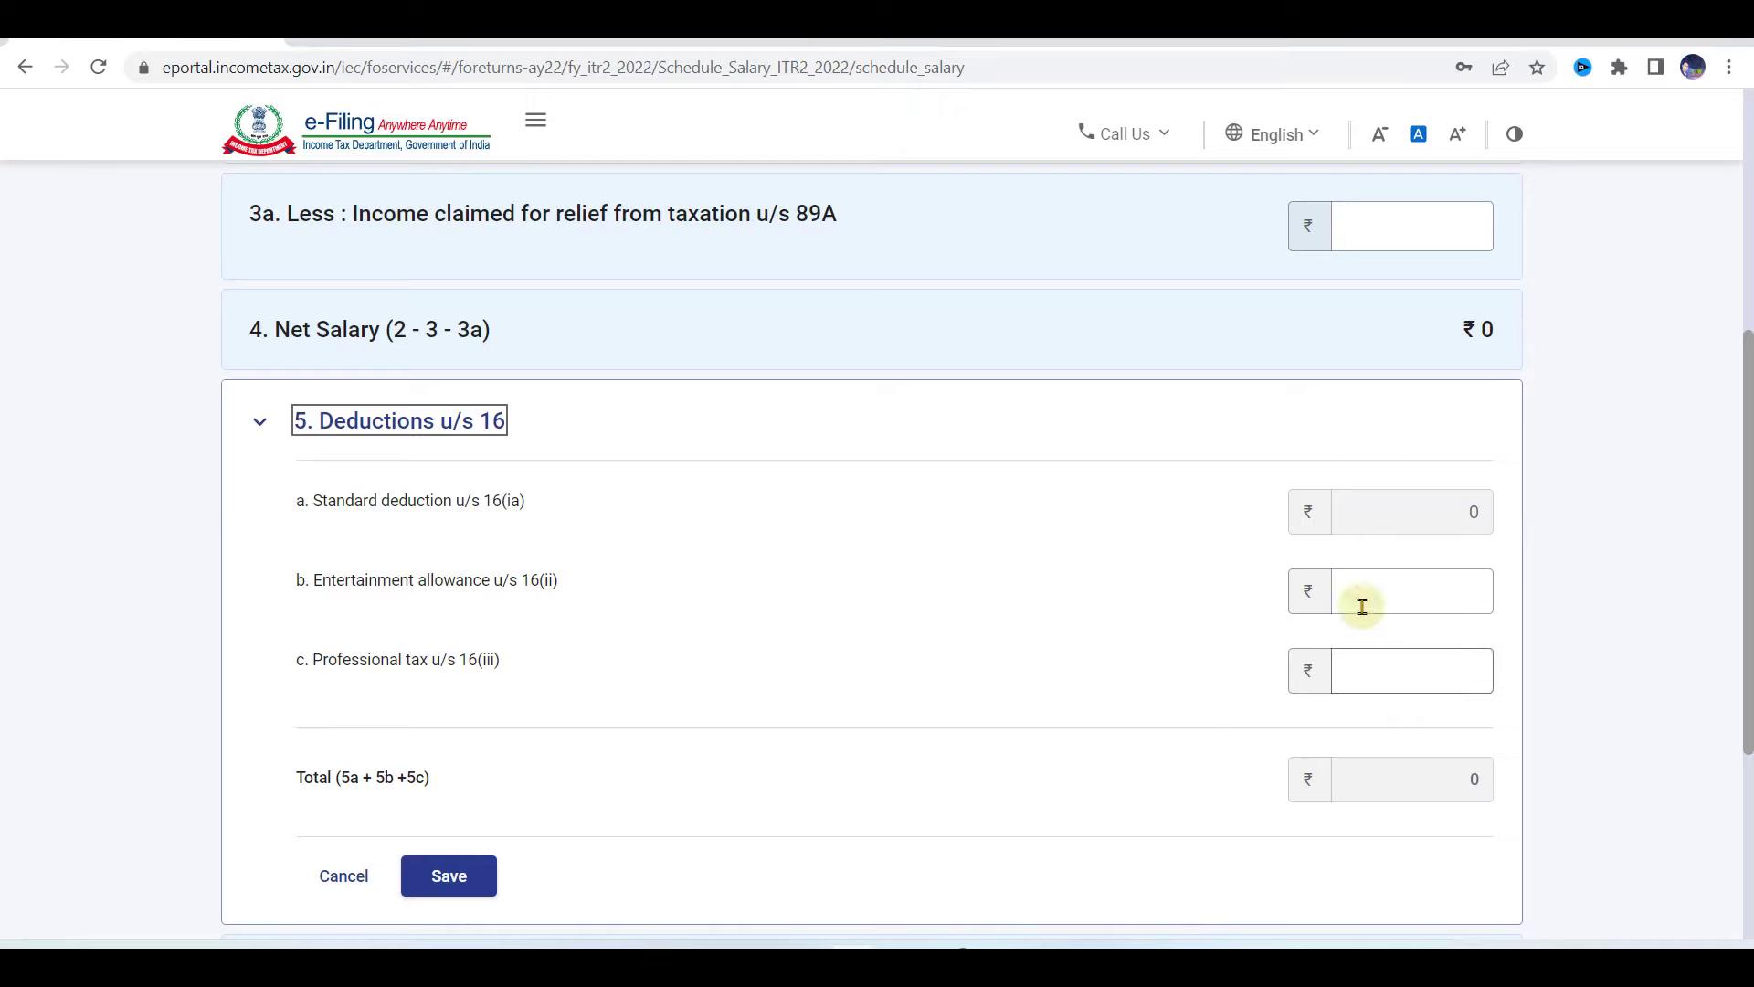
pyautogui.click(1457, 603)
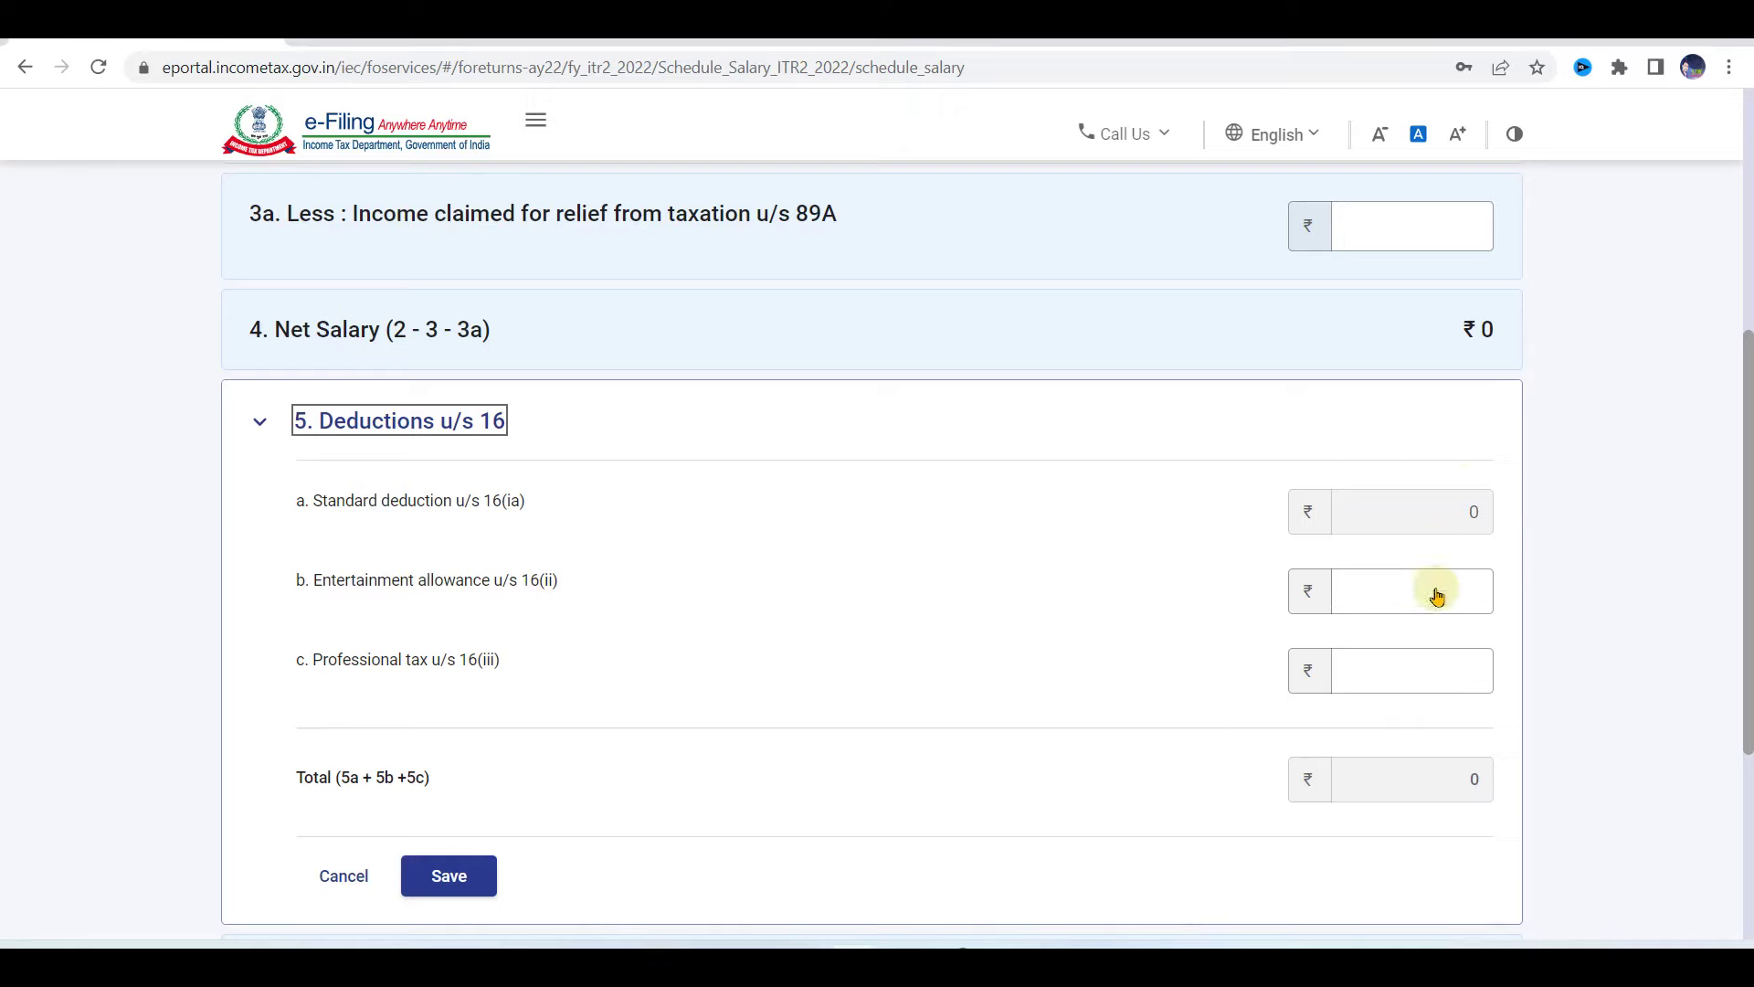
pyautogui.scroll(-1, 908, 714)
pyautogui.scroll(-2, 907, 714)
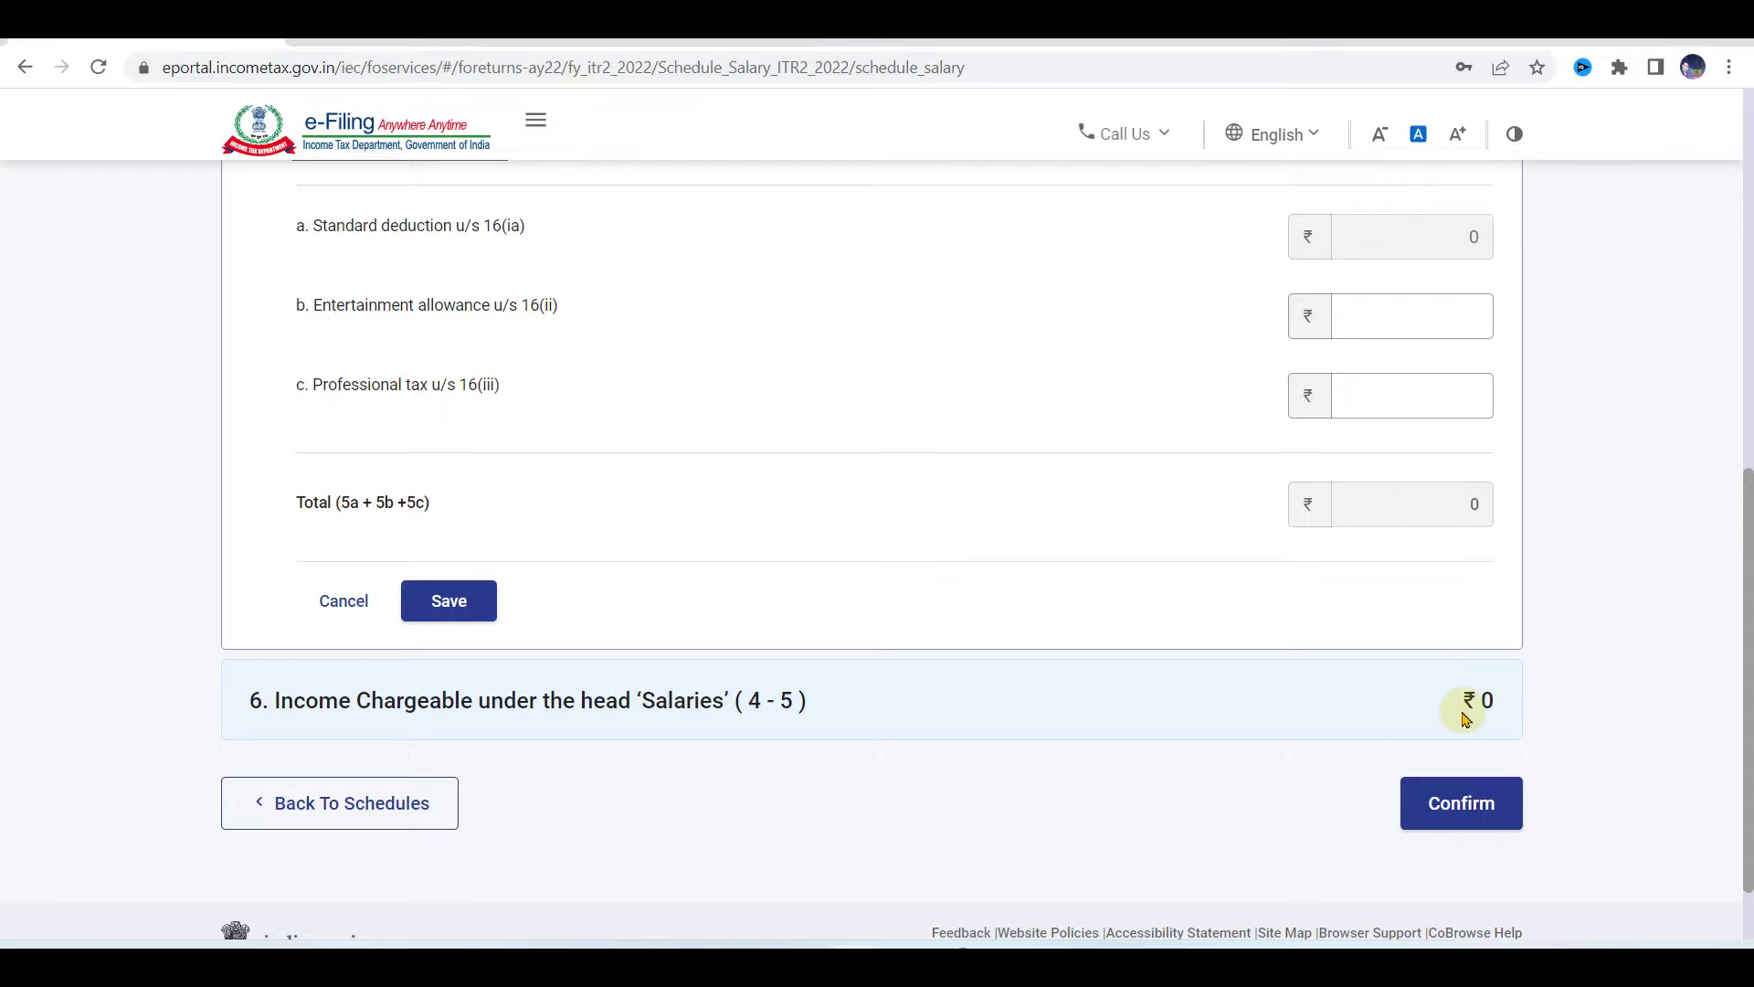
pyautogui.click(353, 805)
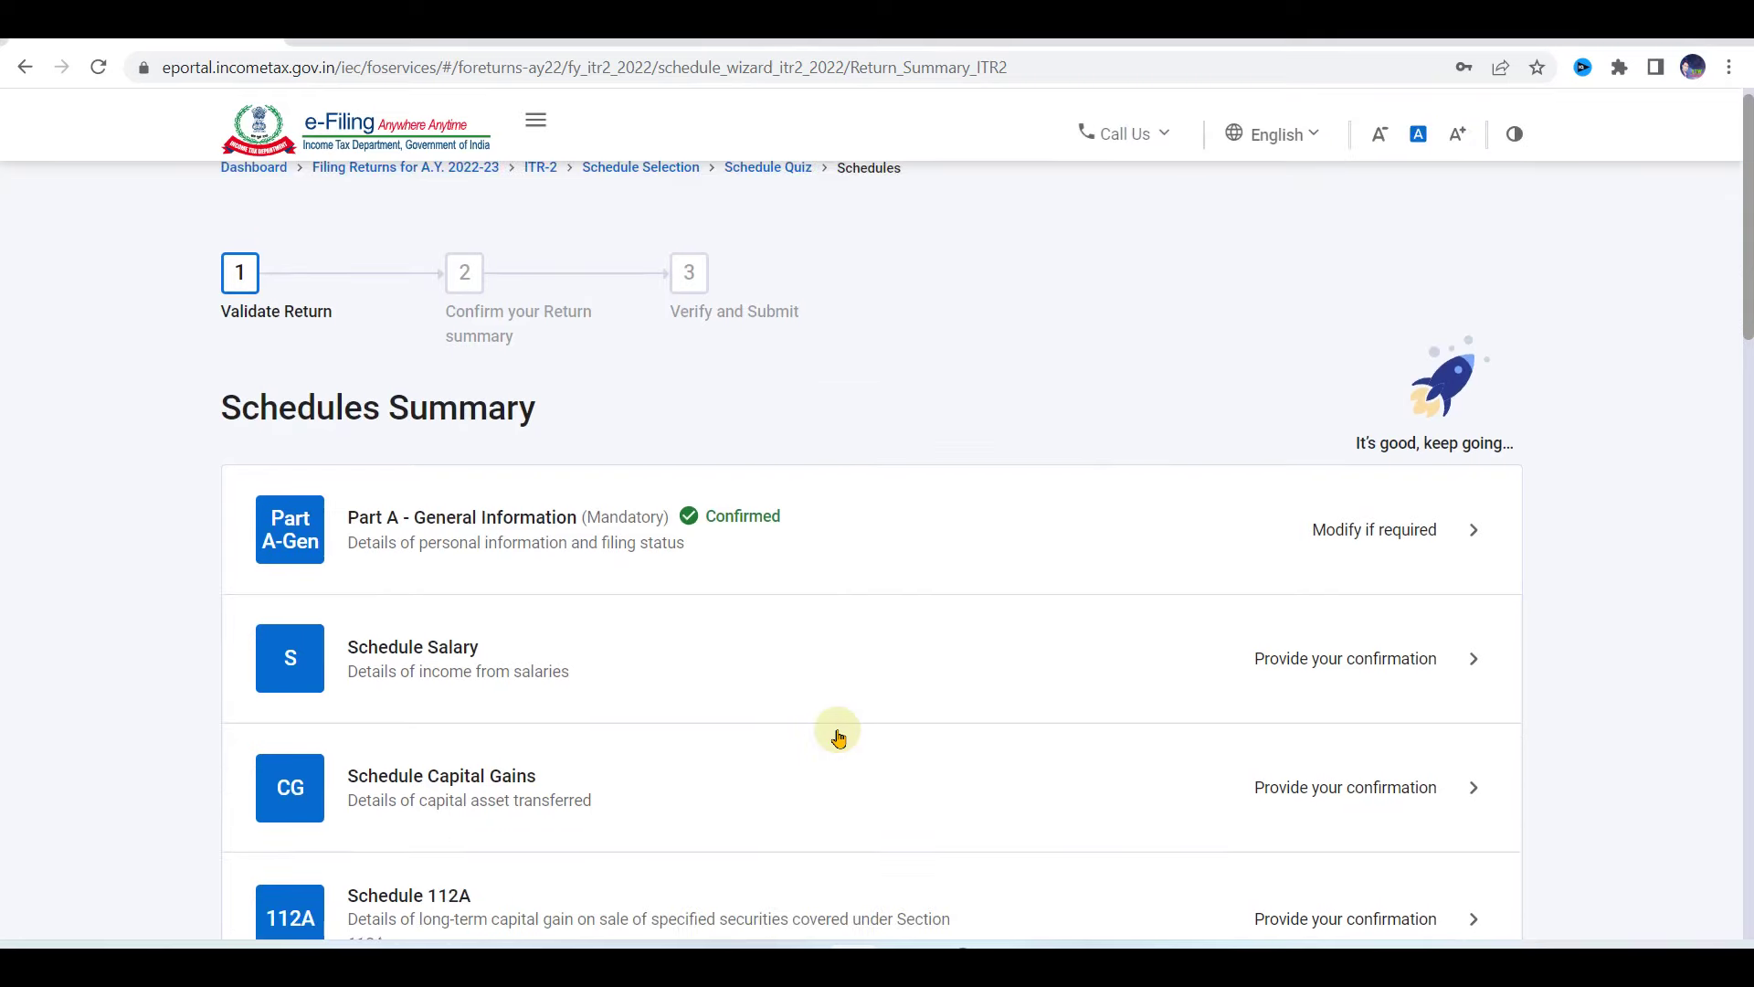
# - Open Schedule Capital Gains and continue with the equity share and mutual fund asset types under sections 111A and 112A selected
pyautogui.scroll(-3, 893, 704)
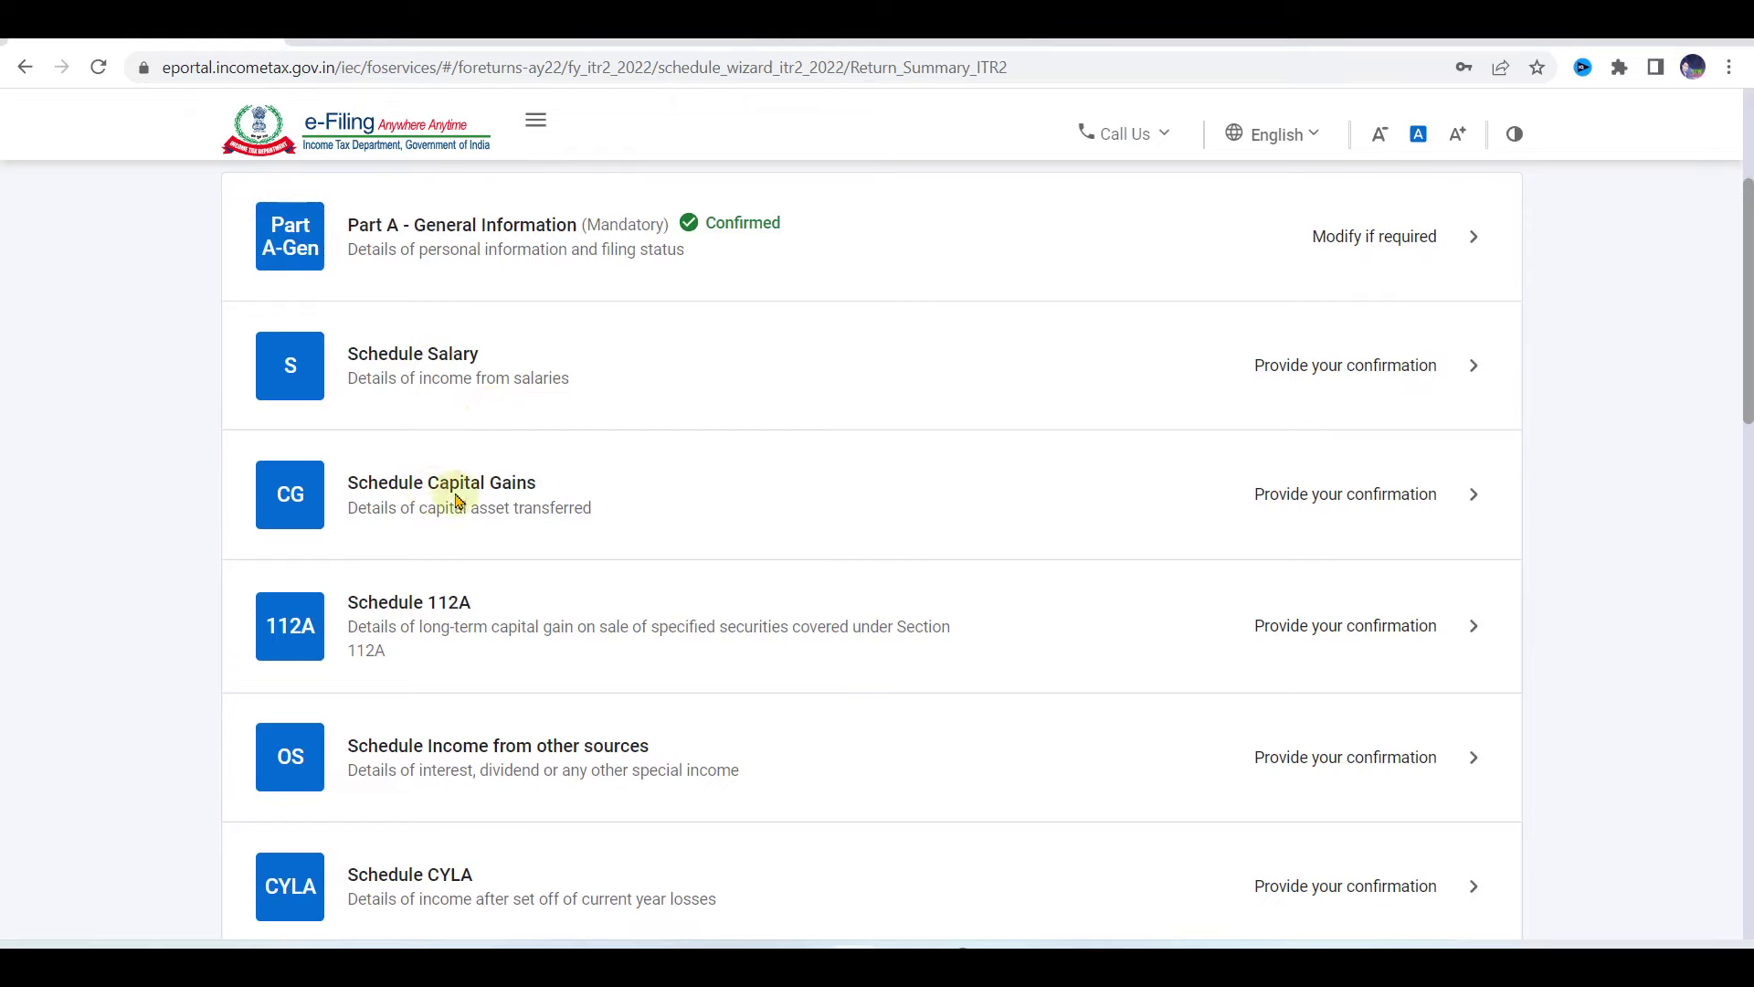
pyautogui.click(1413, 501)
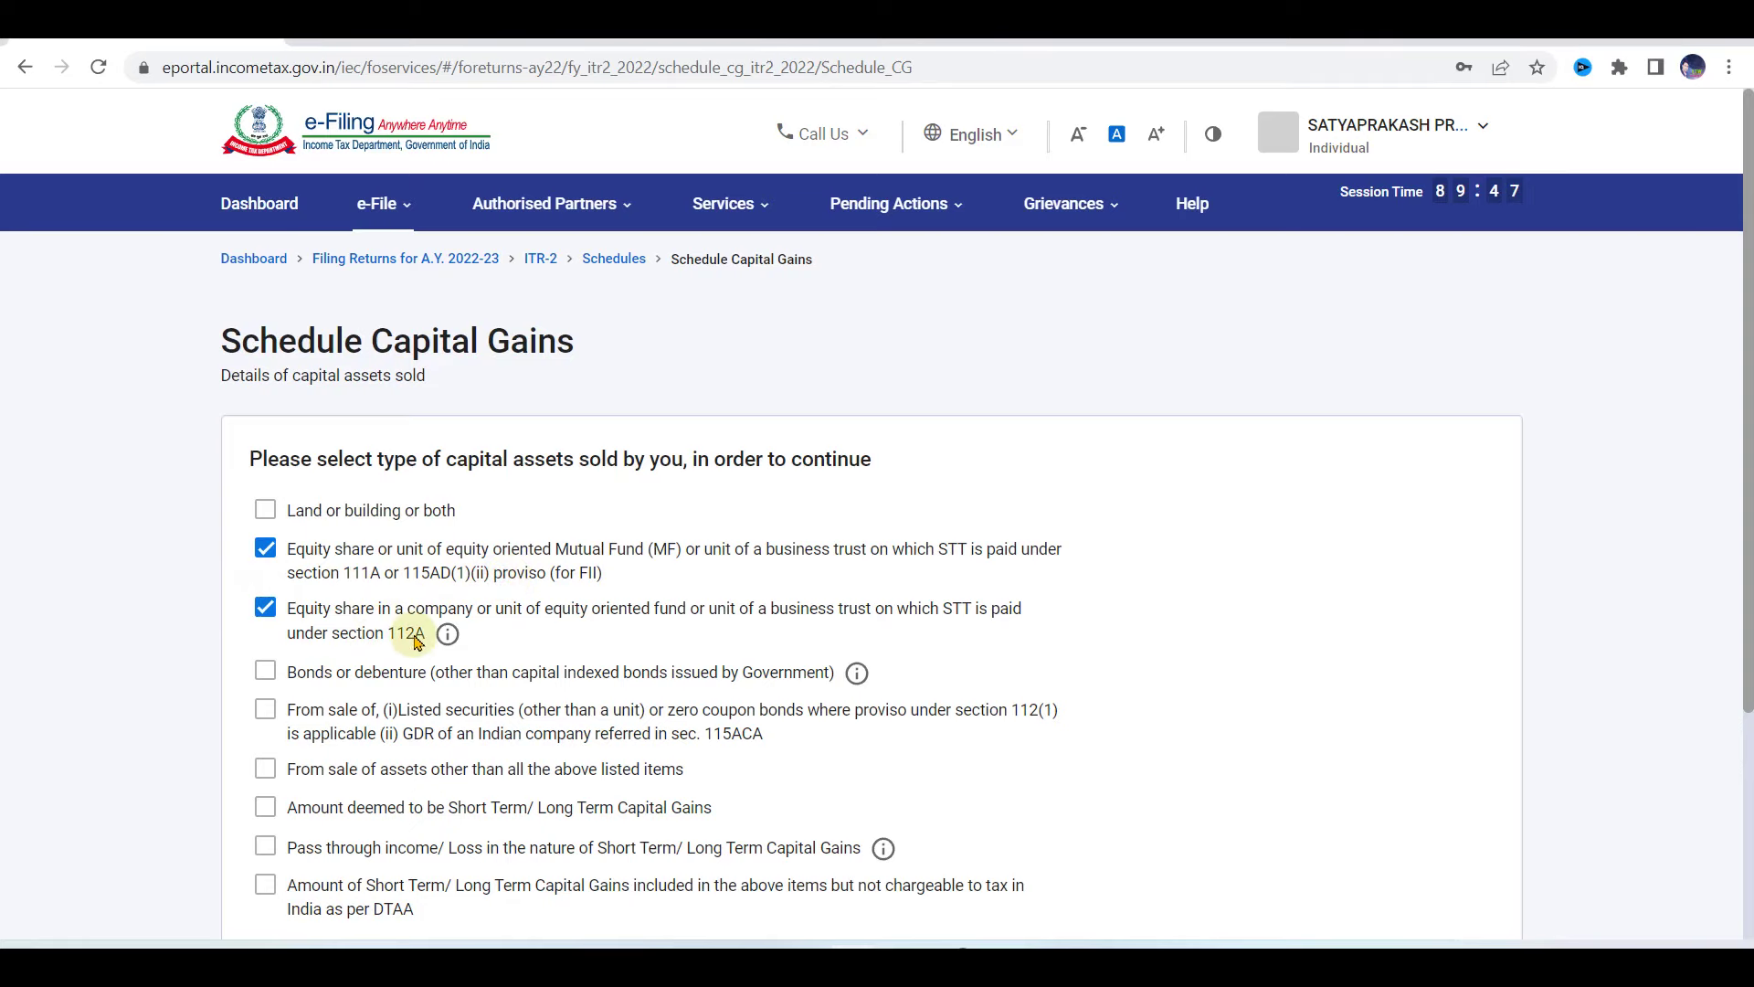
pyautogui.scroll(-3, 416, 640)
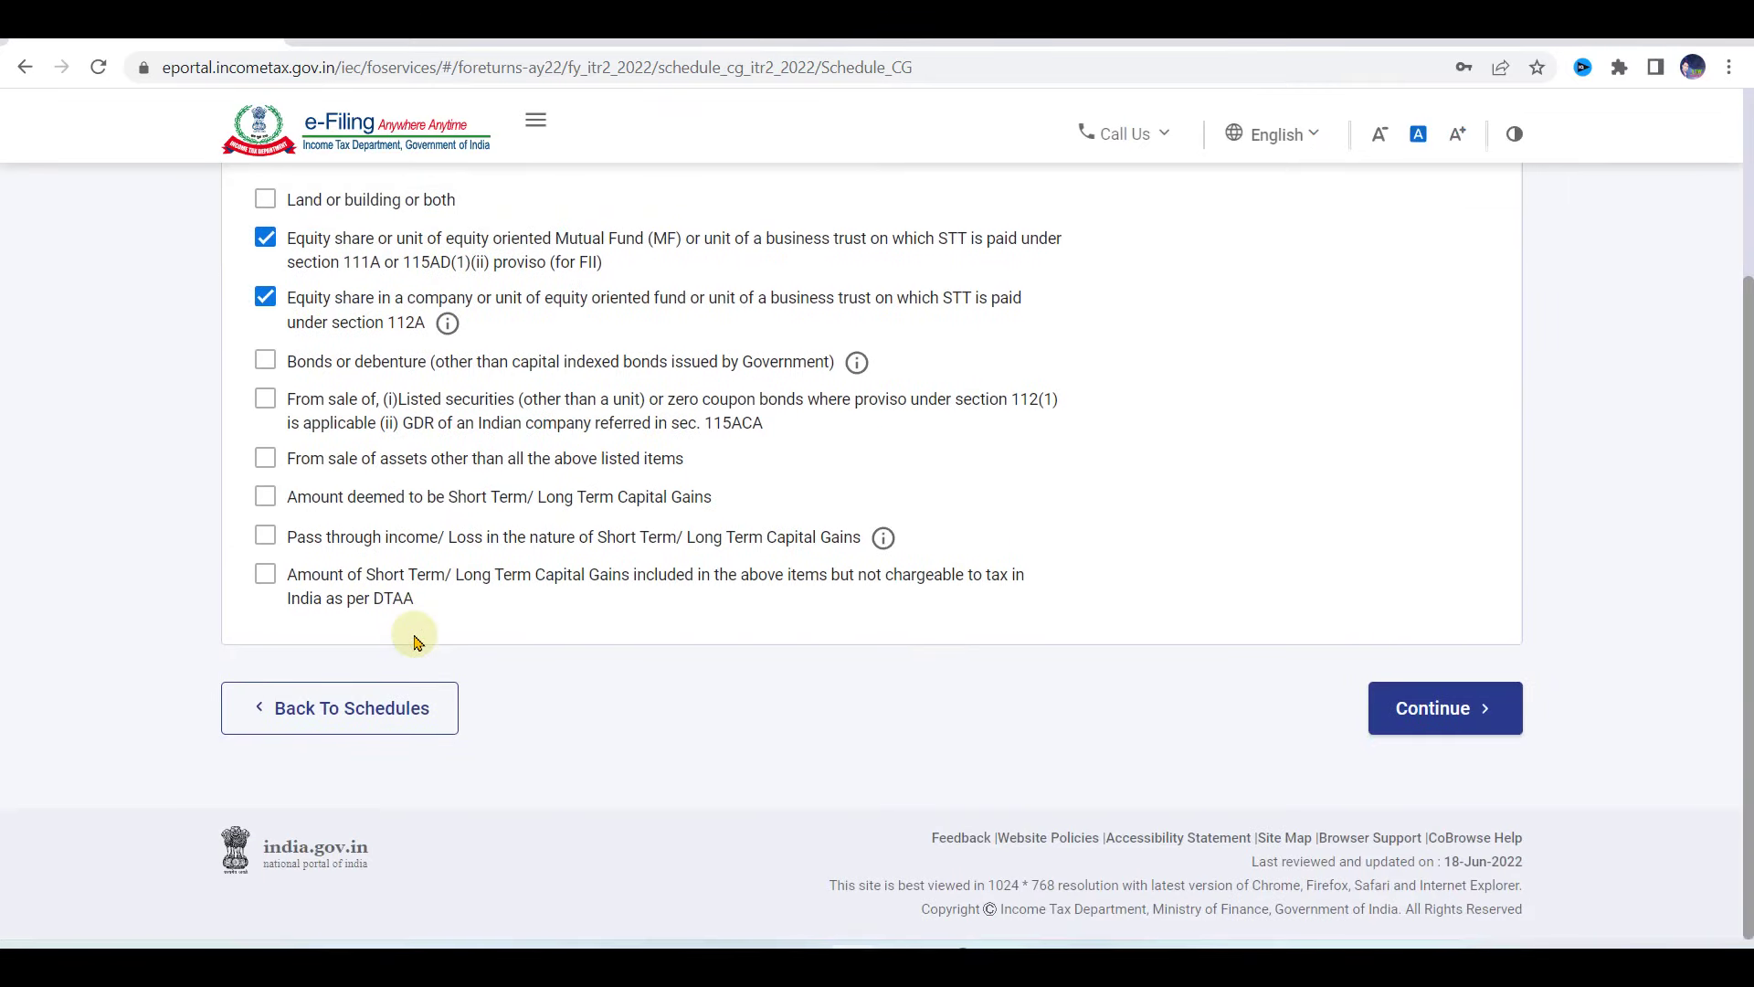
pyautogui.click(1459, 726)
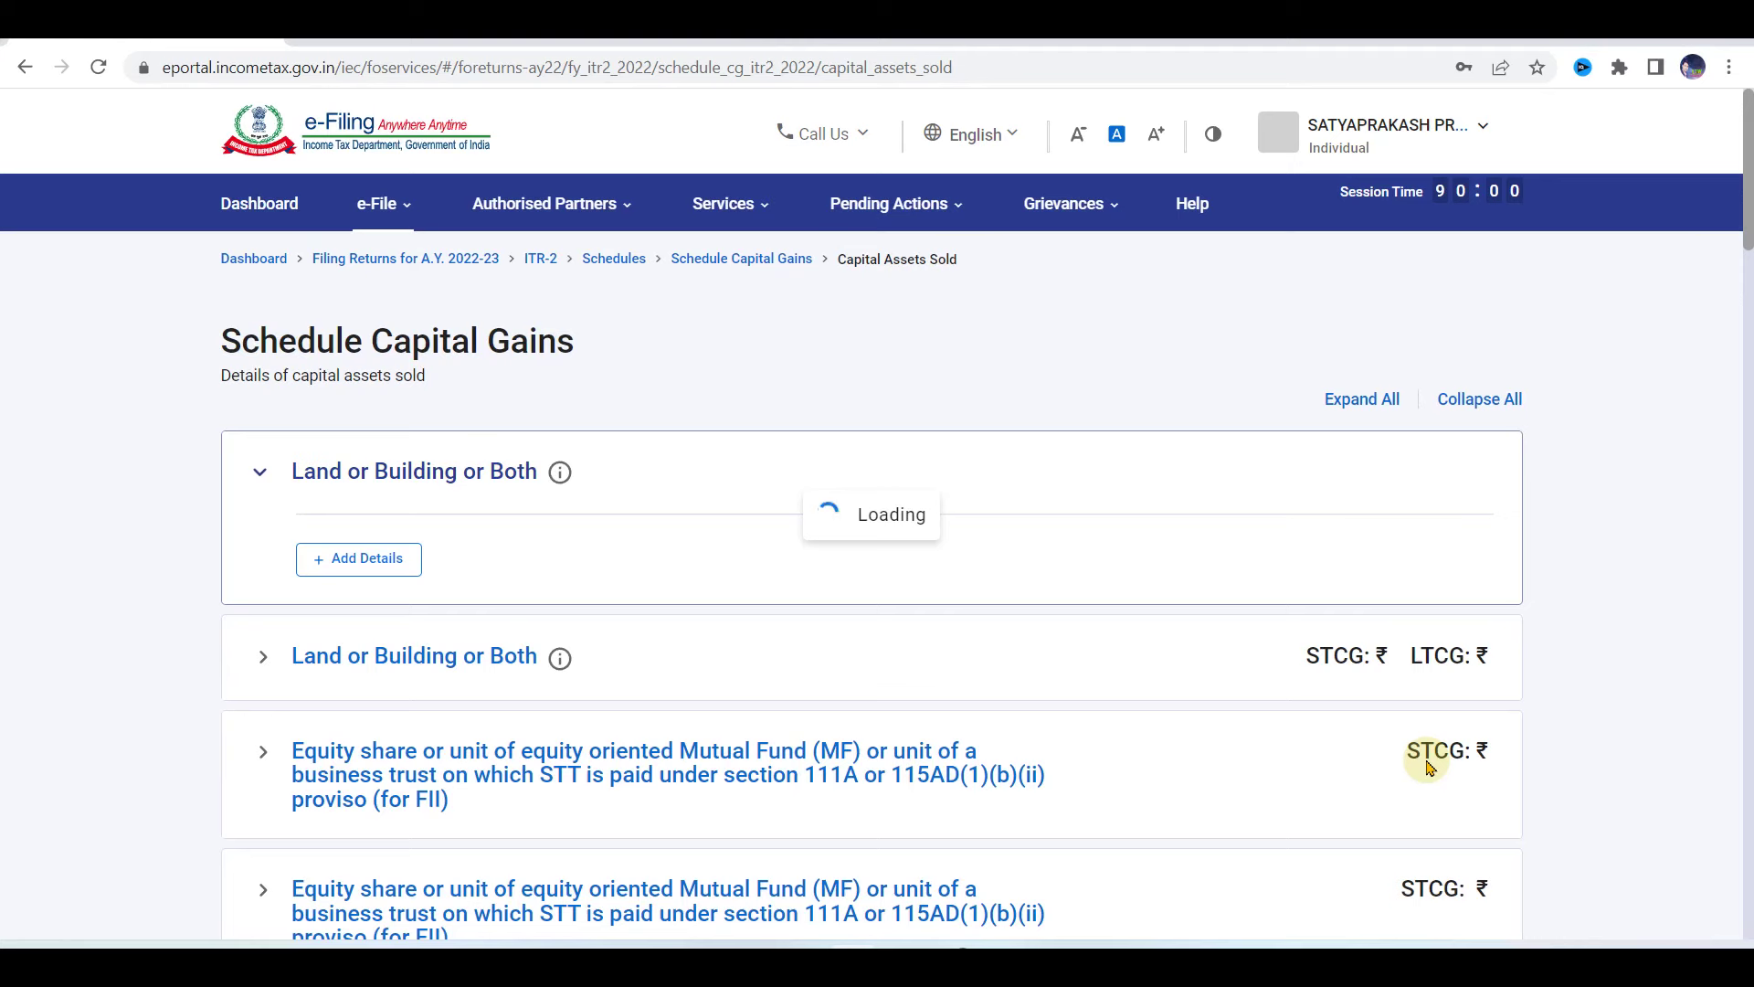
# - Start an equity share sale entry under Section 111A, examine its consideration, deduction and short-term gain fields, and cancel it
pyautogui.scroll(-3, 1430, 767)
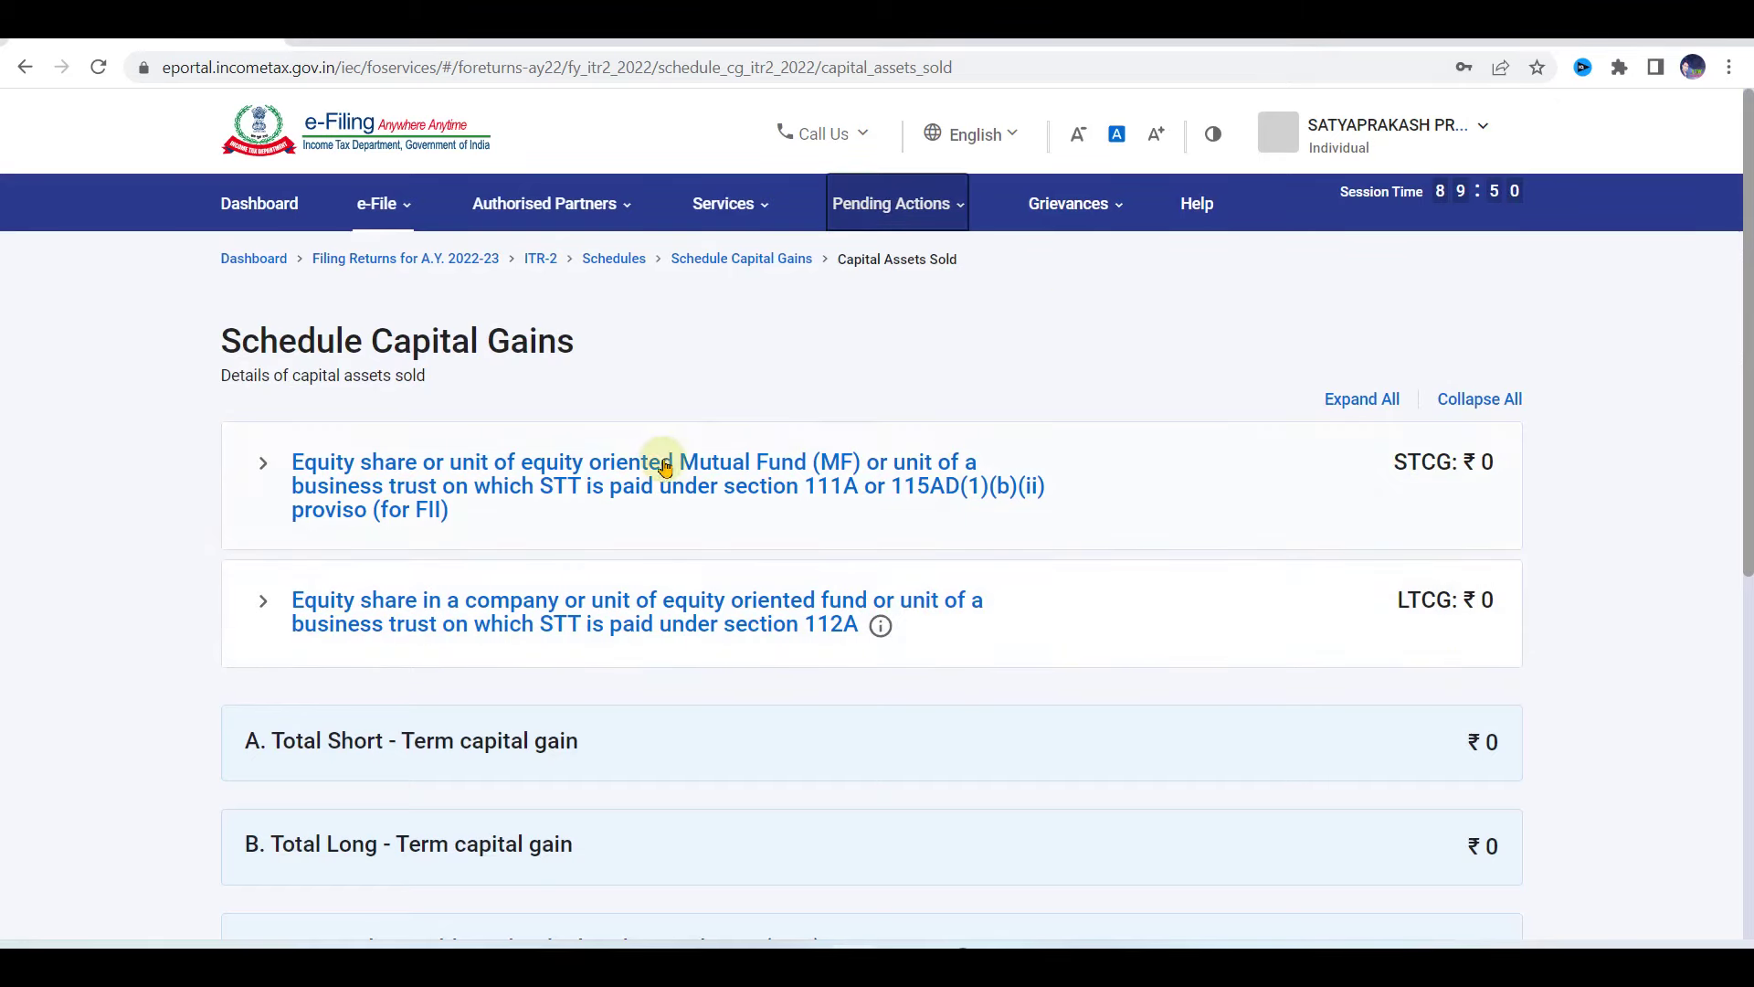
pyautogui.click(434, 474)
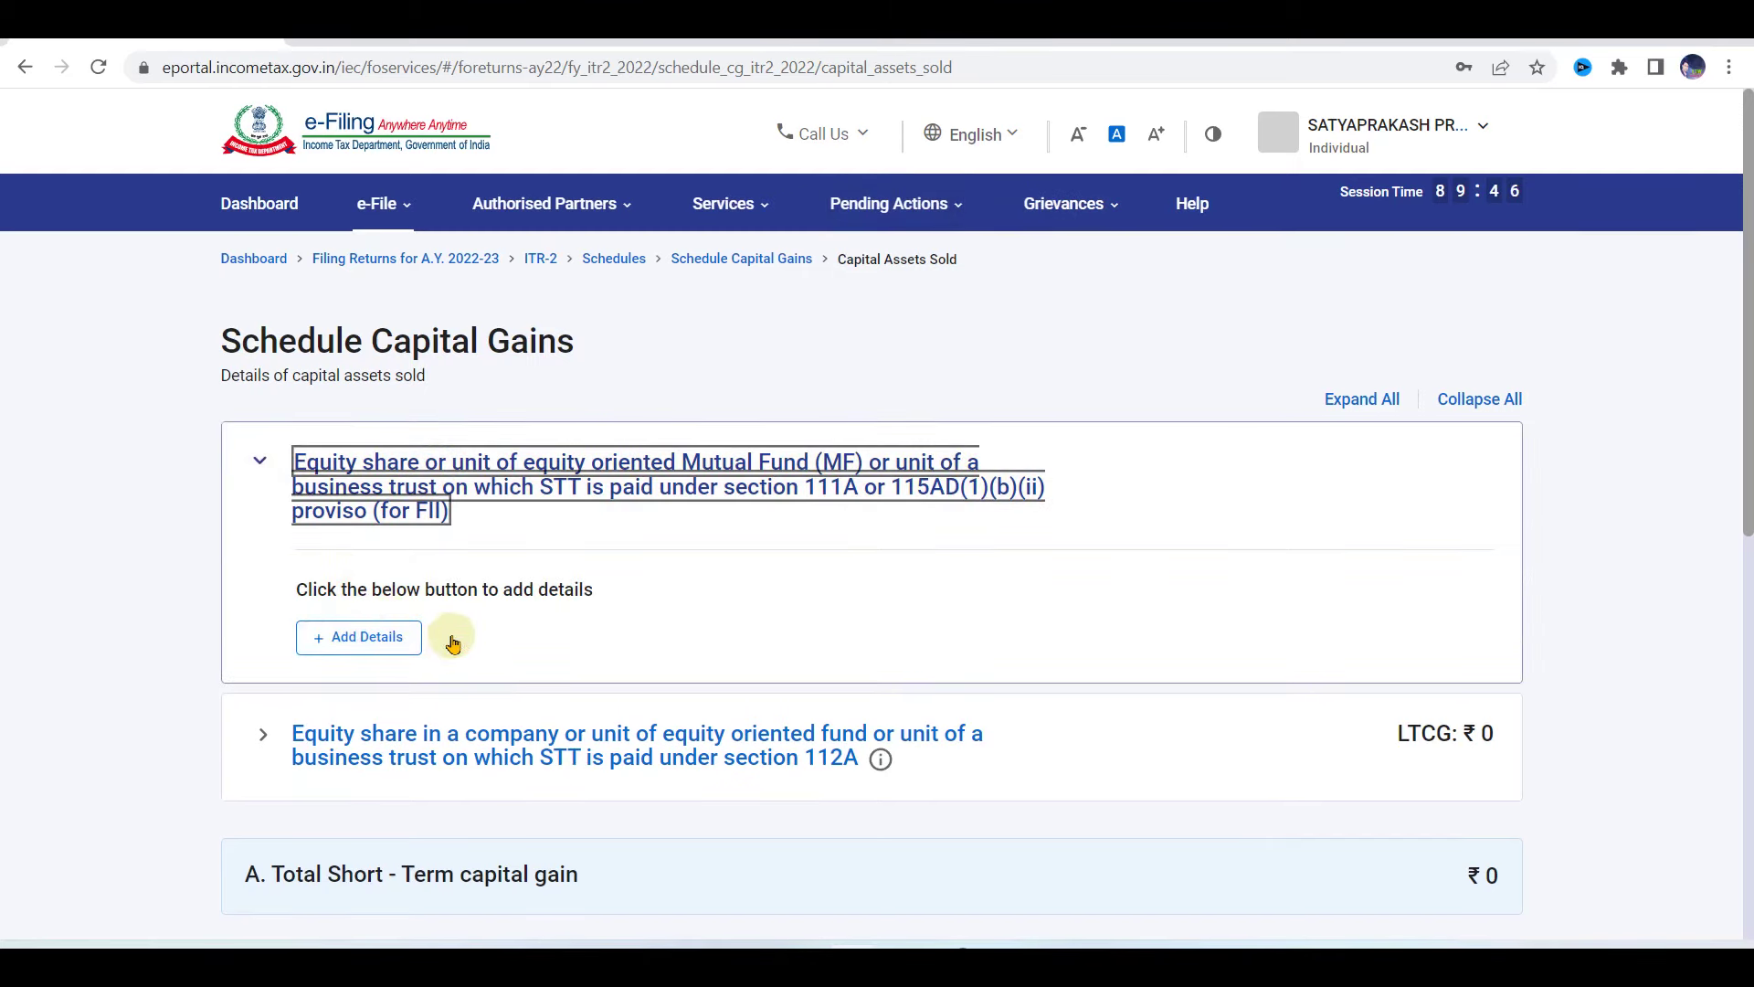
pyautogui.click(367, 638)
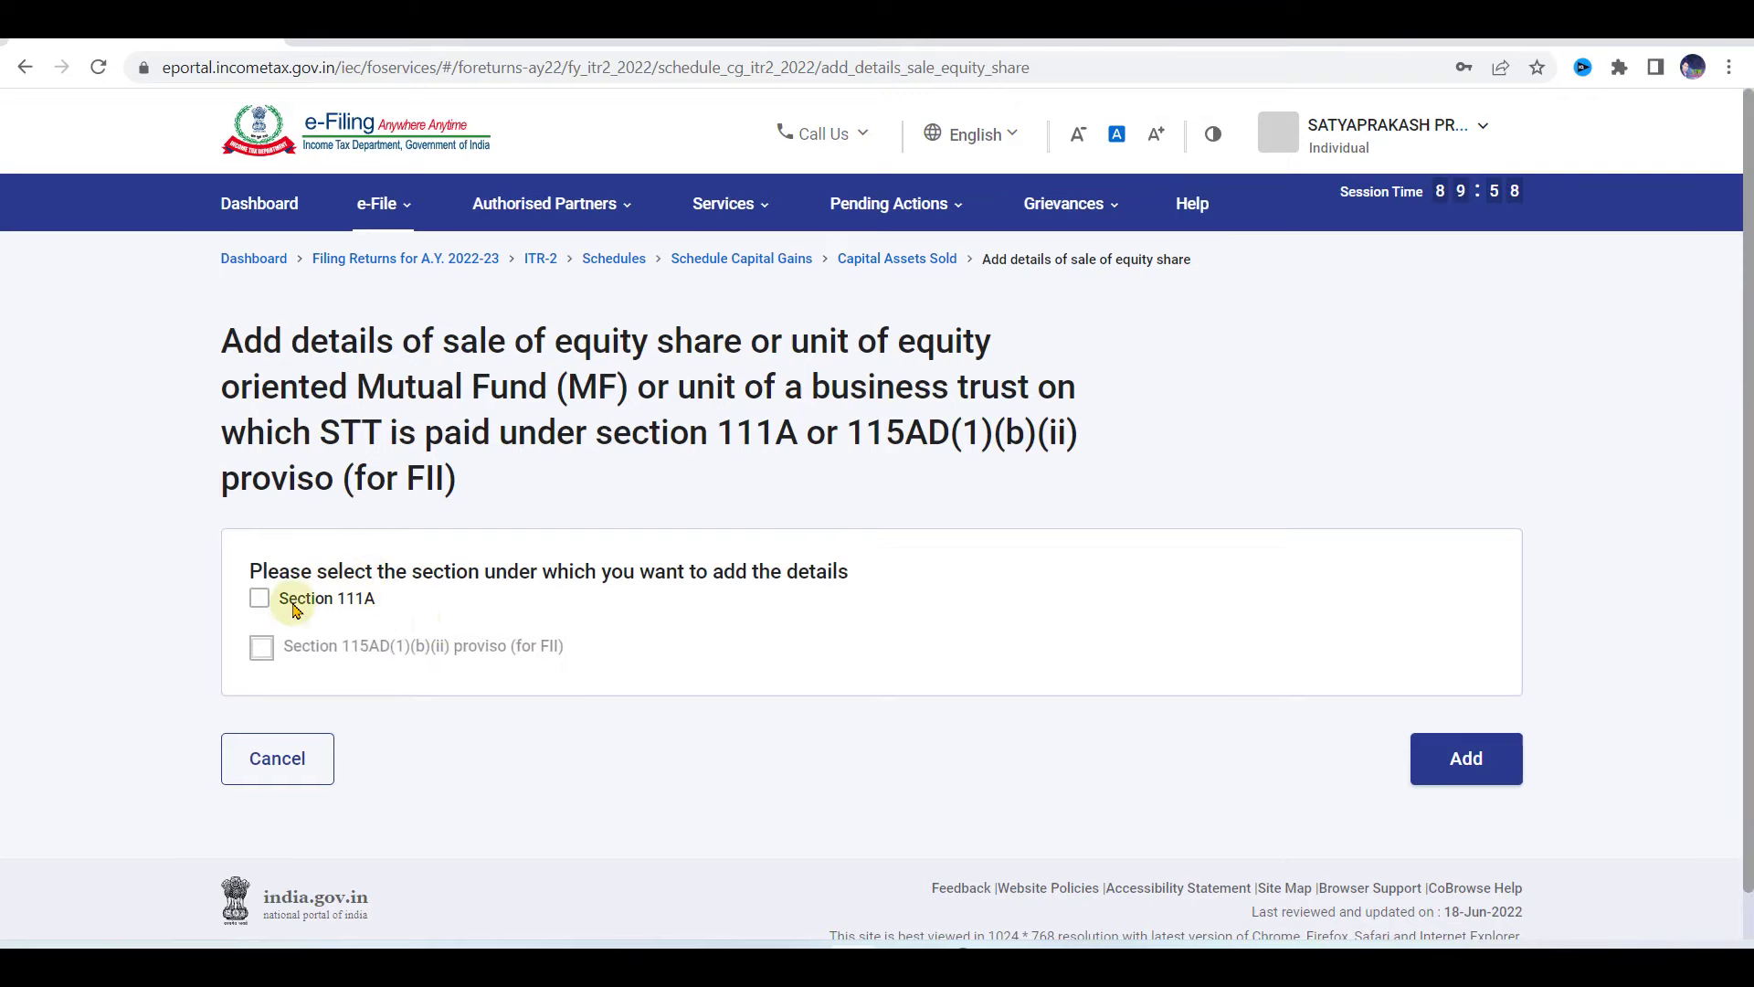
pyautogui.click(368, 605)
pyautogui.scroll(-3, 615, 703)
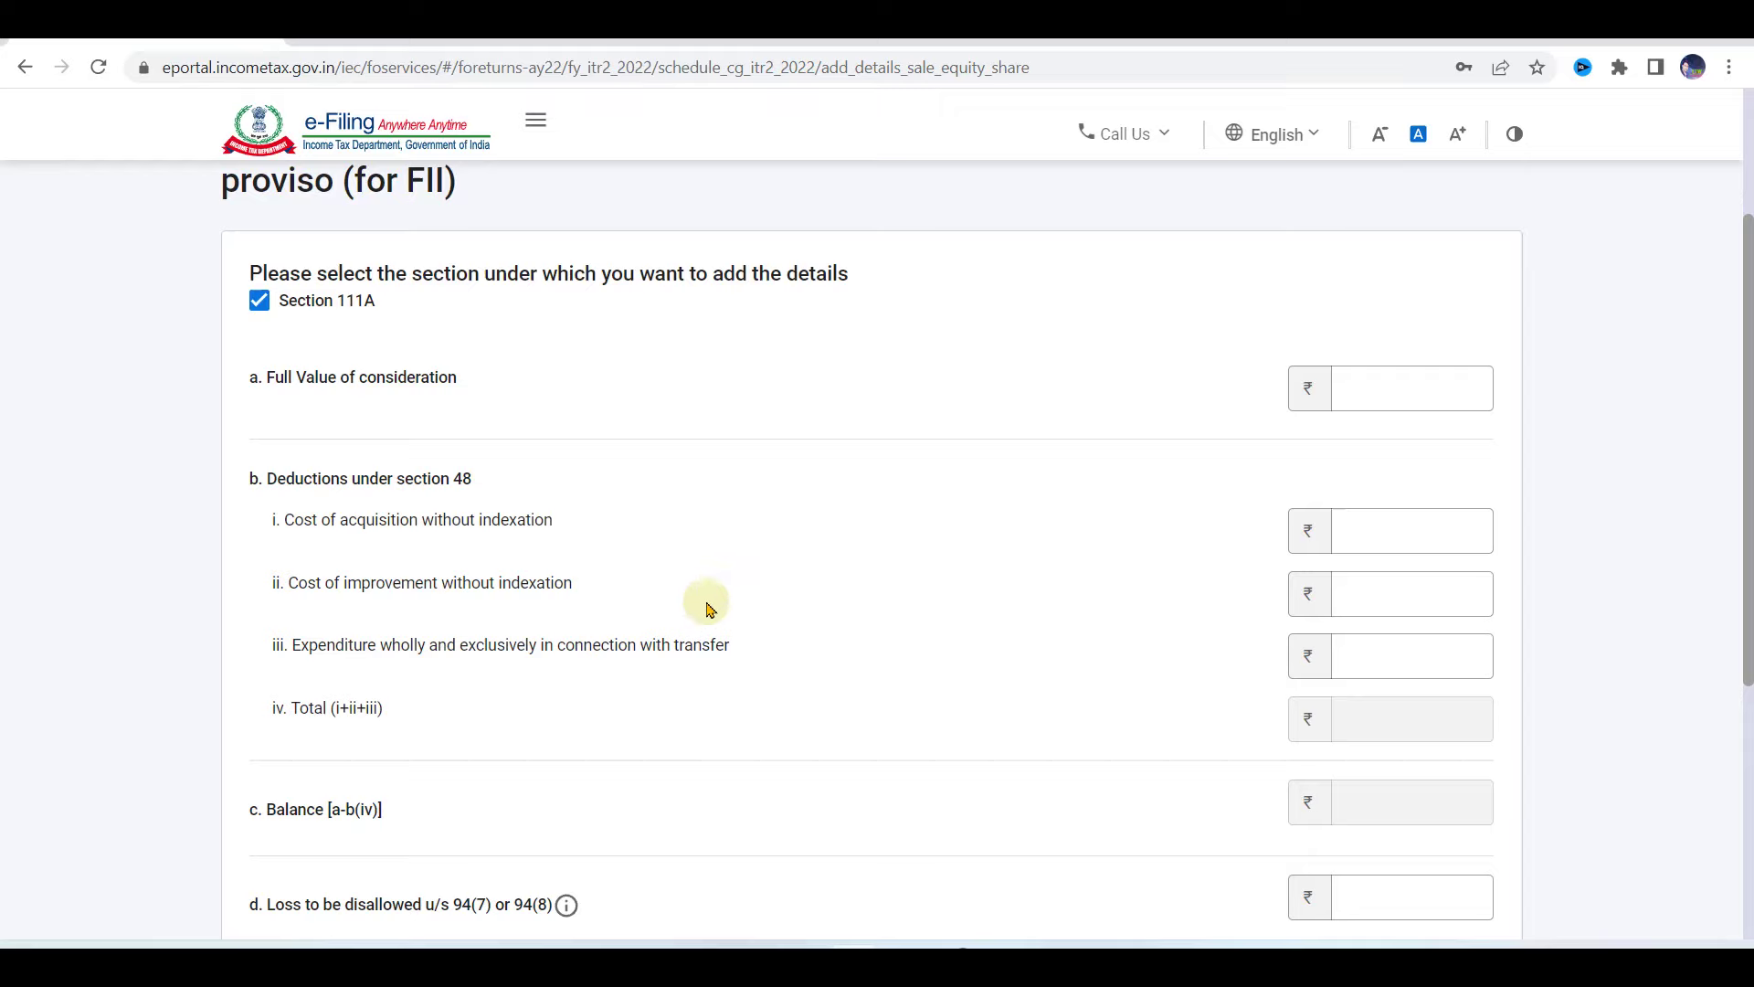
pyautogui.scroll(-4, 736, 648)
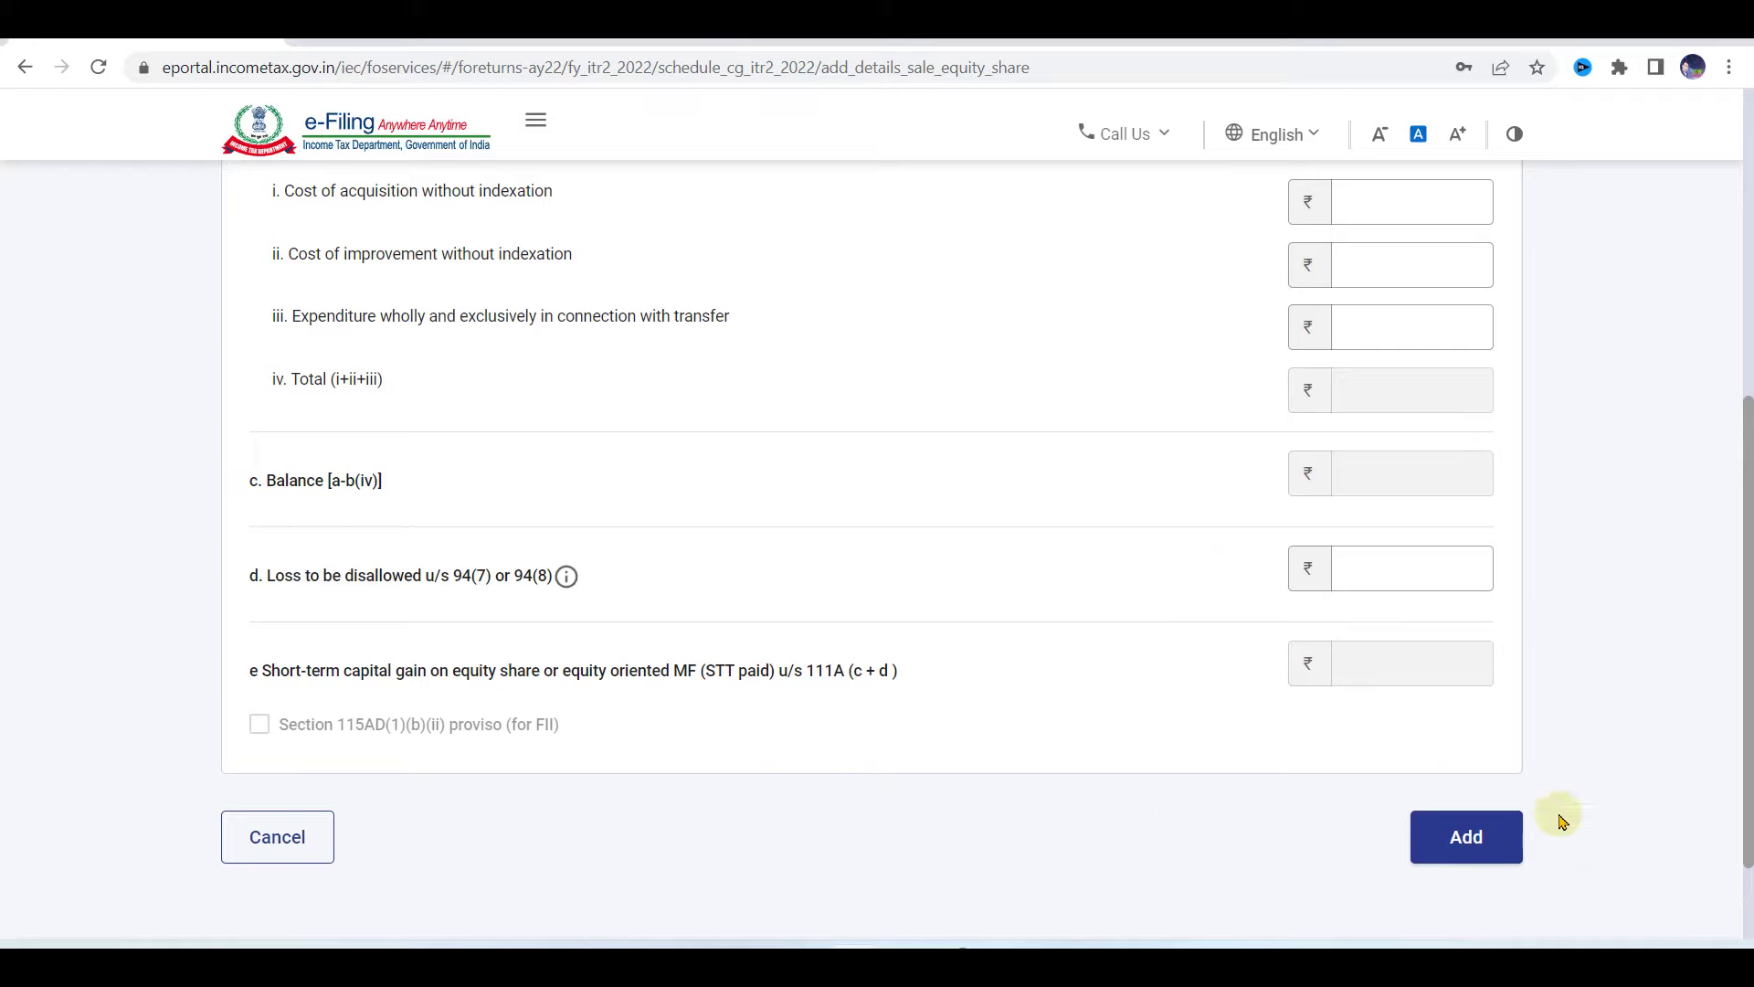
pyautogui.click(308, 837)
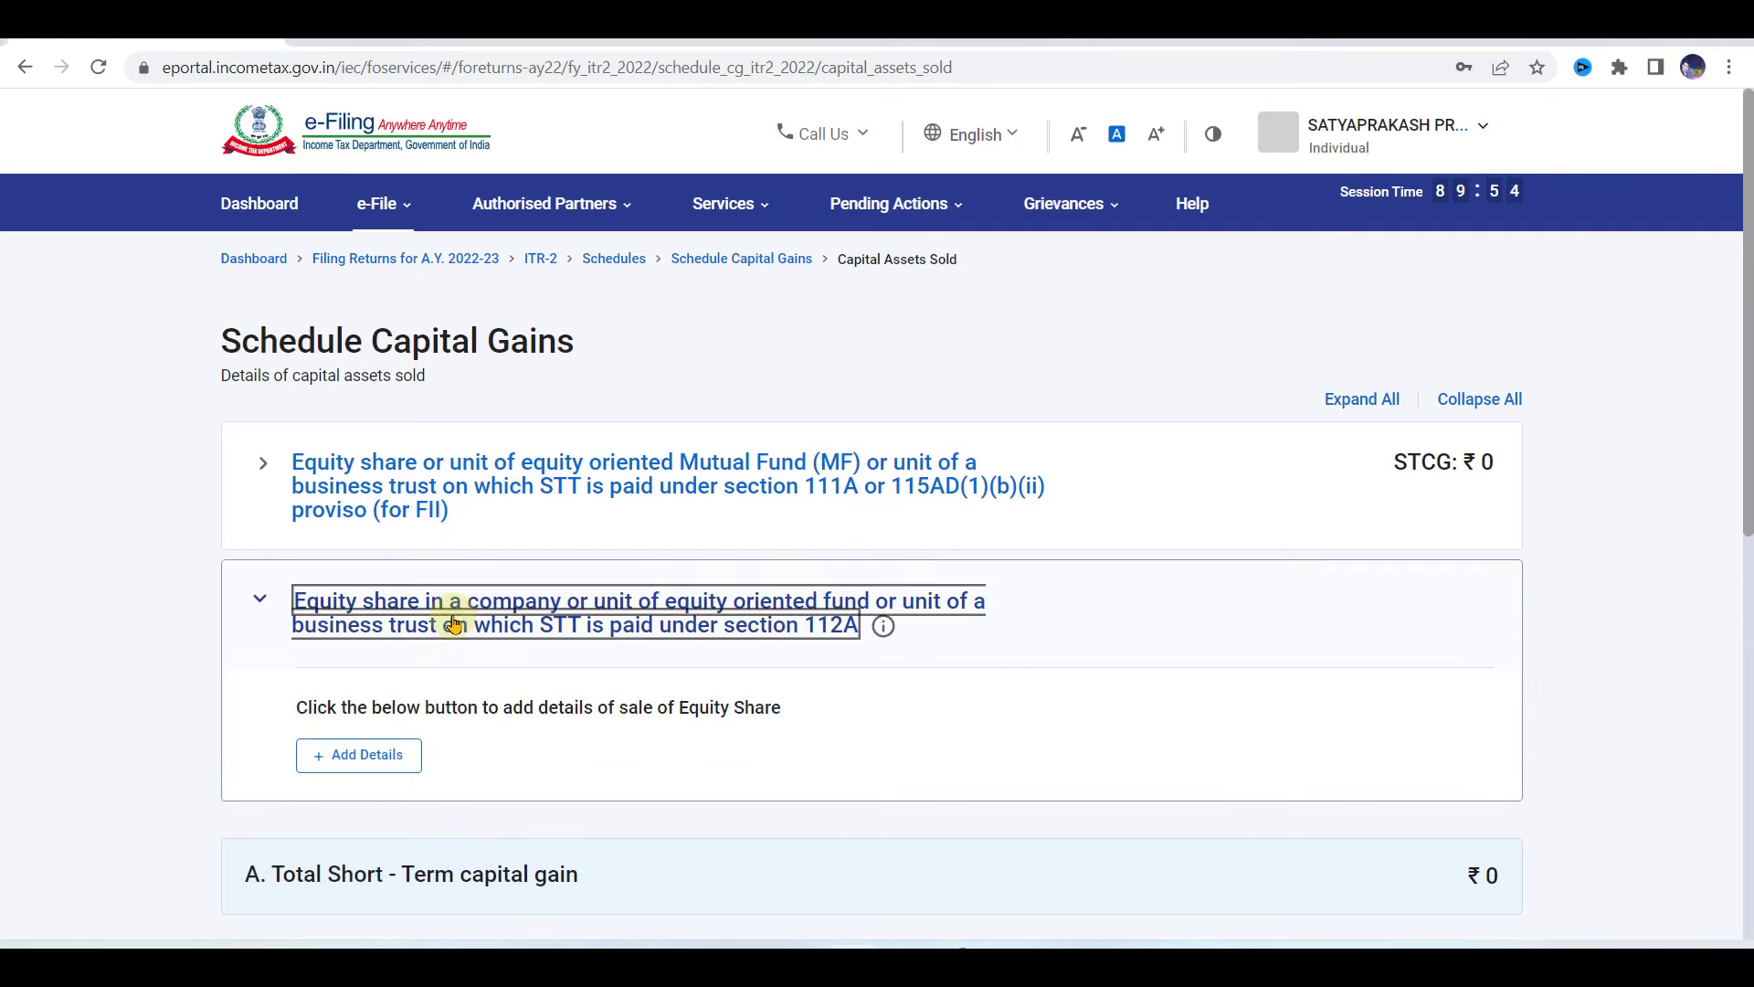
# - Review the section 112A equity share details in Schedule Capital Gains and open the linked Schedule 112A
pyautogui.click(360, 761)
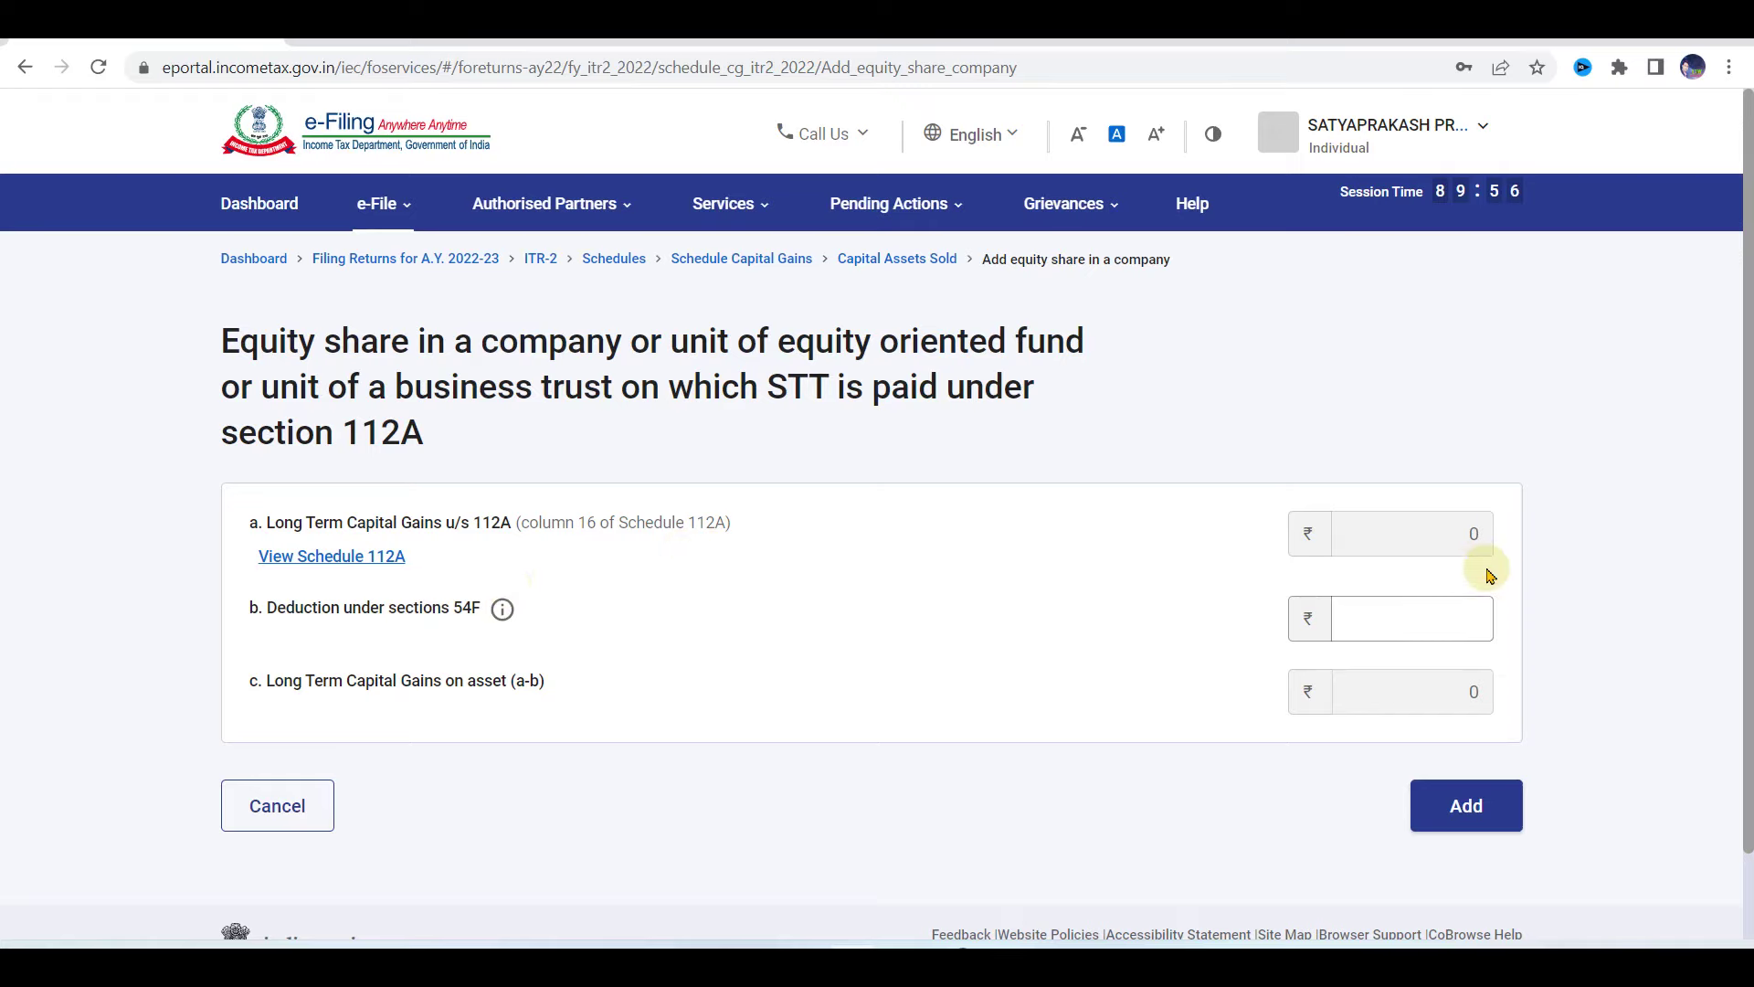
pyautogui.click(264, 810)
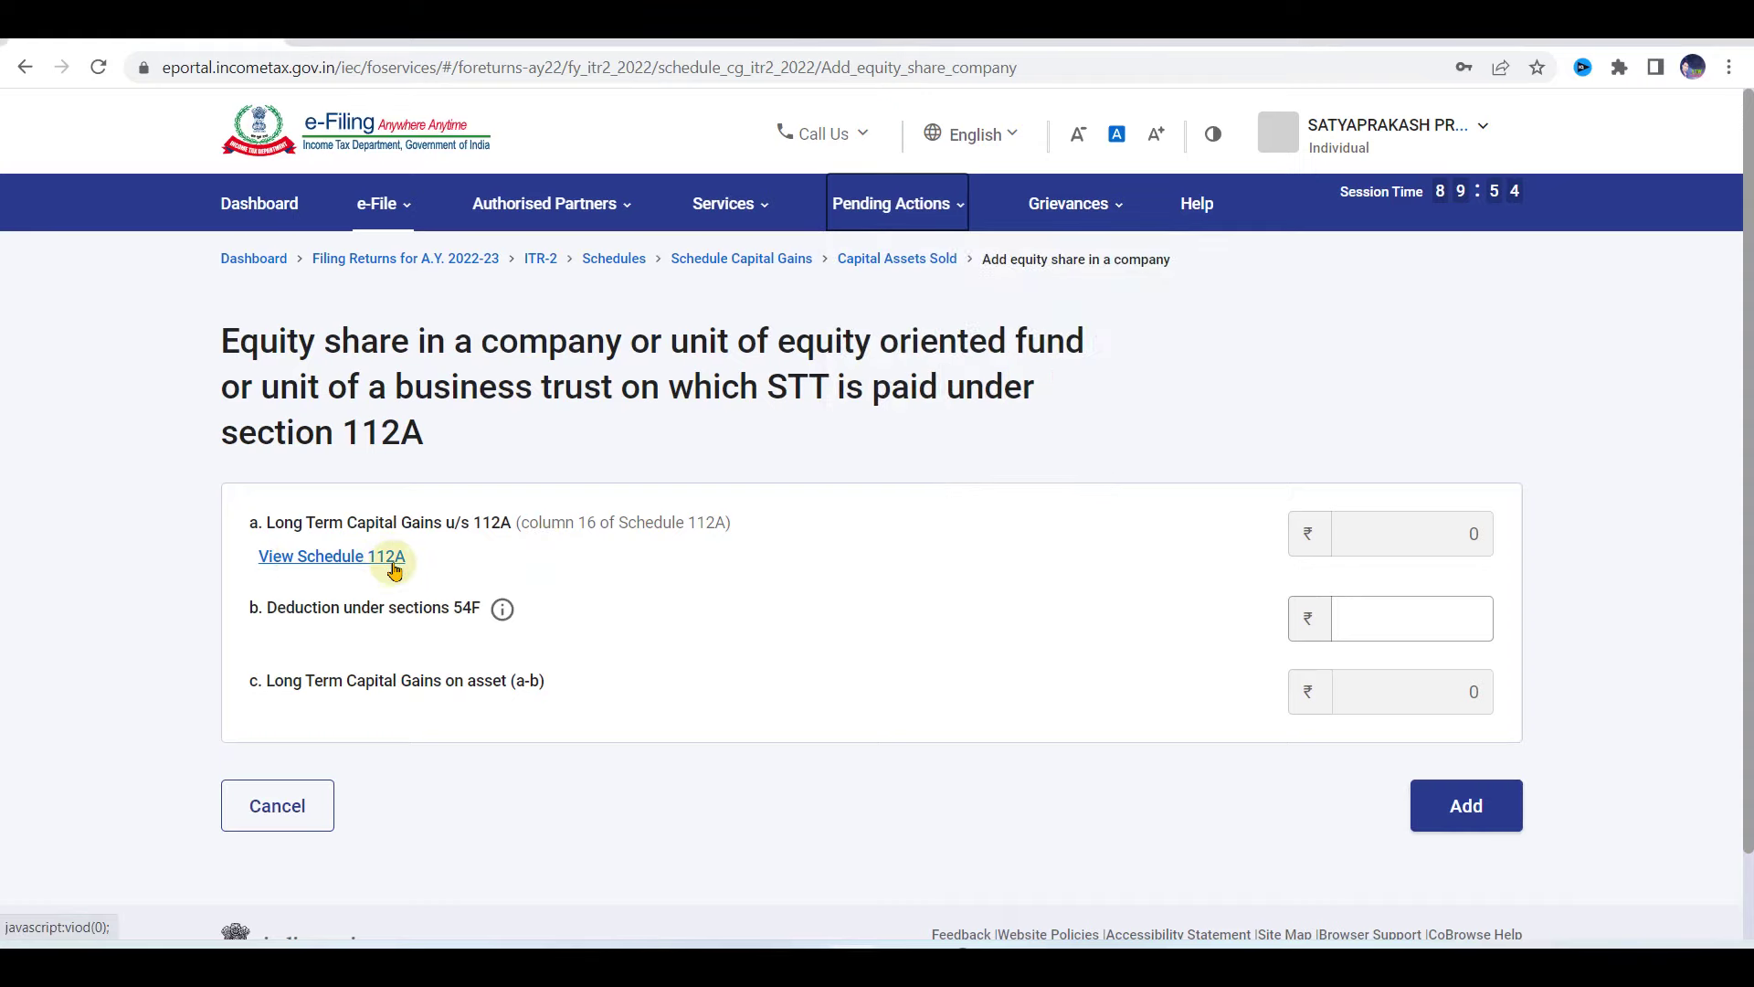
pyautogui.click(354, 565)
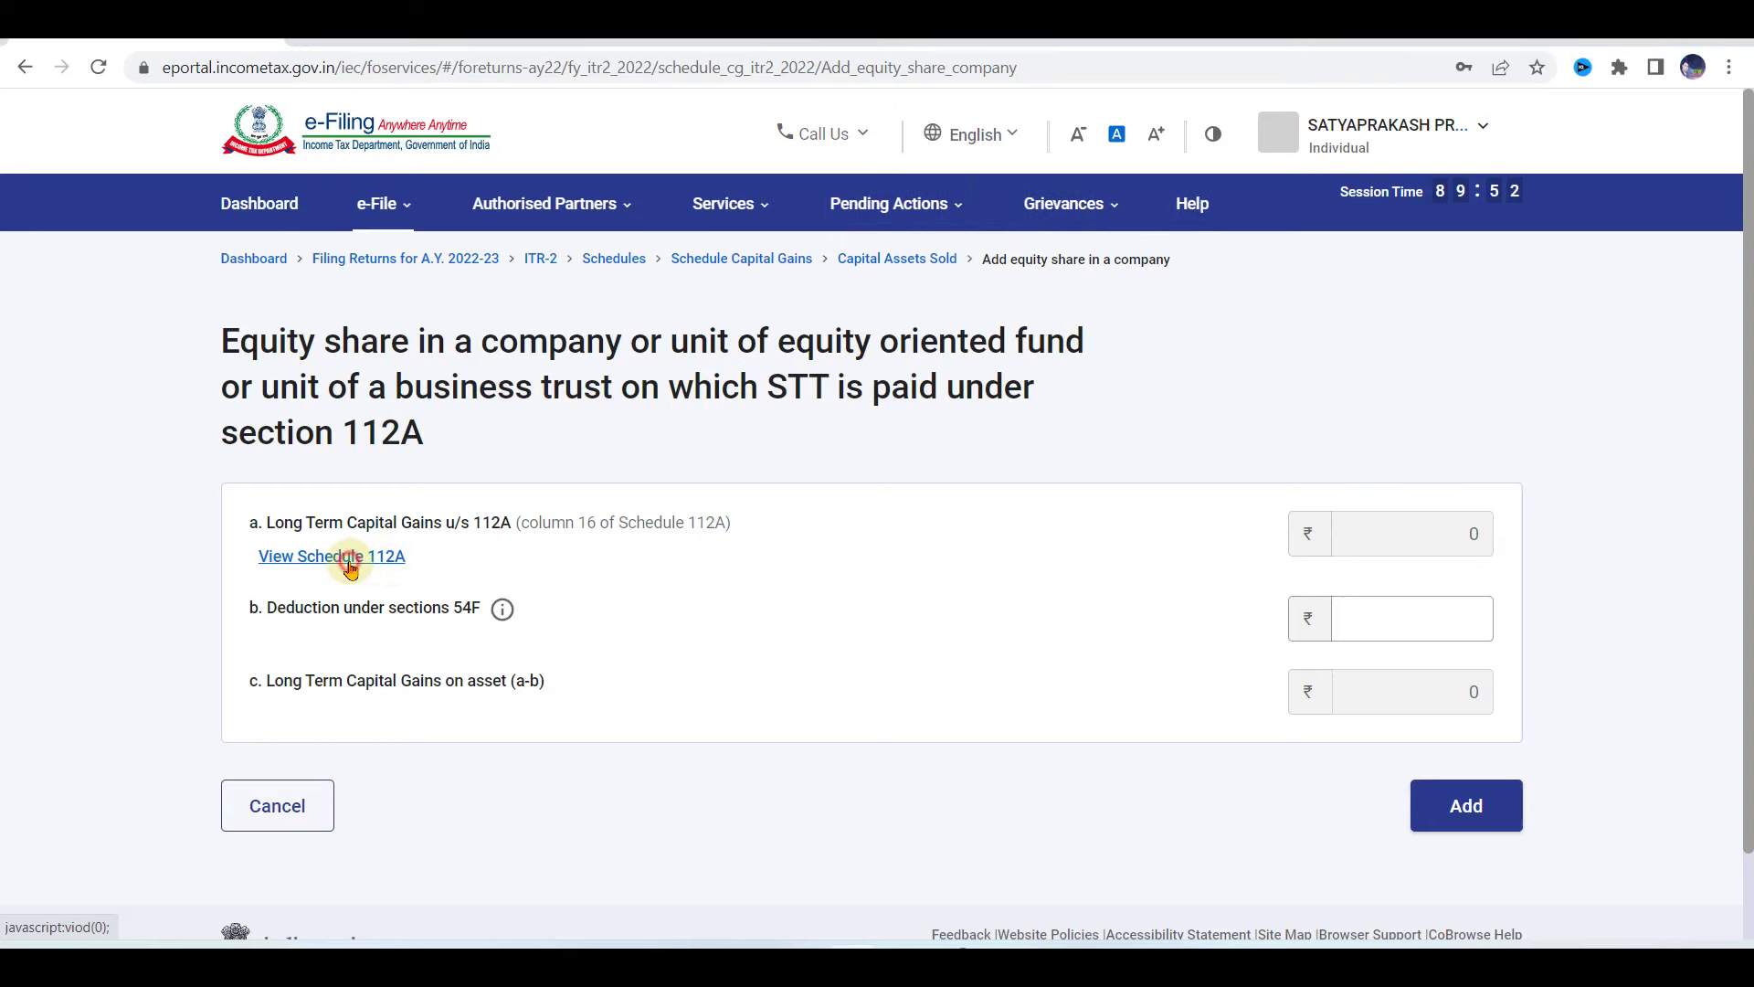
pyautogui.click(353, 566)
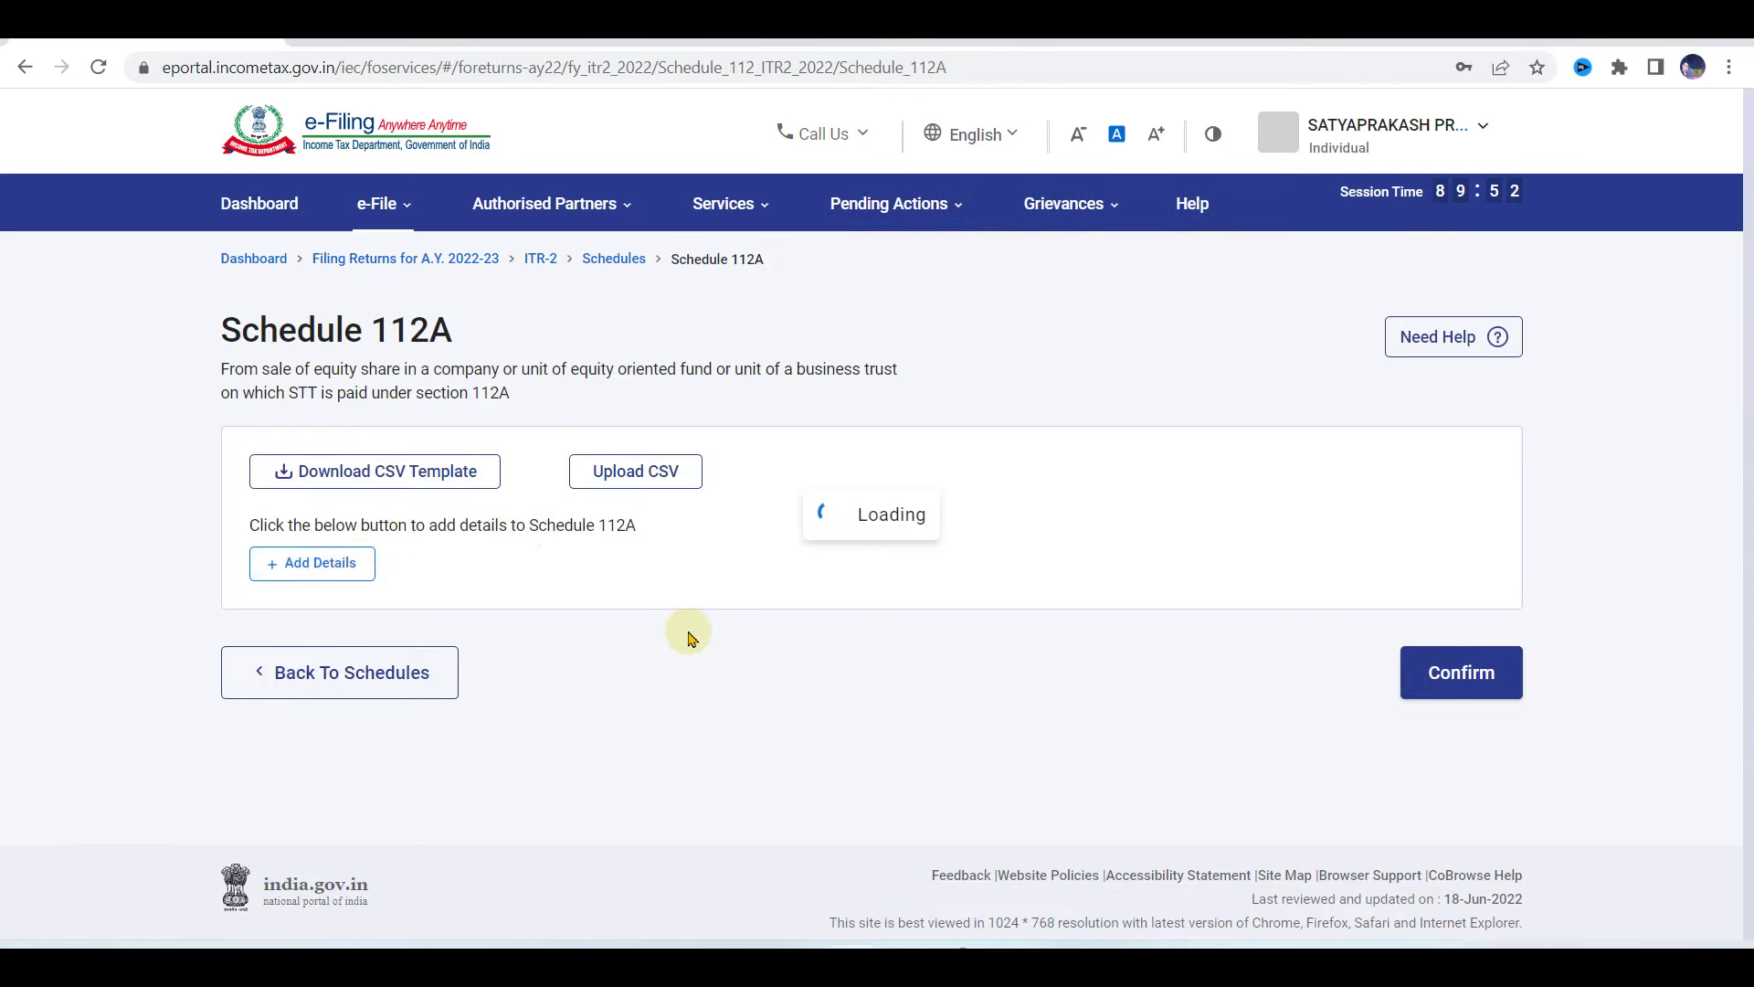